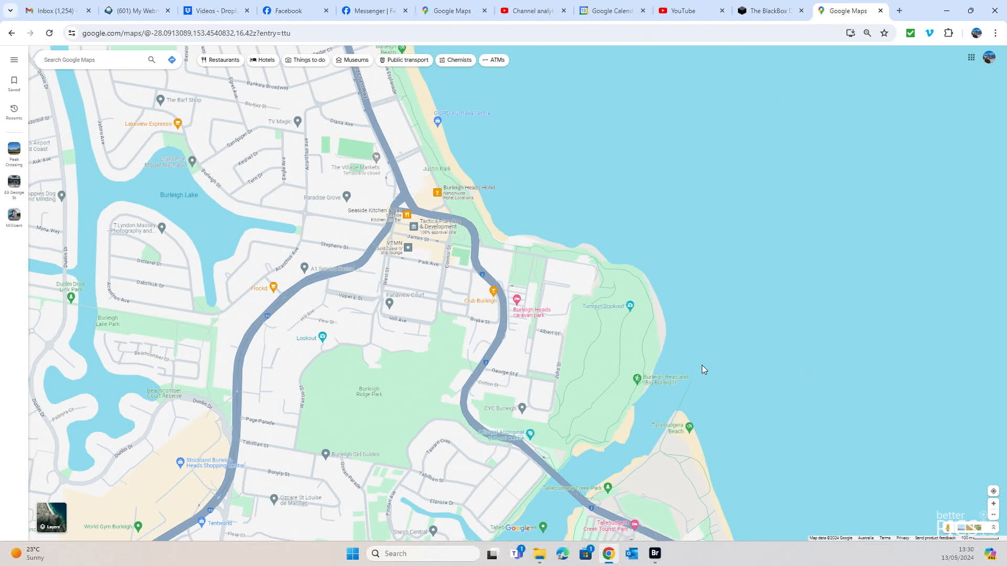
- Locate Burleigh Heads within the wider Gold Coast area, and show its headland in satellite view
scroll(559, 338, "down", 5)
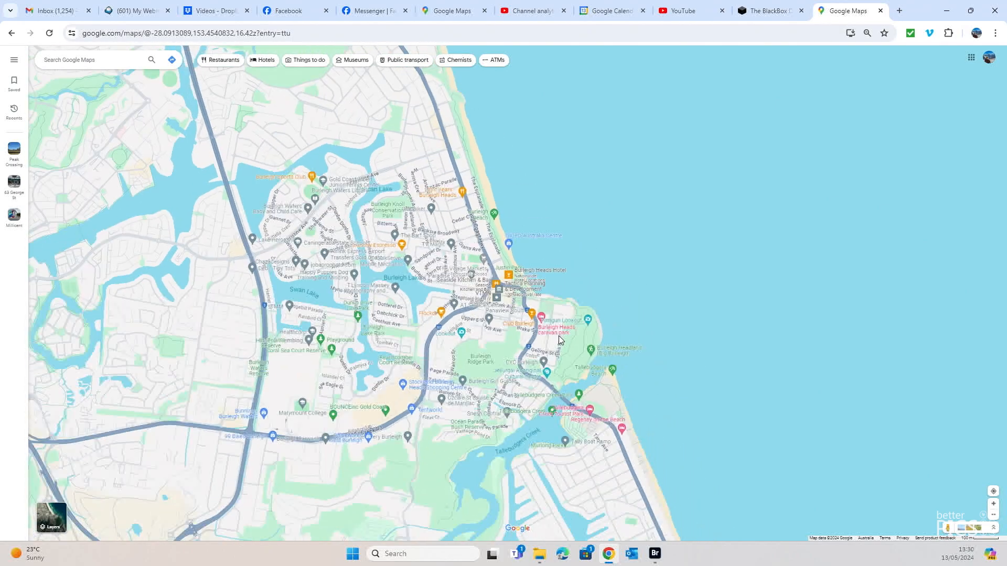
scroll(559, 338, "down", 4)
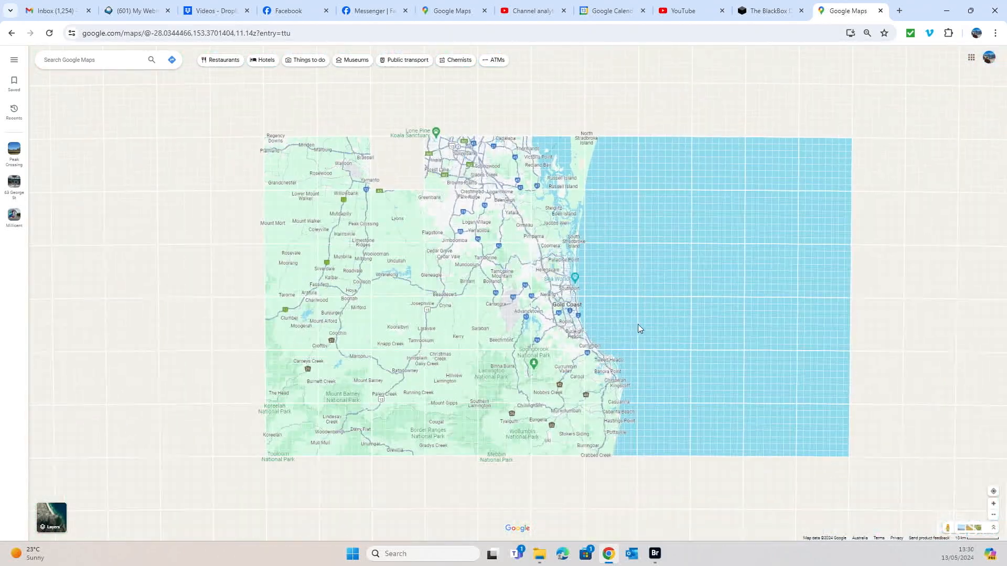
left_click_drag(637, 324, 611, 294)
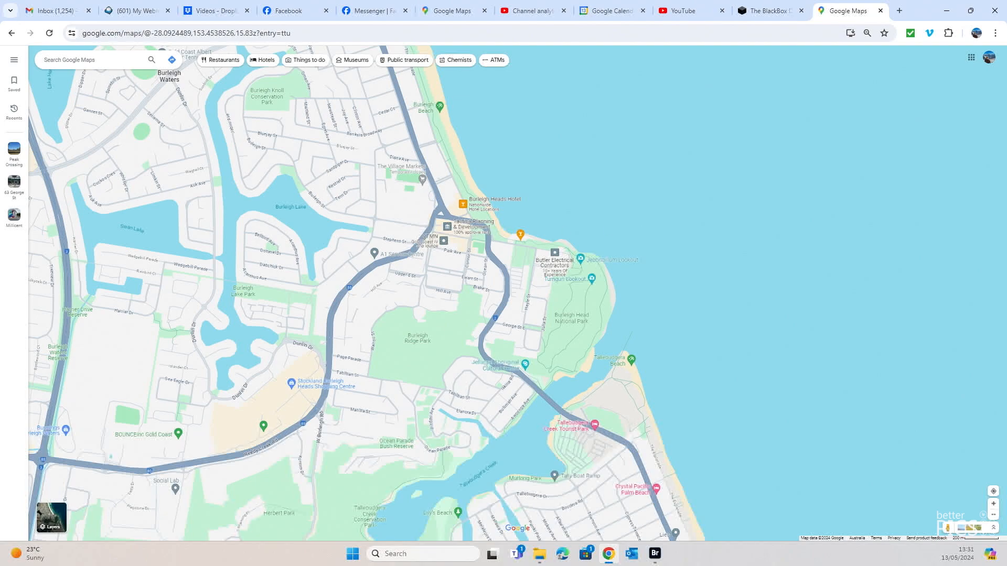
left_click(51, 516)
scroll(606, 309, "up", 3)
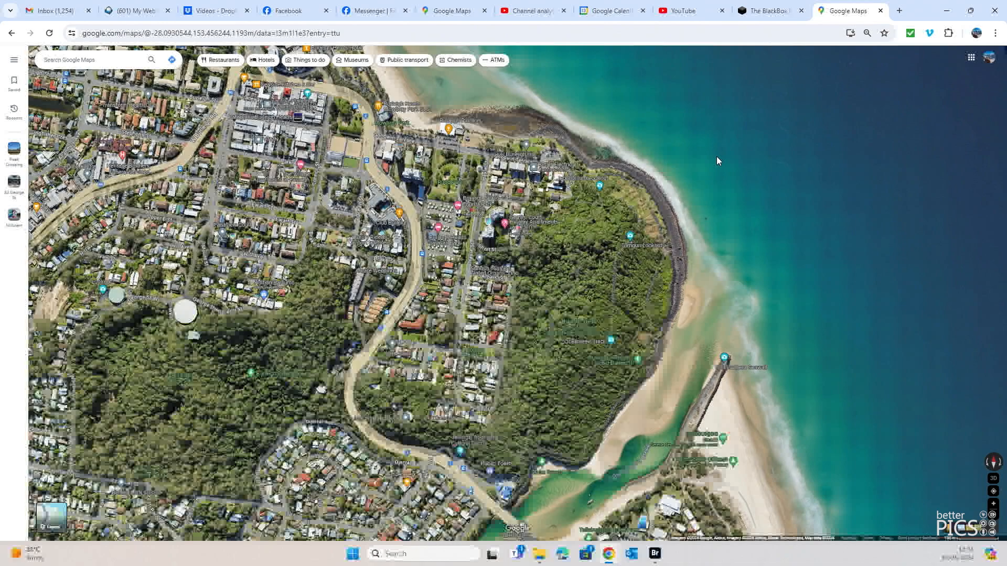
- Switch to Adobe Bridge and check the capture details of the last and first photos in the Raw folder
left_click(654, 553)
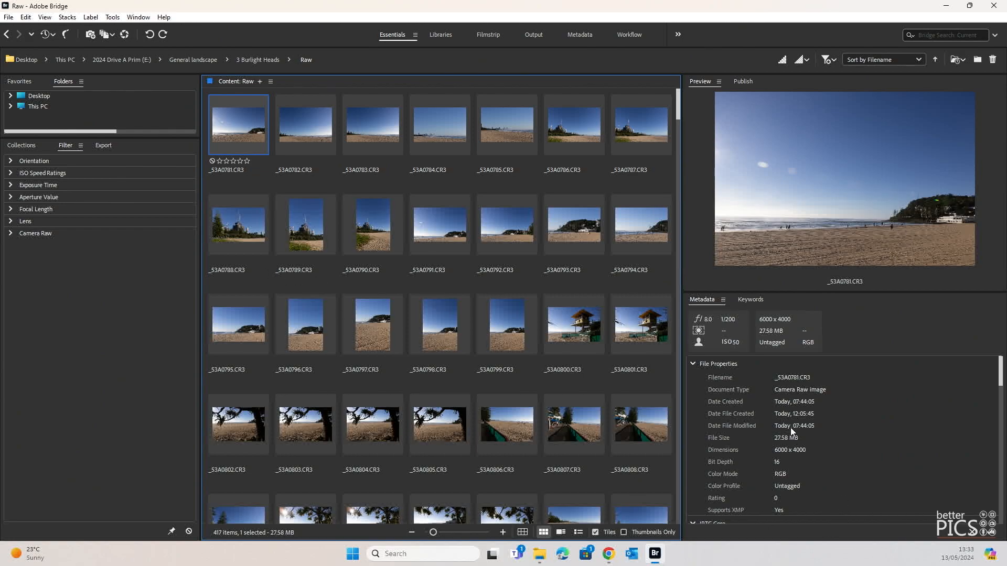
left_click_drag(680, 104, 689, 512)
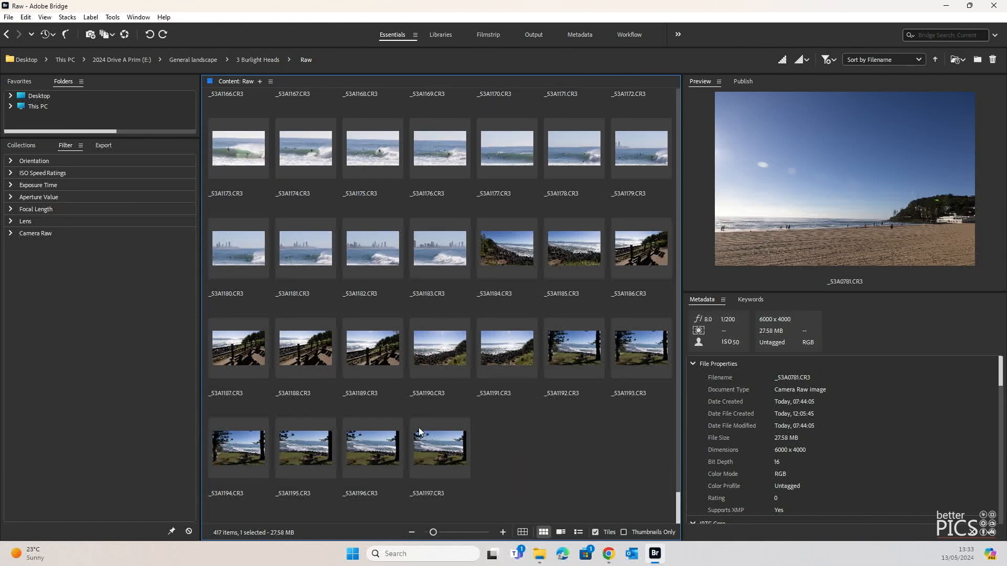
left_click(439, 452)
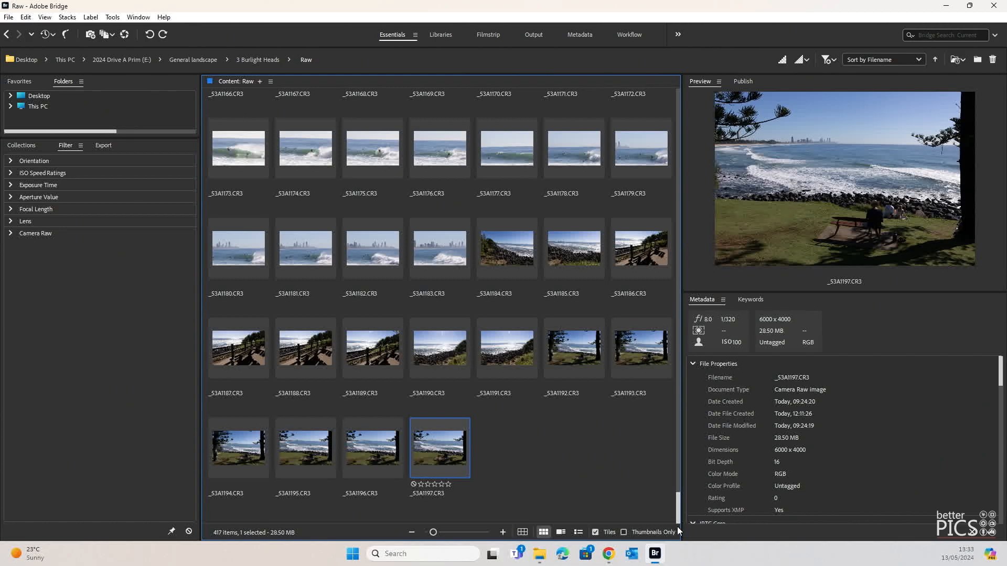
left_click_drag(684, 497, 688, 71)
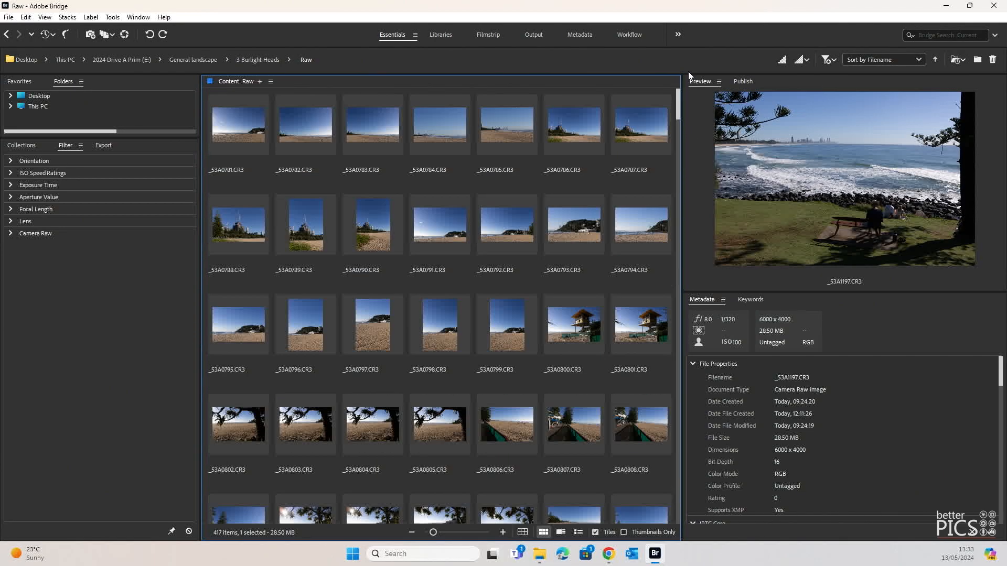
left_click(265, 134)
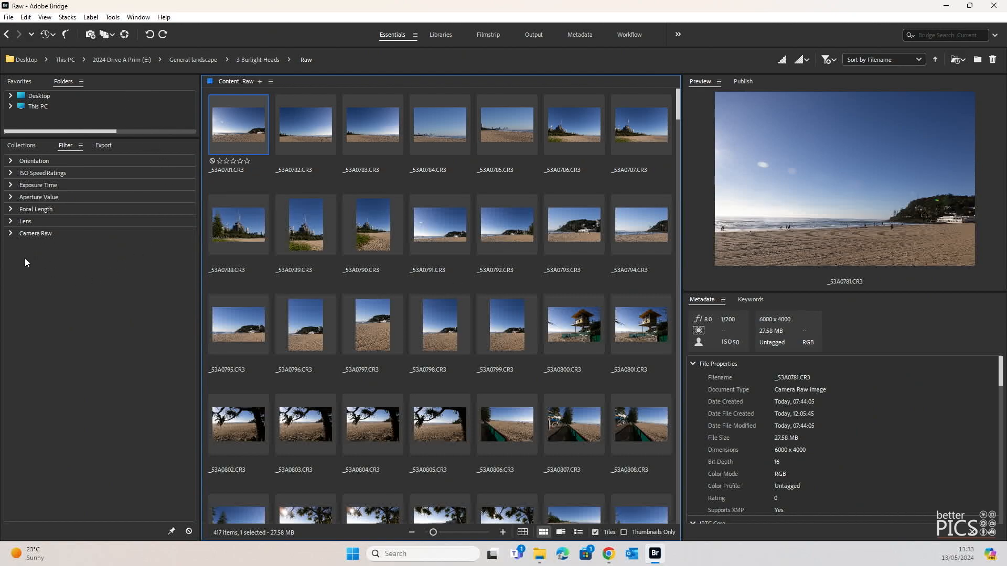
- Review how the Raw folder's photos break down by orientation, ISO speed, exposure time and aperture value
left_click(14, 162)
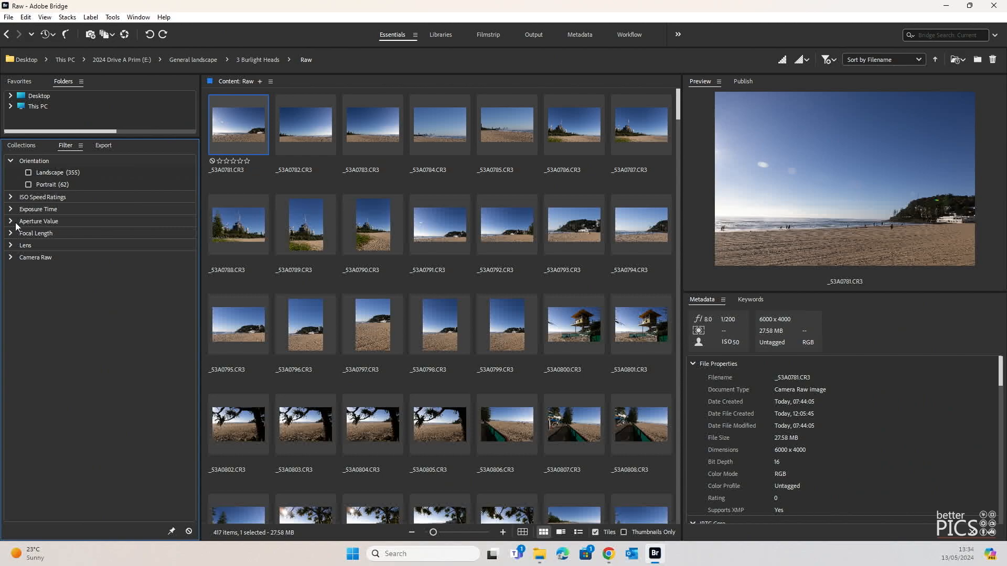
left_click(10, 197)
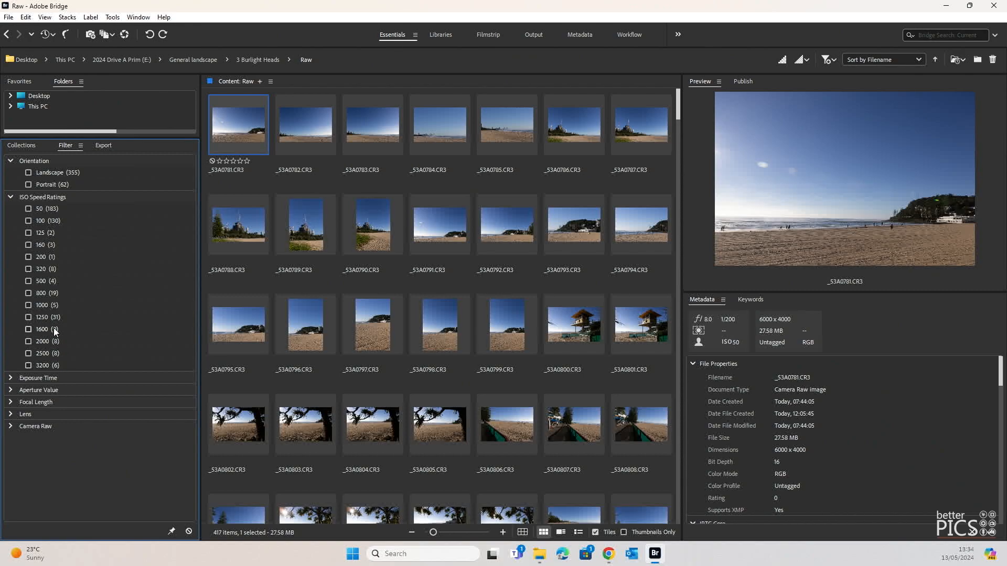
left_click(11, 197)
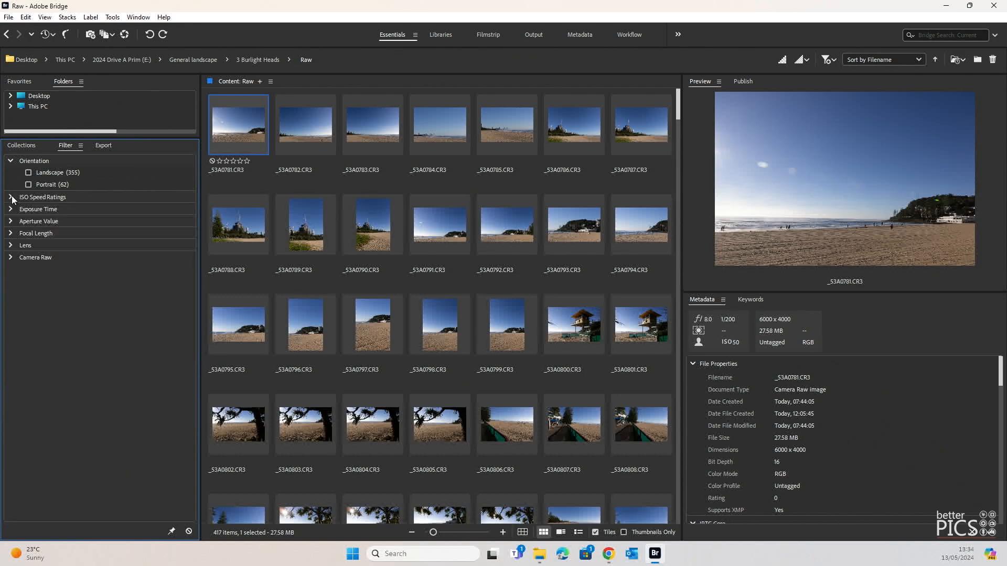
left_click(11, 209)
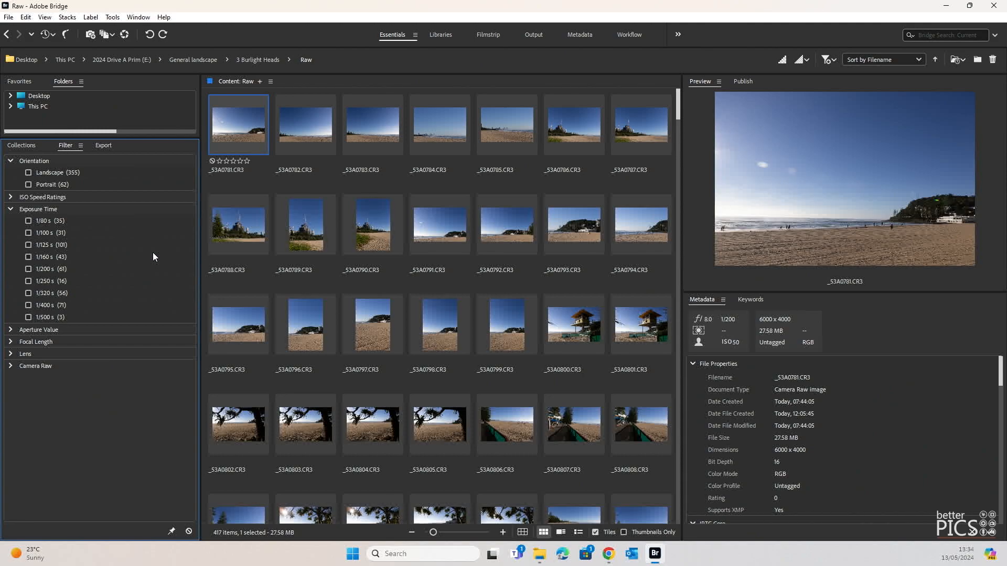
left_click(14, 328)
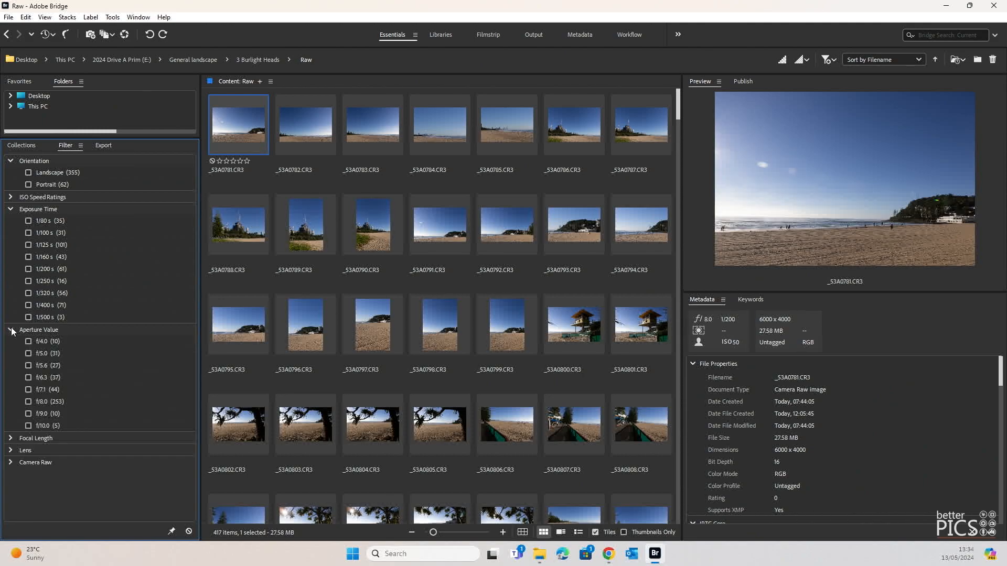
left_click(13, 210)
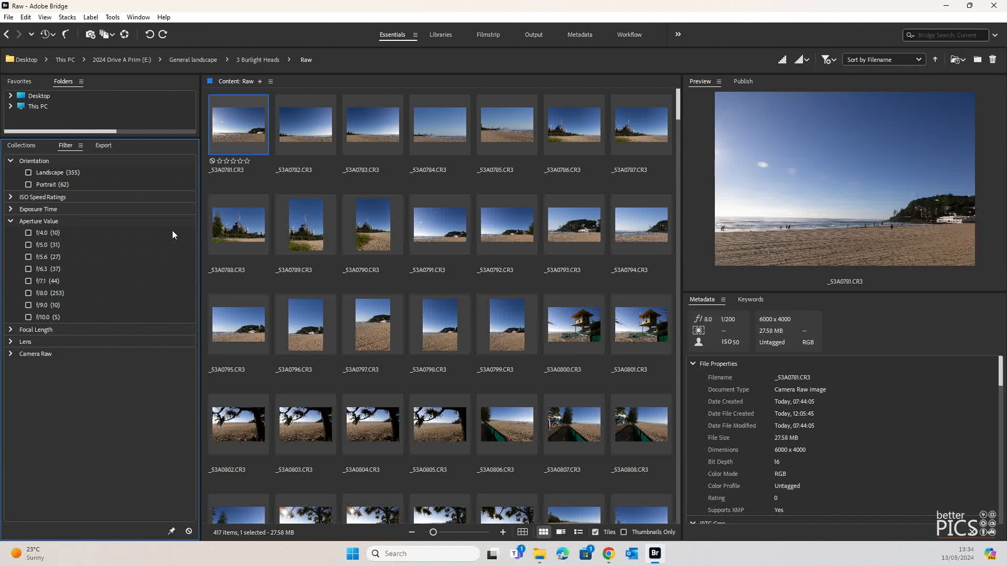
- Review the focal length and lens breakdowns of the Raw photos, leaving only the orientation criteria expanded
left_click(11, 330)
scroll(115, 294, "down", 5)
scroll(116, 294, "down", 1)
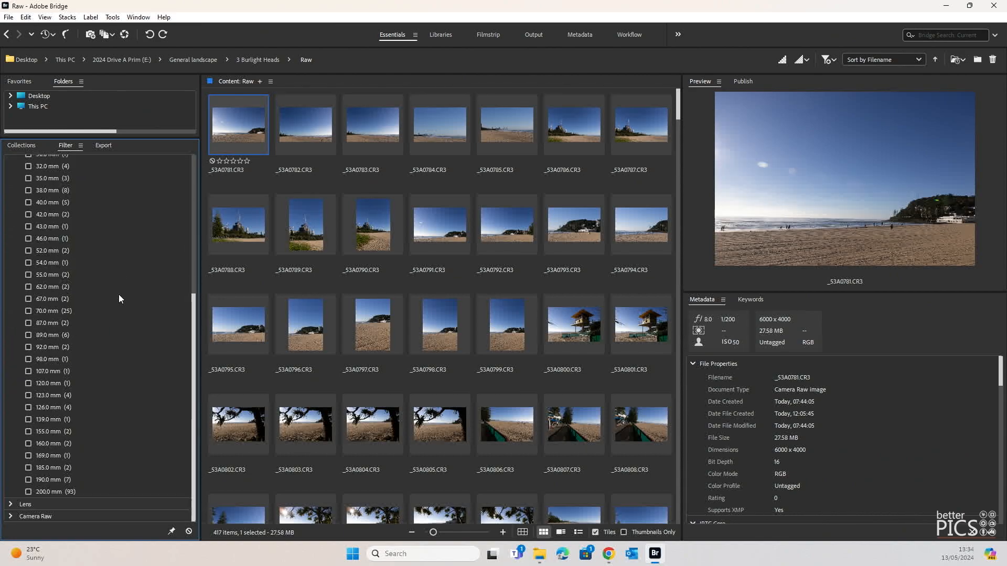
scroll(118, 293, "up", 2)
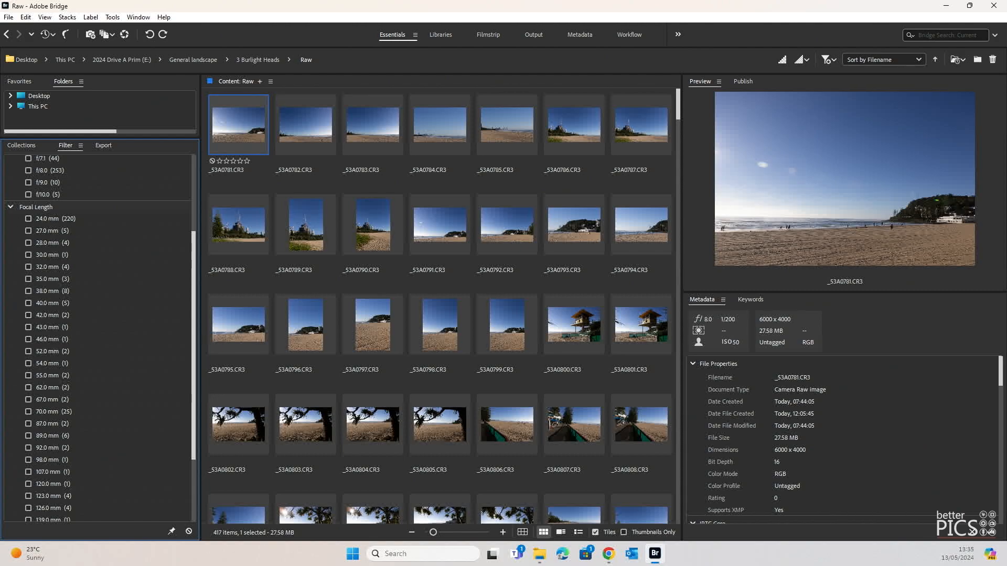
left_click(10, 209)
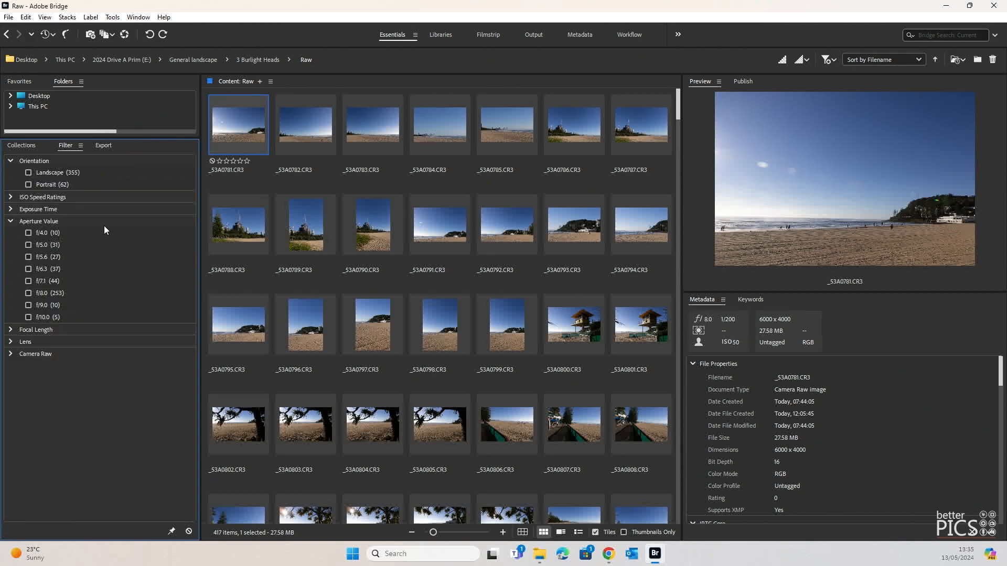
left_click(10, 222)
left_click(11, 246)
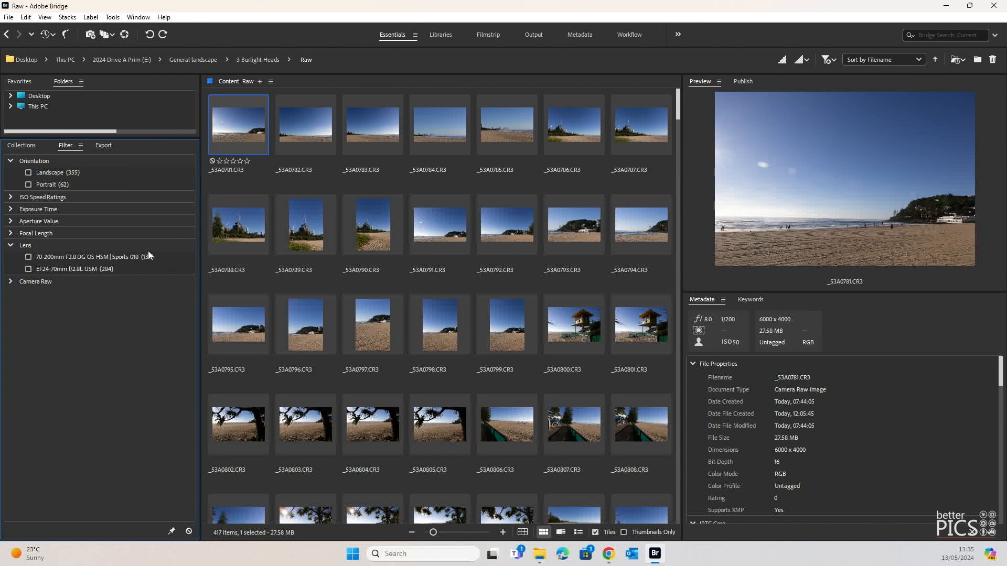
left_click(12, 245)
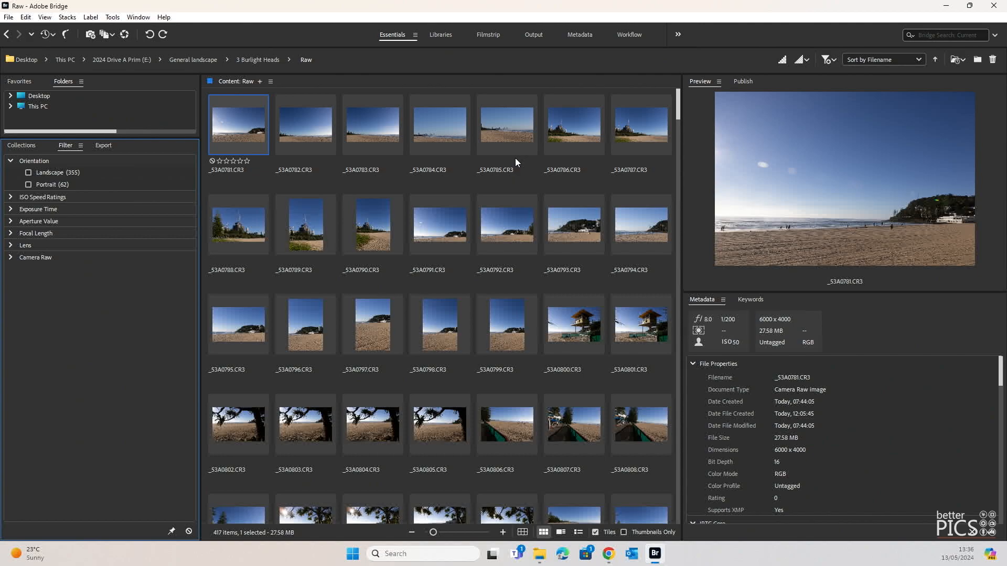
- Browse the Raw folder's thumbnails from the first beach shots to the final images and return to the start
scroll(527, 219, "down", 10)
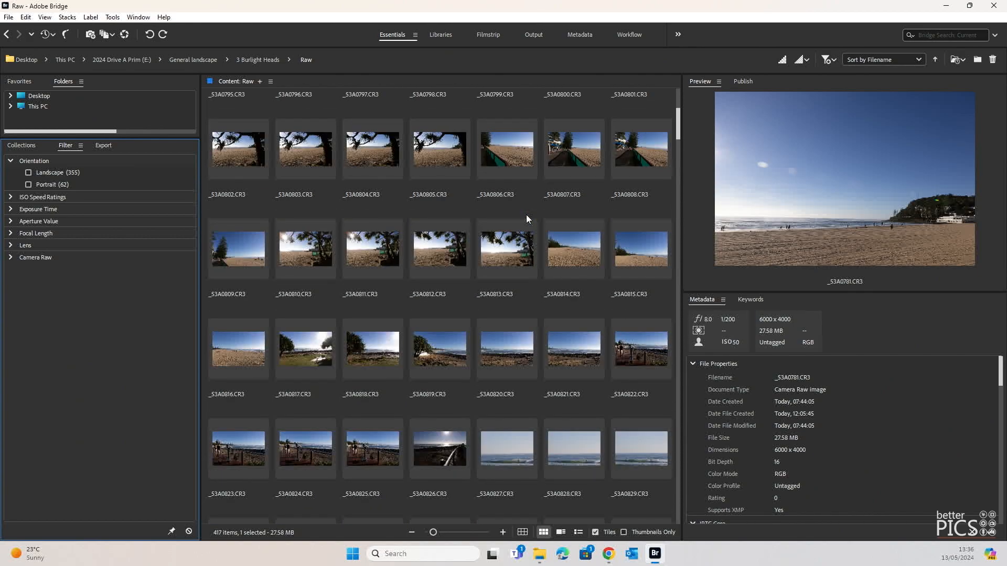
scroll(527, 221, "down", 7)
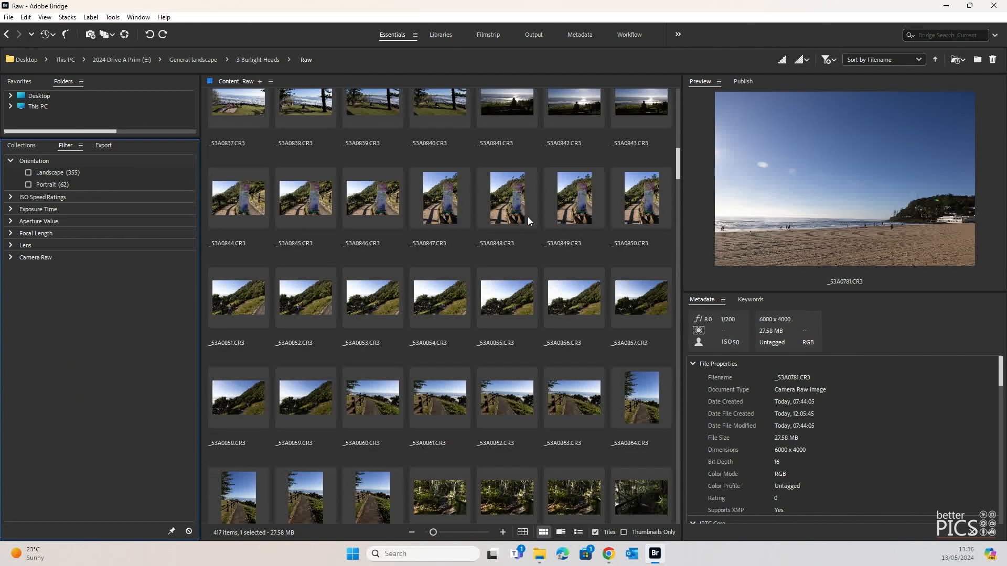
scroll(529, 220, "down", 7)
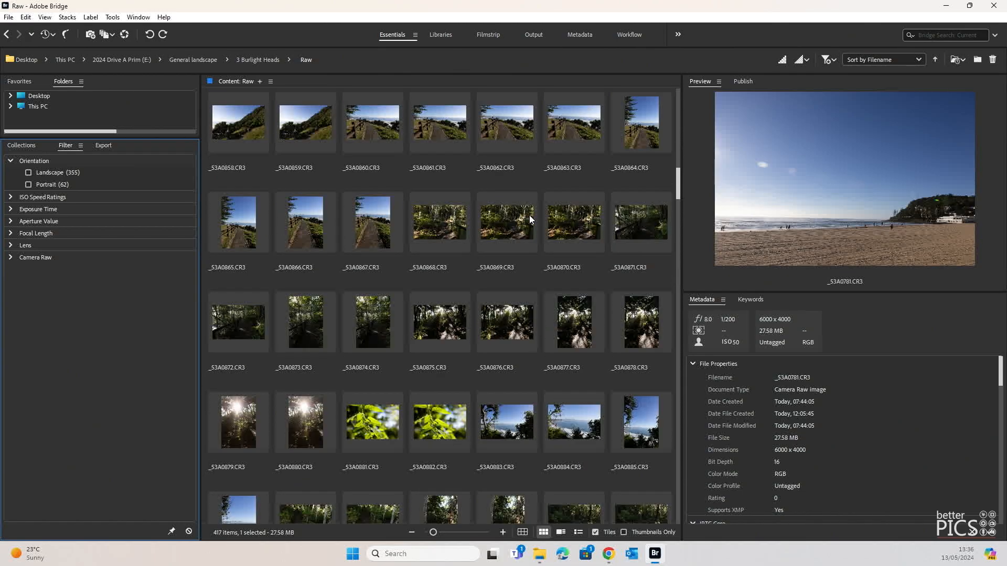
scroll(529, 219, "down", 2)
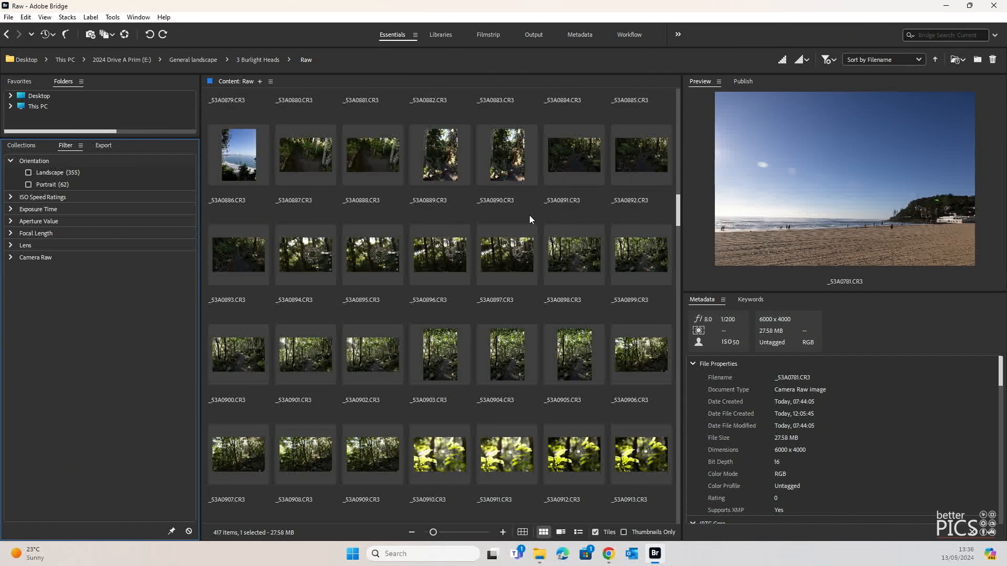
scroll(529, 219, "down", 8)
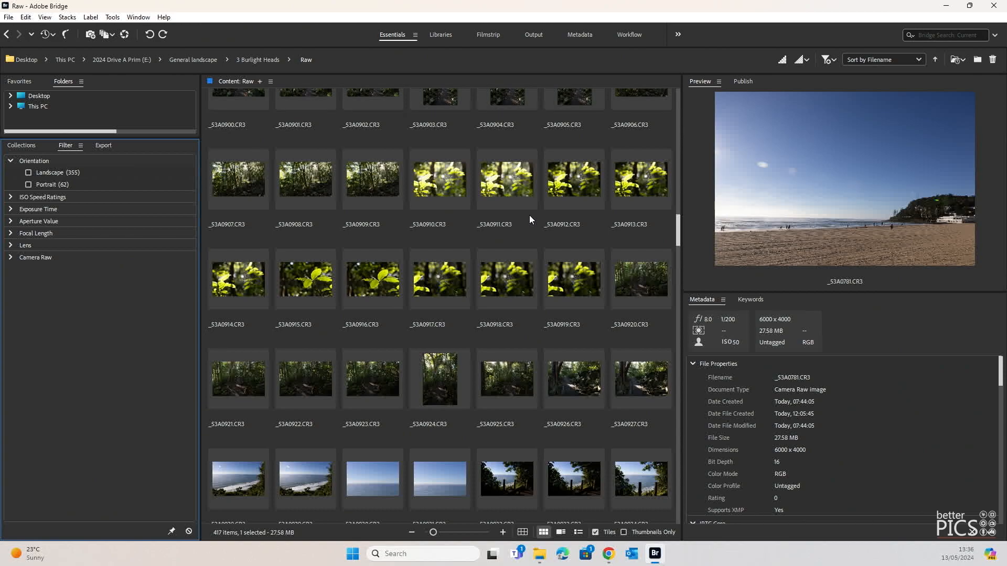
scroll(530, 219, "down", 4)
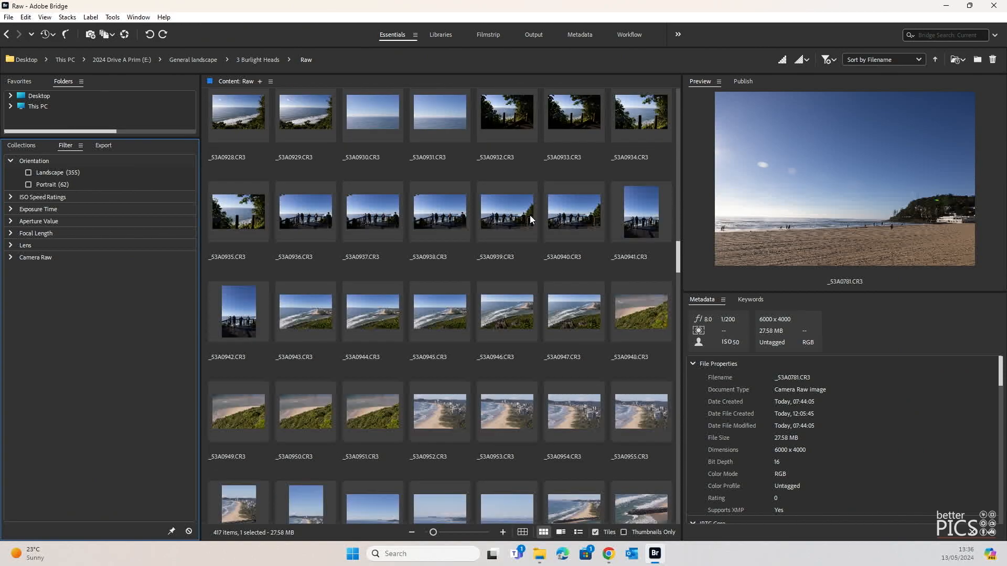
scroll(529, 219, "down", 9)
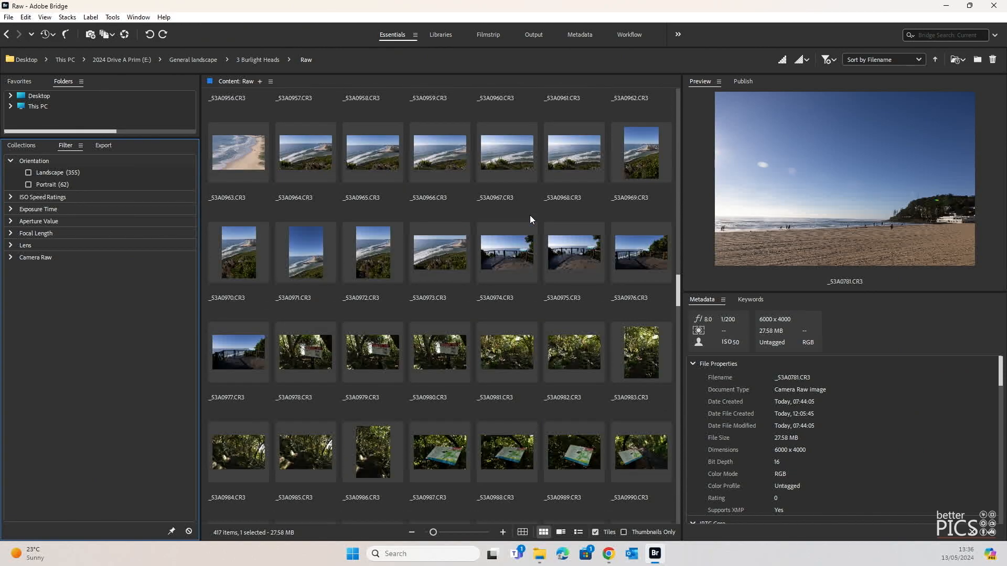
scroll(530, 219, "down", 5)
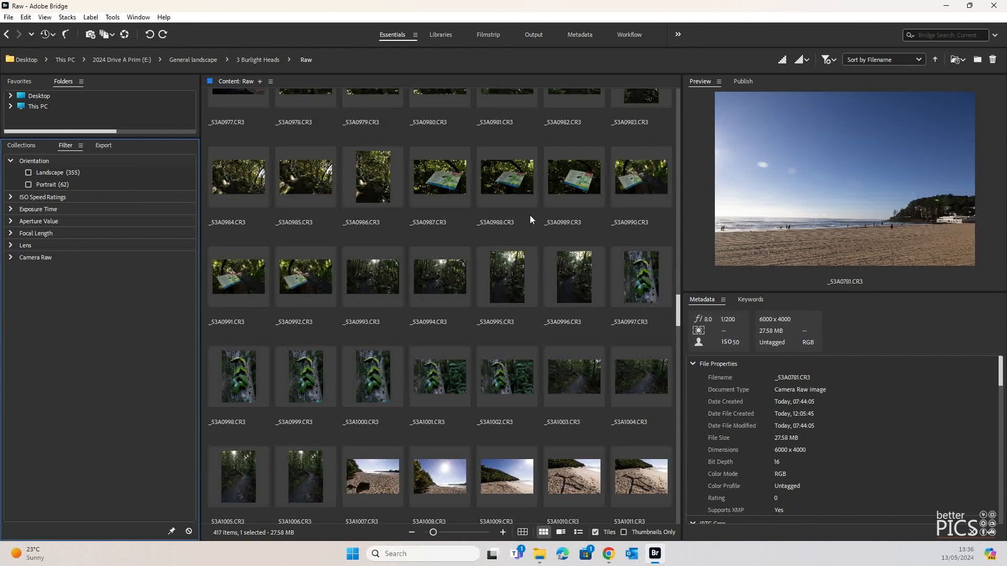
scroll(530, 218, "down", 8)
scroll(530, 219, "down", 14)
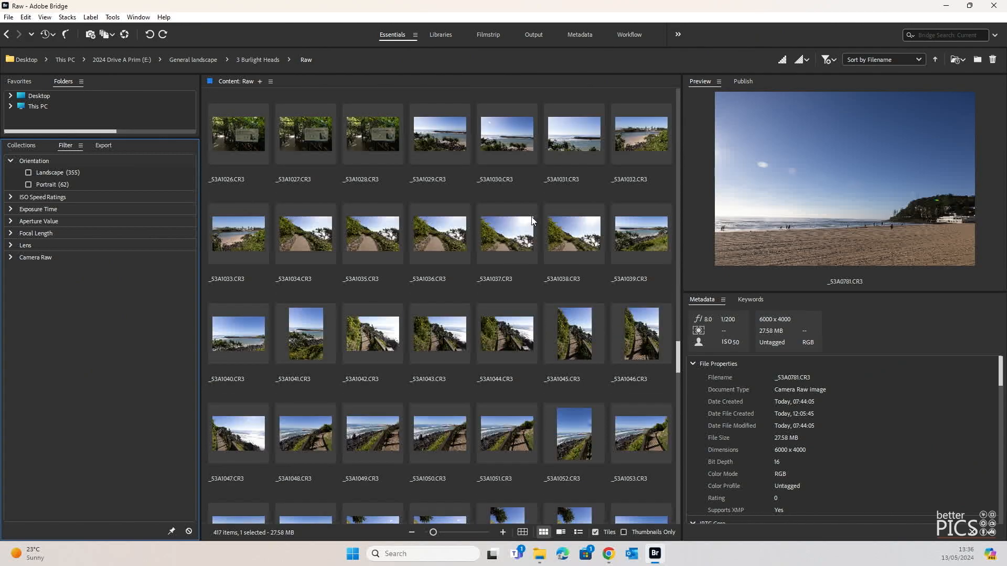
scroll(530, 218, "down", 4)
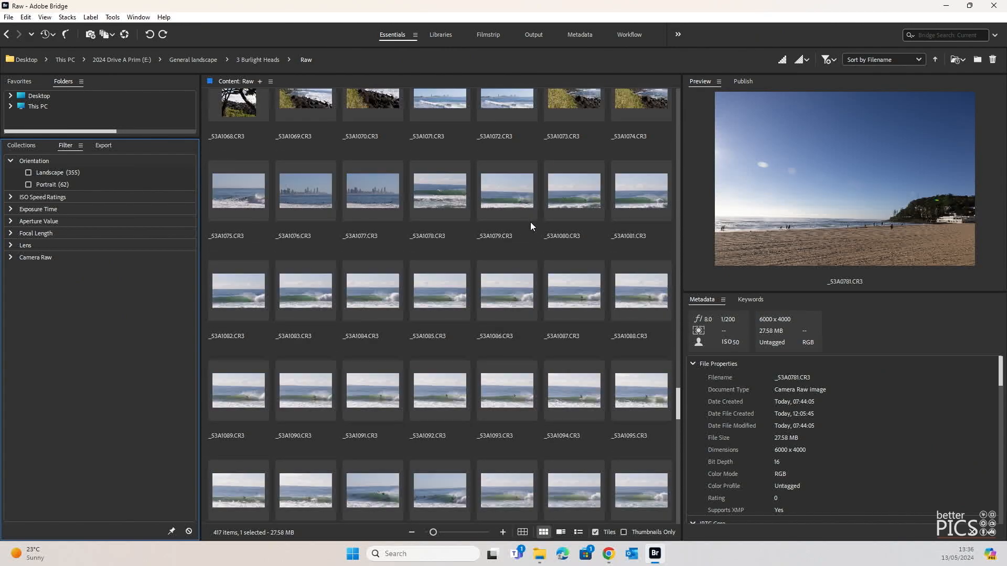
scroll(536, 220, "down", 8)
scroll(535, 221, "down", 9)
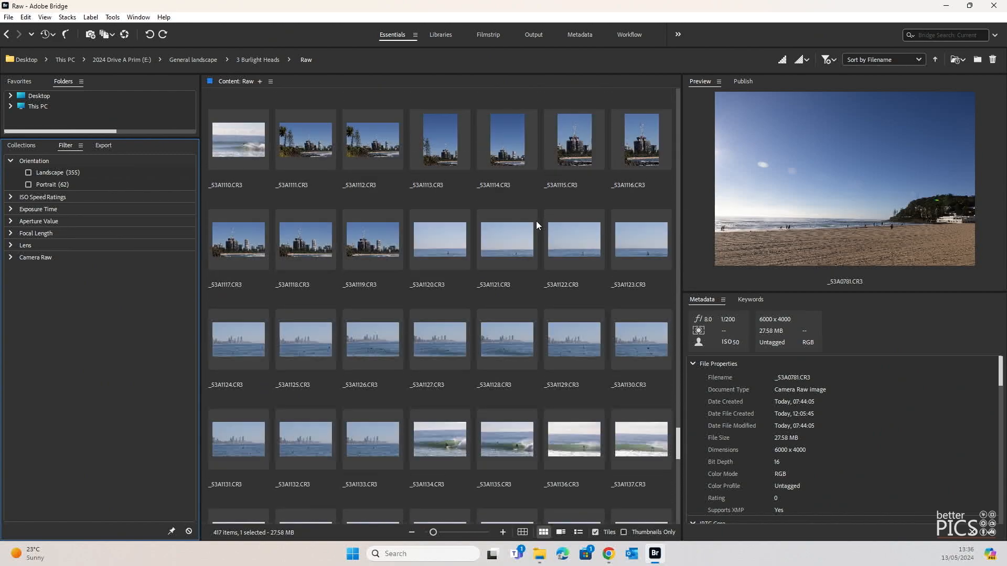
scroll(536, 226, "down", 4)
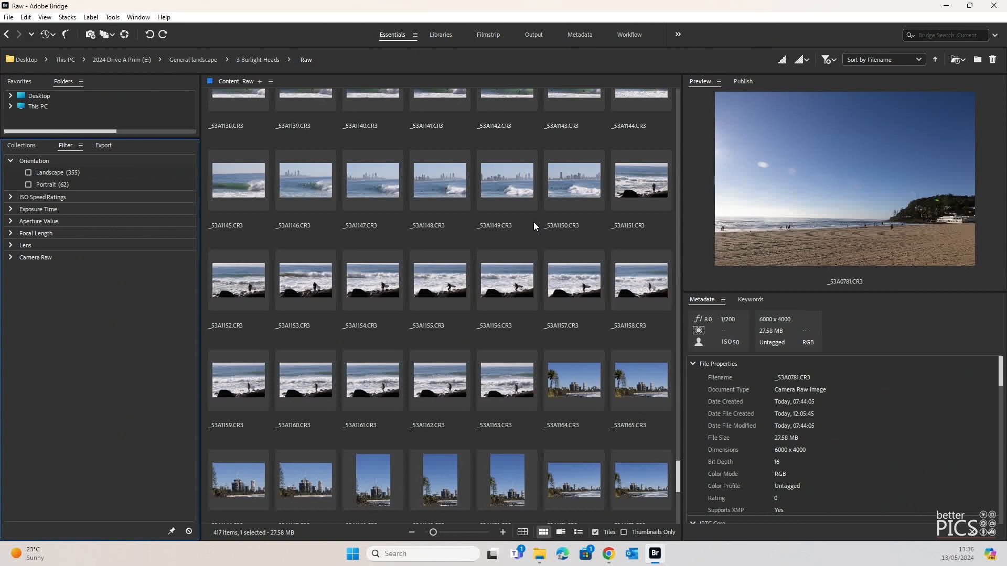
scroll(530, 222, "down", 8)
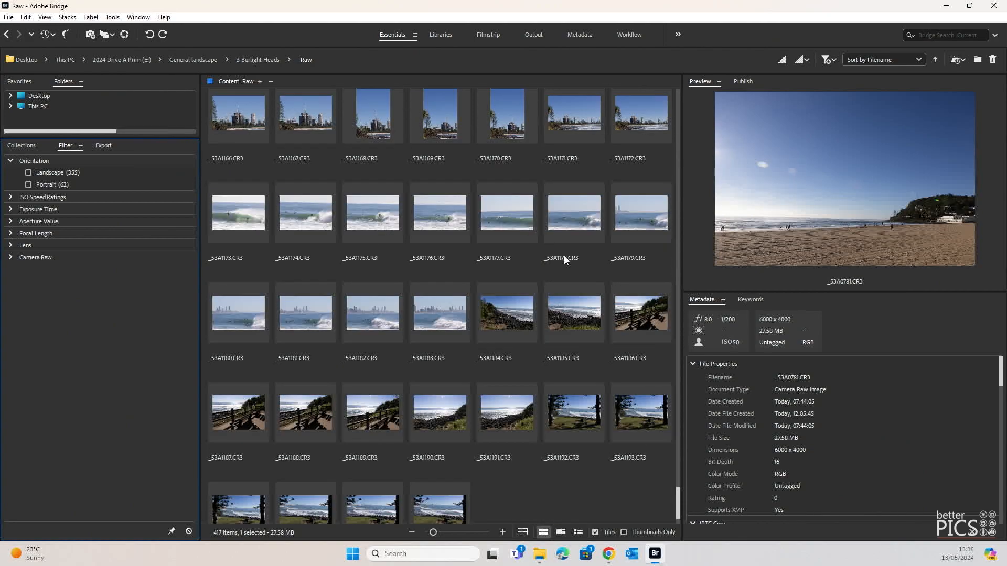
left_click_drag(679, 502, 693, 87)
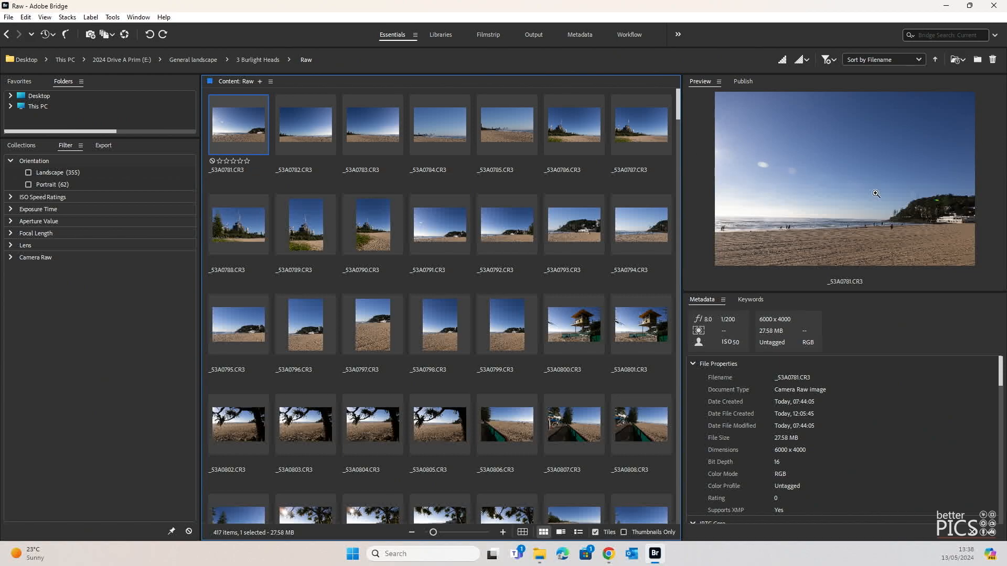
- Widen the preview area so the Raw folder's thumbnails are laid out six per row
scroll(572, 388, "down", 5)
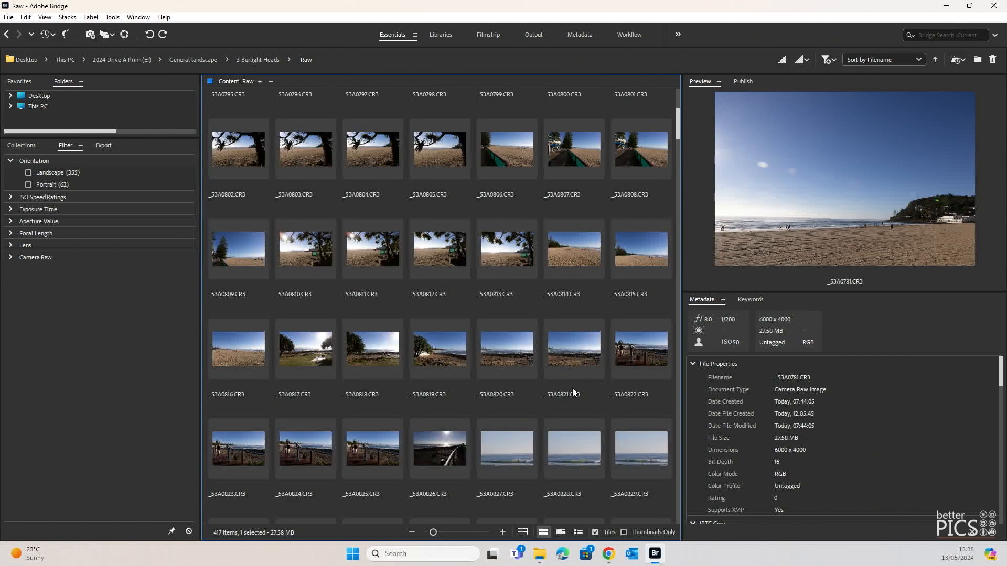
scroll(572, 391, "down", 3)
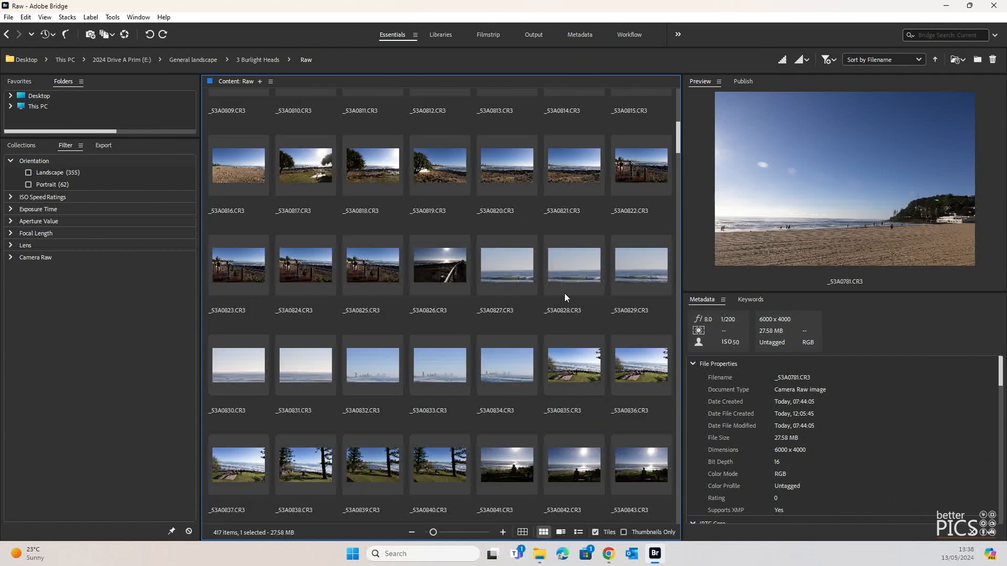
scroll(577, 320, "up", 6)
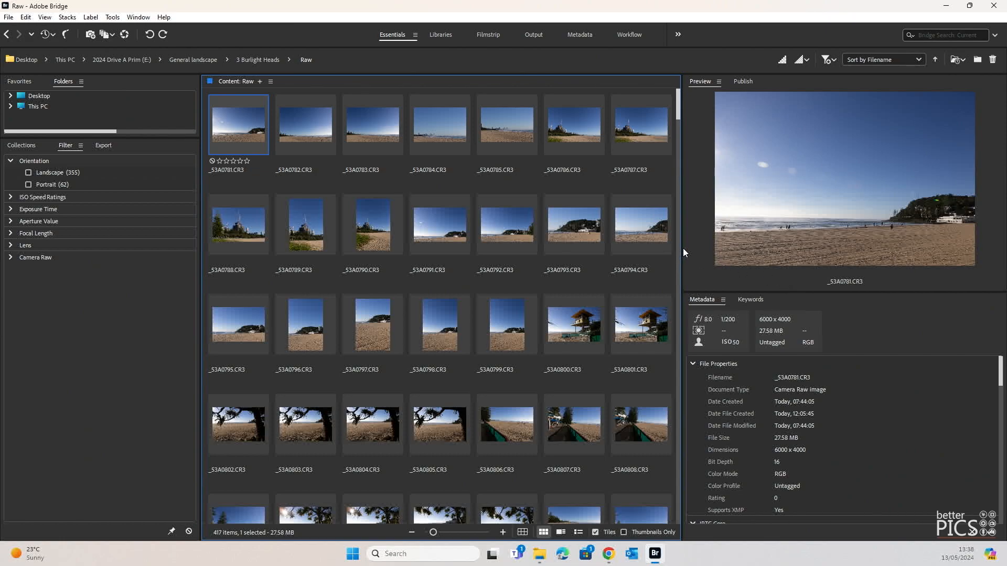
left_click_drag(681, 247, 663, 248)
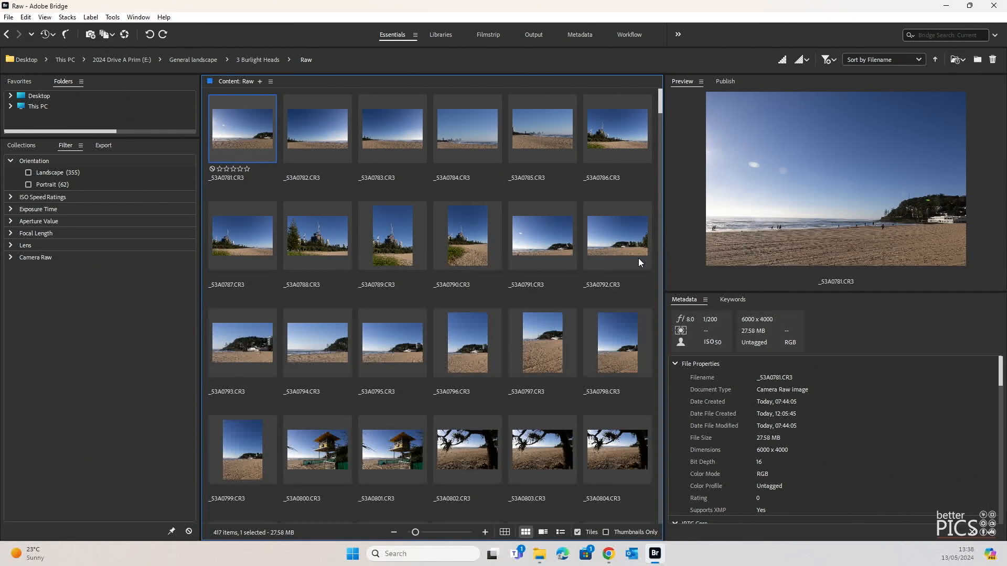
- Collapse the orientation criteria and give _53A0781.CR3 and _53A0783.CR3 five-star ratings
left_click(248, 168)
left_click(13, 161)
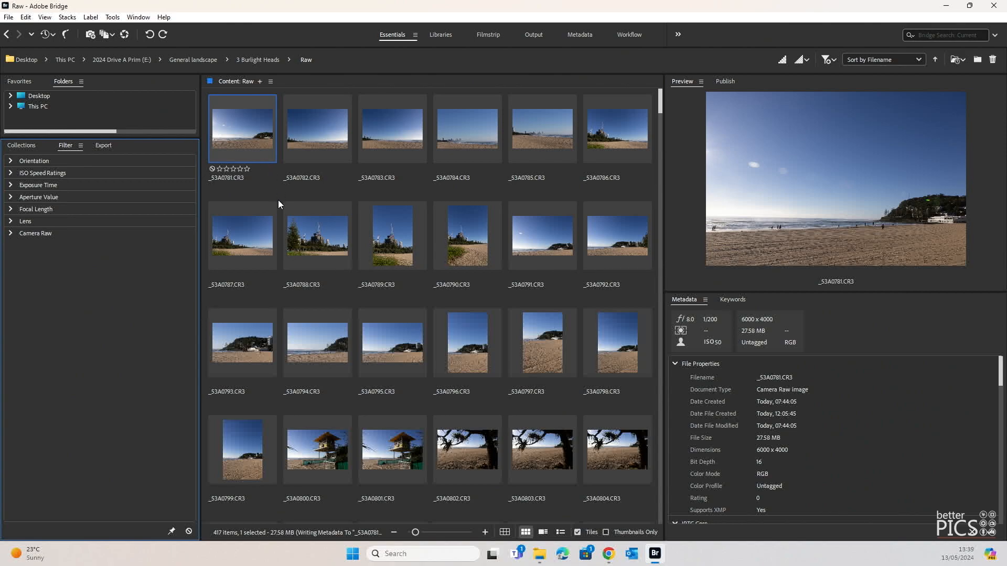
left_click(247, 168)
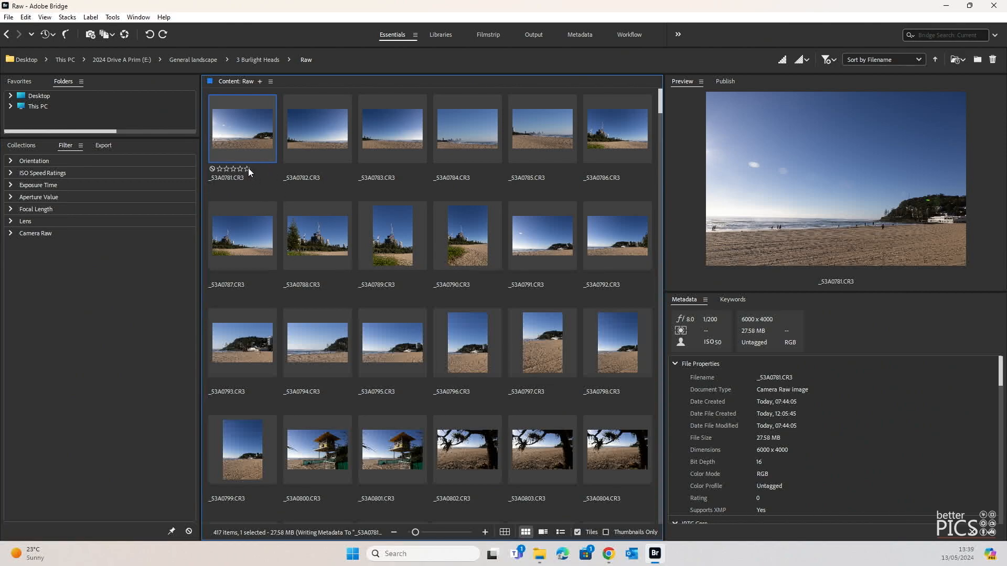
left_click(246, 169)
left_click(393, 133)
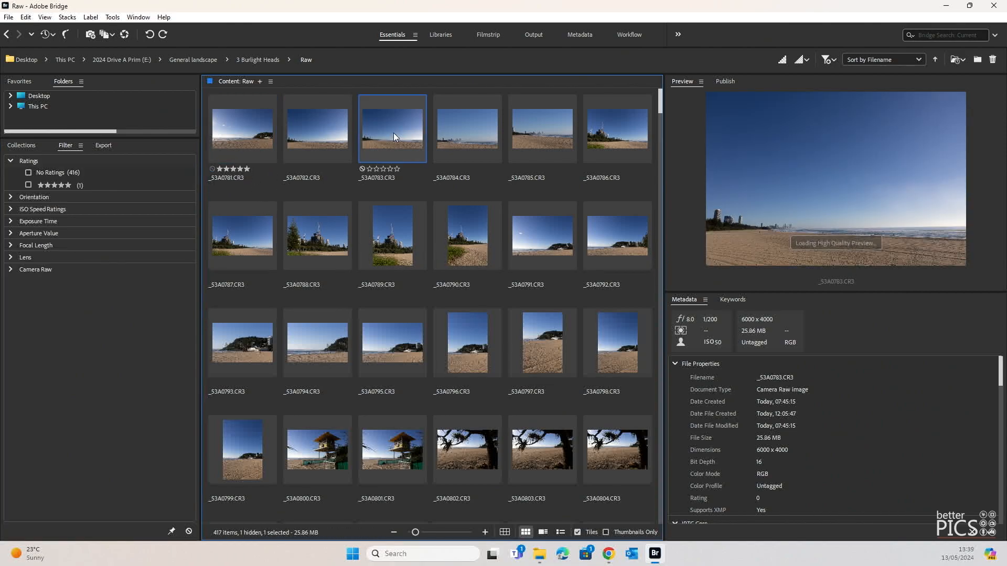
left_click(397, 169)
- Compare _53A0784.CR3 with _53A0785.CR3 and give both photos a five-star rating together
left_click(461, 144)
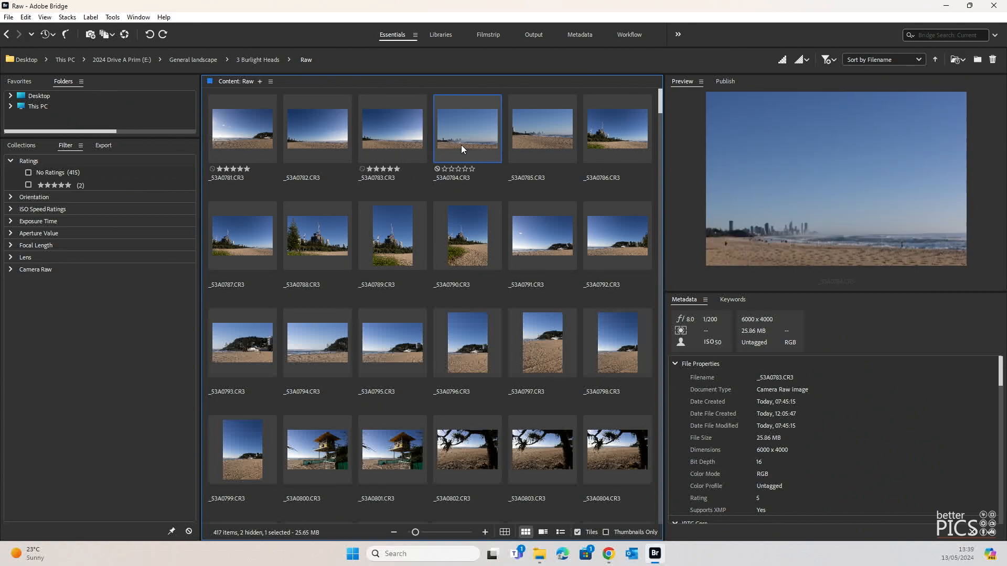
left_click(546, 148)
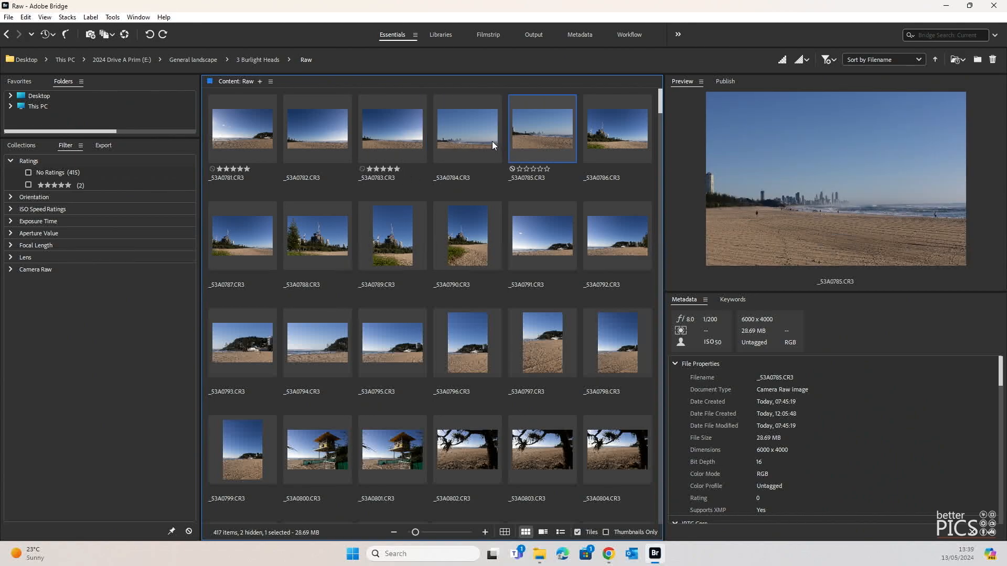
left_click(492, 141)
left_click(557, 151)
left_click(489, 143)
left_click(540, 140, "ctrl")
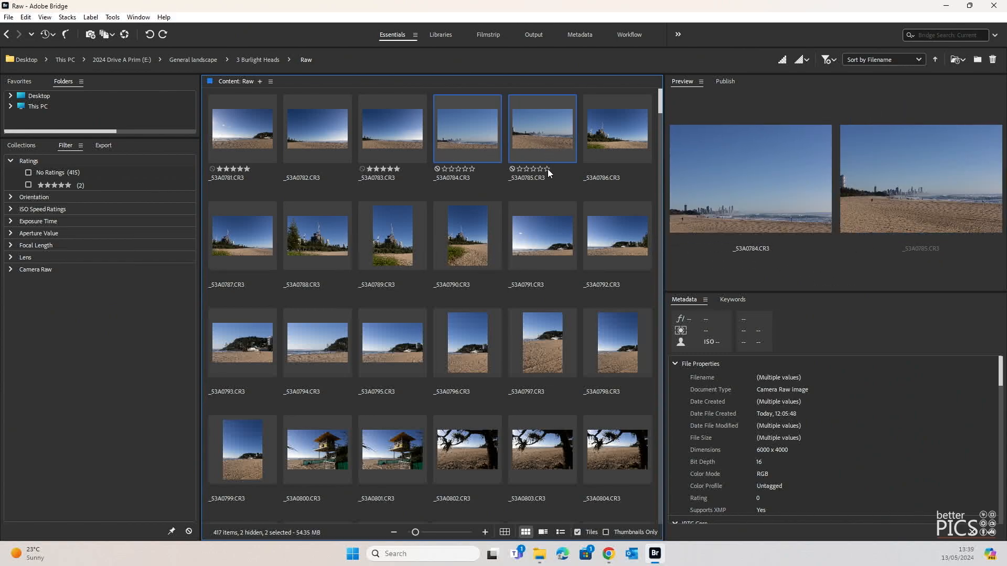
left_click(546, 168)
- Compare _53A0786.CR3 with _53A0787.CR3 and rate _53A0787.CR3 five stars
left_click(637, 134)
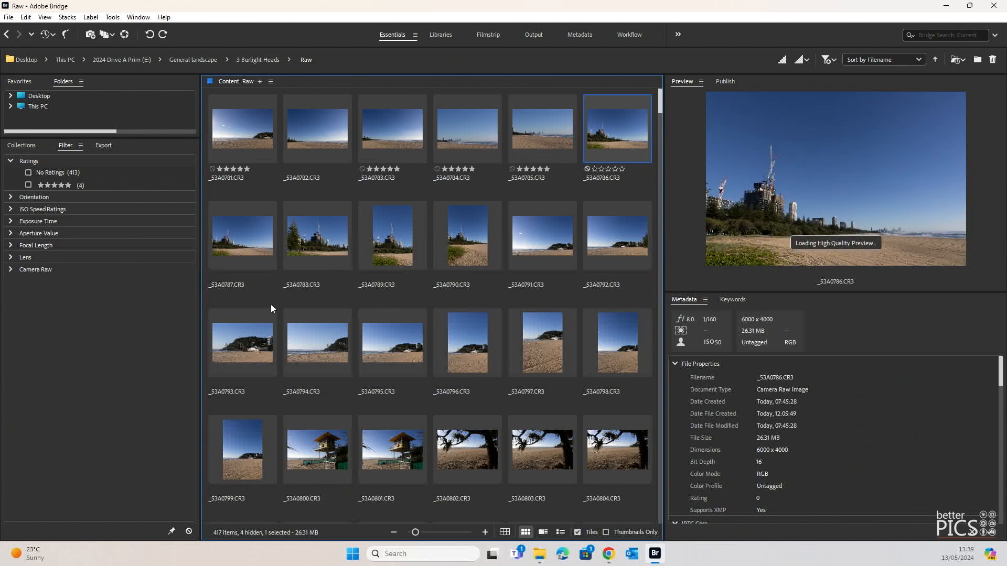
left_click(228, 239)
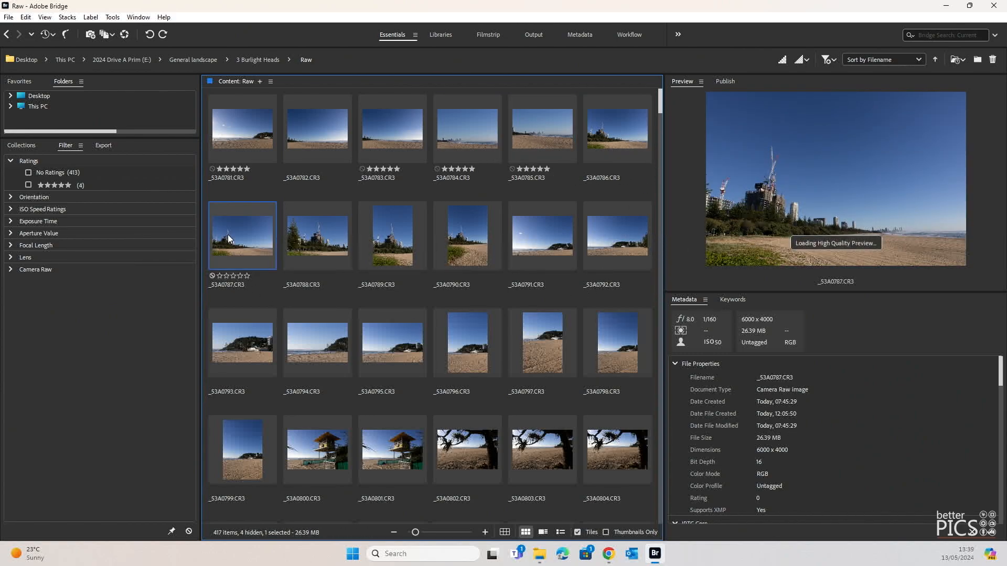
left_click(247, 277)
- Preview _53A0788.CR3 and _53A0789.CR3 and give both photos a five-star rating together
left_click(316, 253)
left_click(401, 249)
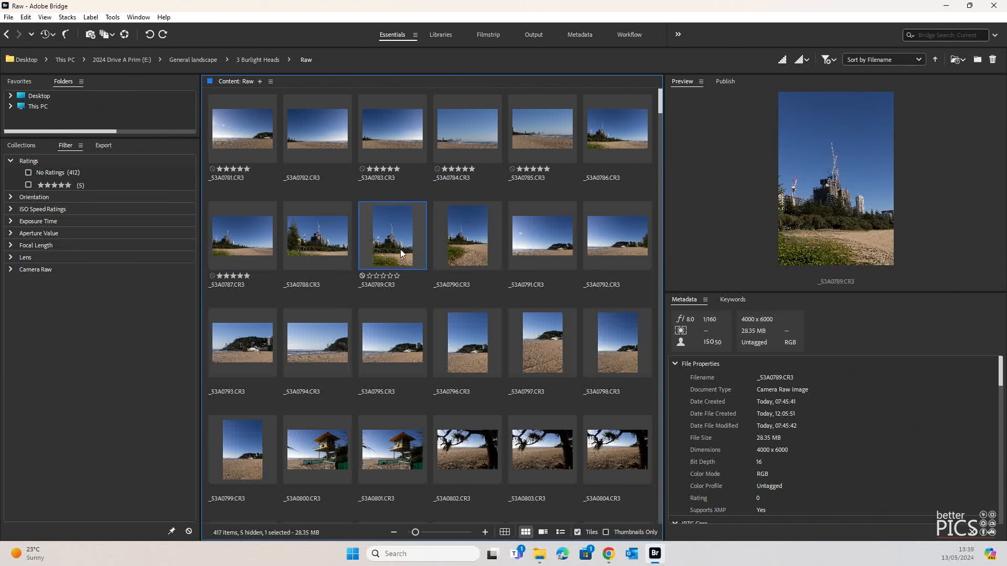
left_click(335, 274, "ctrl")
left_click(320, 275)
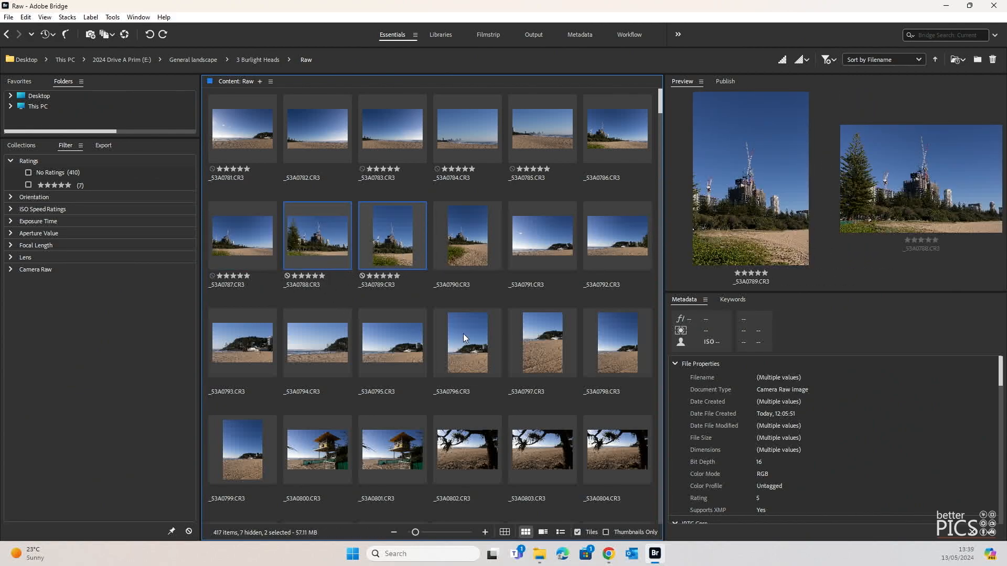
- Compare the portrait shots _53A0789.CR3 and _53A0790.CR3 and rate _53A0790.CR3 five stars
left_click(477, 245)
left_click(404, 261)
left_click(467, 257)
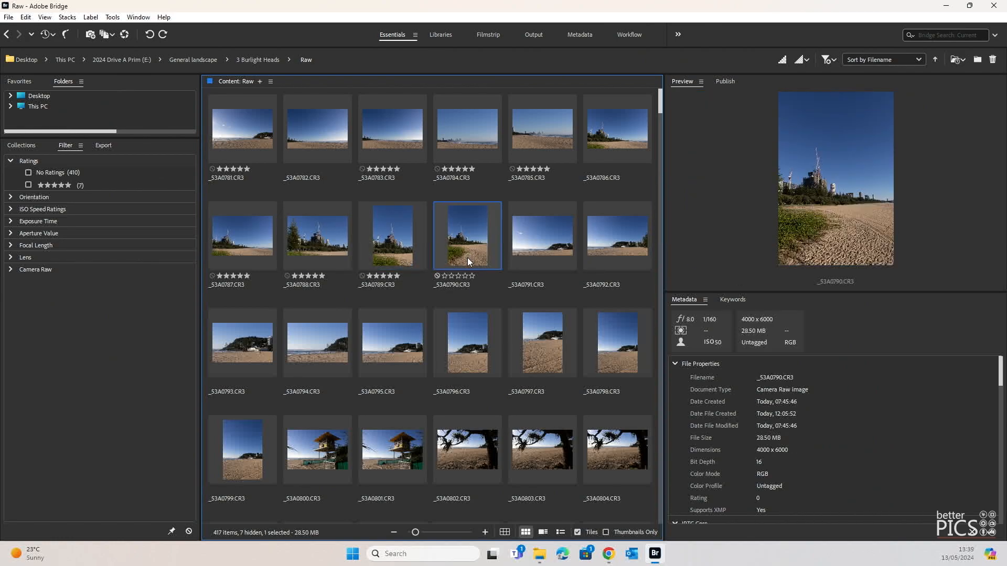
left_click(473, 276)
- Compare the beach shots _53A0791.CR3 and _53A0792.CR3 and rate only _53A0792.CR3 five stars
left_click(587, 266)
left_click(545, 256)
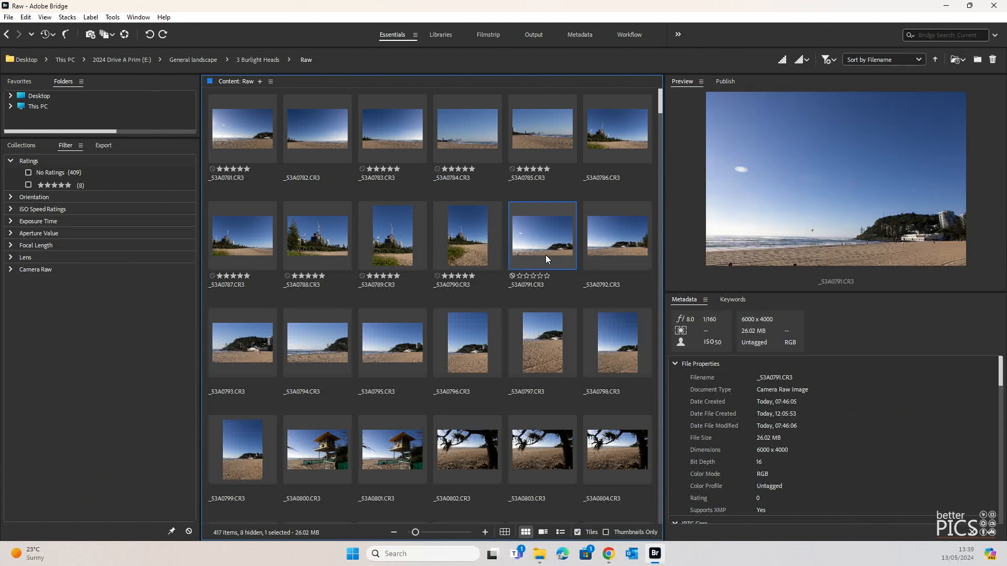
left_click(599, 254)
left_click(553, 244)
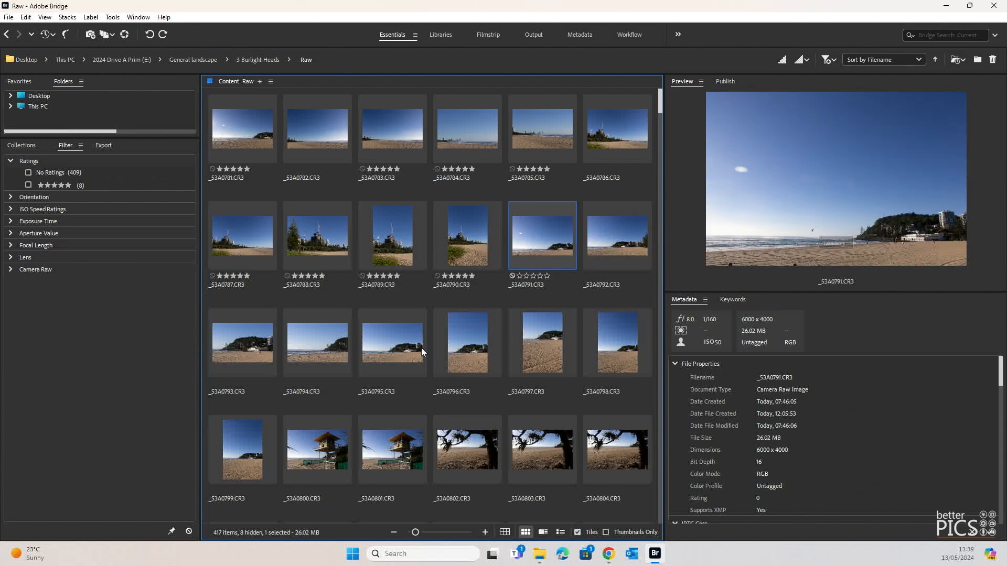
left_click(604, 255)
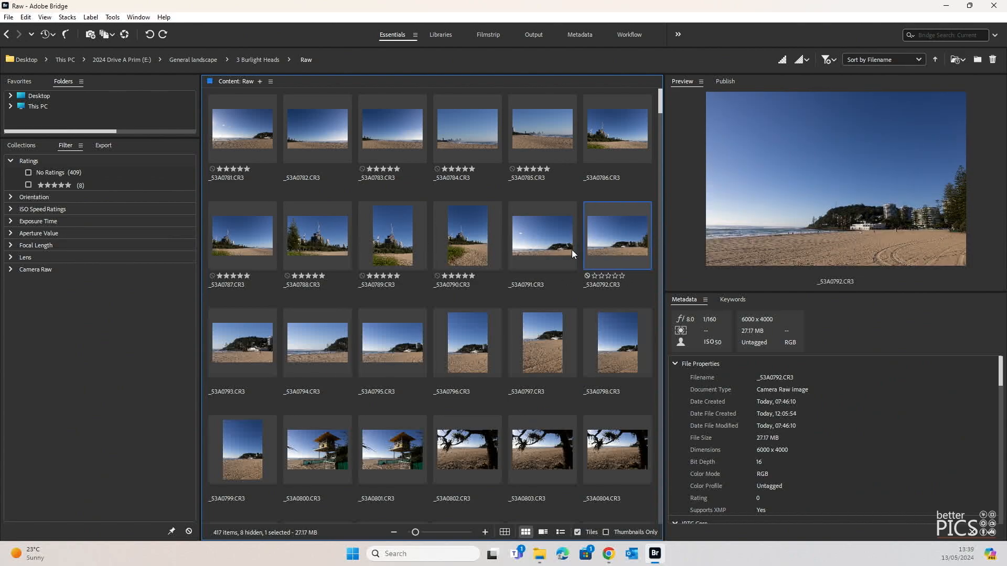
left_click(622, 276)
- Preview the headland shots _53A0793.CR3, _53A0794.CR3 and _53A0795.CR3 and rate all three five stars
left_click(260, 364)
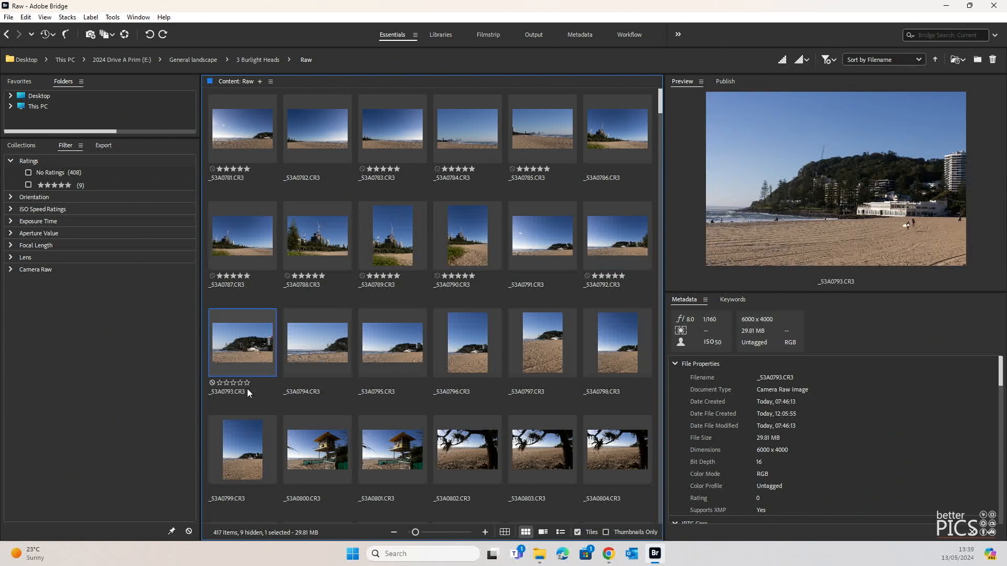
left_click(249, 384)
left_click(336, 354)
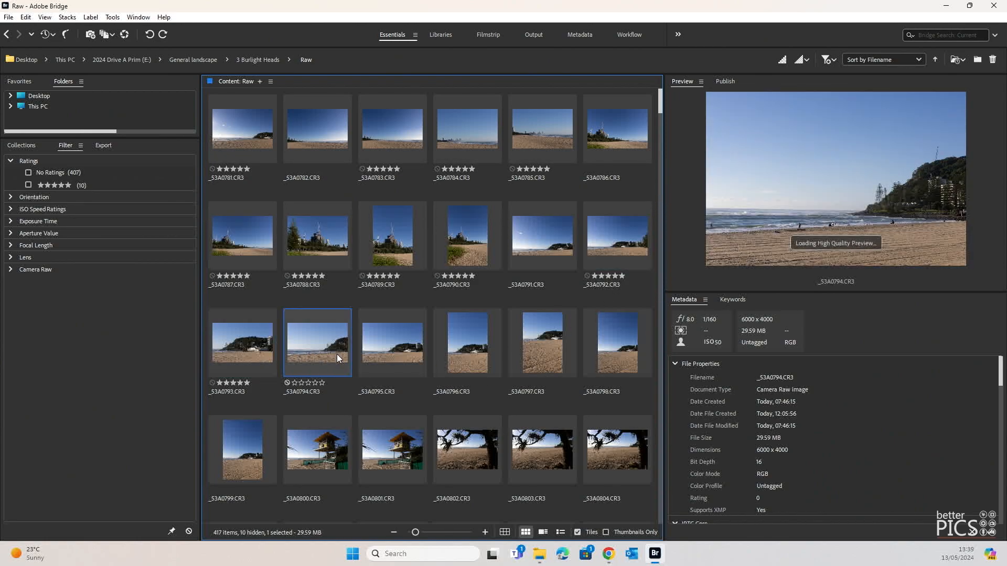
left_click(401, 341)
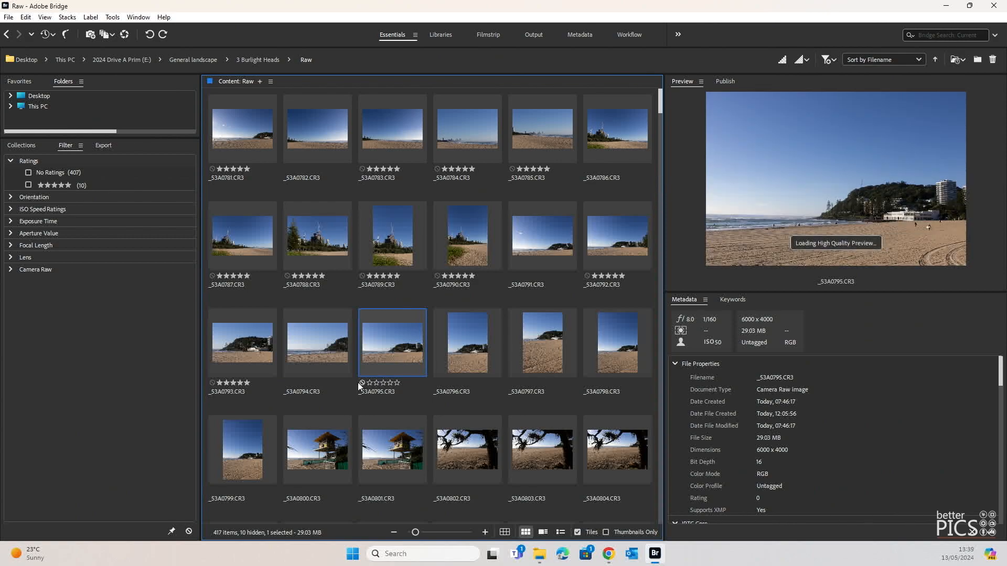
left_click(235, 346)
left_click(397, 348)
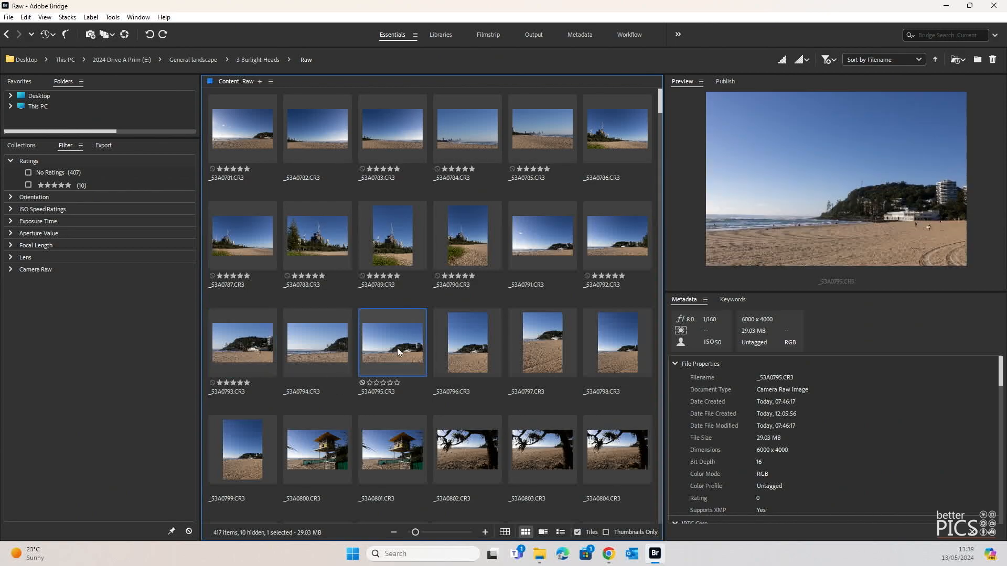
left_click(328, 351, "ctrl")
left_click(323, 383)
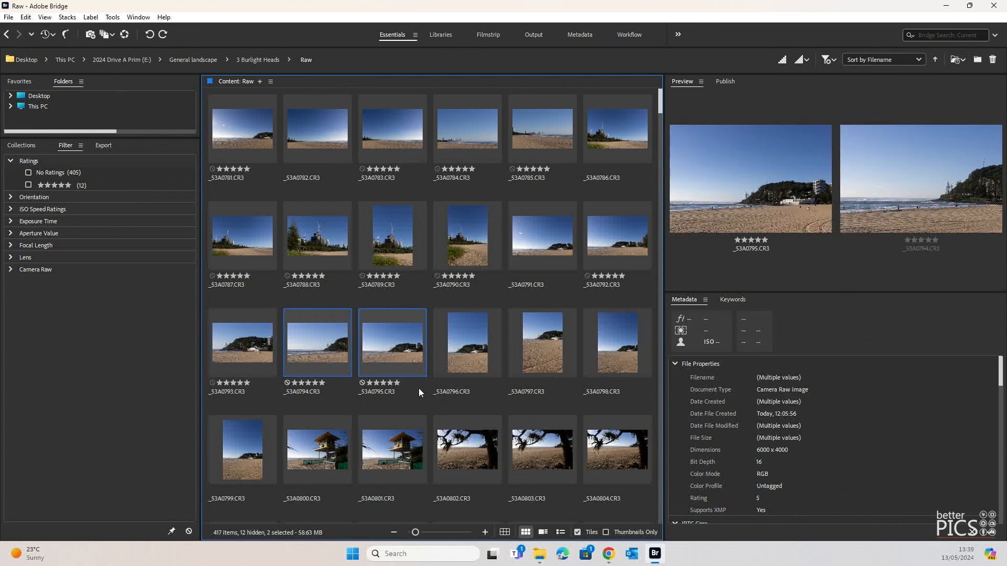
- Compare the portrait shots _53A0796.CR3 to _53A0798.CR3 and give all three a five-star rating together
left_click(452, 351)
left_click(543, 352)
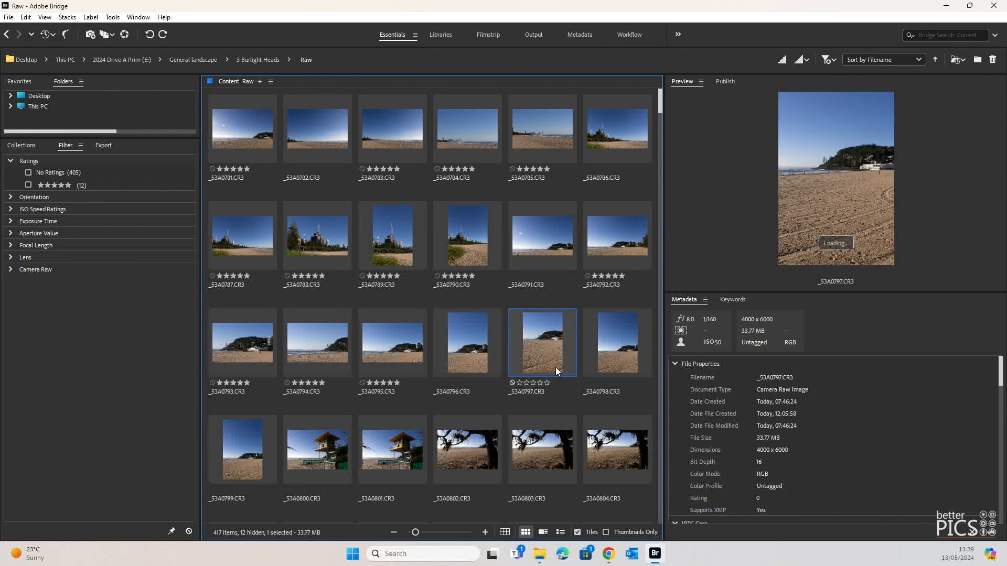
left_click(596, 359)
left_click(466, 367)
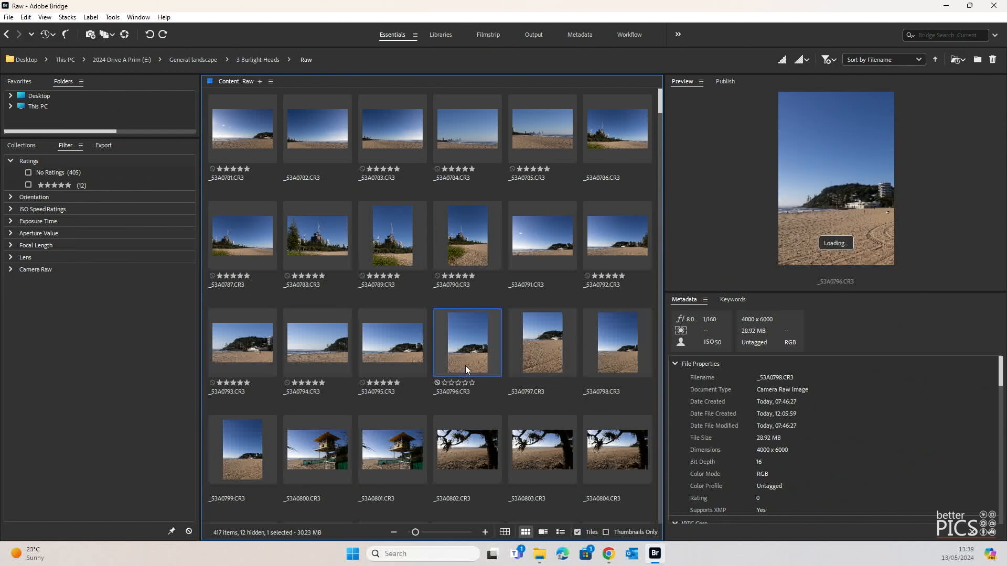
left_click(516, 355)
left_click(585, 352)
left_click(469, 355, "shift")
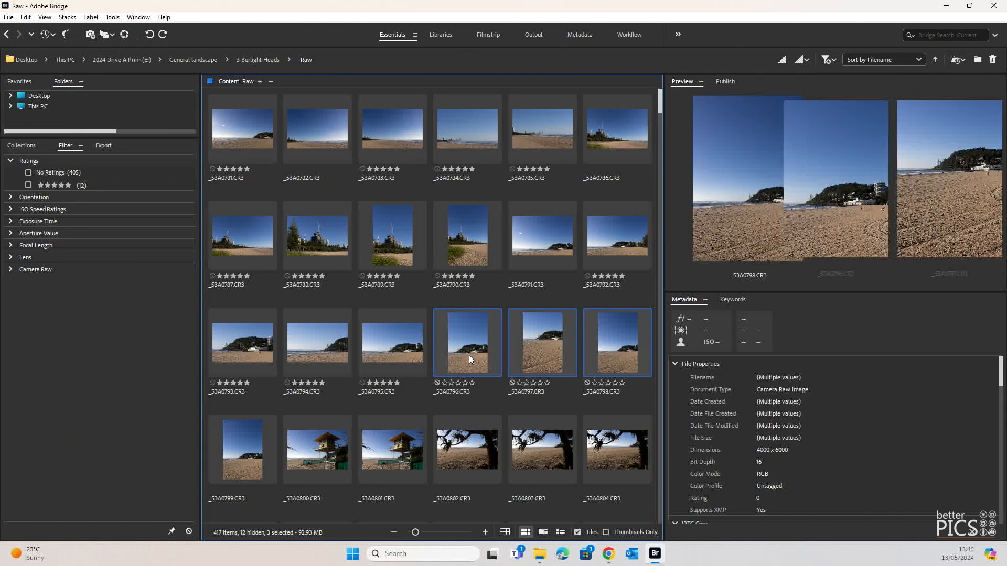
left_click(471, 383)
- Preview the photos from _53A0799.CR3 to _53A0801.CR3 and rate the lifeguard tower shot _53A0800.CR3 five stars
scroll(395, 381, "down", 1)
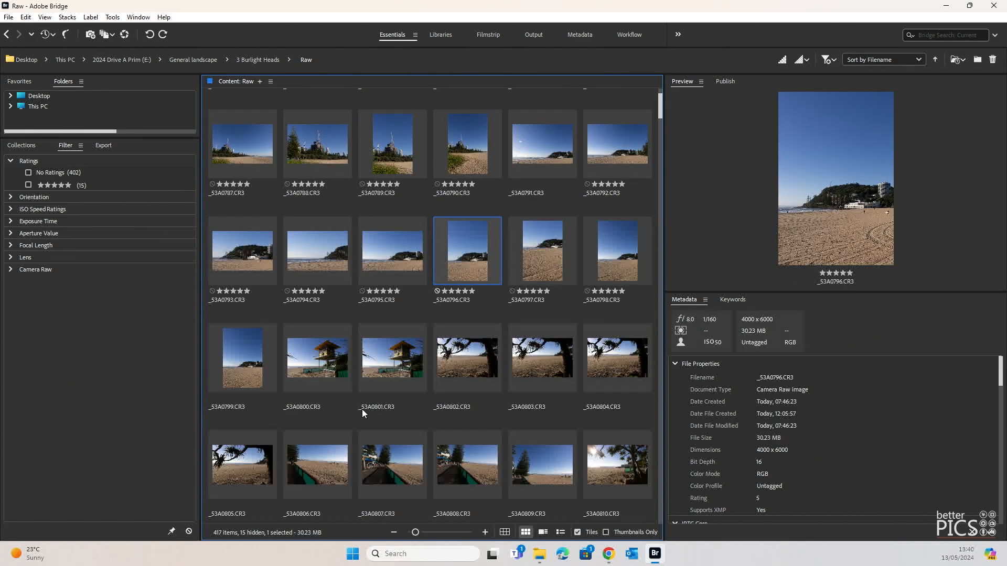
left_click(262, 372)
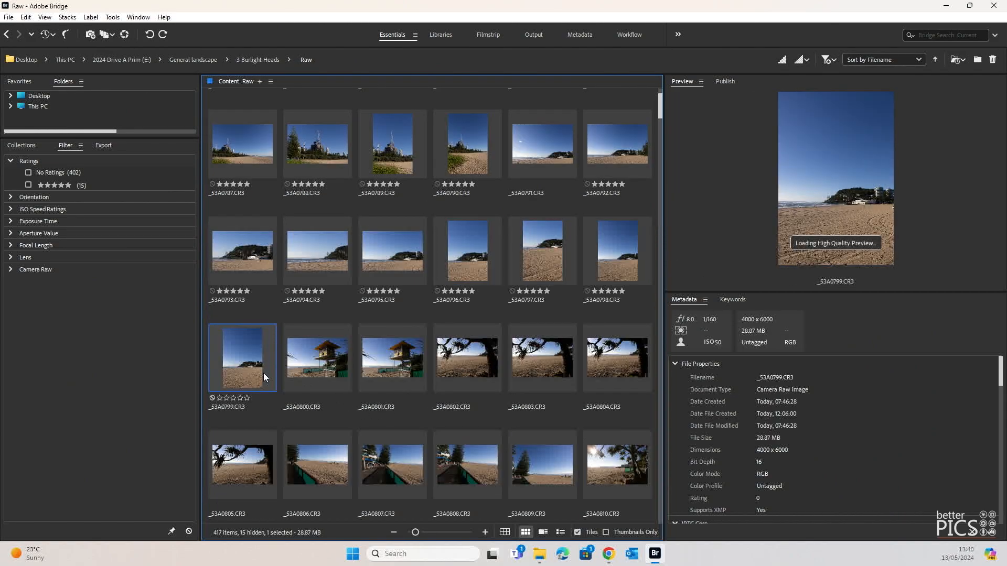
left_click(344, 377)
left_click(375, 369)
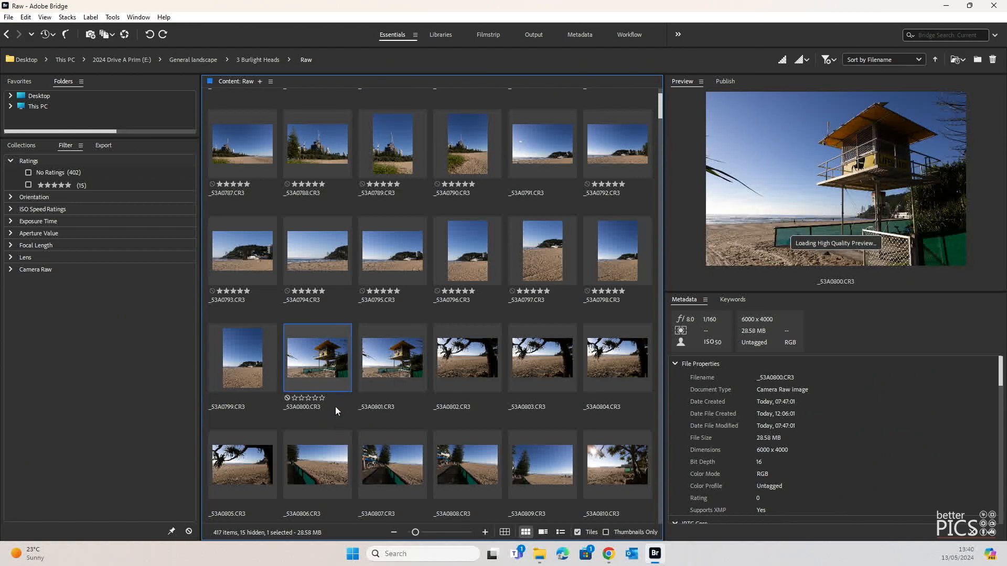
- Check _53A0799.CR3 against _53A0798.CR3 and rate the tree-framed beach shot _53A0803.CR3 five stars
left_click(263, 373)
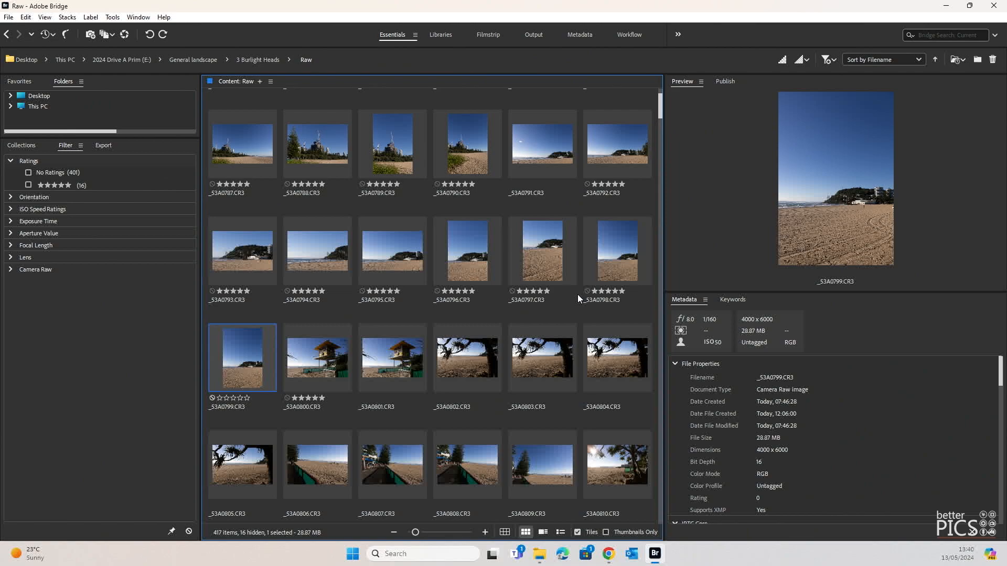
left_click(603, 282)
left_click(524, 379)
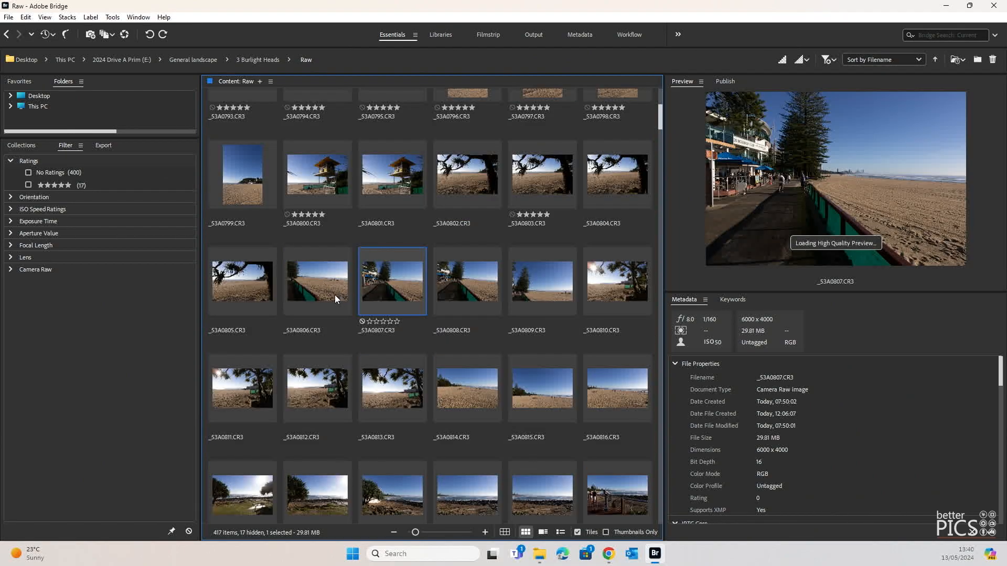
- Compare the photos from _53A0805.CR3 to _53A0808.CR3 and rate _53A0807.CR3 five stars
left_click(334, 295)
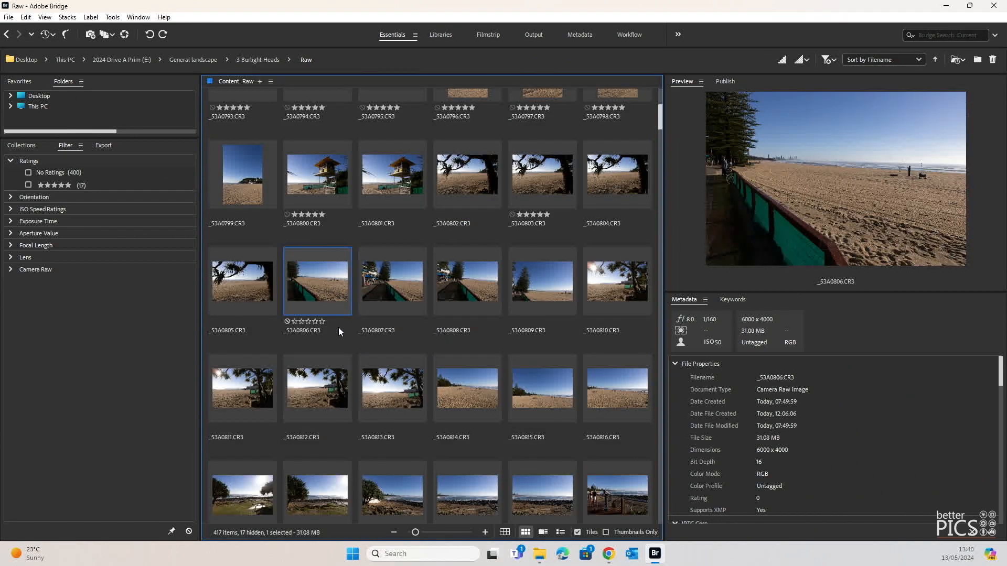
left_click(371, 300)
key("ctrl+5")
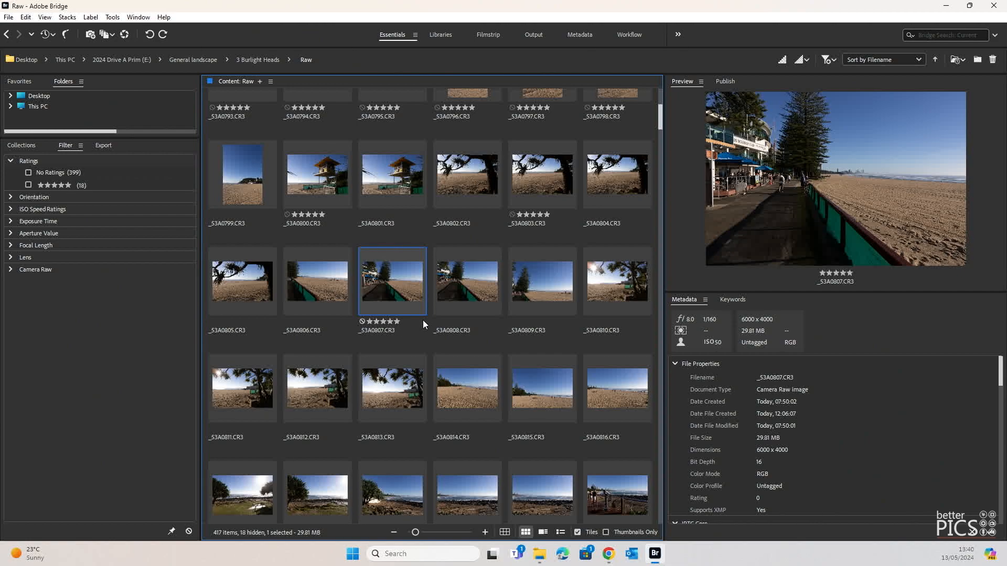
left_click(455, 310)
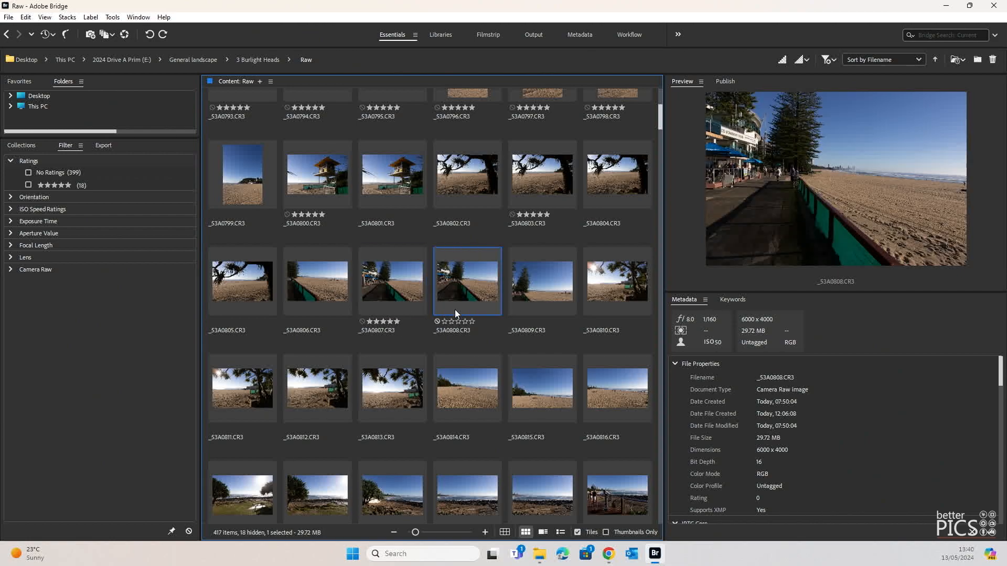
left_click(366, 297)
left_click(243, 291)
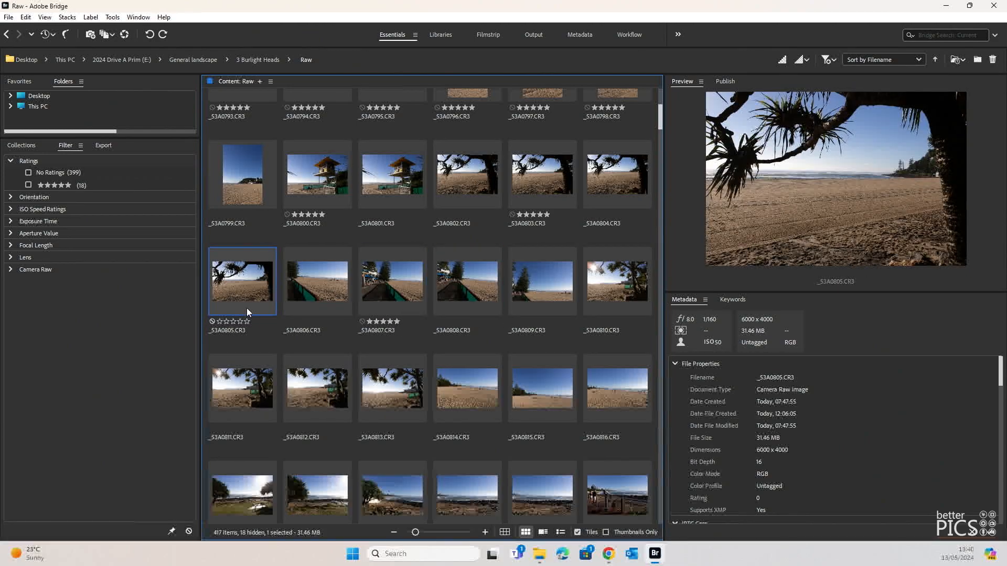
- Compare the promenade photos from _53A0806.CR3 to _53A0808.CR3 and clear the star rating of _53A0807.CR3
left_click(324, 298)
left_click(396, 294)
left_click(456, 302)
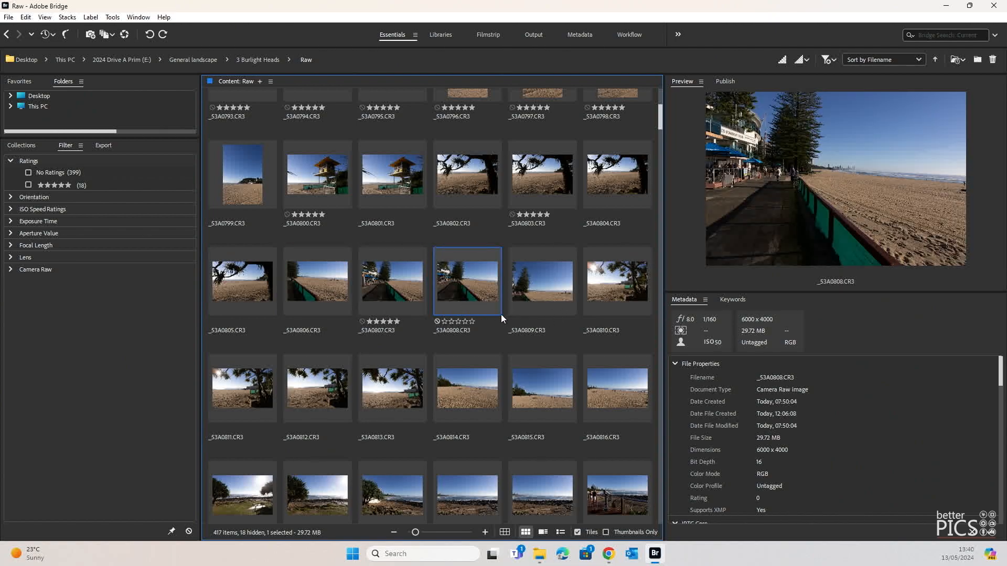
left_click(422, 302)
left_click(466, 303)
left_click(413, 311)
left_click(363, 322)
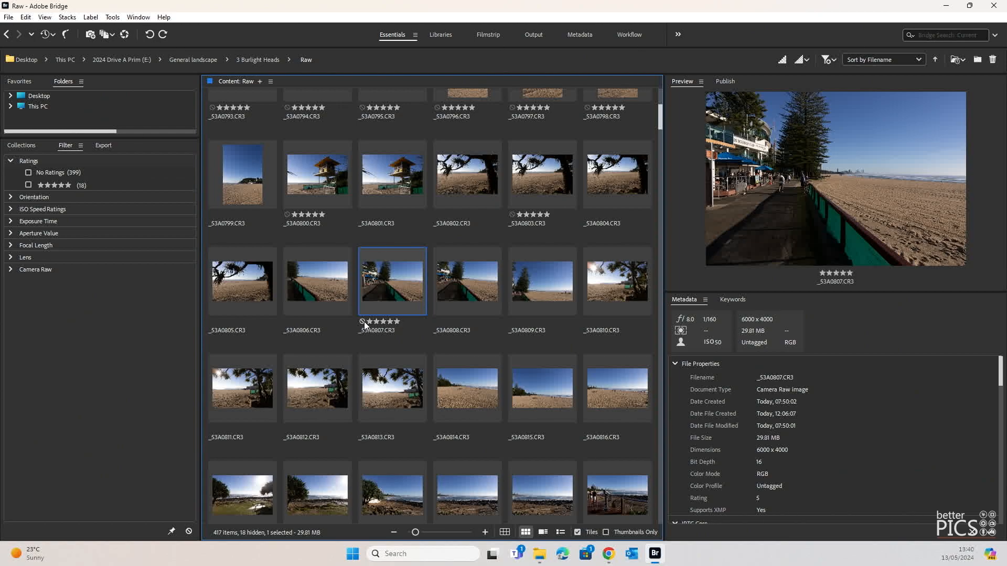
- Rate the promenade shot _53A0808.CR3 and the beach shot _53A0809.CR3 five stars
left_click(461, 307)
left_click(471, 322)
left_click(542, 310)
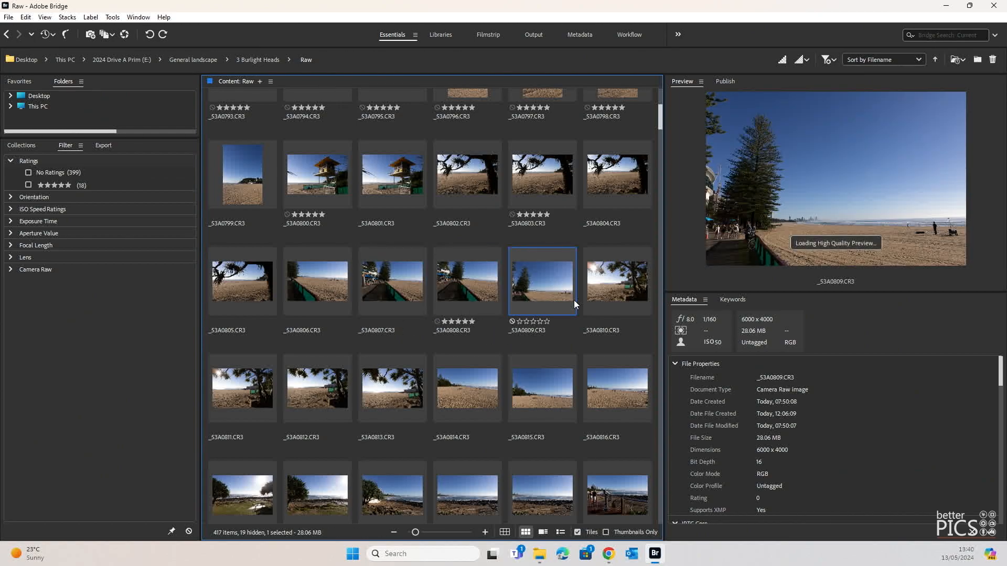
left_click(546, 321)
- Work through the photos from _53A0811.CR3 to the forest track shot _53A0870.CR3, rating the best ones five stars
left_click(242, 388)
scroll(474, 317, "down", 3)
left_click(474, 317)
scroll(551, 266, "down", 5)
left_click(617, 257)
scroll(551, 293, "down", 9)
left_click(617, 346)
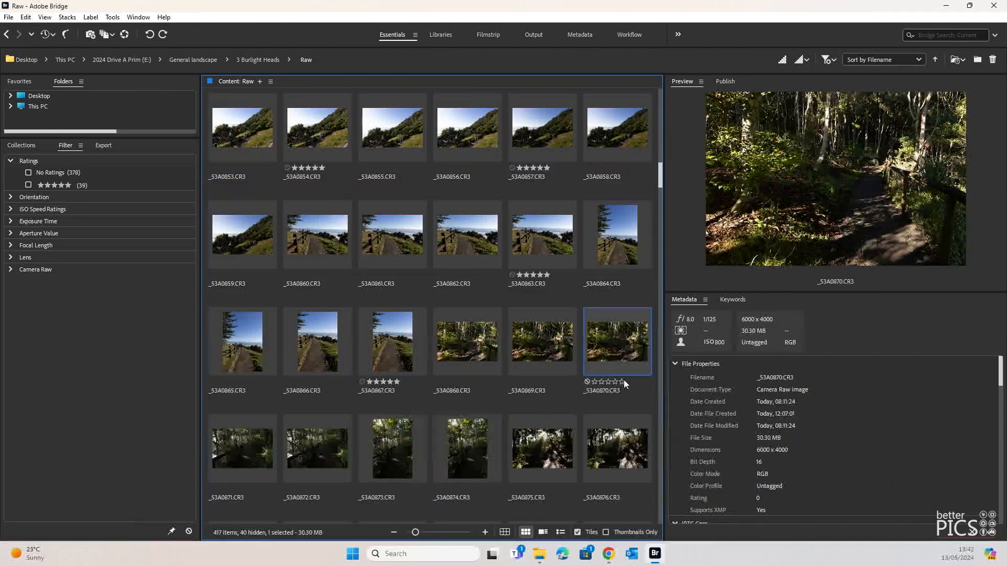
- Continue the review up to the lookout photos and rate _53A0936.CR3 and _53A0939.CR3 five stars together
scroll(543, 367, "down", 6)
left_click(540, 382)
scroll(472, 368, "down", 6)
left_click(391, 447)
left_click(617, 373)
left_click(847, 180)
scroll(565, 204, "down", 7)
left_click(393, 249, "ctrl")
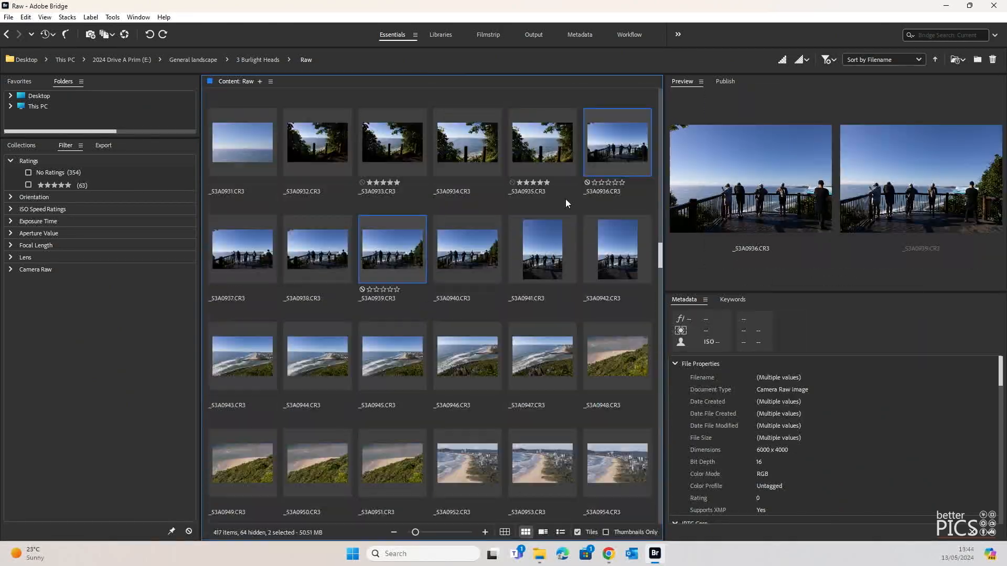
left_click(622, 182)
- Continue through the headland and rainforest photos and rate the beach branch shots _53A1010.CR3 and _53A1012.CR3 five stars together
scroll(536, 314, "down", 4)
left_click(617, 387)
scroll(367, 315, "down", 12)
left_click(467, 279)
scroll(474, 394, "down", 5)
left_click(317, 432)
left_click(467, 431, "ctrl")
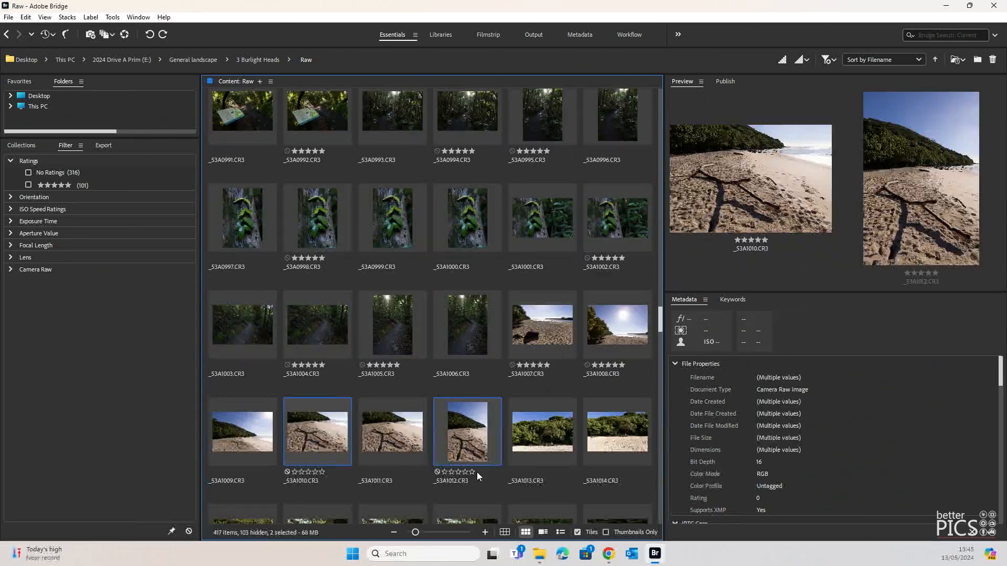
left_click(471, 472)
- Continue to the surf photos, giving _53A1081.CR3, _53A1083.CR3 and _53A1085.CR3 five stars
scroll(475, 409, "down", 4)
left_click(392, 387)
left_click(467, 387, "ctrl")
left_click(617, 386, "ctrl")
scroll(467, 398, "down", 4)
left_click(467, 341)
scroll(446, 347, "down", 4)
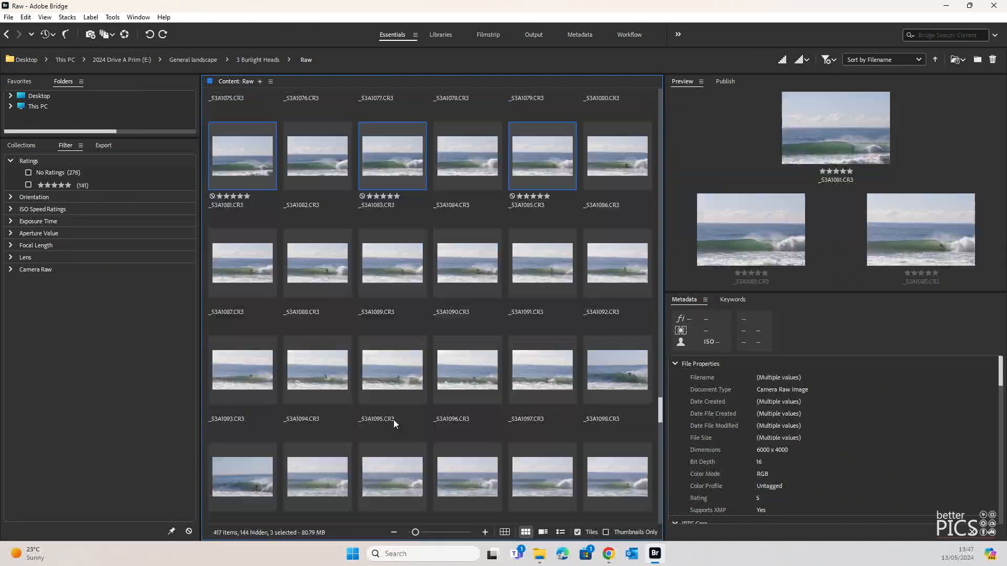
- Review the remaining surf, skyline and coastal path photos to the end of the folder, rating the best ones five stars
scroll(393, 409, "down", 5)
left_click(393, 348)
scroll(396, 379, "down", 5)
left_click(475, 225)
scroll(492, 231, "down", 4)
left_click(392, 295)
scroll(515, 360, "down", 5)
- Select the tree-framed ocean shots _53A1193.CR3 and _53A1197.CR3 and rate both five stars
left_click(392, 445)
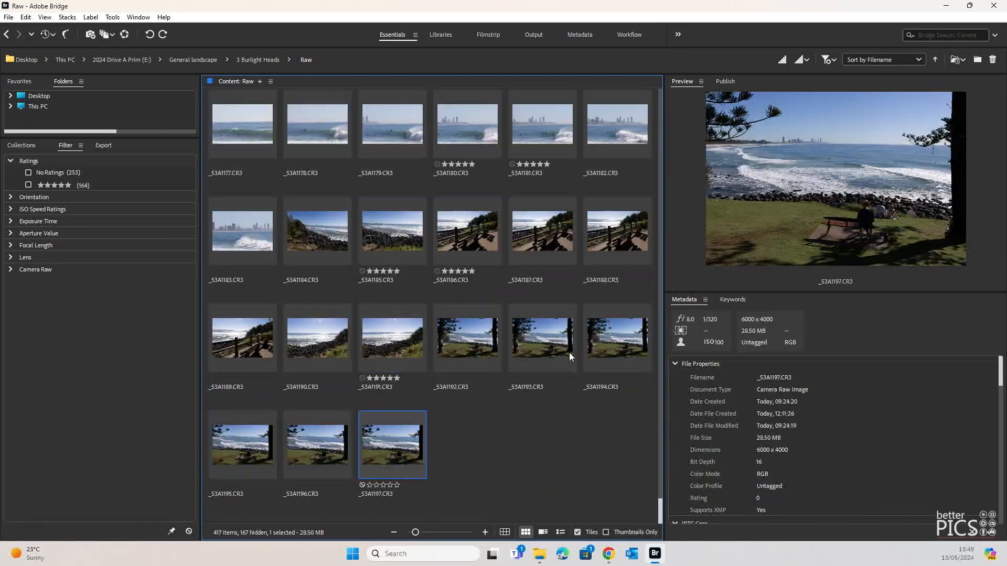
left_click(569, 353, "ctrl")
key("ctrl+5")
left_click(553, 403)
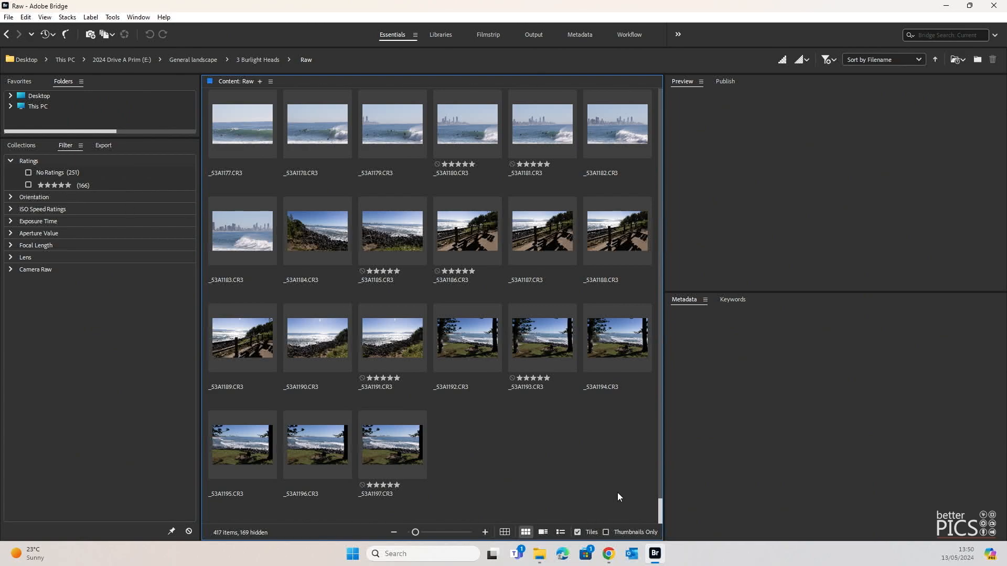
- Look back over the rated photos and compare the surfer frames _53A1109.CR3, _53A1107.CR3 and _53A1106.CR3
scroll(506, 451, "up", 10)
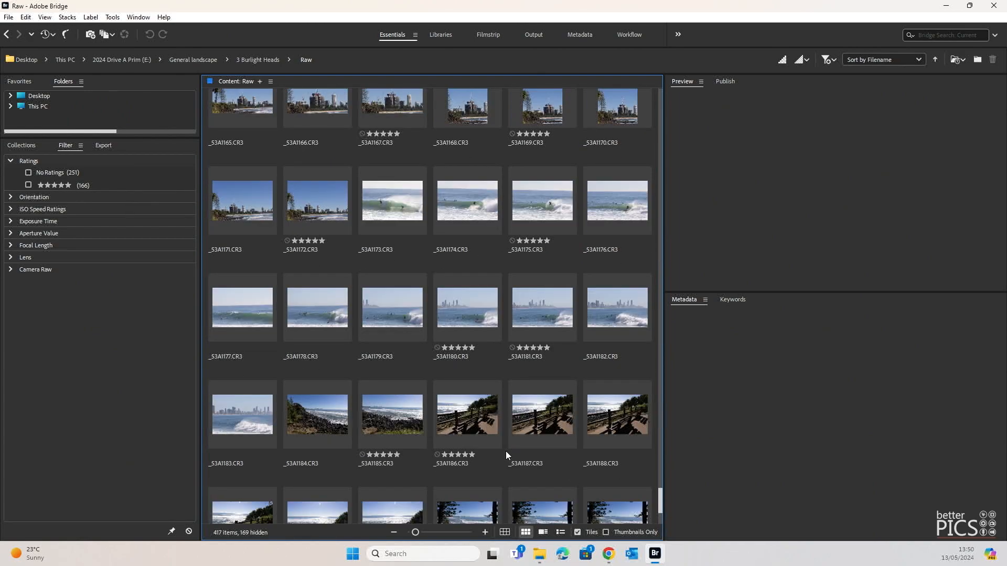
scroll(506, 448, "up", 10)
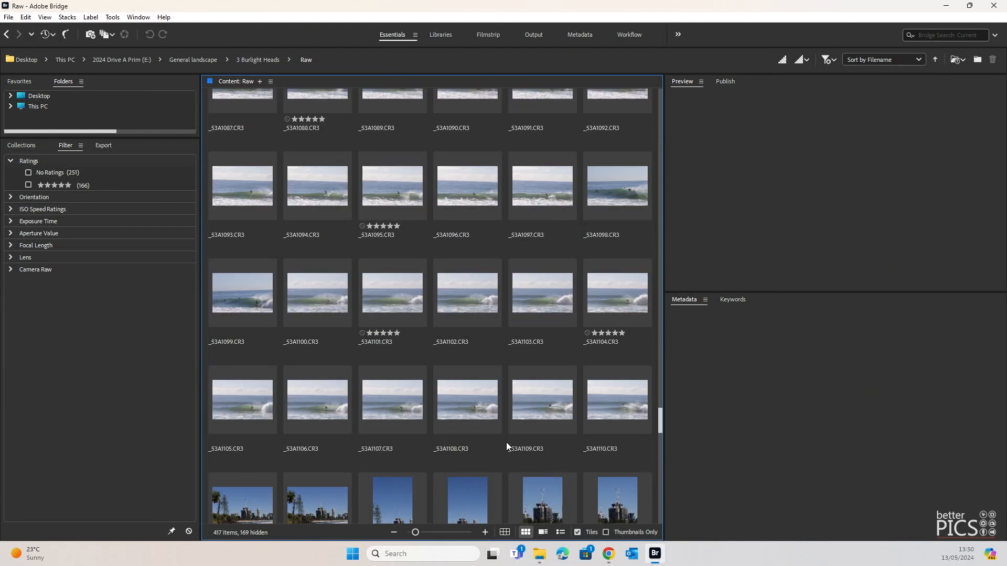
scroll(505, 442, "up", 10)
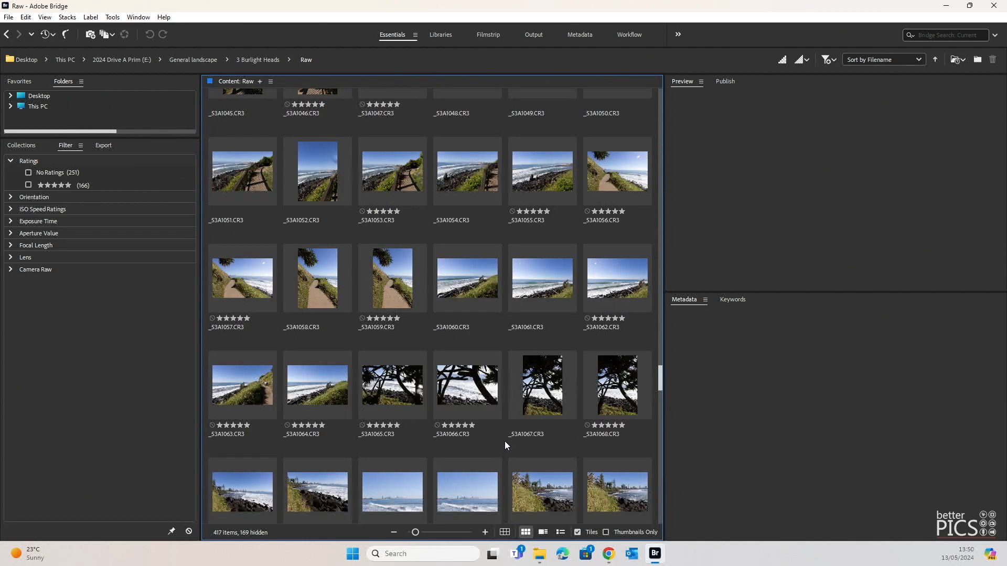
scroll(504, 441, "down", 6)
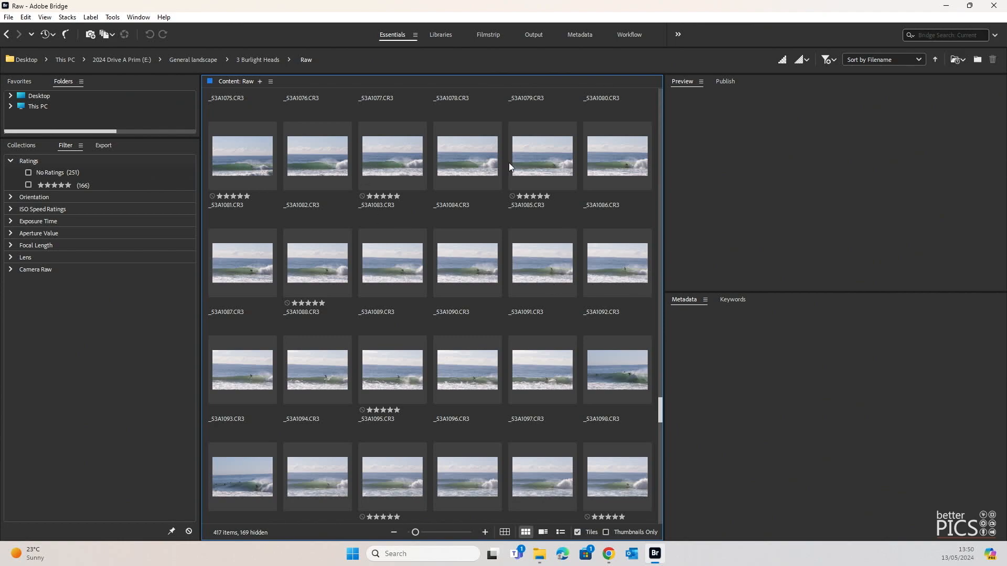
scroll(518, 310, "down", 2)
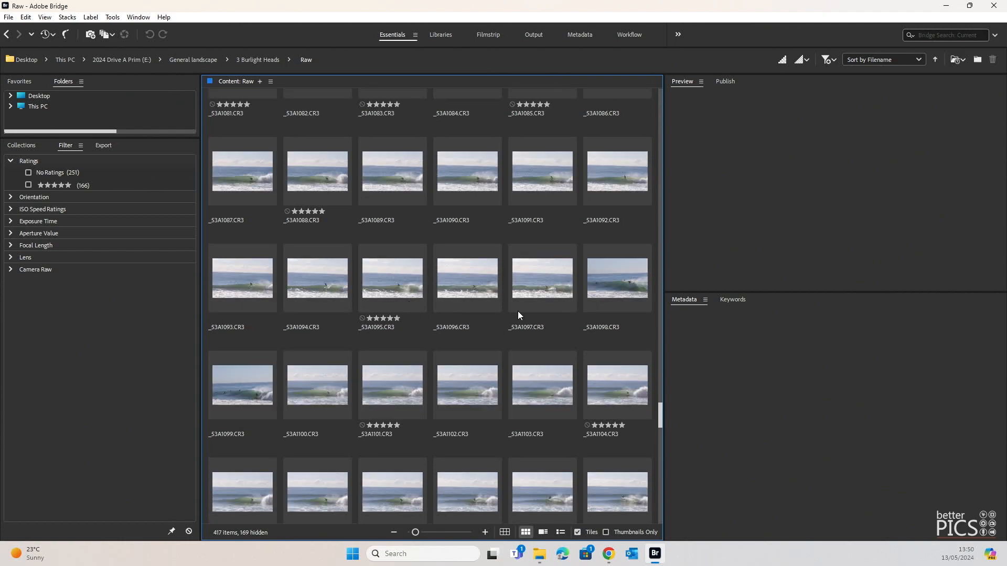
scroll(524, 313, "down", 4)
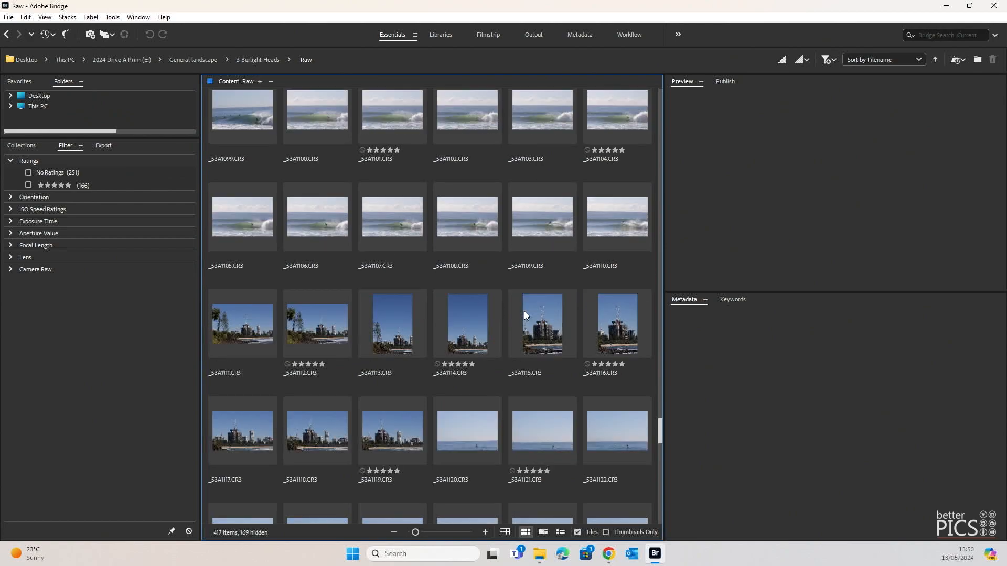
left_click(566, 221)
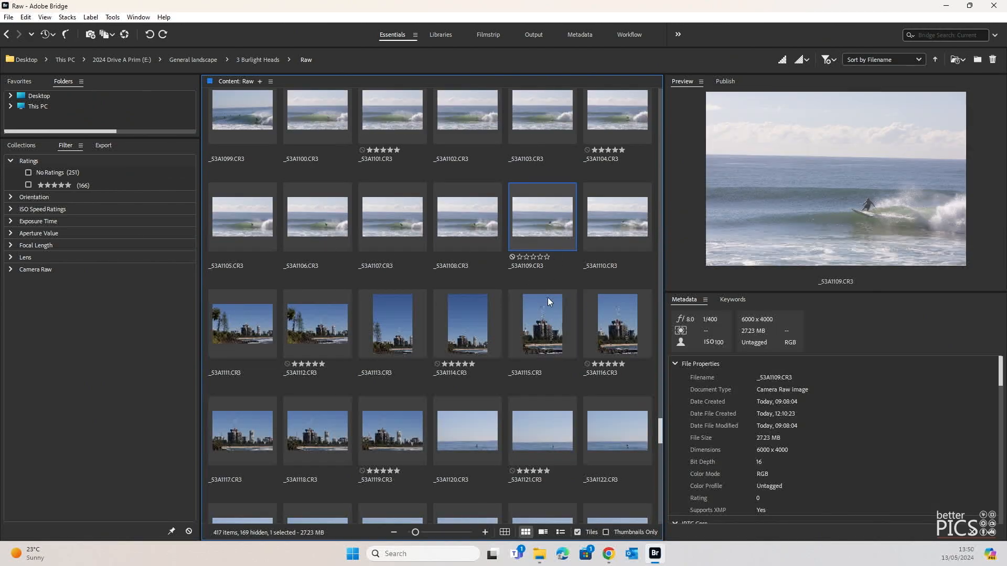
left_click(423, 242)
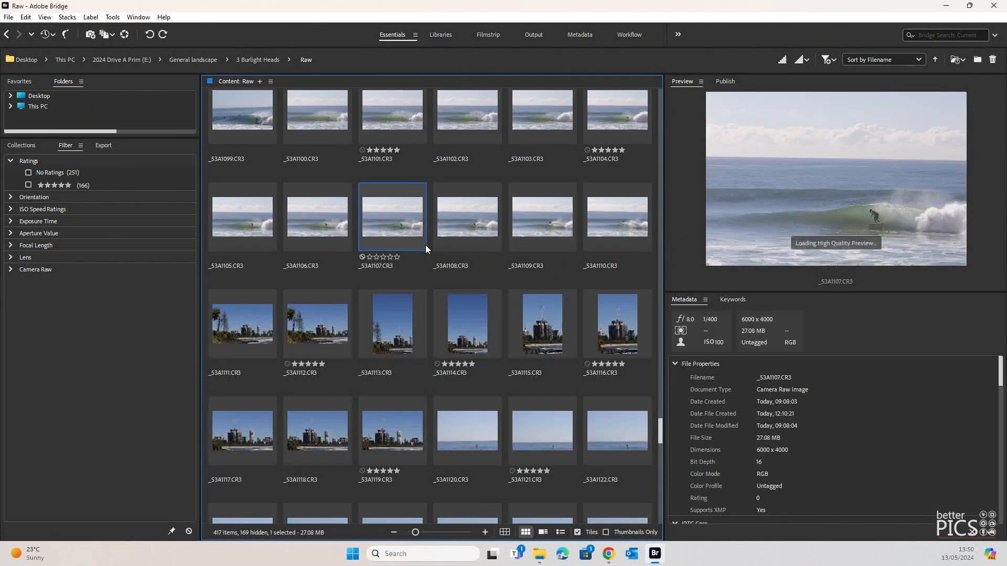
left_click(323, 221)
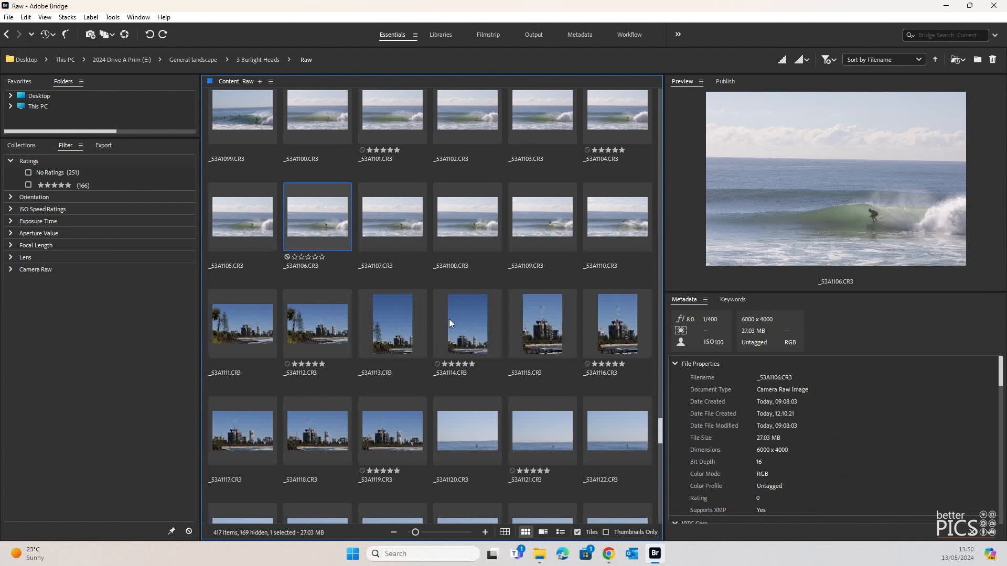
- Browse back to the rainforest photos and preview the forest path shot _53A0994.CR3
scroll(449, 324, "up", 3)
scroll(449, 324, "down", 7)
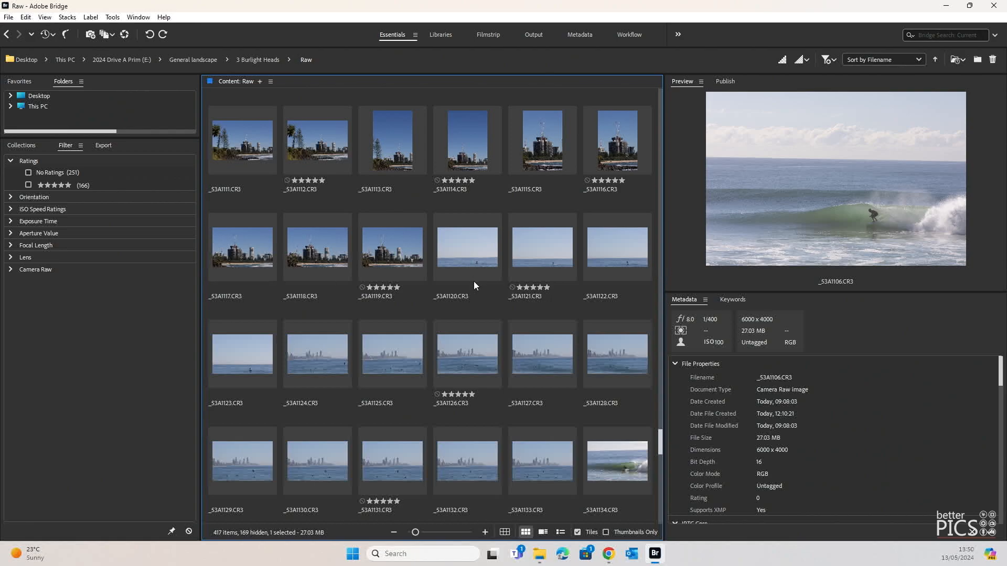
scroll(505, 316, "up", 10)
scroll(496, 306, "up", 12)
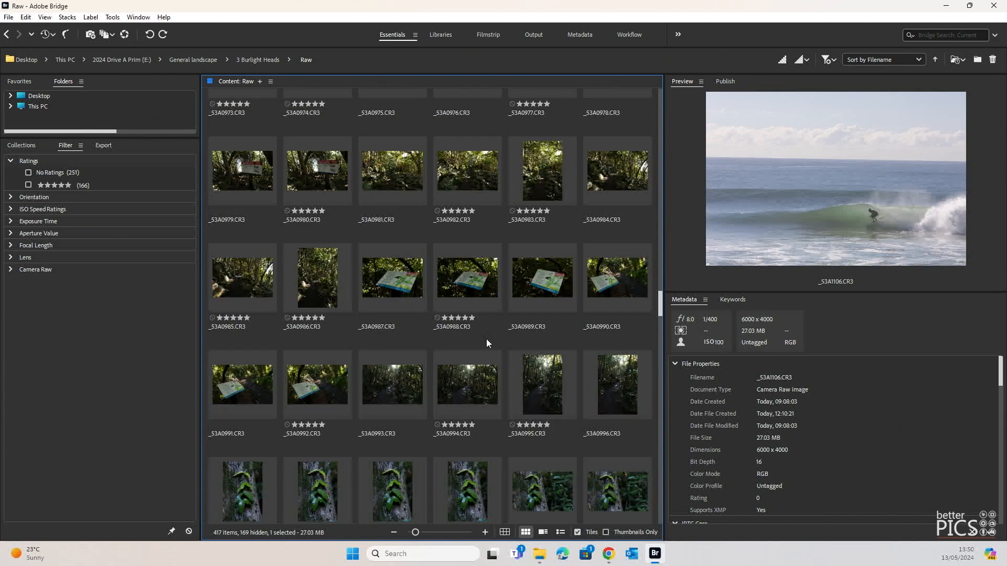
left_click(473, 414)
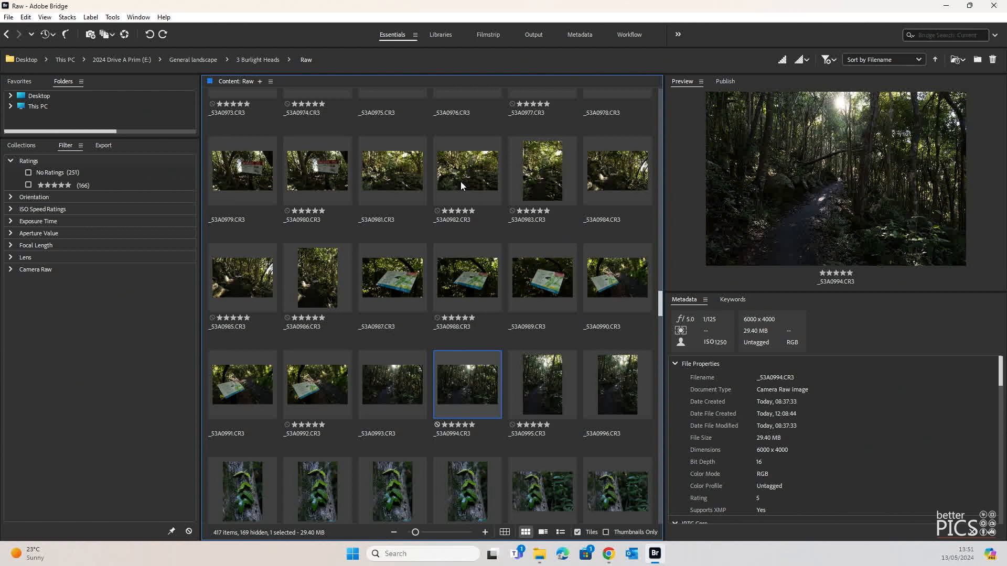
- Filter the folder to five-star photos and open all of them in Camera Raw
left_click(28, 186)
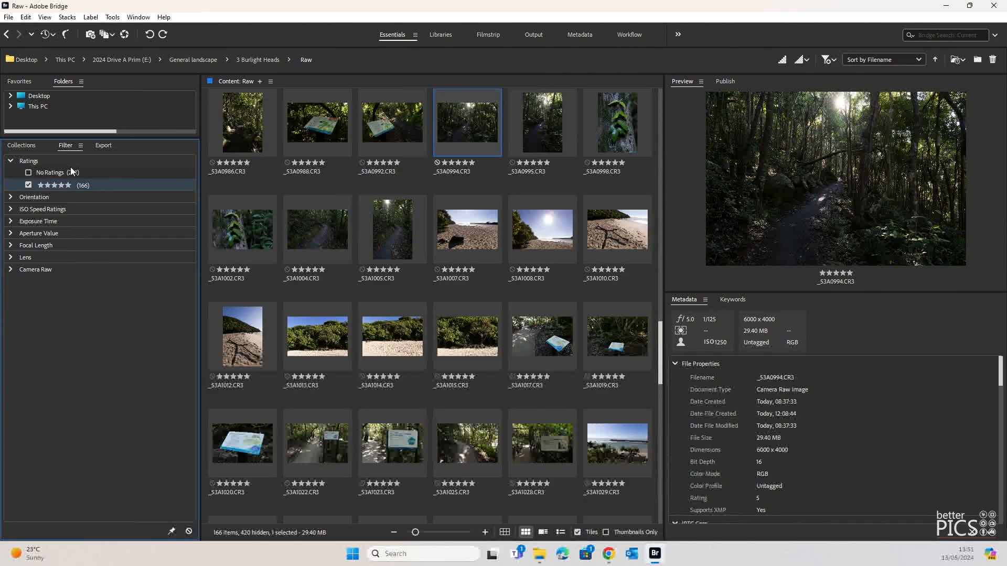
scroll(452, 383, "up", 10)
scroll(448, 332, "up", 3)
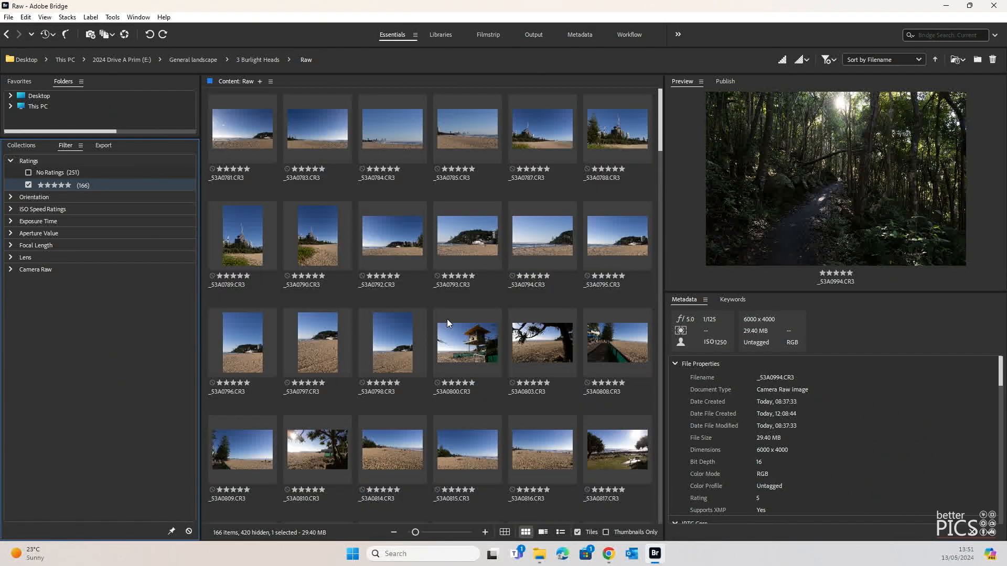
key("ctrl+a")
right_click(404, 118)
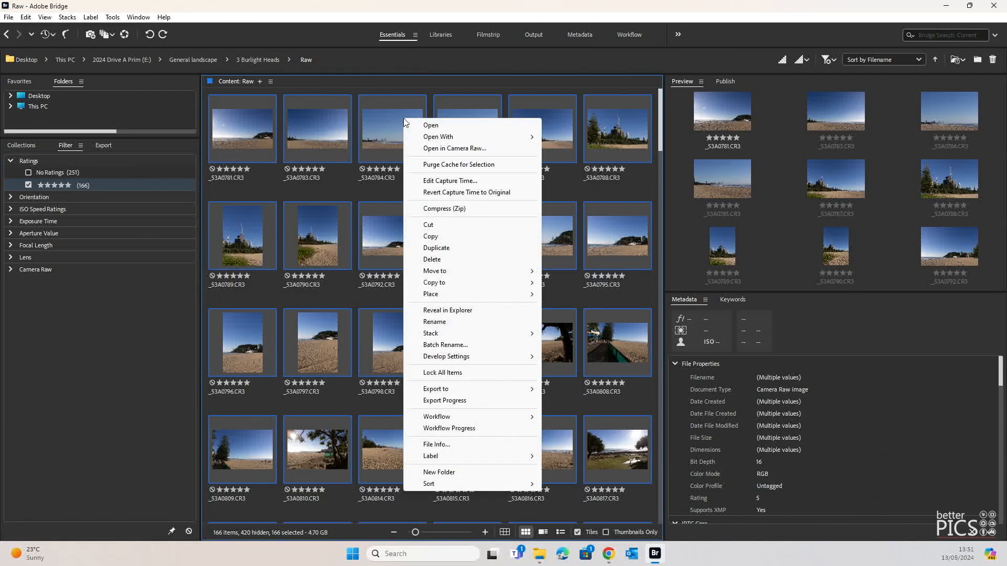
left_click(452, 149)
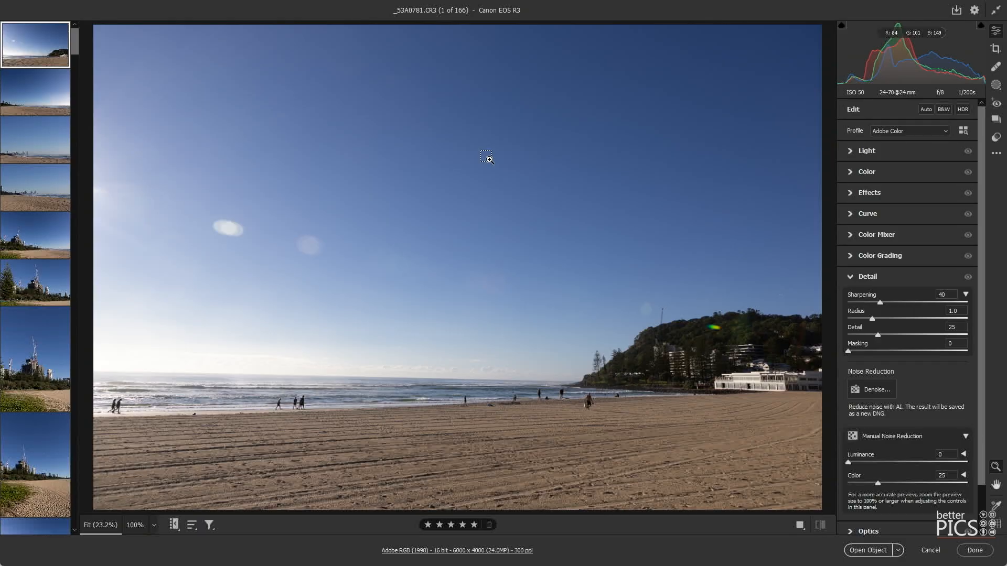
- Select all opened photos and set Contrast to +30, Highlights to -66, Shadows to +21, Vibrance to +32 and Saturation to +6
key("ctrl+a")
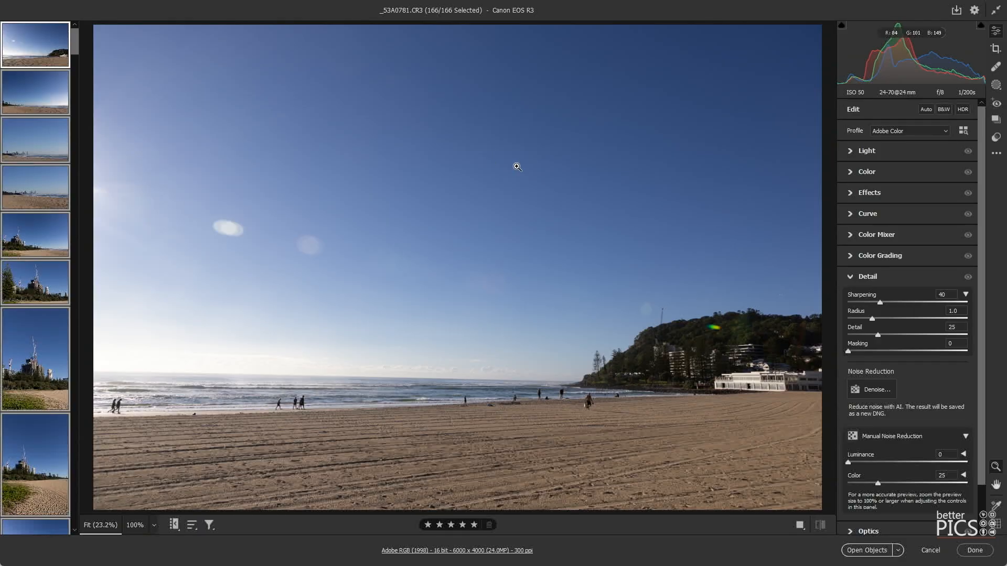
left_click(875, 151)
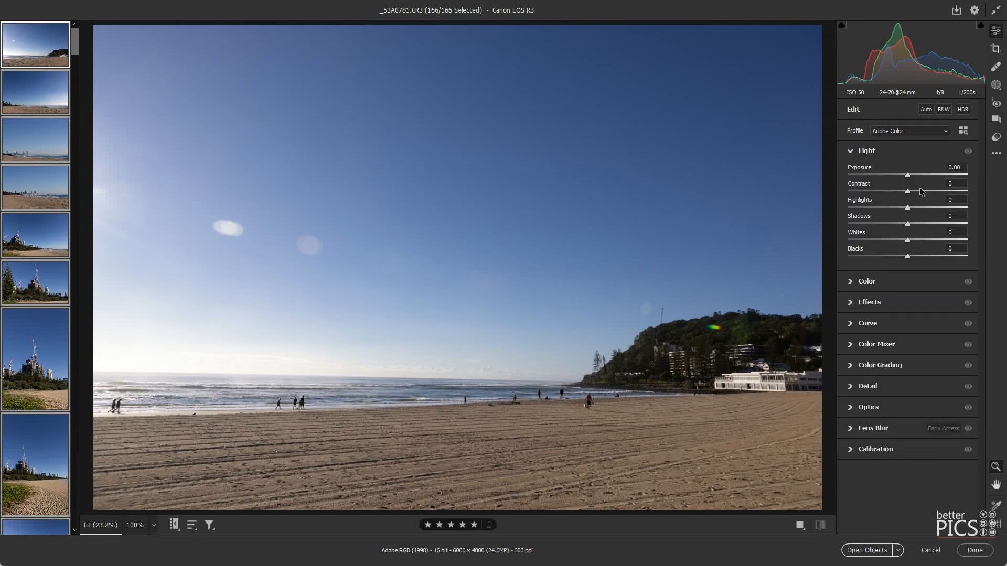
left_click_drag(920, 190, 920, 224)
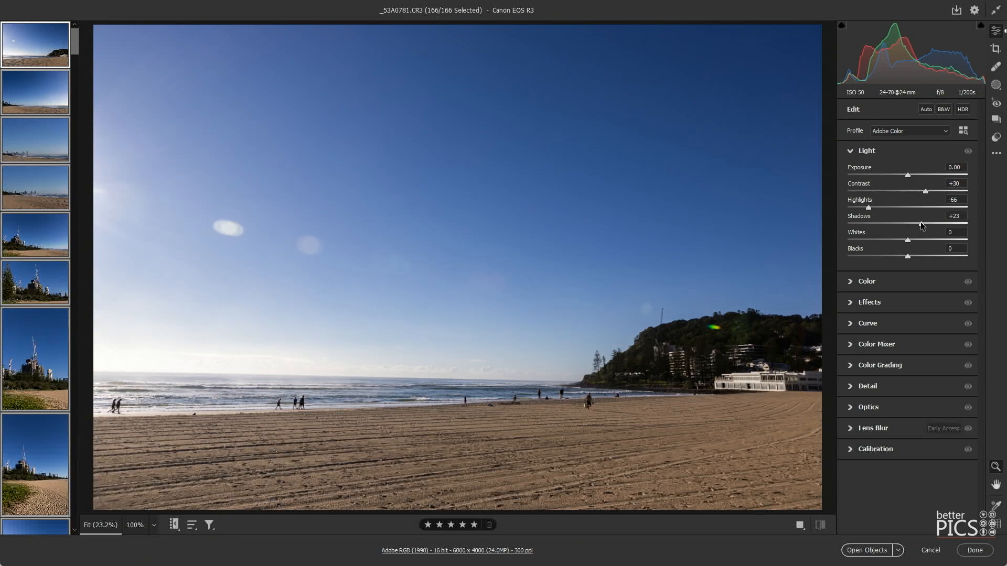
left_click(858, 281)
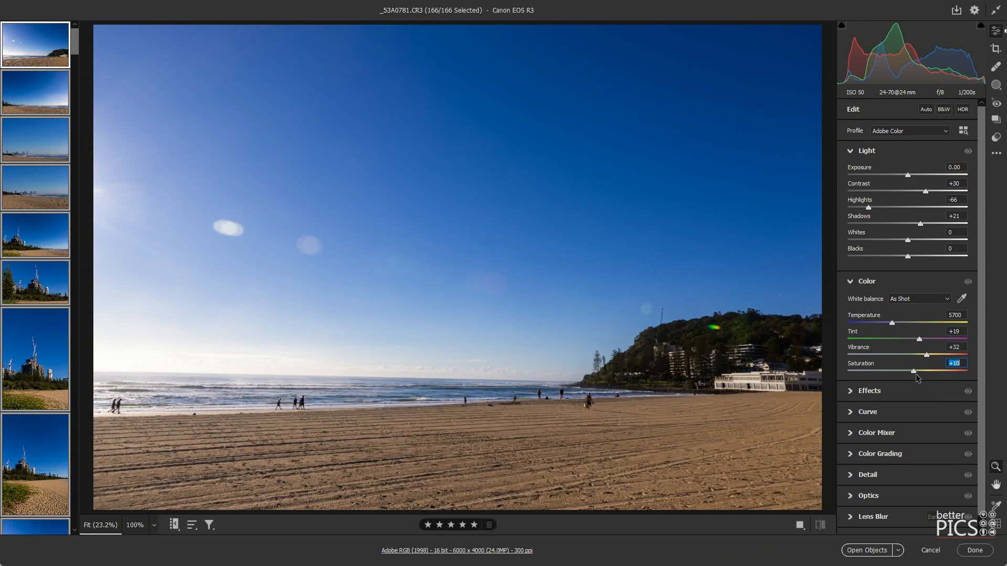
left_click_drag(915, 372, 911, 374)
- Increase Sharpening, Masking and manual Luminance noise reduction for all selected photos
left_click(886, 482)
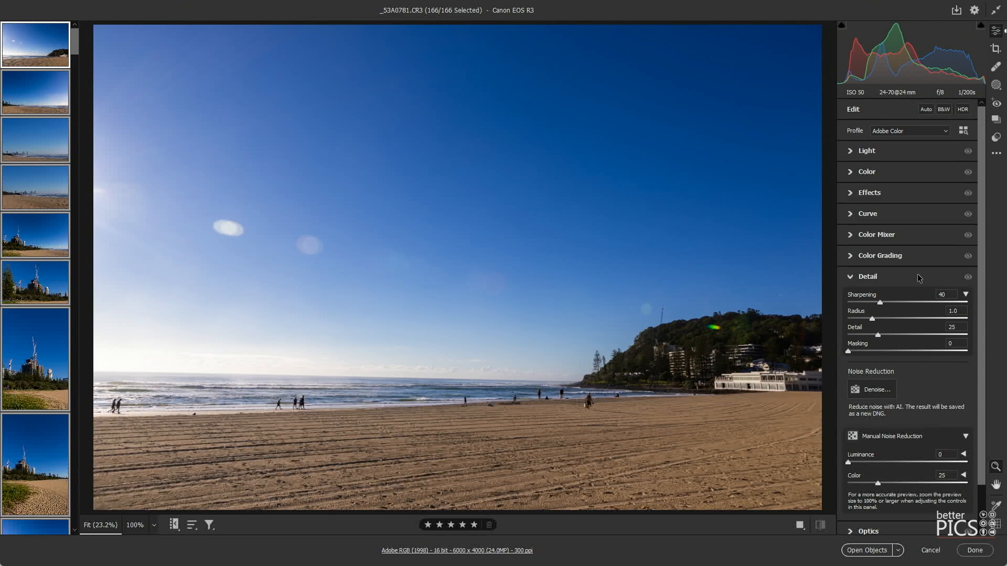
left_click(903, 304)
left_click(923, 350)
left_click_drag(923, 350, 928, 350, "alt")
left_click_drag(864, 464, 877, 464)
- Set the Exposure of only the first photo, _53A0781.CR3, to +0.10 and go on to _53A0783.CR3
left_click(891, 152)
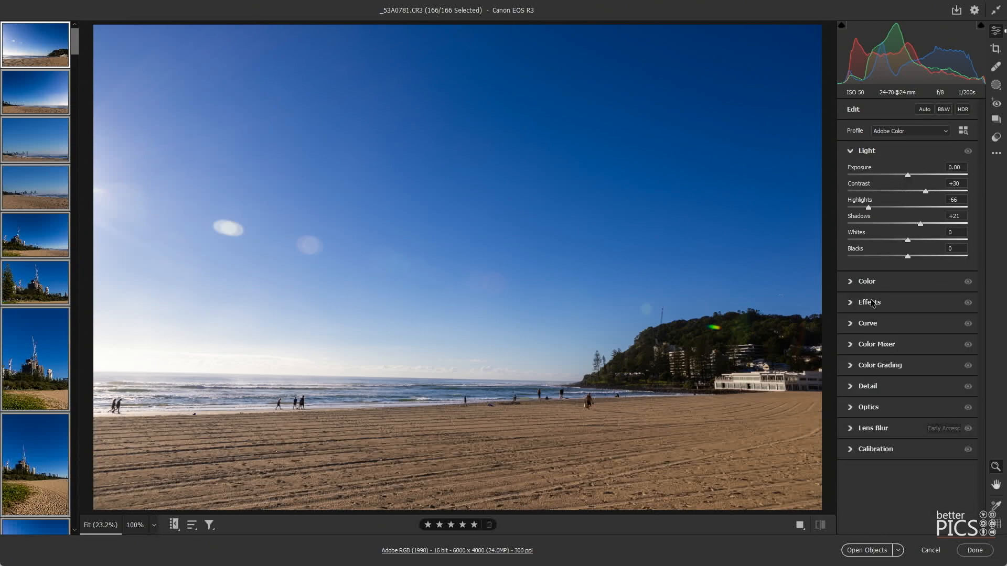
left_click(866, 281)
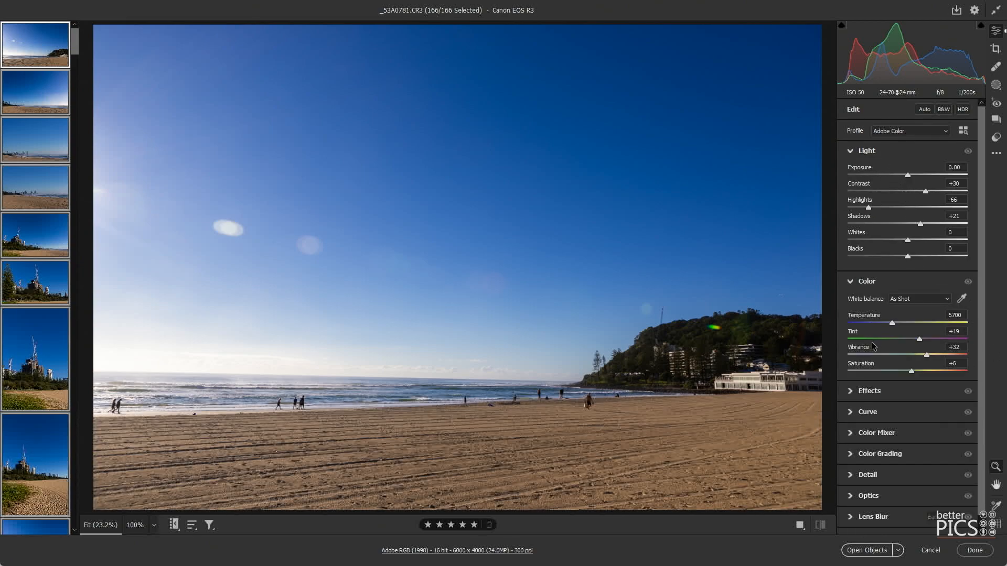
left_click(15, 64)
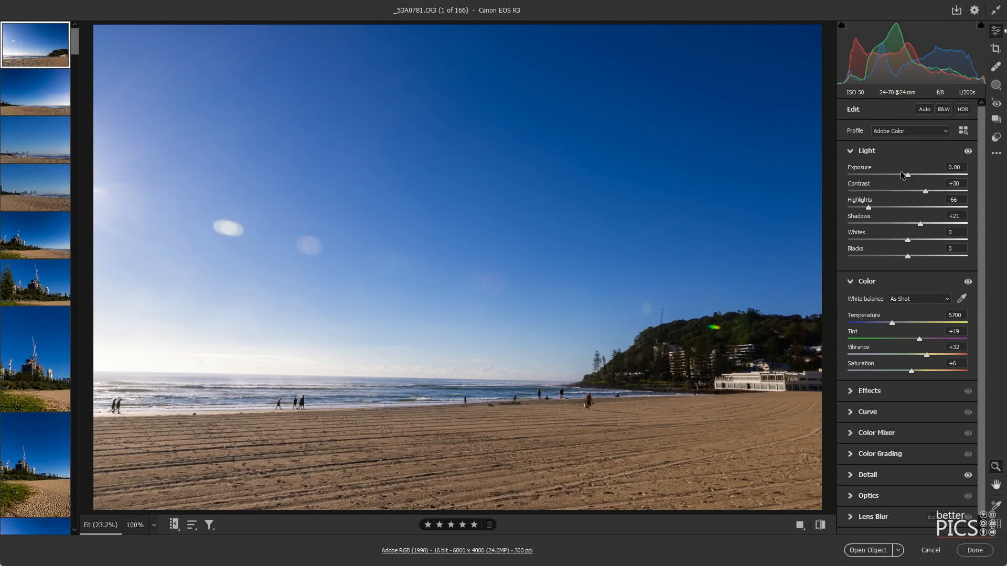
left_click_drag(908, 172, 910, 171)
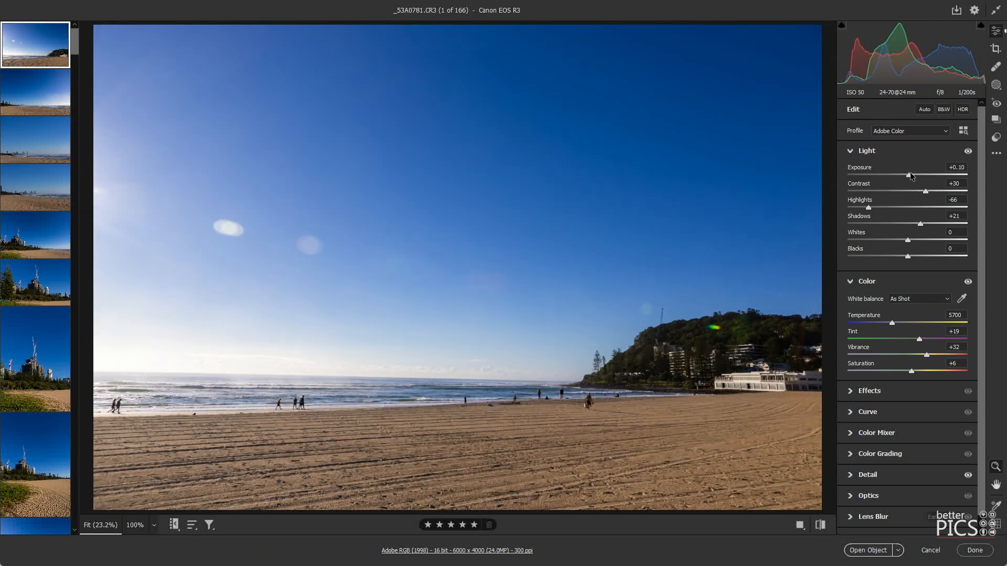
key("Right")
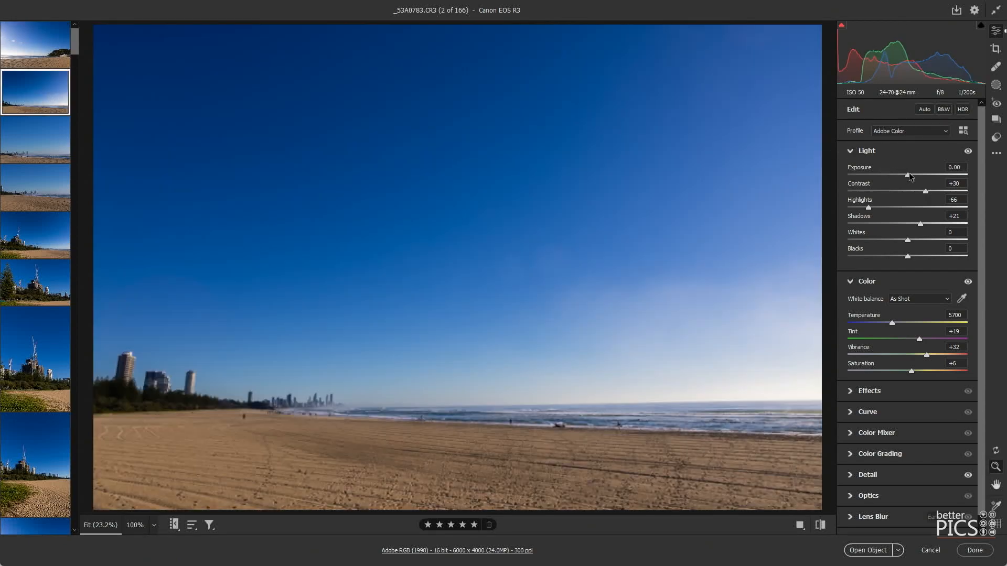
- Set Exposure individually to +0.20 for _53A0783.CR3, +0.35 for _53A0784.CR3 and +0.50 for _53A0785.CR3
left_click_drag(908, 172, 911, 172)
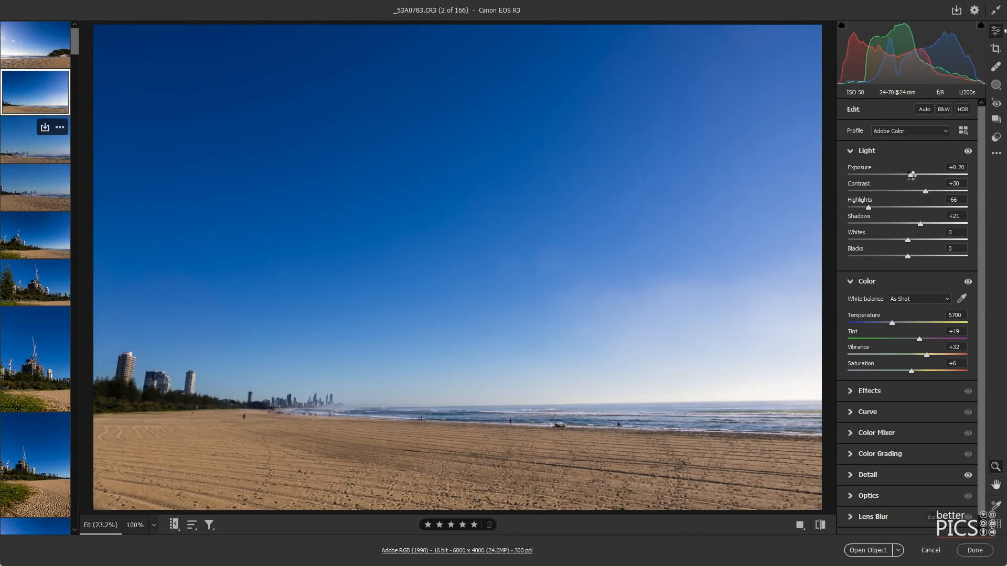
key("Right")
left_click_drag(910, 174, 913, 173)
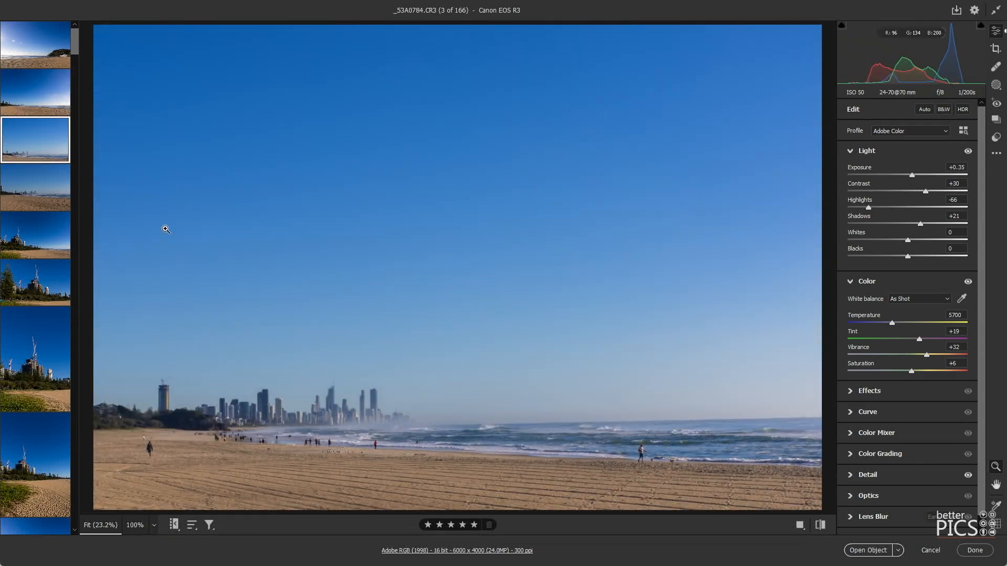
left_click(41, 204)
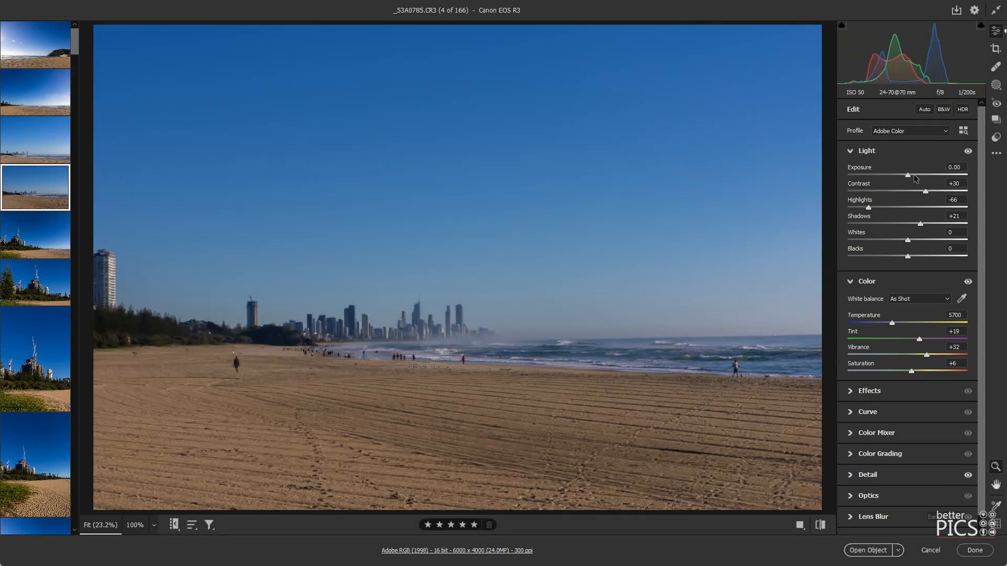
left_click_drag(908, 175, 913, 176)
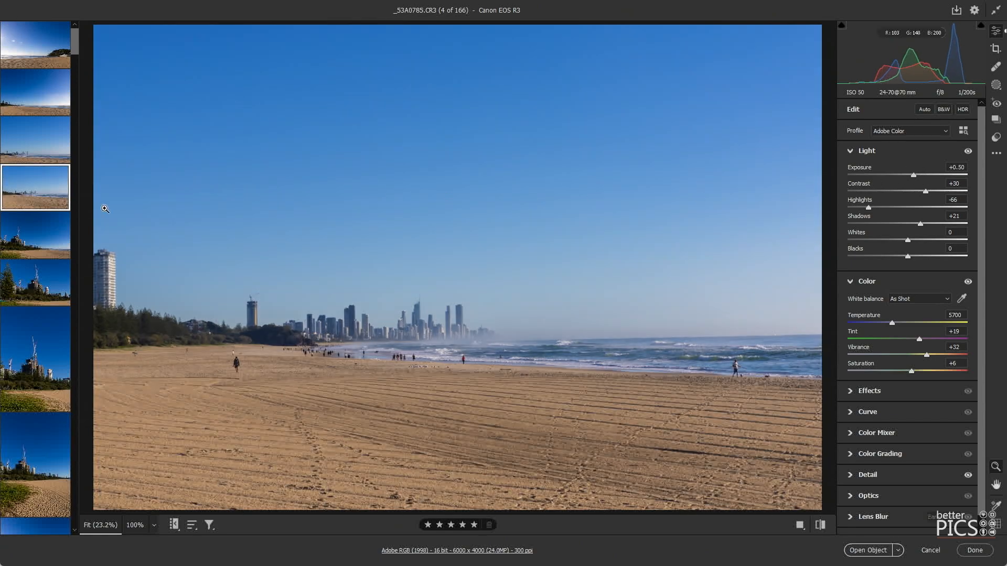
- Set the Exposure of _53A0787.CR3 to +0.40 and of _53A0788.CR3 to +0.35
left_click(37, 245)
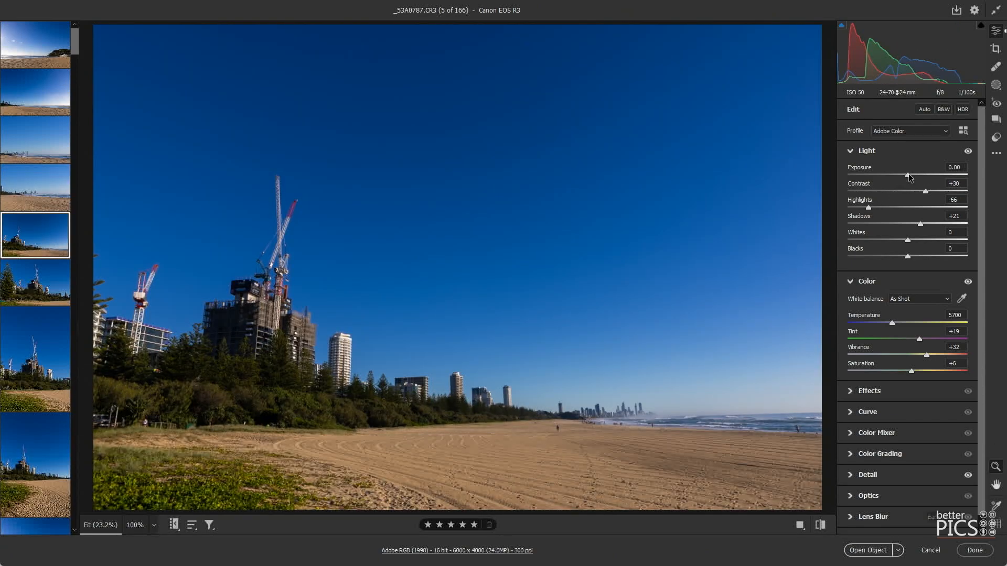
left_click_drag(909, 175, 913, 177)
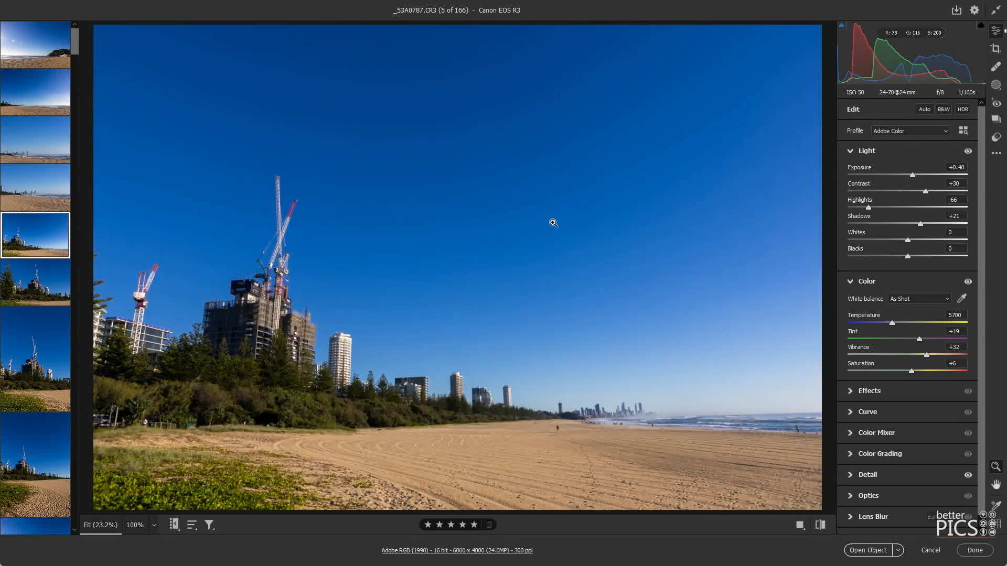
key("Right")
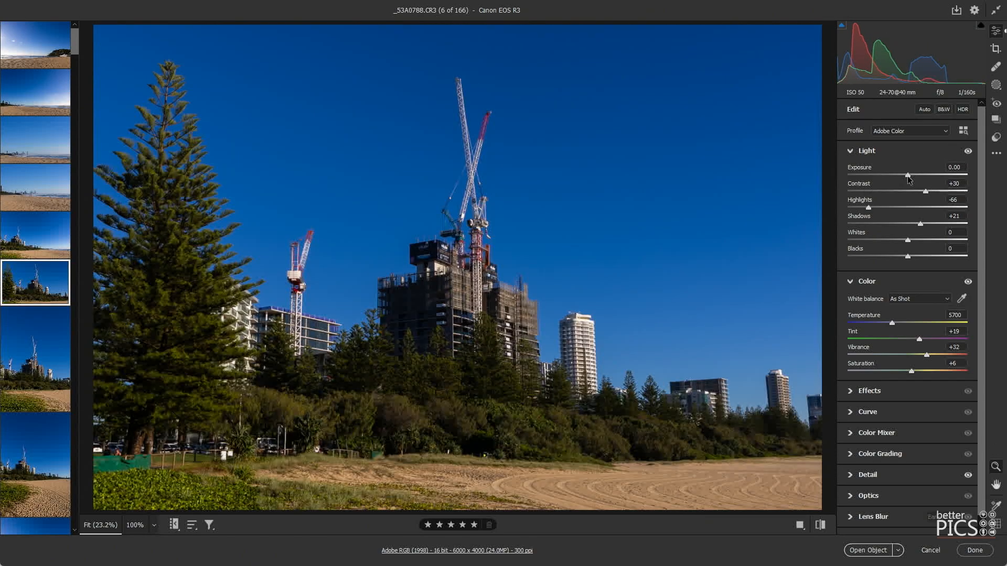
left_click_drag(909, 176, 914, 178)
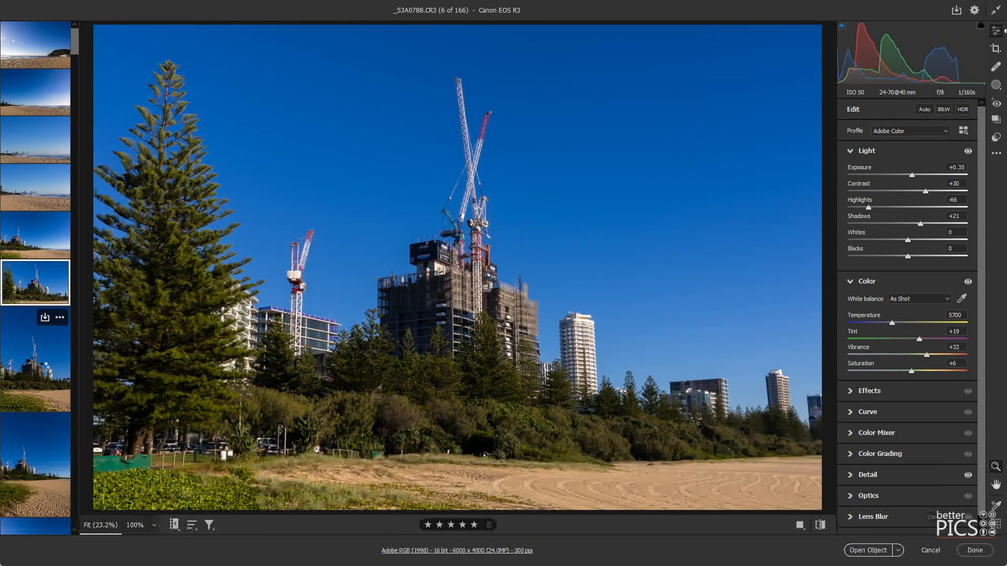
- Set the Exposure of the portrait shots _53A0789.CR3 to +0.45 and _53A0790.CR3 to +0.35
key("Right")
left_click_drag(908, 174, 914, 174)
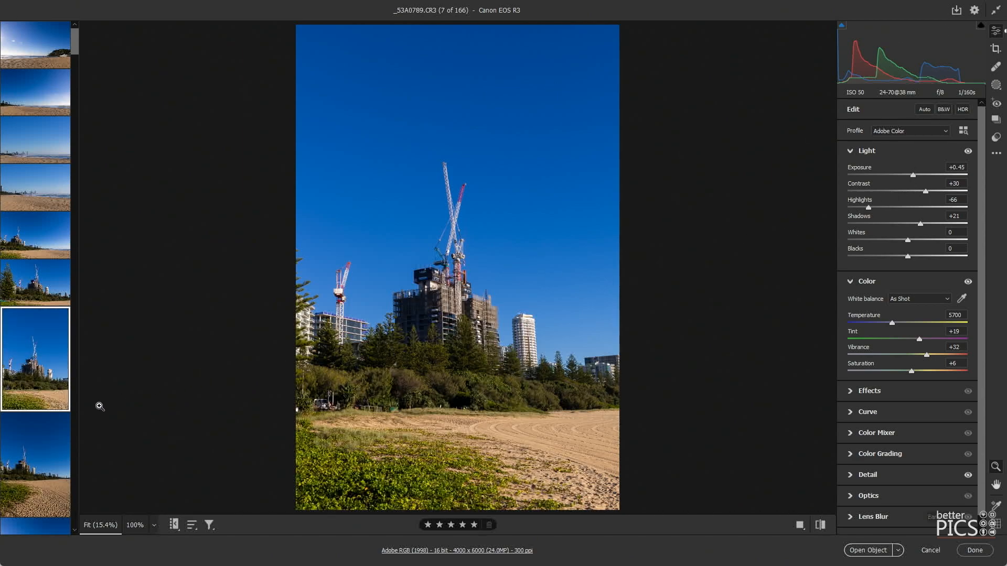
key("Right")
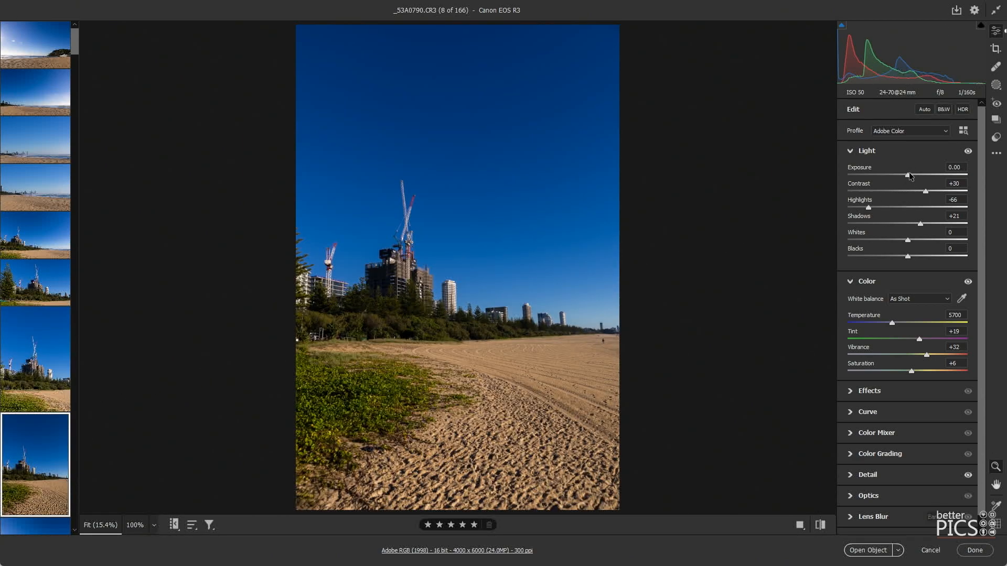
left_click(911, 175)
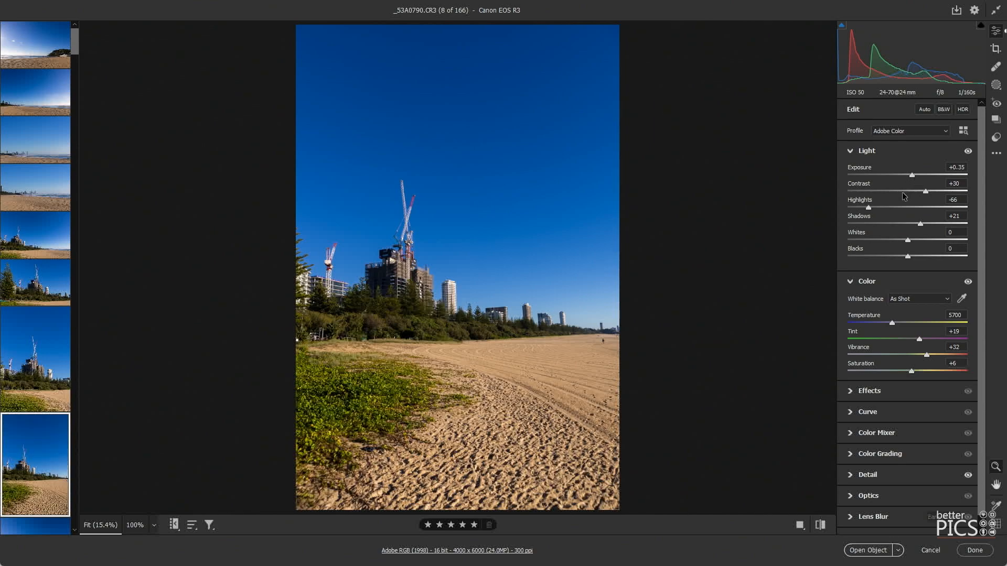
- Set the Exposure of the headland shots _53A0792.CR3 to +0.20 and _53A0793.CR3 to +0.30
scroll(52, 317, "down", 5)
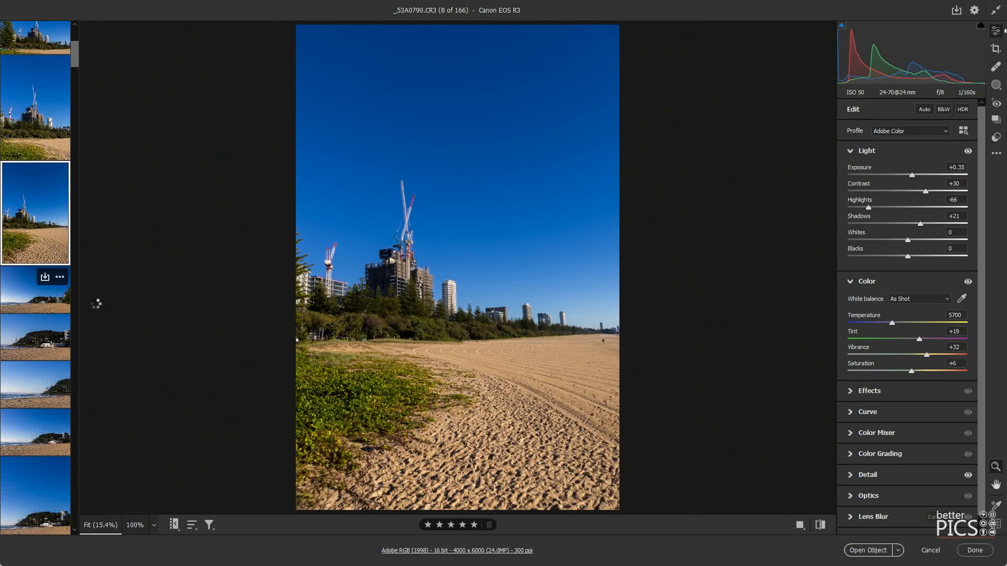
key("Right")
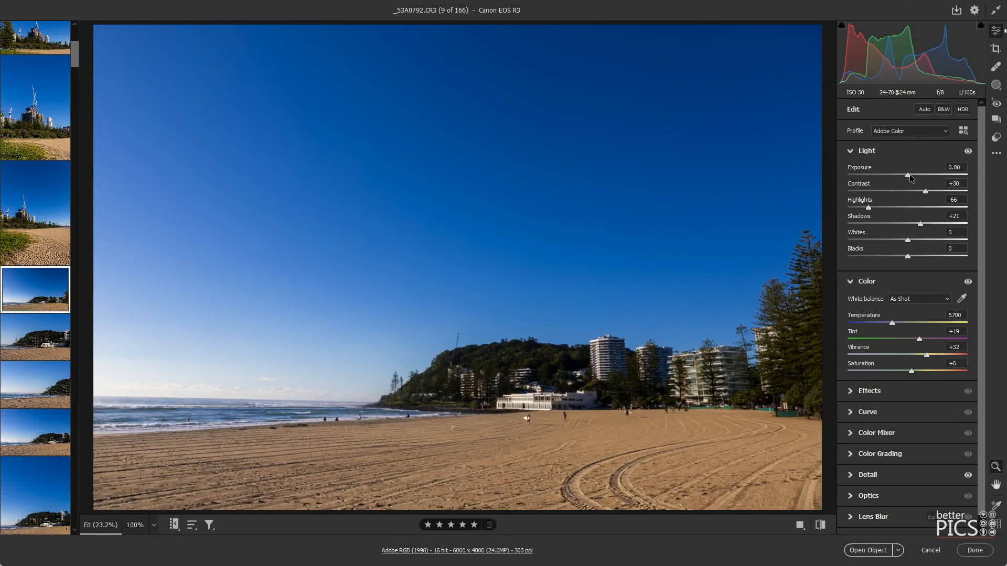
left_click_drag(911, 174, 912, 174)
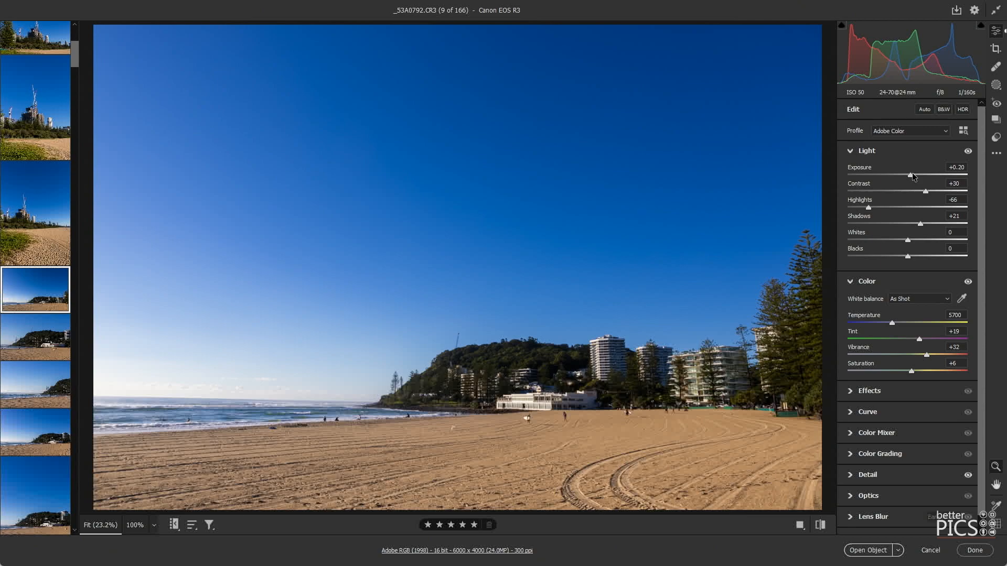
left_click(35, 341)
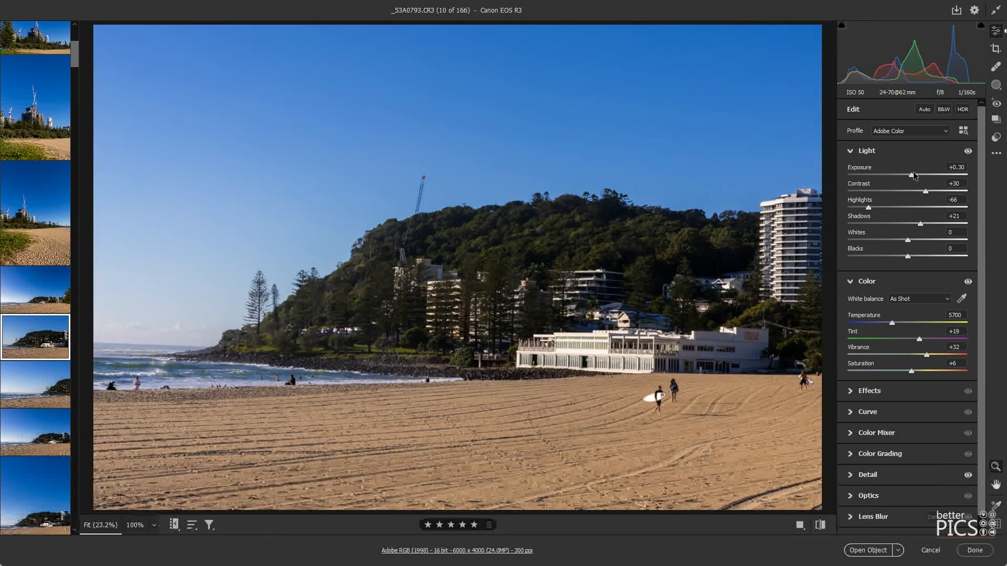
- Set the Exposure of _53A0794.CR3 to +0.05, its Contrast to +36 and its Tint to +21
key("Right")
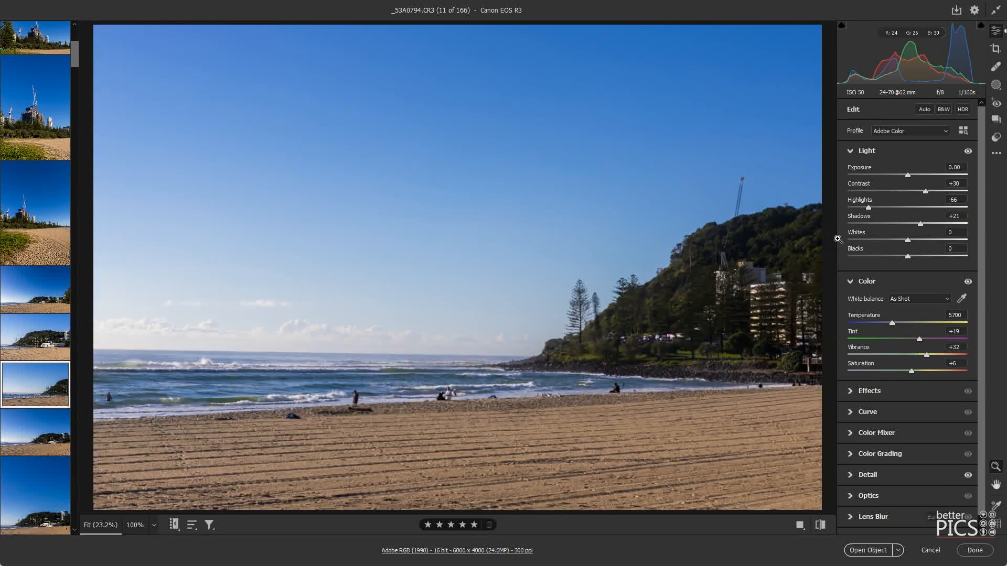
left_click_drag(926, 190, 908, 175)
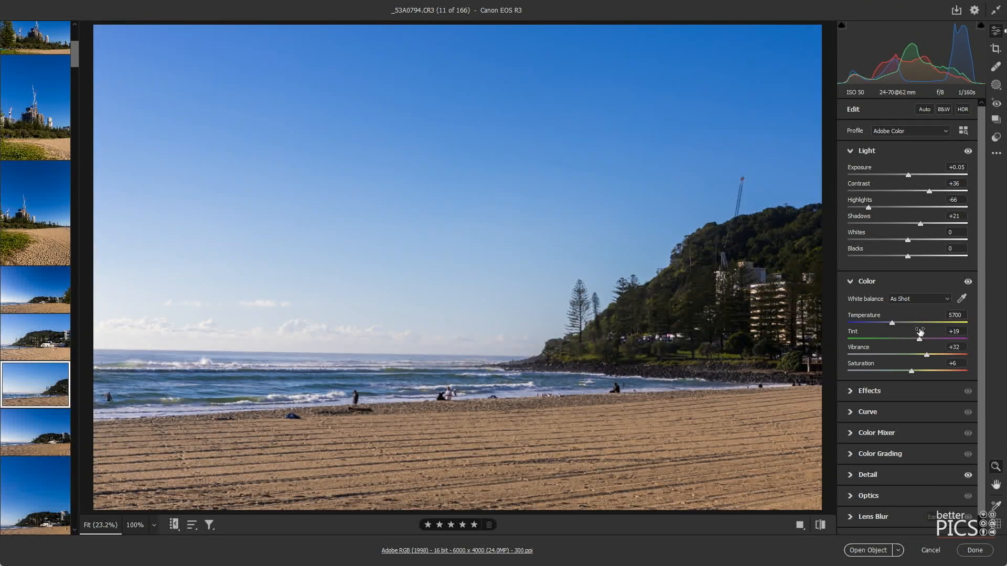
left_click_drag(919, 338, 922, 338)
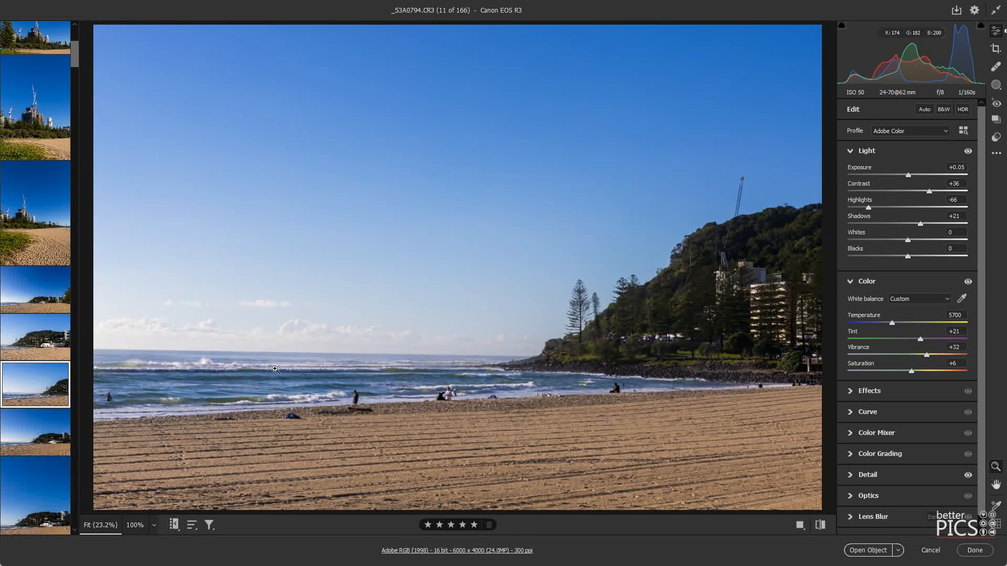
- Set the Exposure of _53A0795.CR3 to +0.20 and of _53A0796.CR3 to +0.55
key("Right")
left_click_drag(907, 174, 910, 175)
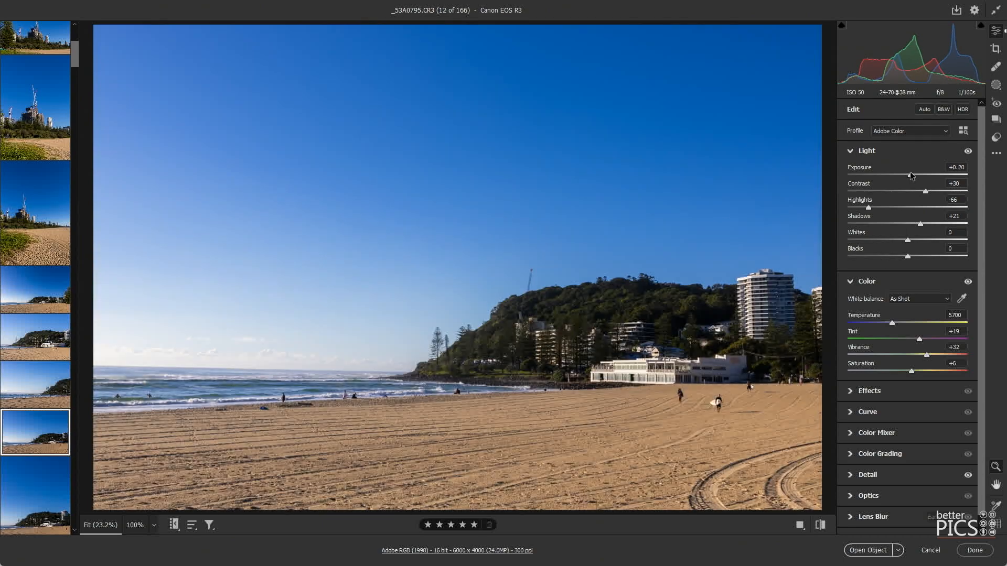
scroll(30, 373, "down", 5)
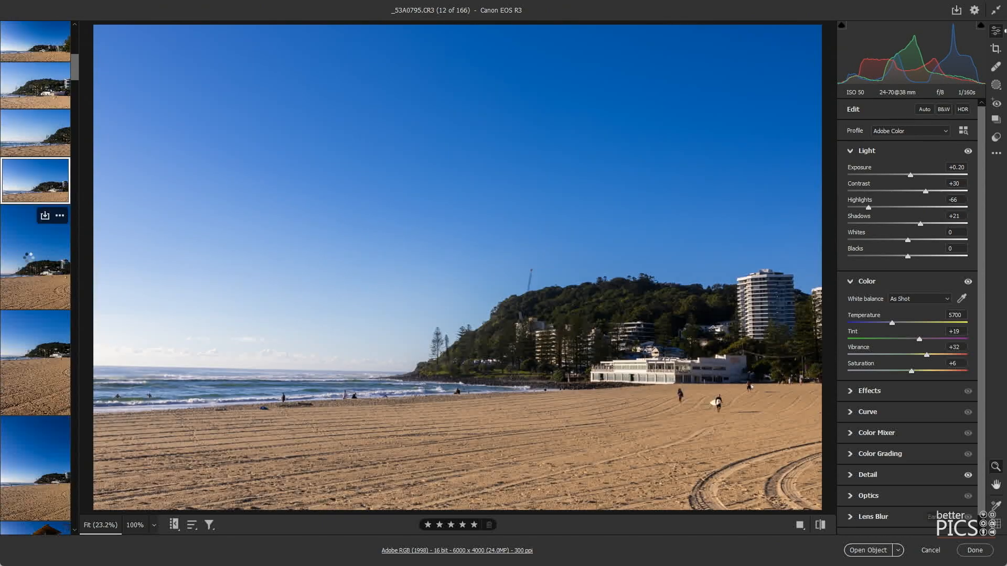
key("Right")
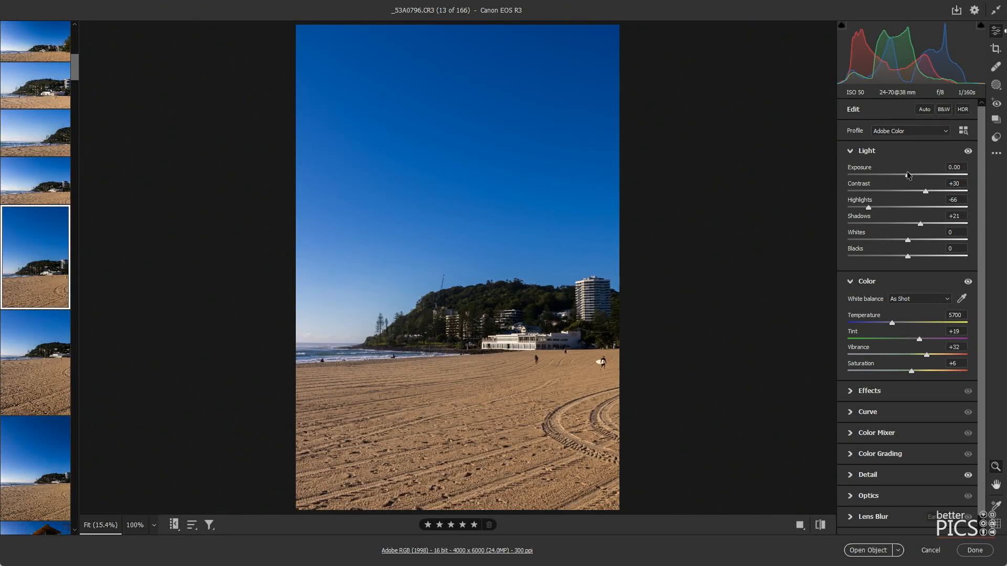
left_click_drag(908, 175, 914, 171)
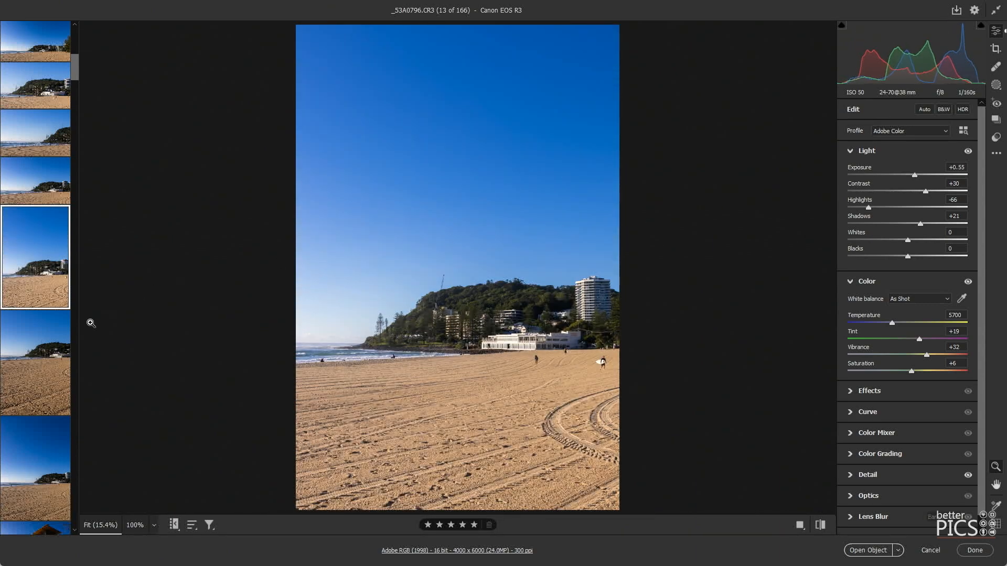
- Set the Exposure of the portrait beach shots _53A0797.CR3 to +0.45 and _53A0798.CR3 to +0.60
key("Right")
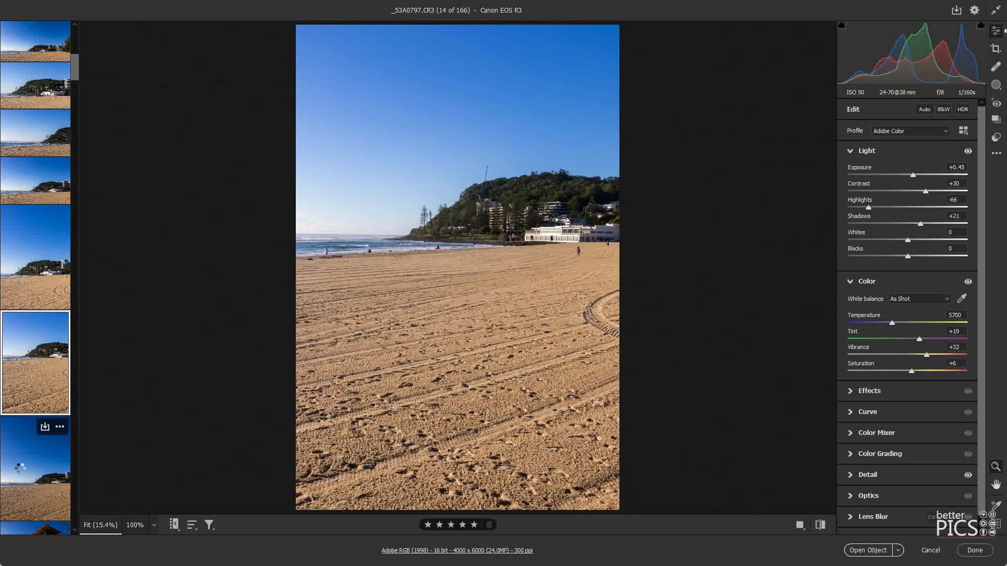
key("Right")
left_click_drag(913, 175, 915, 174)
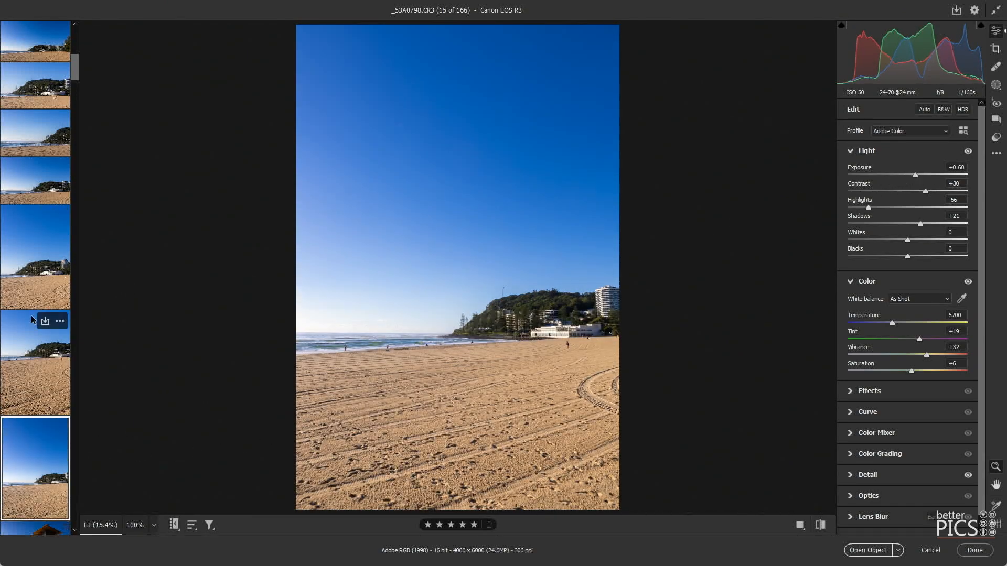
- Adjust _53A0803.CR3 to Exposure +0.55, Highlights -83, Shadows +41, Temperature 5900 and Tint +26
scroll(31, 336, "down", 3)
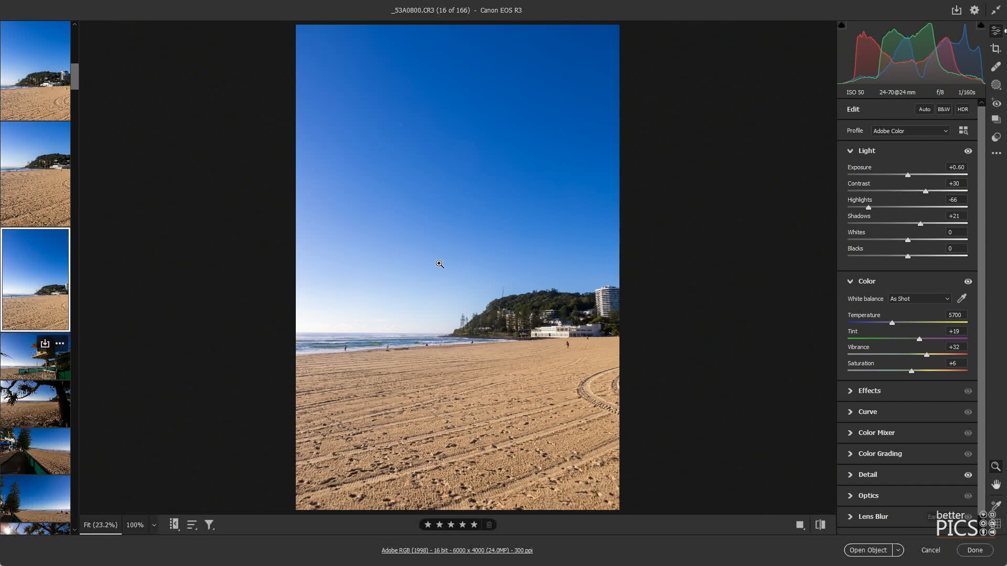
key("Right")
key("Right")
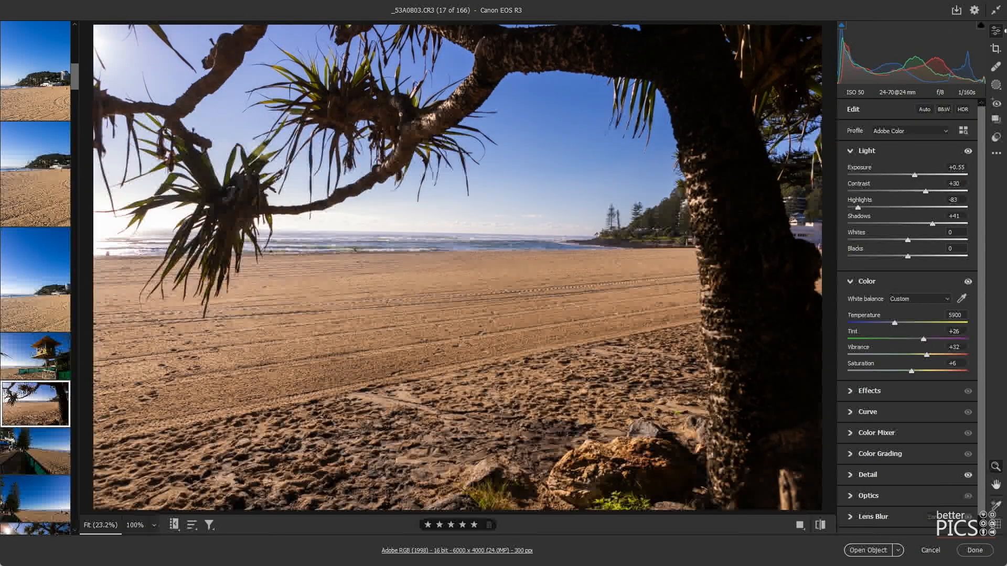
- Select all 166 photos and set their white balance Tint to +23
key("Right")
key("Right")
key("Right")
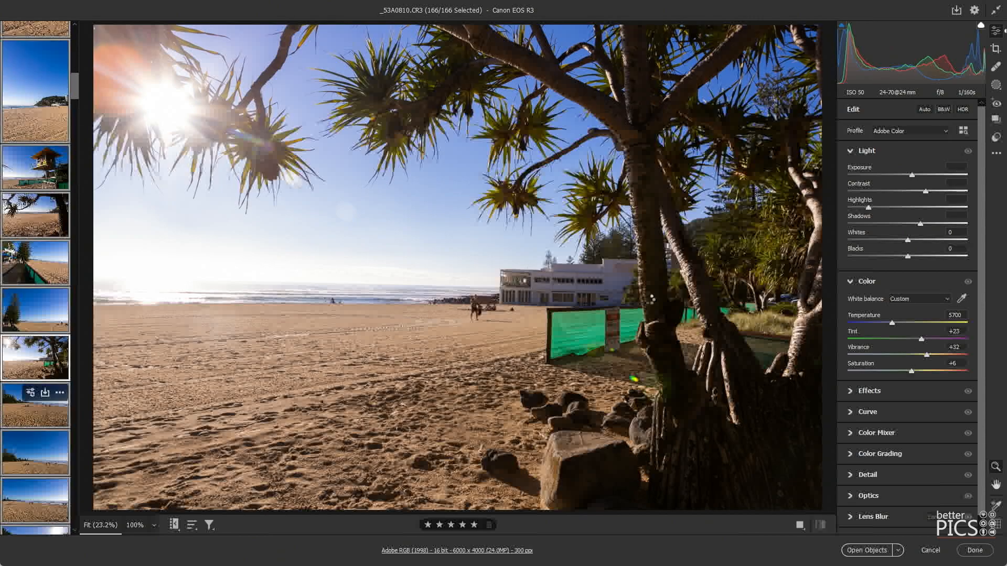
- Adjust only _53A0817.CR3 to Exposure +0.15, Contrast +44, Highlights -83 and Temperature 6000
key("Right")
key("Right")
key("Right")
key("Right")
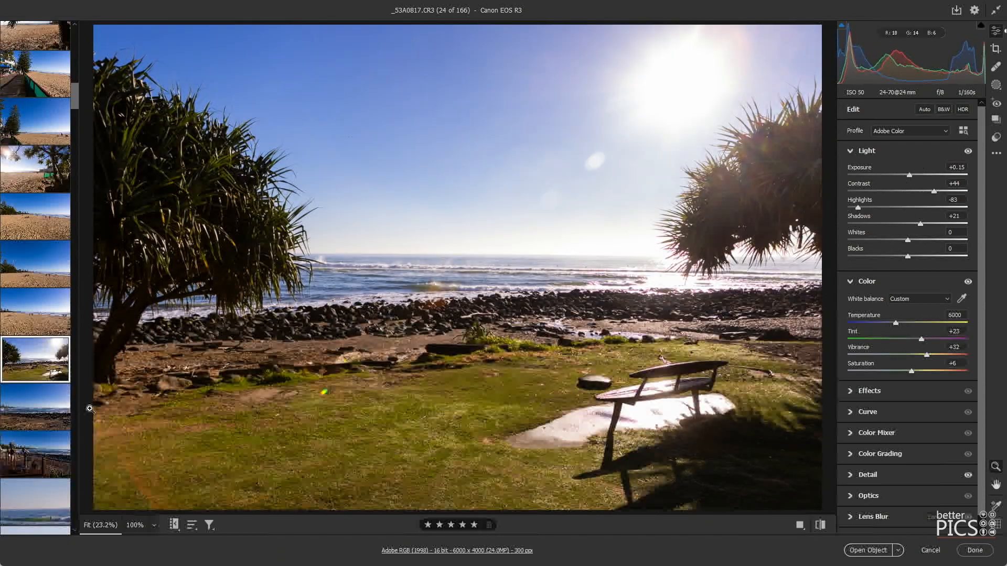
- Set the lookout deck photo to Exposure +0.90 and Temperature 5850, and set the Temperature of _53A0831.CR3 to 6150
key("Right")
key("Right")
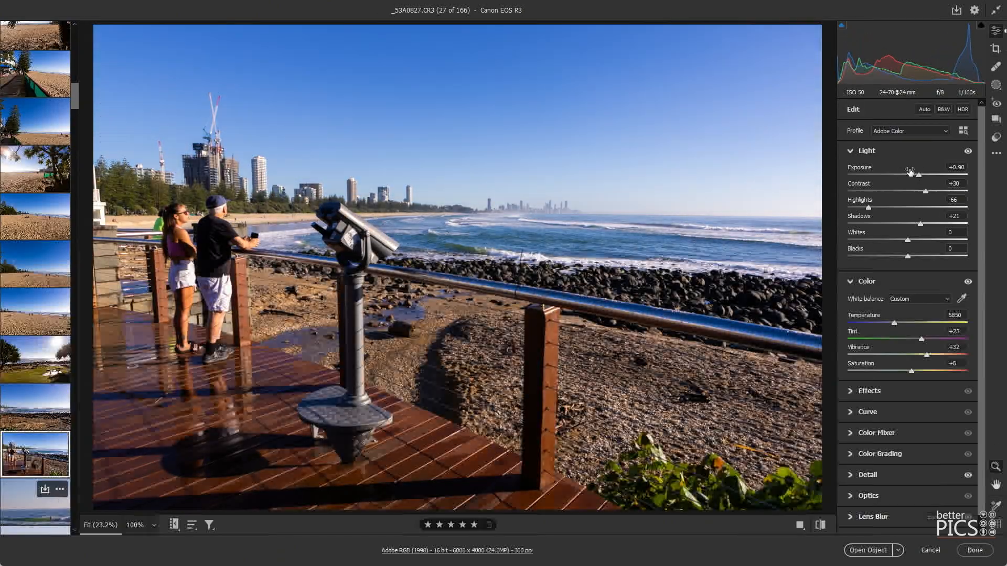
key("Right")
key("Right")
key("Right")
key("Right")
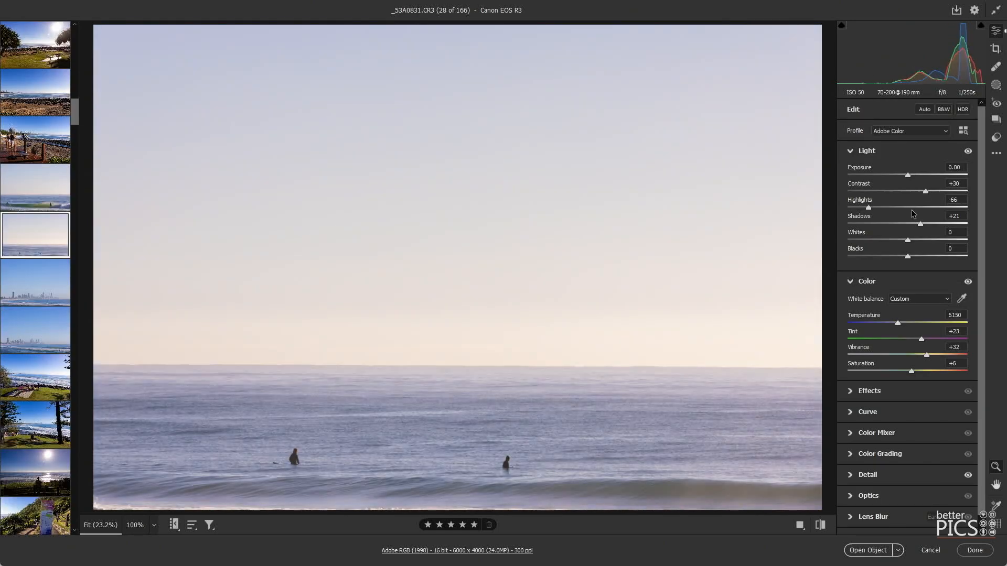
- Set the Exposure of _53A0842.CR3 to +0.55 and its Highlights to -87
key("Right")
key("Right")
key("Right")
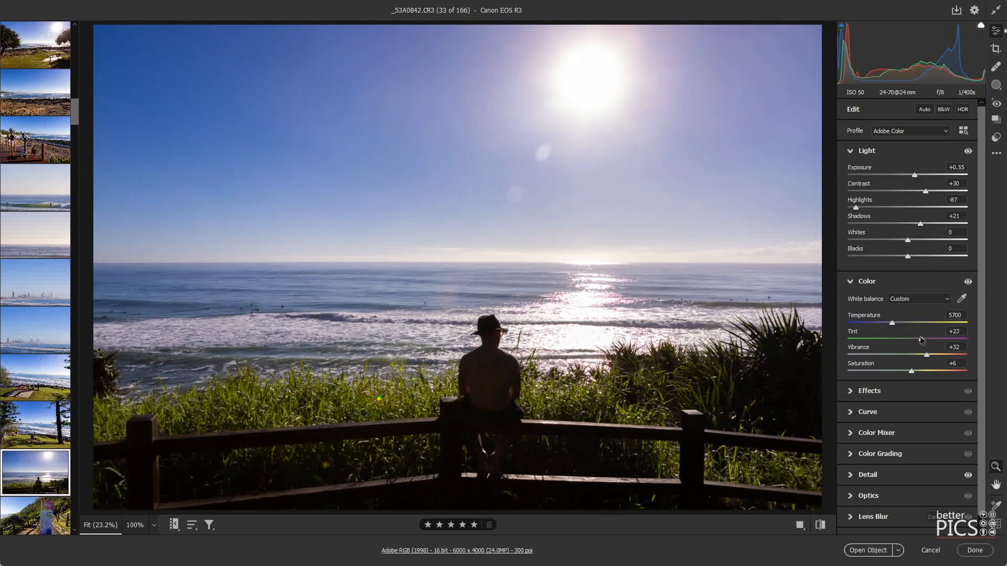
- Set the Exposure of _53A0845.CR3, the national park sign photo, to +0.75 and its Highlights to -93
key("Right")
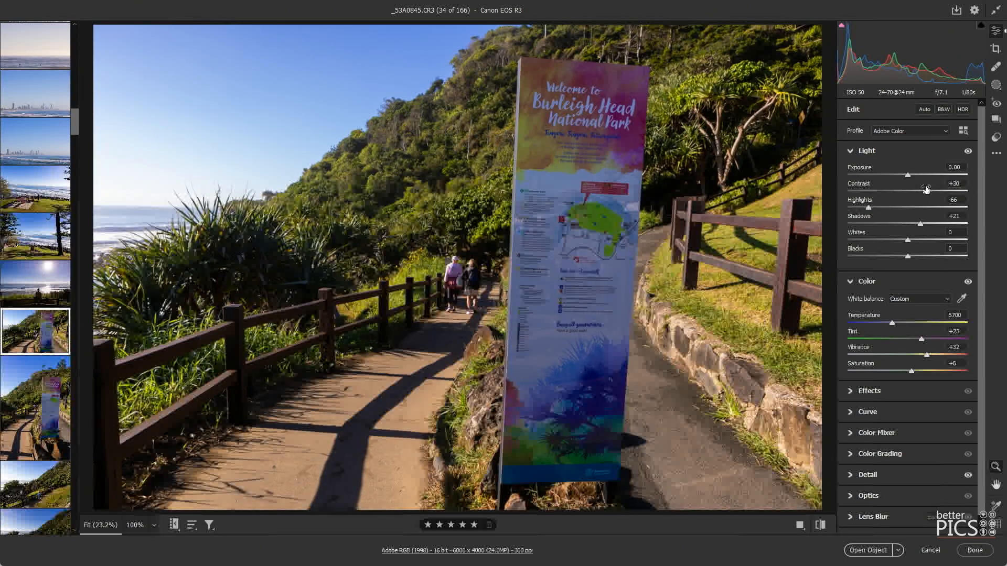
left_click_drag(908, 177, 915, 176)
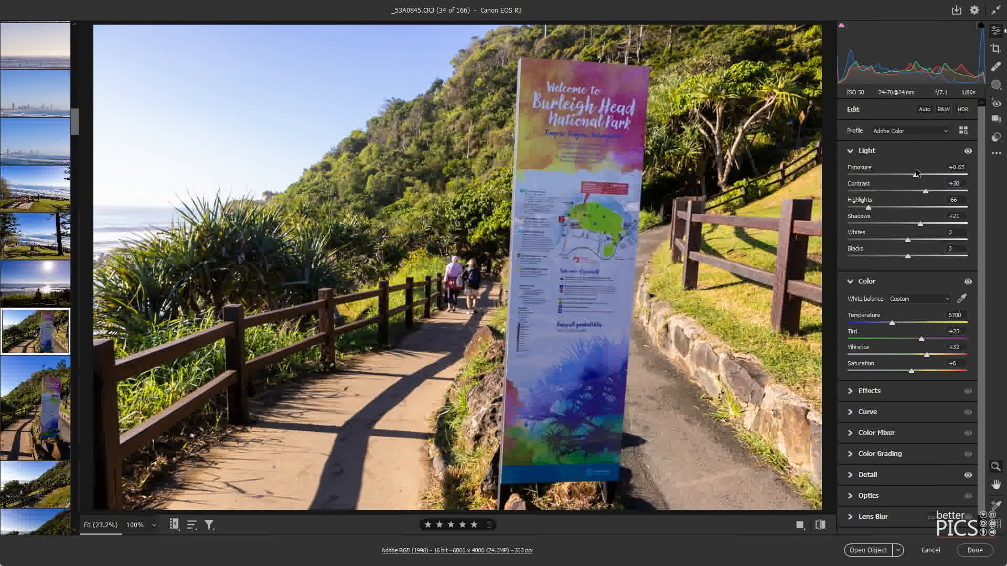
left_click(853, 208)
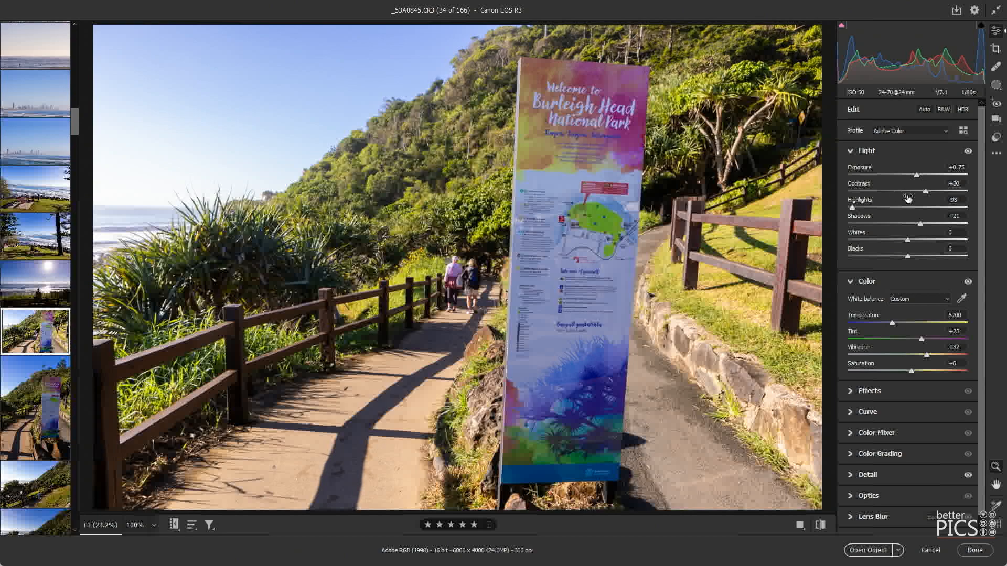
- Straighten _53A0845.CR3 along the edge of the national park sign and set its Exposure to +0.85 and Contrast to +46
key("c")
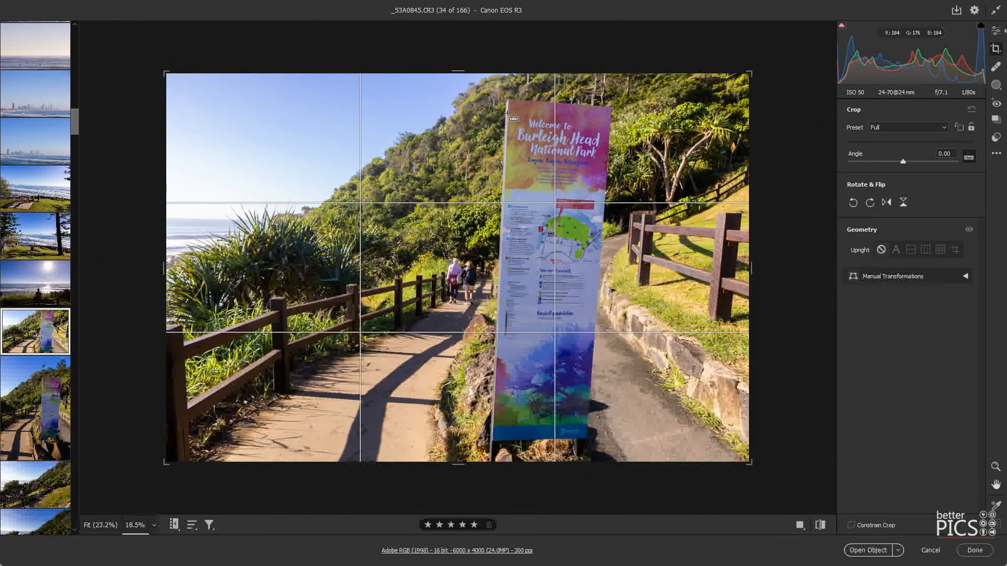
left_click_drag(507, 113, 493, 414)
key("Return")
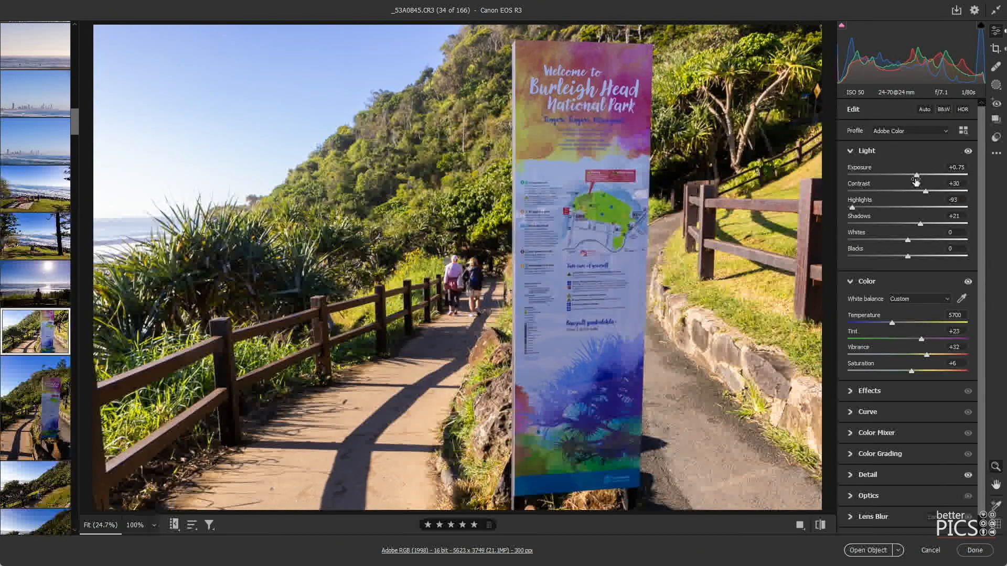
left_click_drag(916, 176, 918, 176)
left_click(936, 191)
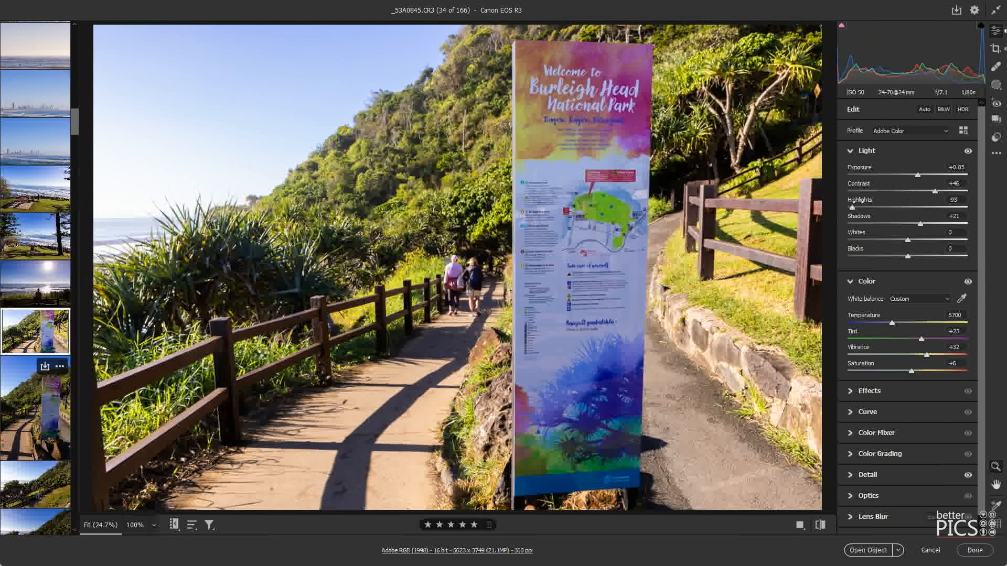
- Straighten the portrait sign photo _53A0849.CR3 along the sign's edge and set its Exposure to +0.80 and Highlights to -89
left_click(31, 399)
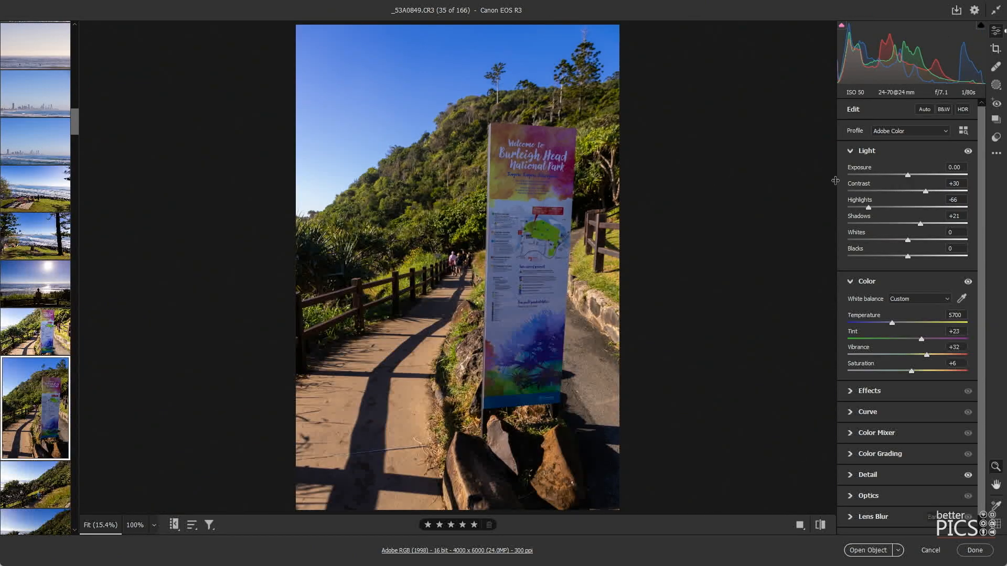
left_click(913, 175)
left_click(919, 175)
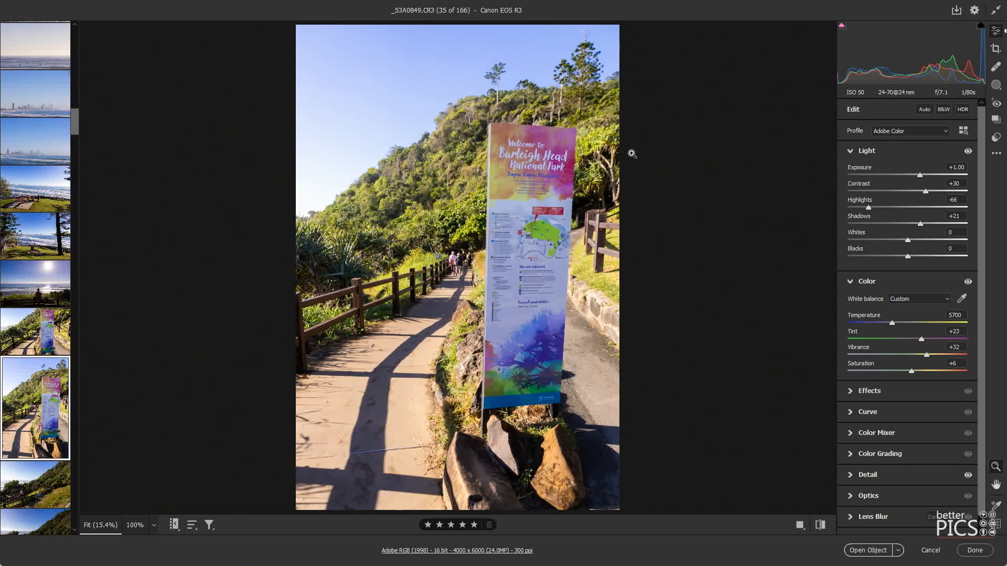
key("c")
left_click_drag(482, 159, 478, 380)
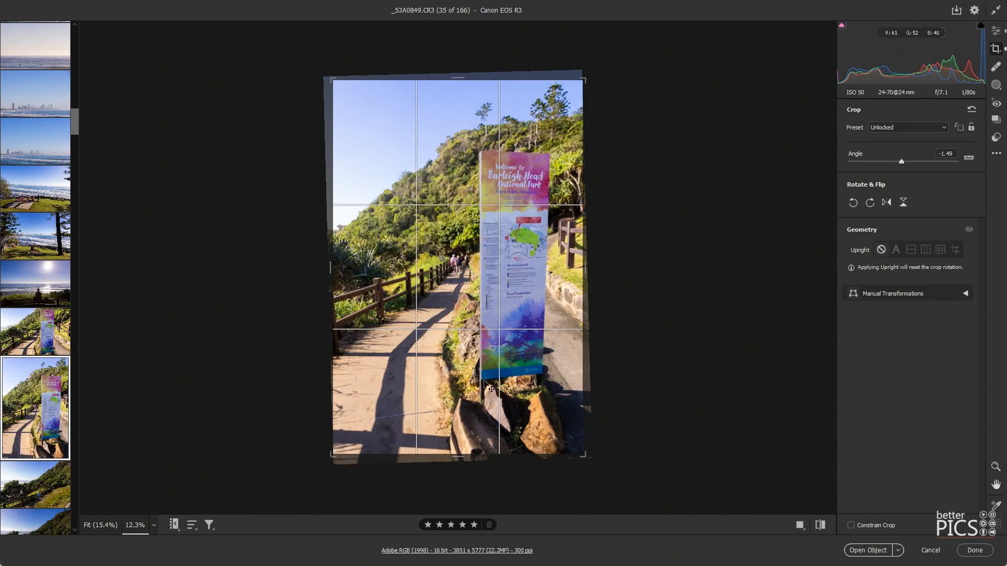
left_click(995, 31)
left_click_drag(867, 207, 854, 208)
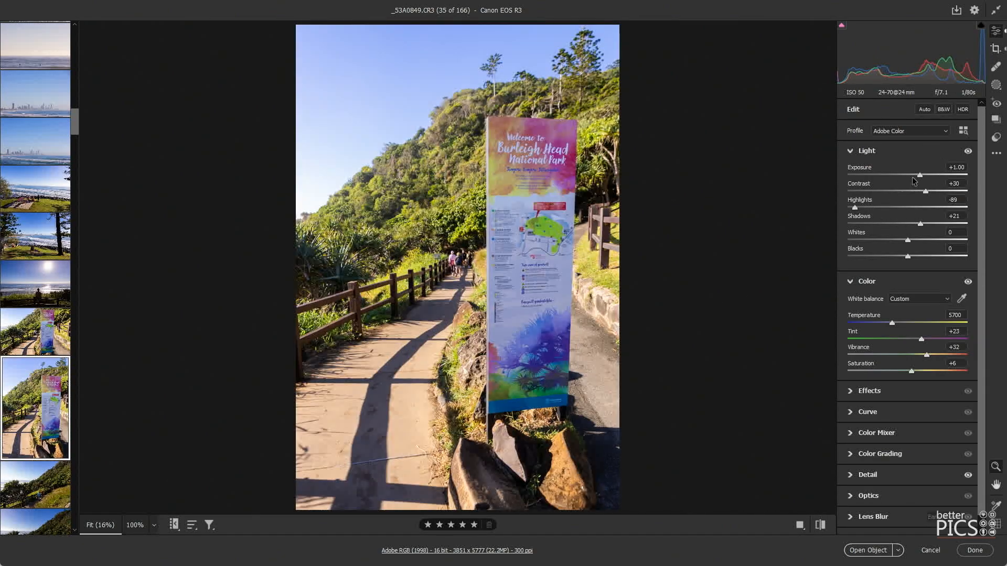
left_click_drag(916, 177, 915, 177)
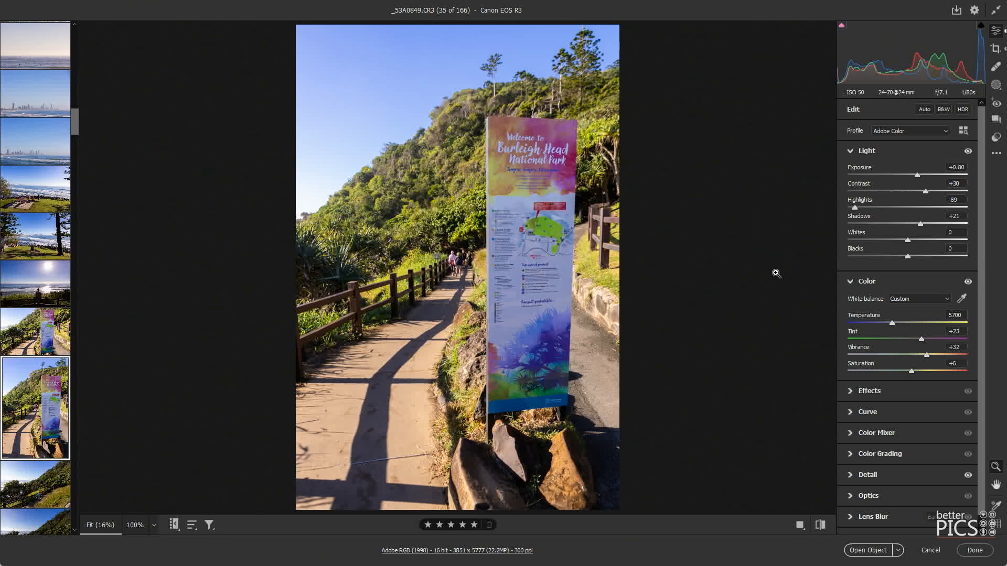
- Set the Exposure of _53A0854.CR3, the hillside path photo with two walkers, to +0.50
scroll(37, 374, "down", 3)
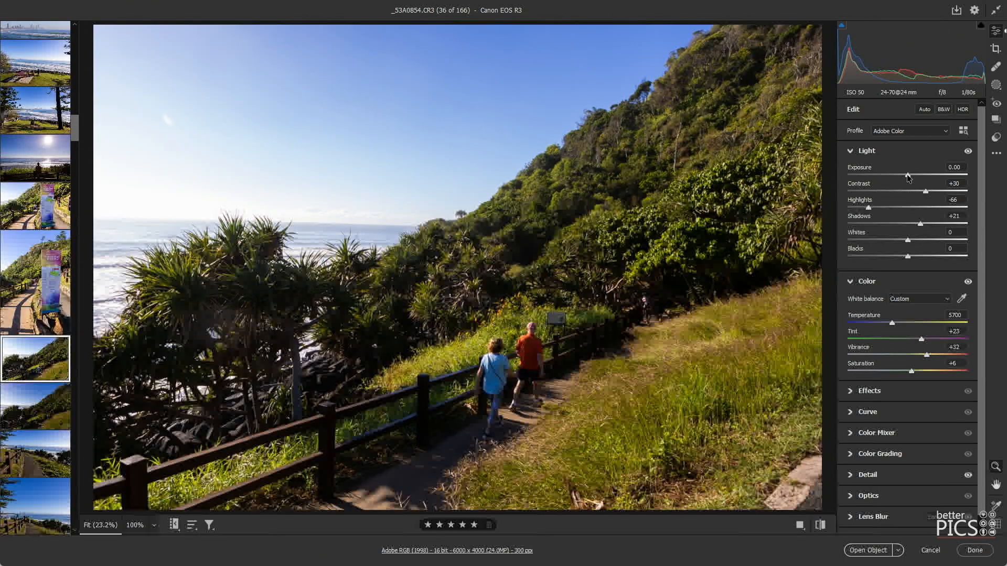
left_click_drag(908, 177, 914, 176)
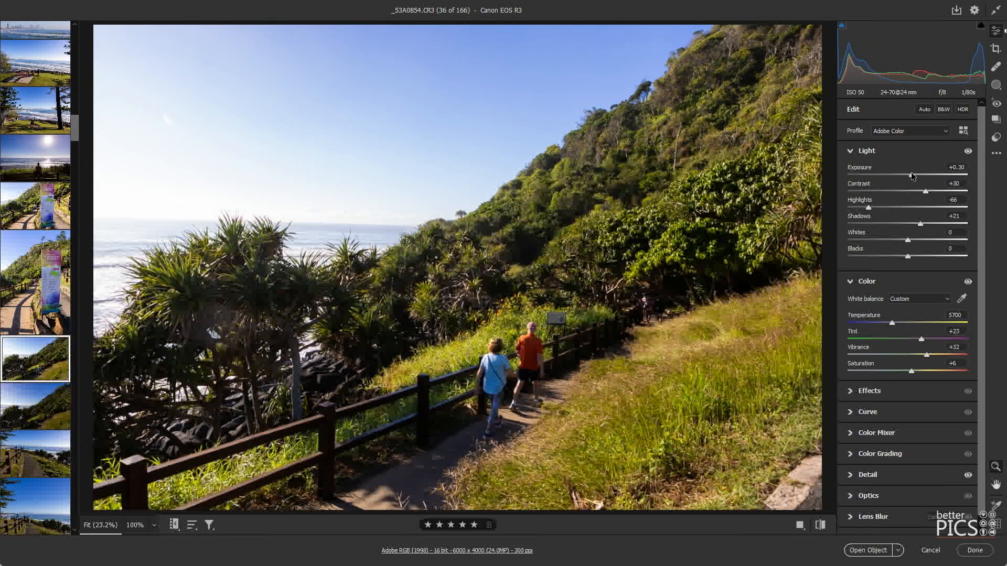
left_click(41, 437)
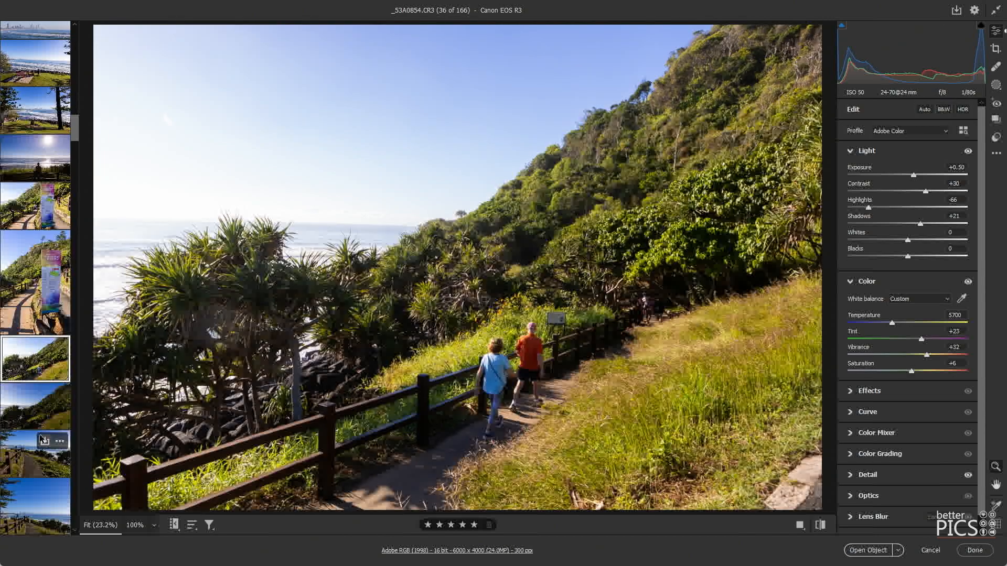
- Set the Exposure of _53A0857.CR3 to +1.00, lower its Highlights and warm its Temperature slightly
left_click(37, 420)
left_click_drag(907, 174, 920, 176)
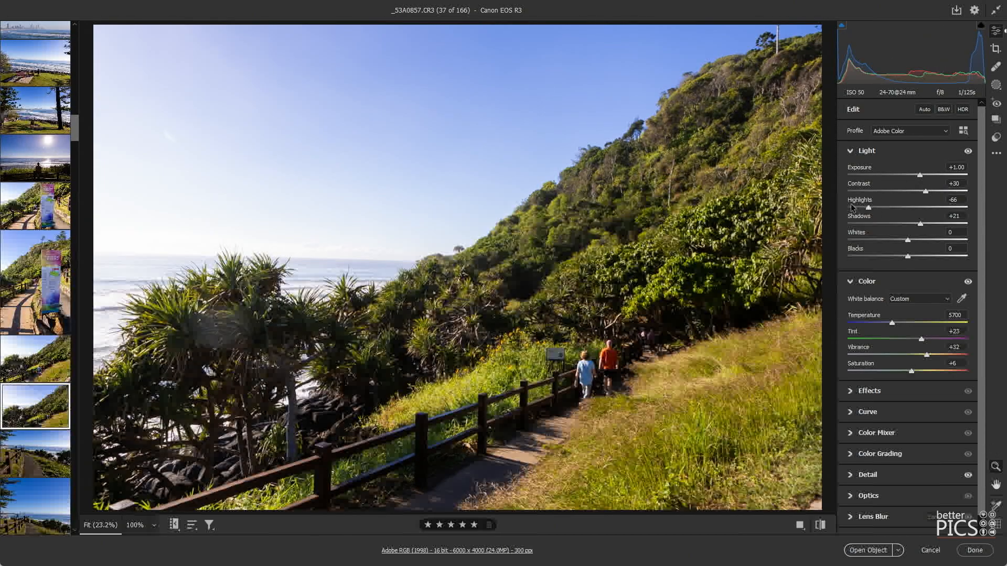
left_click_drag(869, 208, 858, 208)
left_click_drag(892, 324, 894, 323)
- Set the Exposure of _53A0863.CR3 to +0.70 and brighten the portrait coastal path photo _53A0867.CR3
left_click(58, 475)
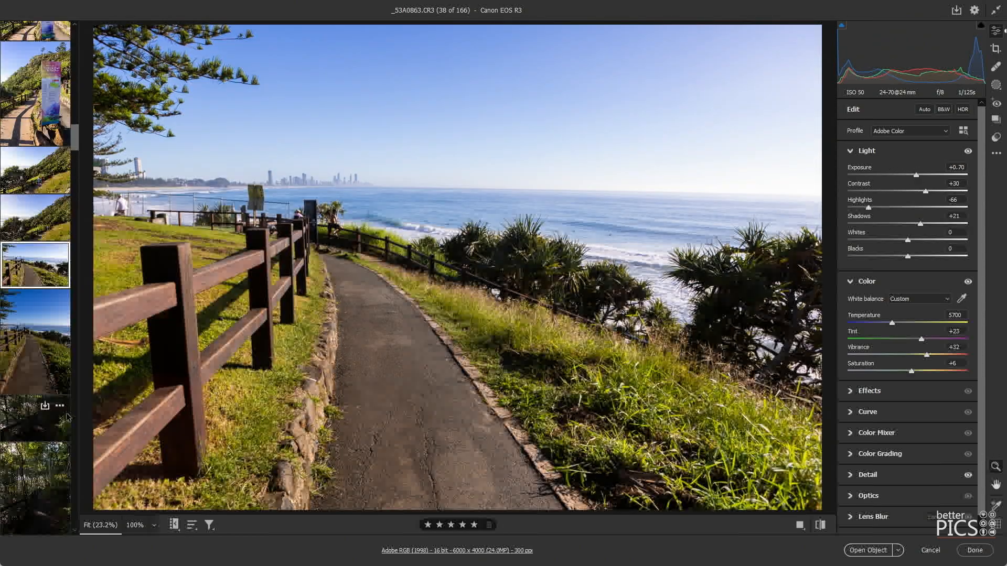
left_click(42, 335)
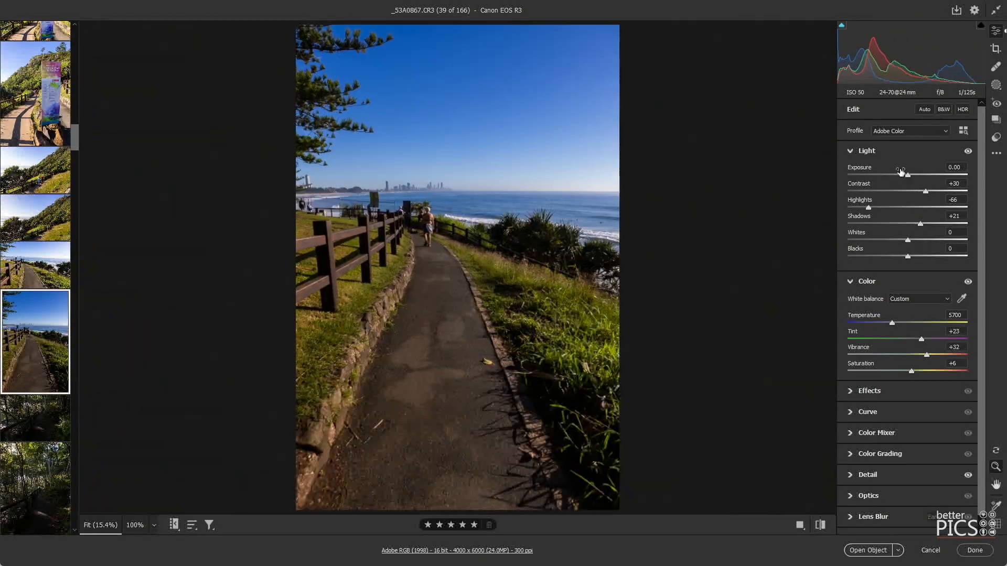
- Set the forest path photo _53A0872.CR3 to Exposure +1.35, Highlights -84 and Temperature 6450
left_click(42, 417)
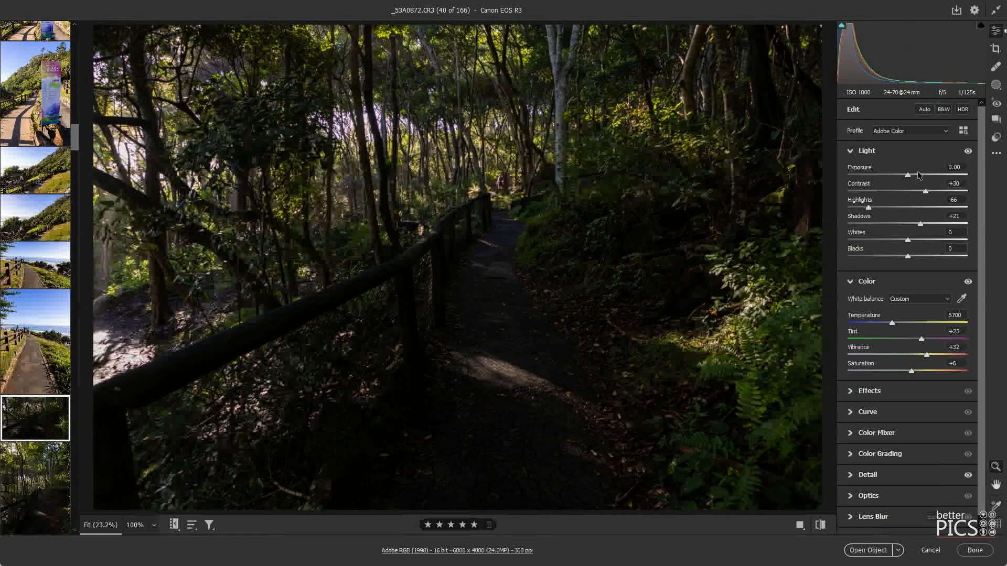
left_click_drag(918, 176, 923, 176)
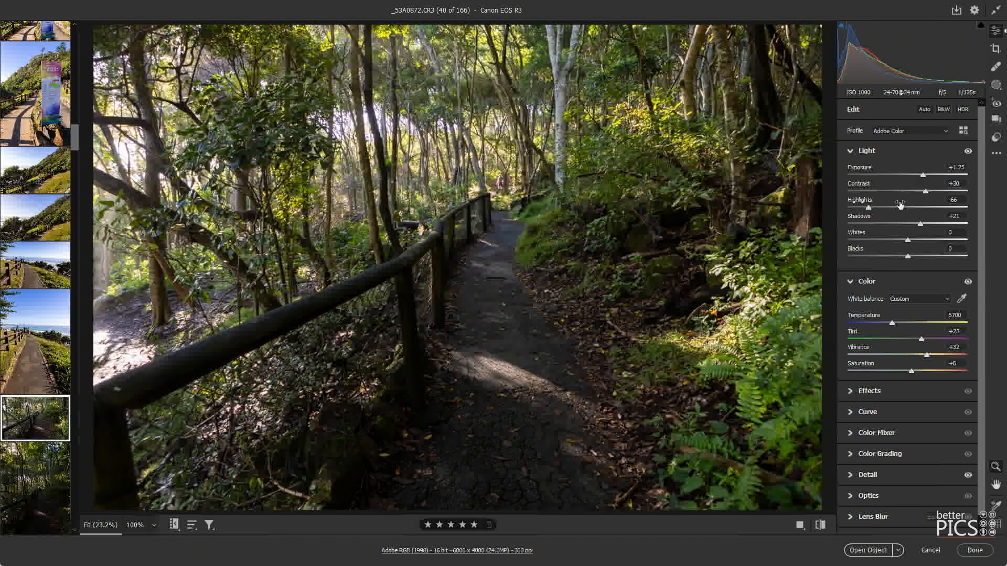
left_click_drag(860, 209, 858, 208)
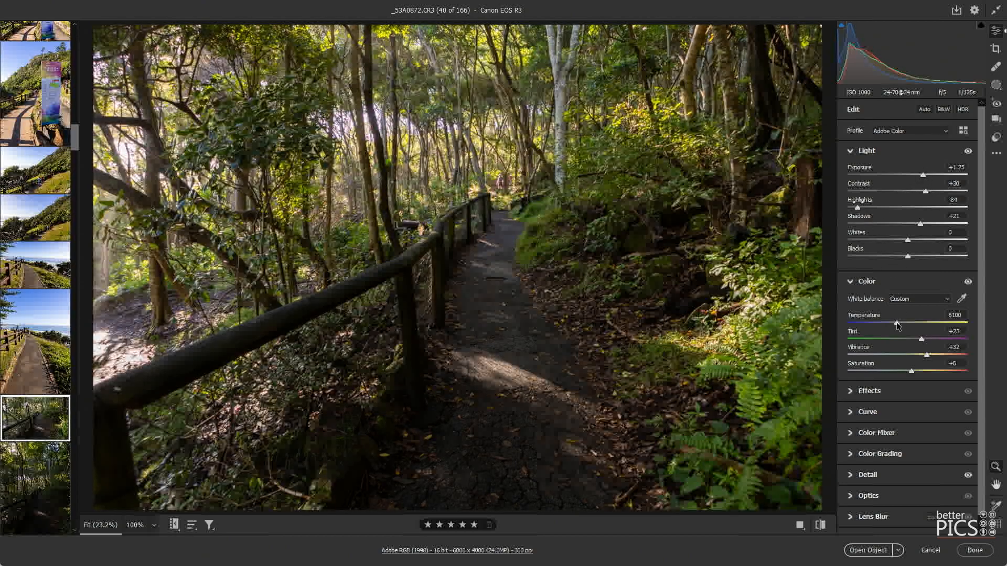
left_click_drag(898, 326, 901, 325)
left_click_drag(923, 176, 924, 176)
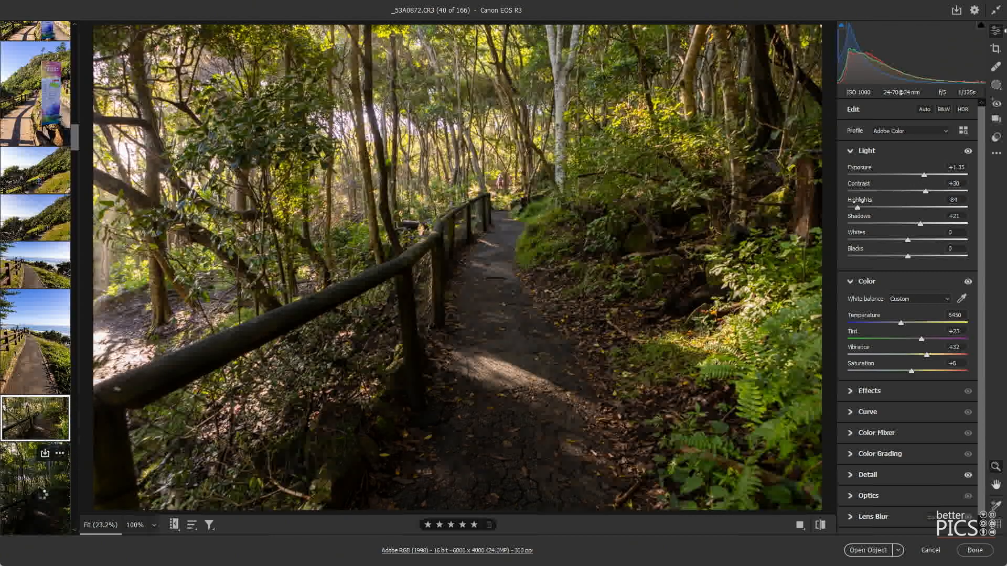
- Synchronize the edit settings of _53A0872.CR3 to the portrait photo _53A0874.CR3 and set the latter's Exposure to +1.25
left_click(35, 487)
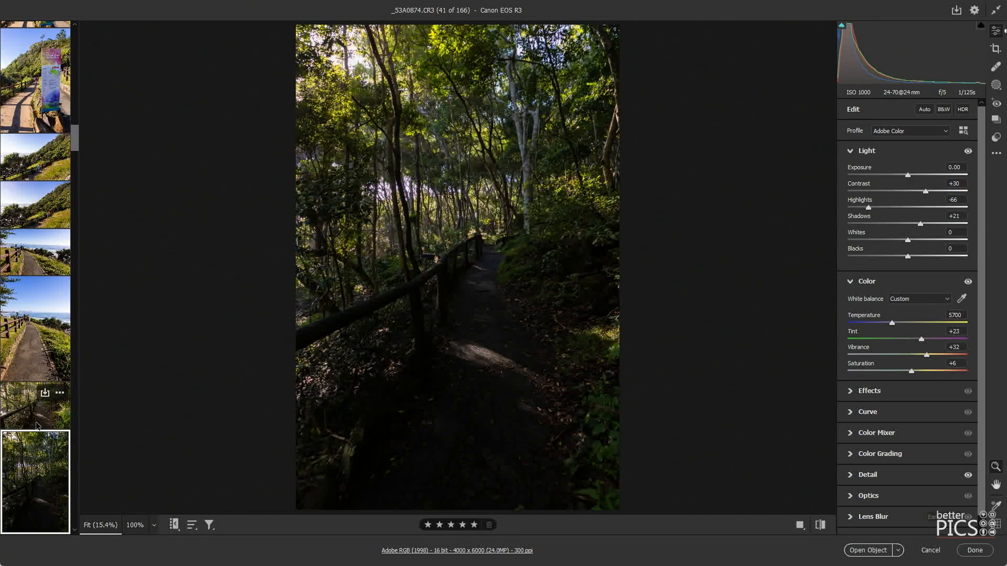
left_click(35, 407, "ctrl")
right_click(35, 406)
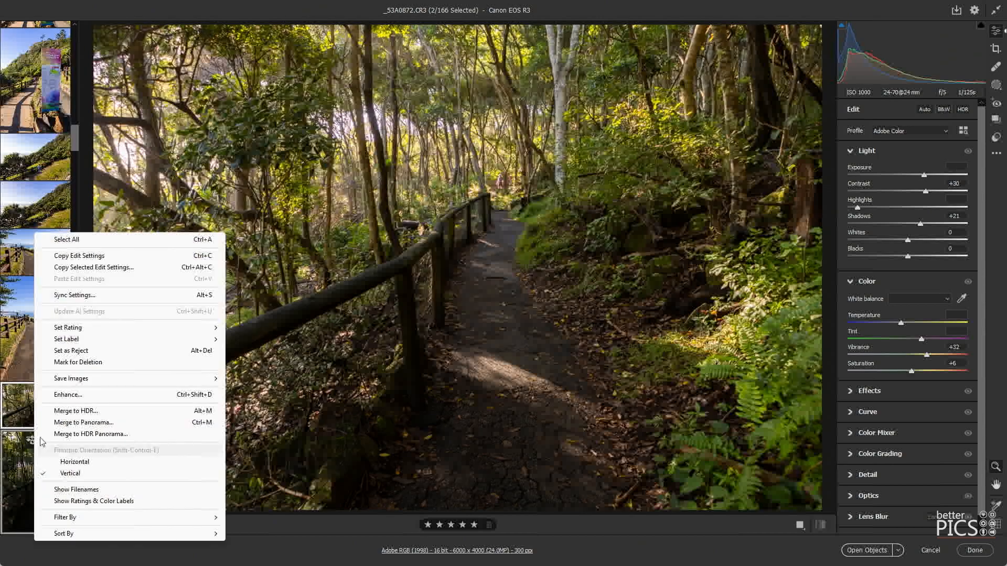
left_click(90, 295)
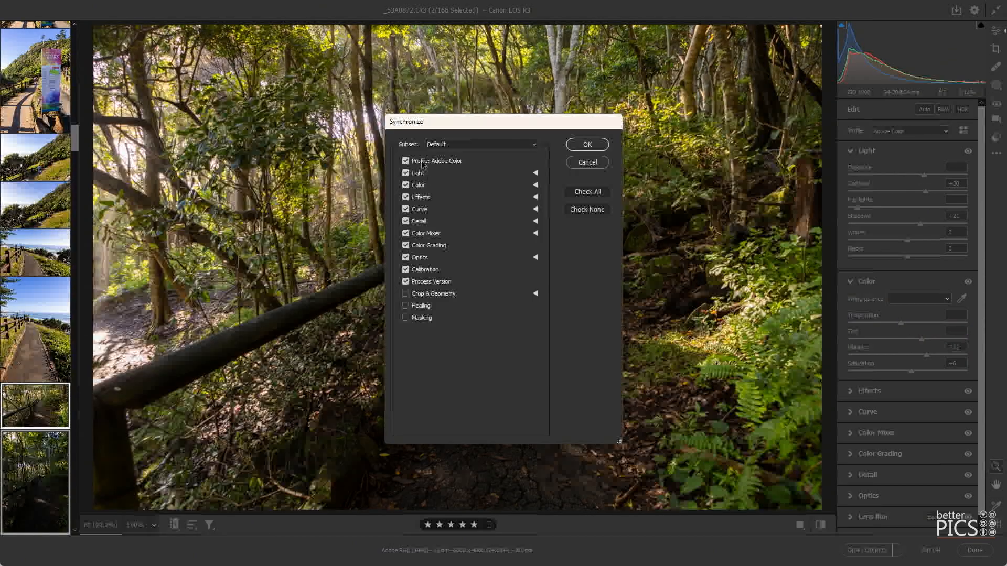
left_click(454, 148)
left_click(458, 158)
left_click(588, 144)
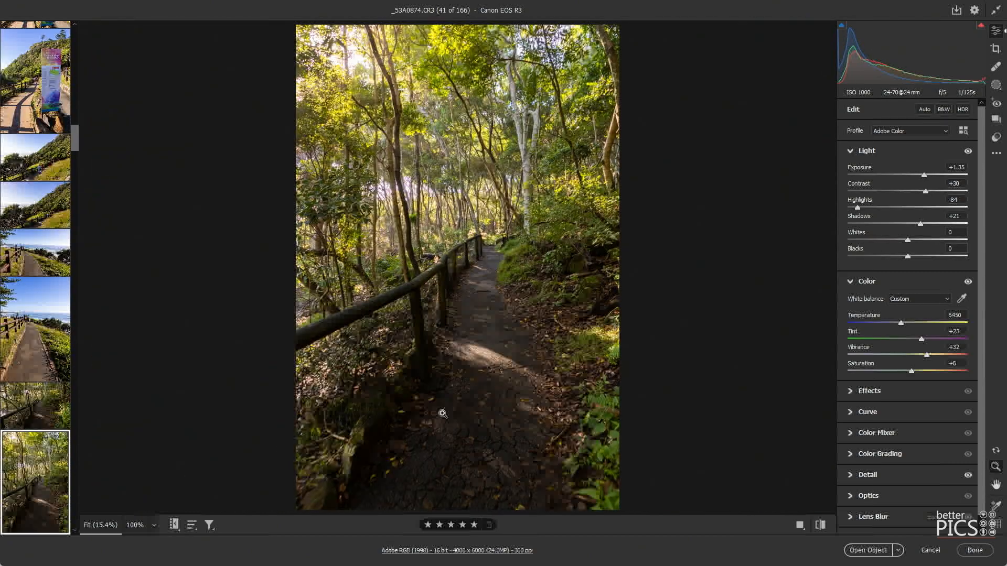
left_click(56, 496)
left_click_drag(926, 178, 925, 178)
- Brighten _53A0876.CR3 and the following portrait forest photo together, setting Temperature 6550, Highlights -98 and Shadows +24
scroll(36, 392, "down", 6)
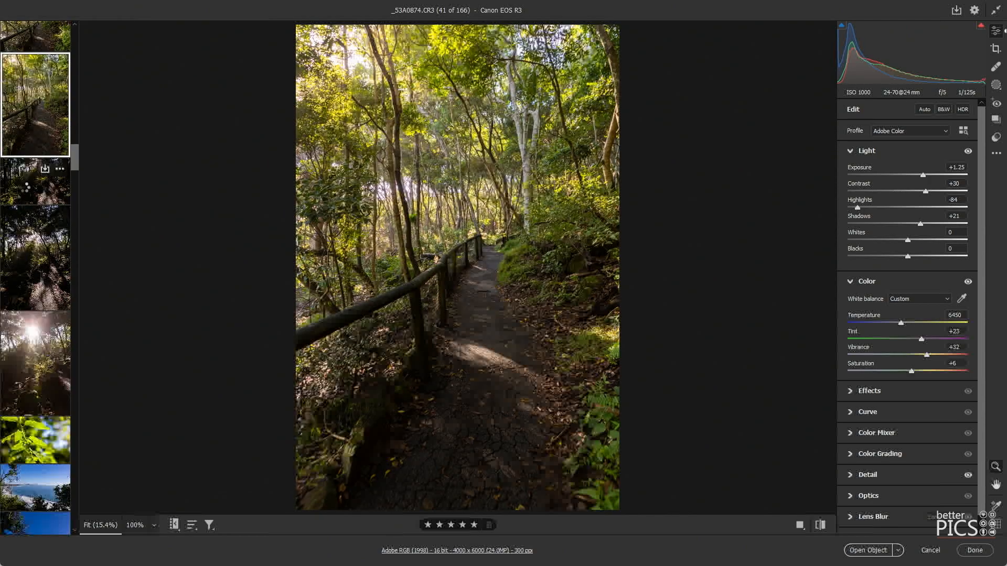
left_click(32, 193)
left_click(32, 269, "ctrl")
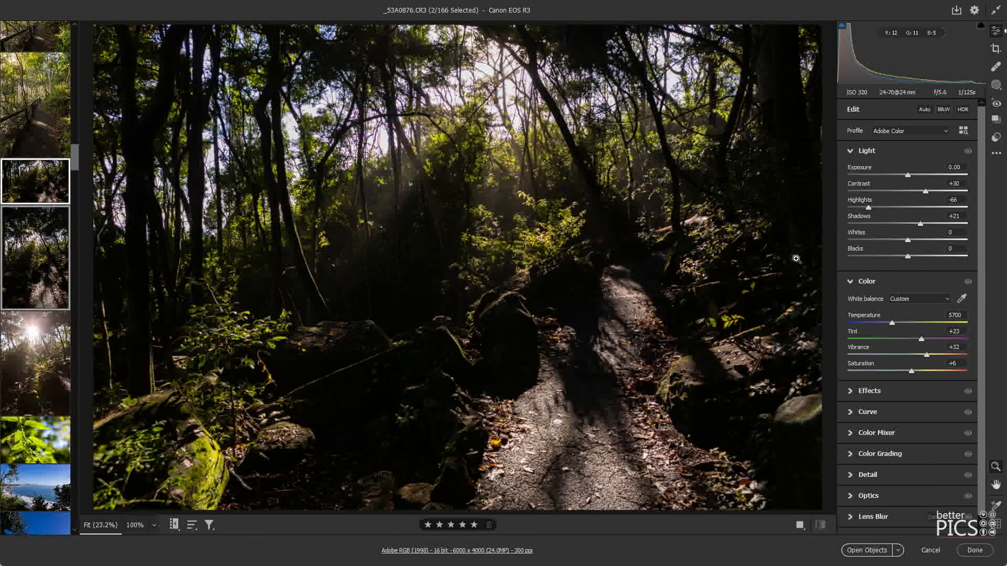
left_click_drag(918, 175, 921, 175)
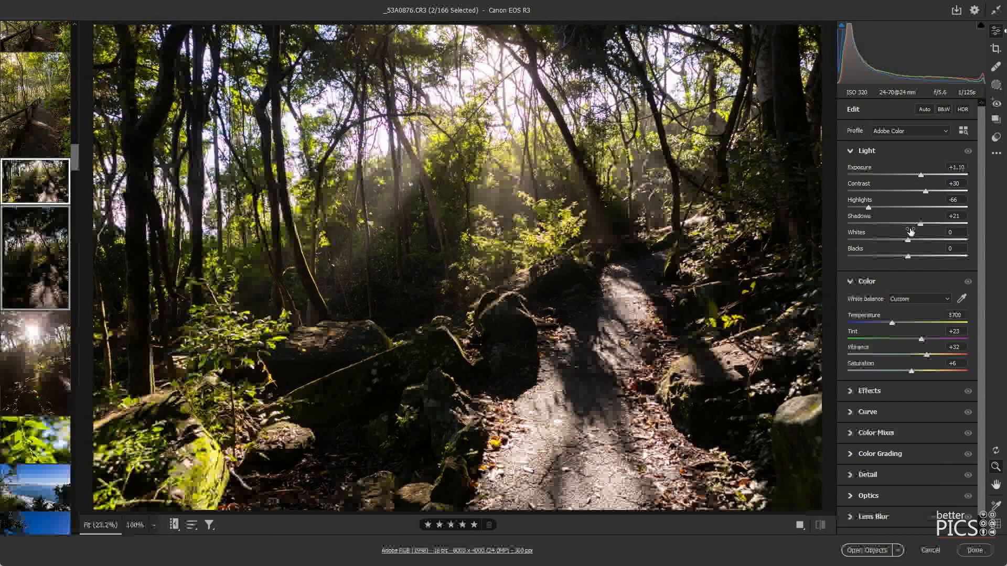
left_click_drag(892, 323, 902, 322)
left_click_drag(868, 207, 849, 208)
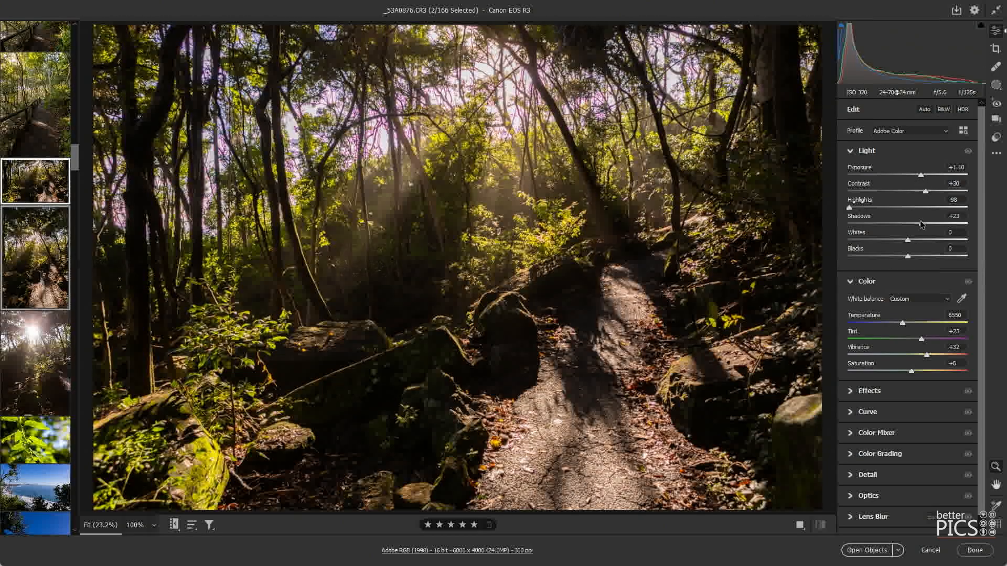
left_click_drag(920, 223, 922, 223)
left_click_drag(921, 175, 923, 175)
- Synchronize the settings of _53A0876.CR3 to the sunburst photo _53A0880.CR3 and set the latter's Exposure to +0.60
left_click(43, 370, "ctrl")
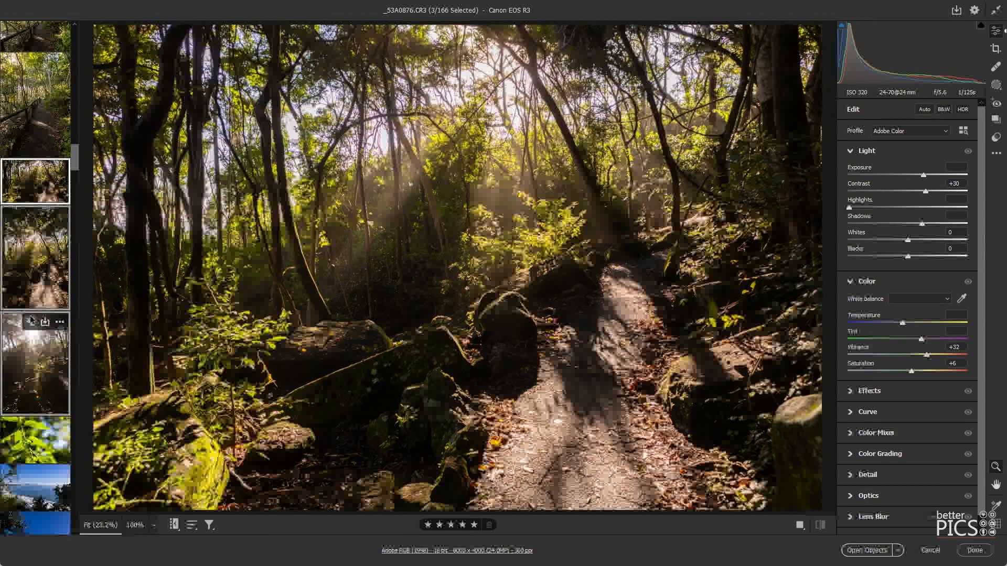
key("alt+s")
left_click(454, 145)
left_click(454, 154)
left_click(586, 145)
left_click(35, 362)
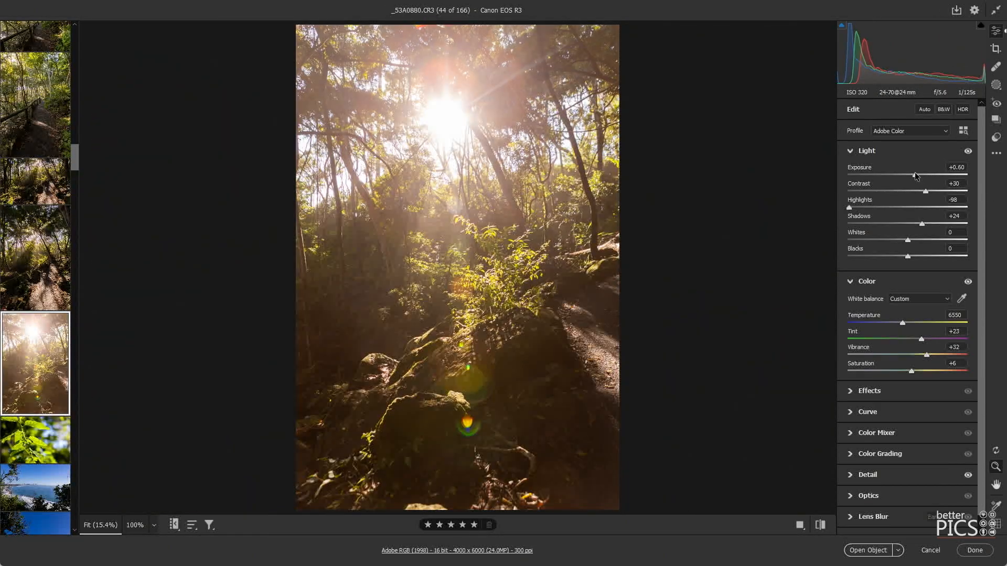
- Set the green leaf close-up _53A0882.CR3 to Exposure -0.50, Highlights -87 and Temperature 6300
key("Right")
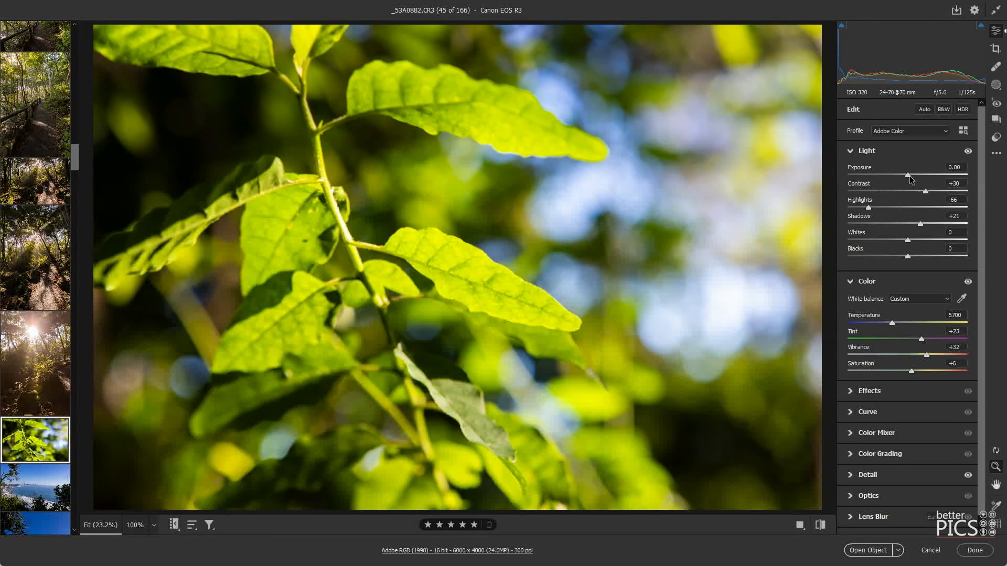
left_click_drag(905, 177, 902, 177)
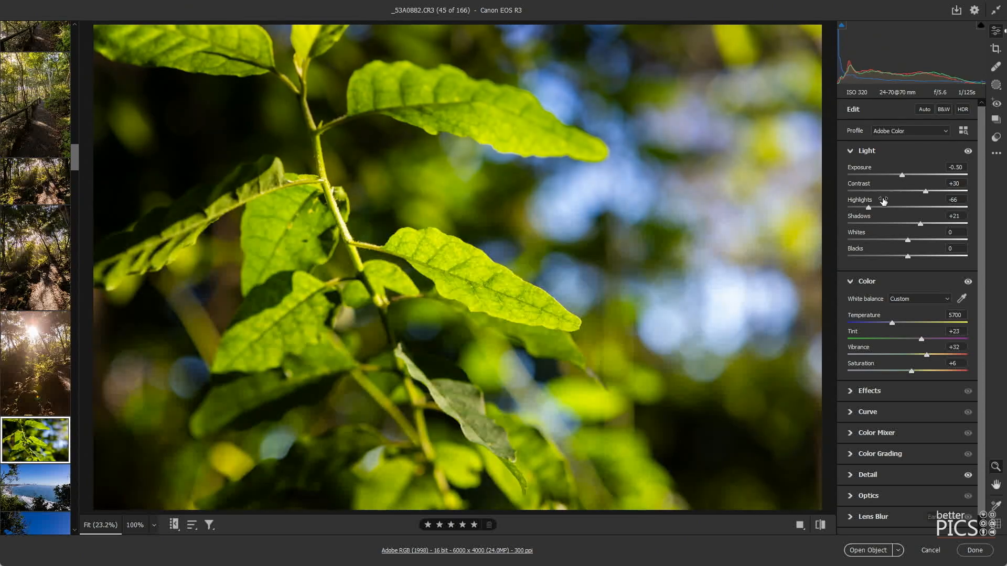
left_click_drag(858, 206, 856, 208)
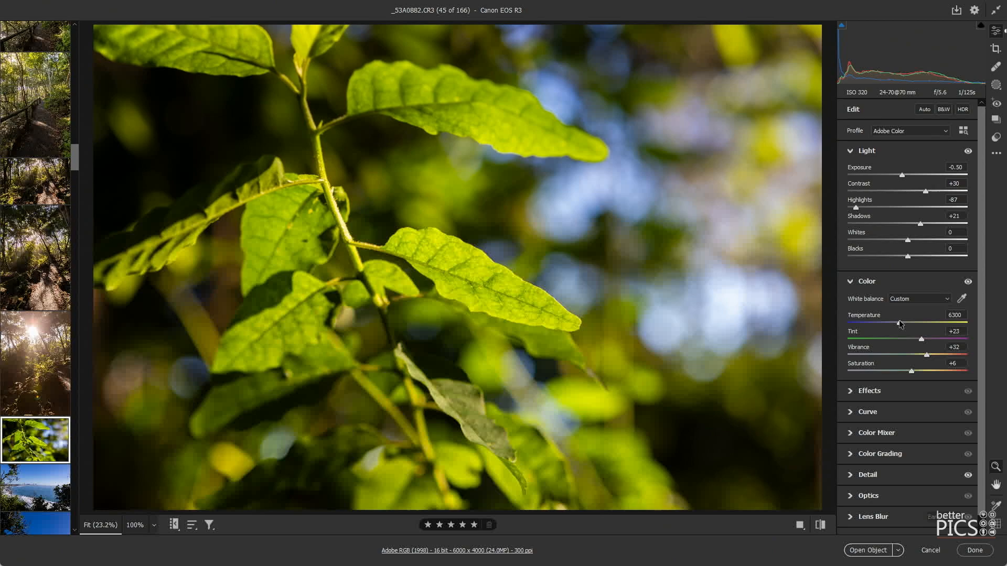
- Set _53A0884.CR3 and the portrait ocean photo after it together to Temperature 6650 and Exposure +0.10
scroll(35, 253, "down", 5)
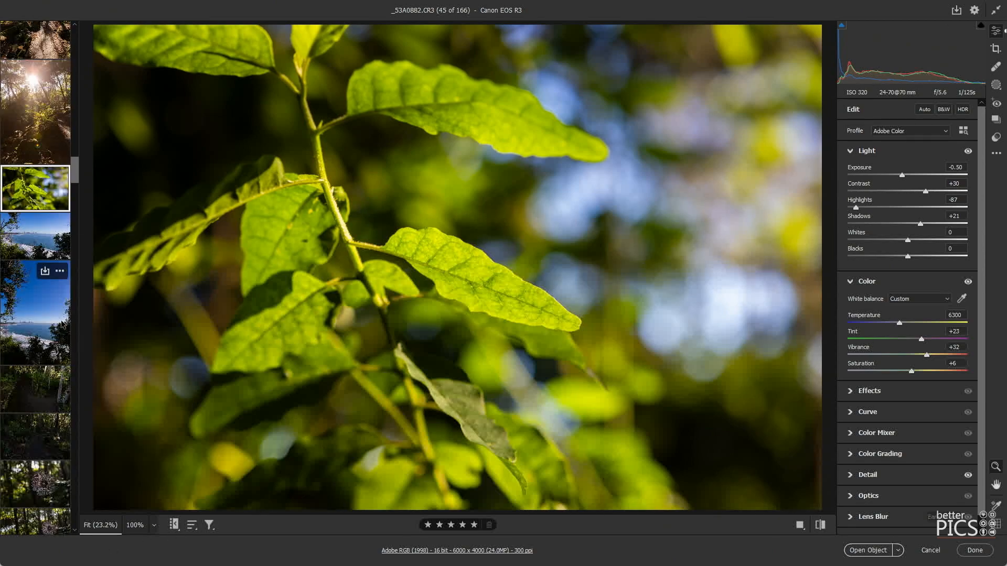
left_click(43, 313, "ctrl")
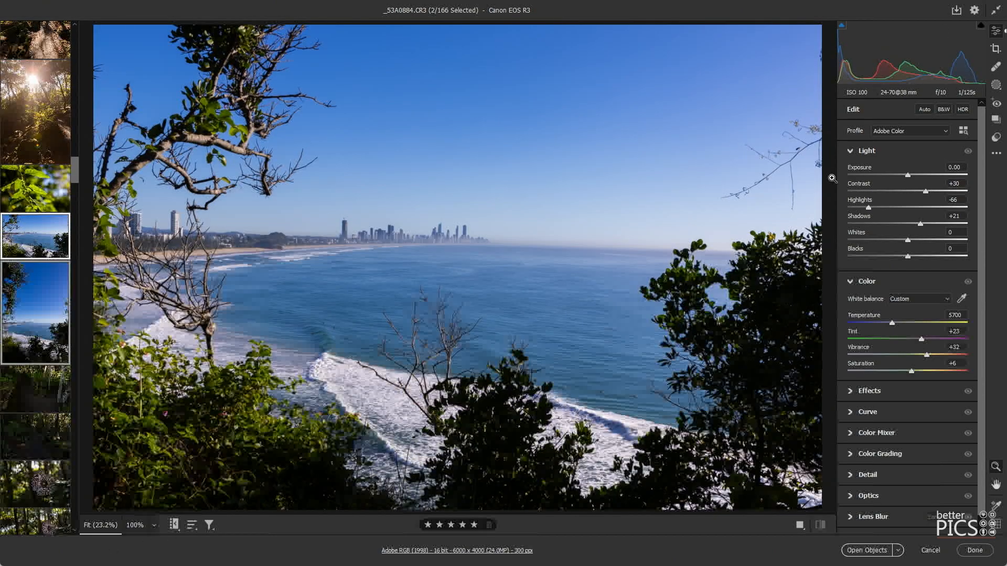
left_click_drag(899, 326, 904, 322)
left_click_drag(907, 176, 909, 176)
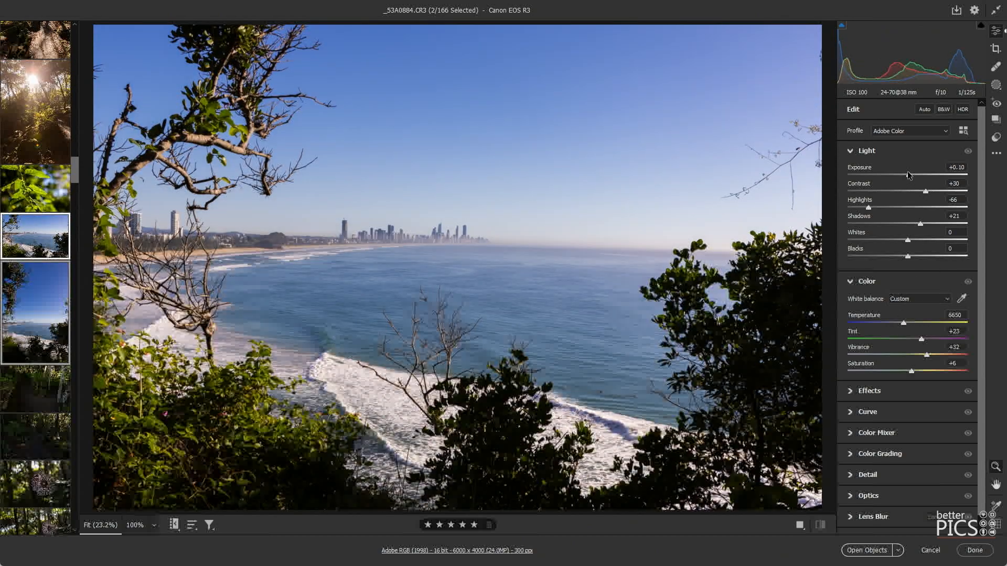
- Straighten the landscape ocean photo _53A0884.CR3 along its horizon and apply the resulting crop
left_click(43, 247)
key("c")
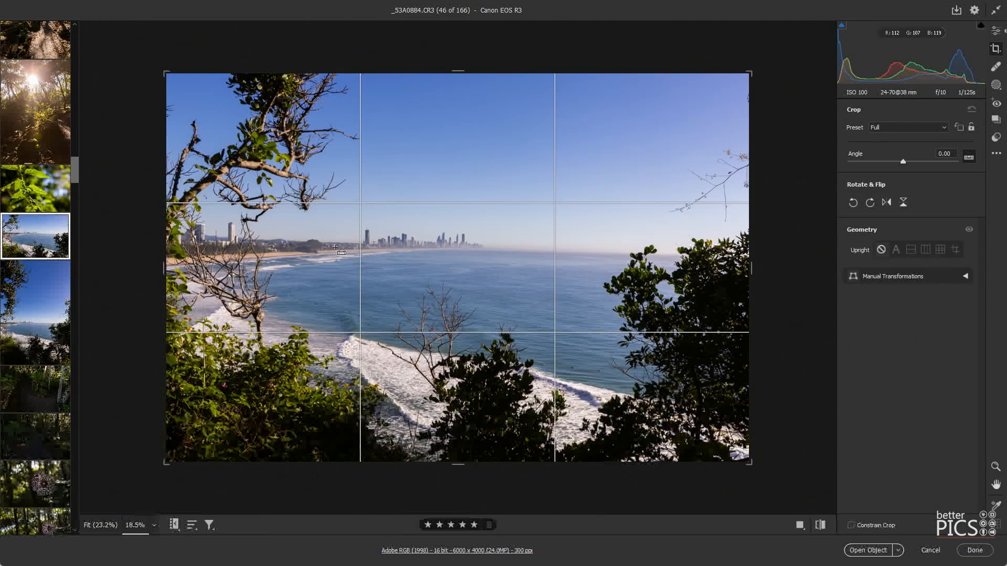
left_click_drag(335, 242, 624, 254)
key("Return")
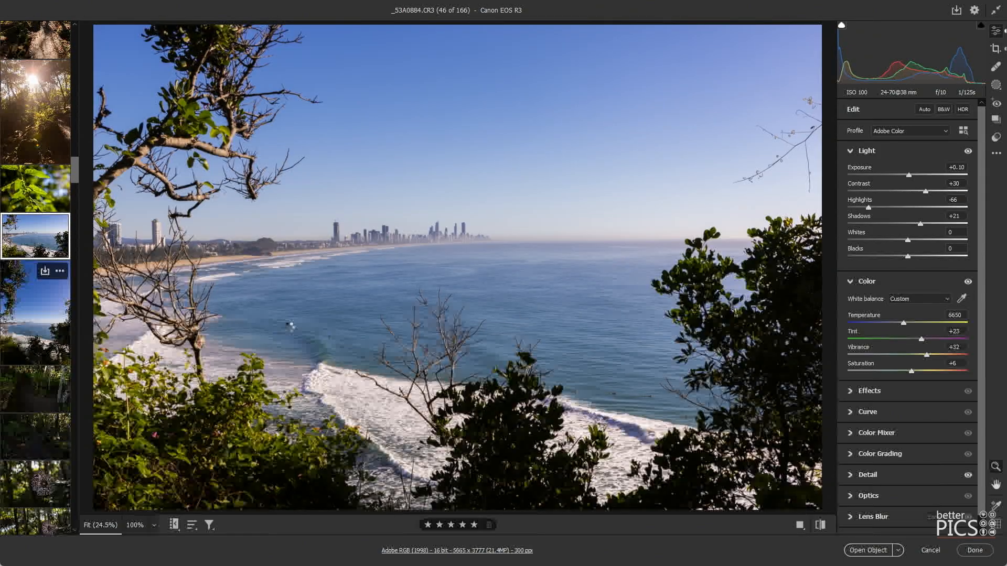
- Set the portrait ocean photo _53A0885.CR3 to Exposure +0.50, Highlights -82 and Temperature 6800
left_click(36, 310)
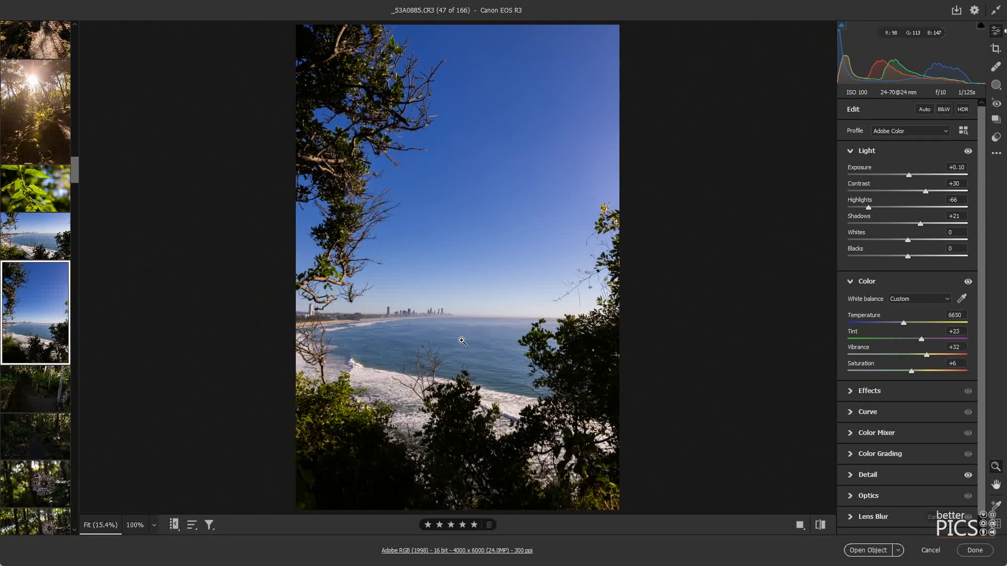
left_click(911, 175)
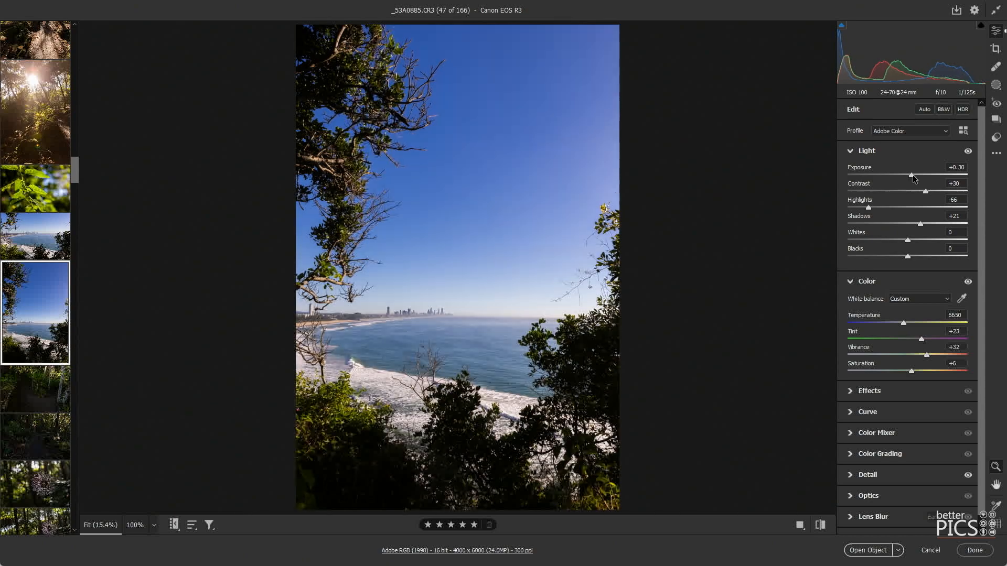
left_click(859, 208)
left_click_drag(904, 325, 906, 326)
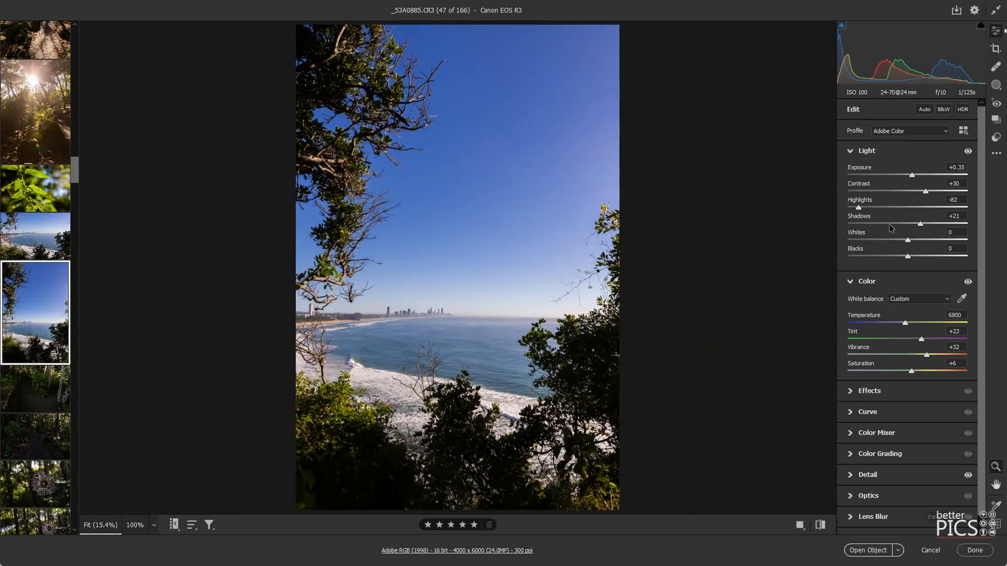
left_click(913, 176)
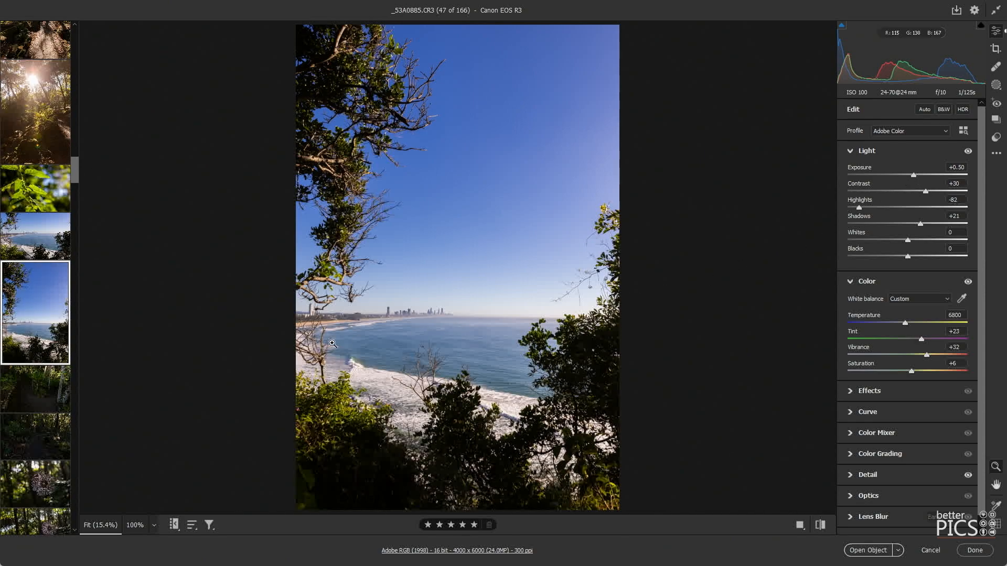
- Set _53A0887.CR3 and _53A0892.CR3 to Highlights -100 and Temperature 6050, with Exposure +1.70 and +1.75 respectively, and clear the latter's star rating
left_click(35, 409)
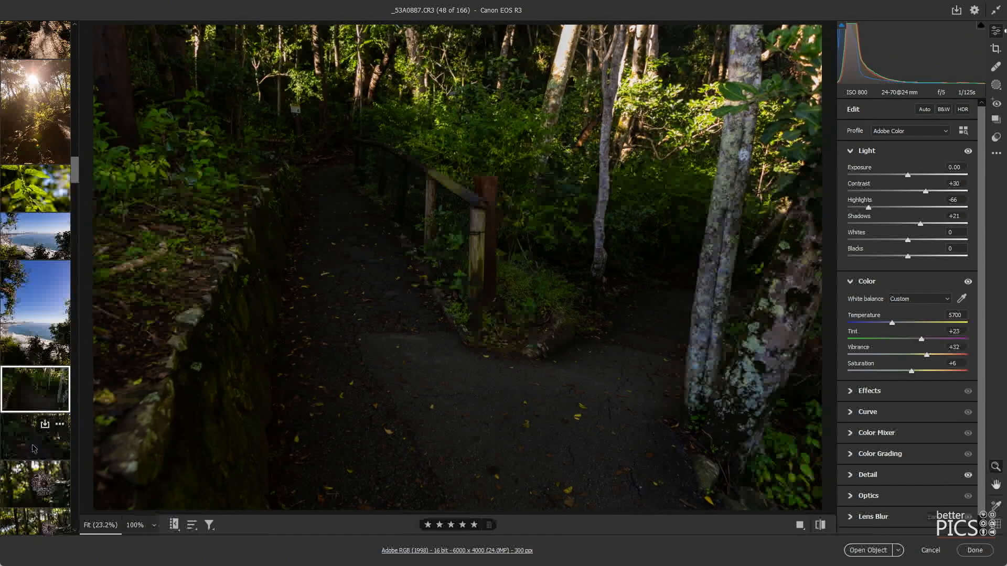
left_click(34, 446, "ctrl")
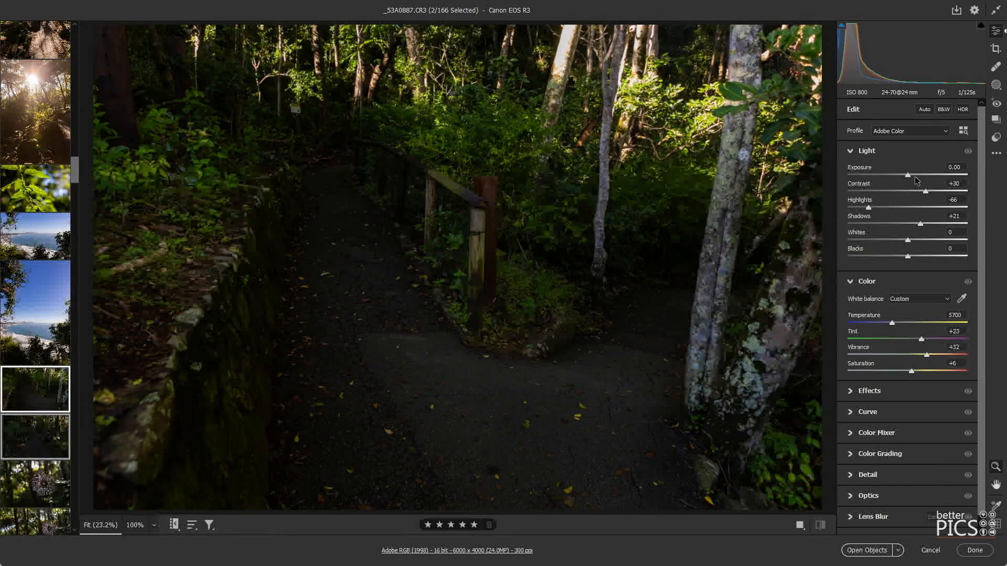
left_click_drag(907, 175, 925, 175)
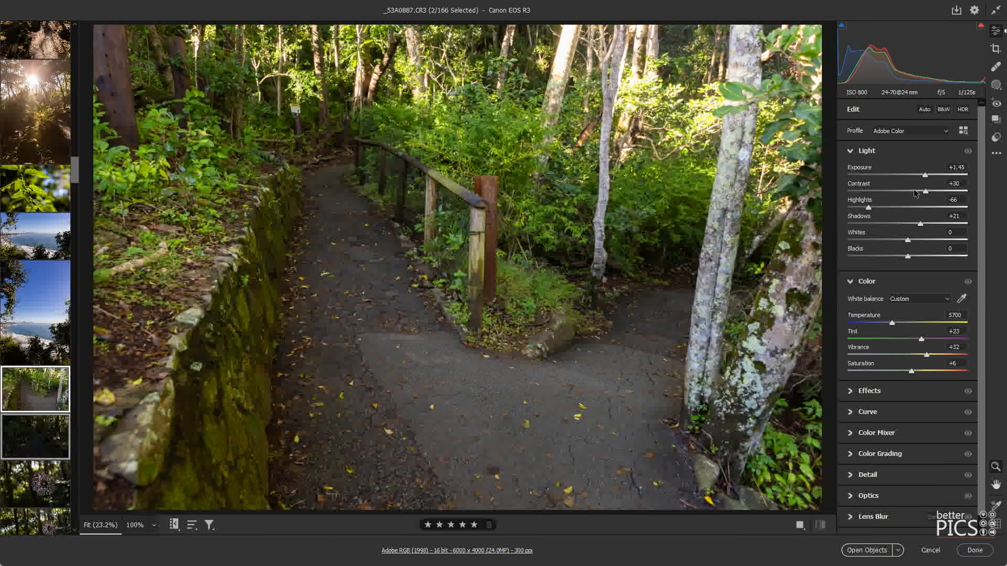
left_click_drag(868, 208, 847, 209)
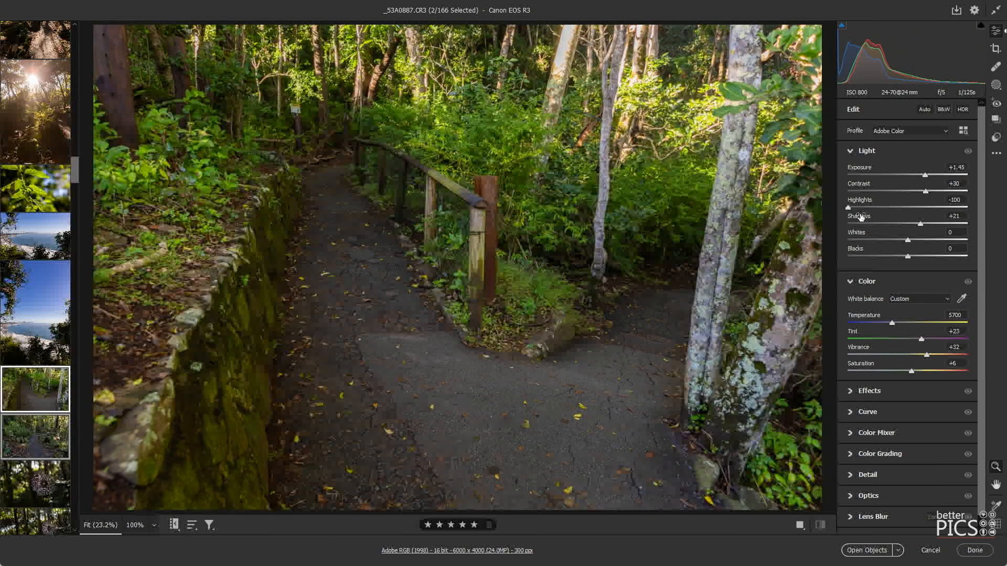
left_click_drag(926, 175, 929, 176)
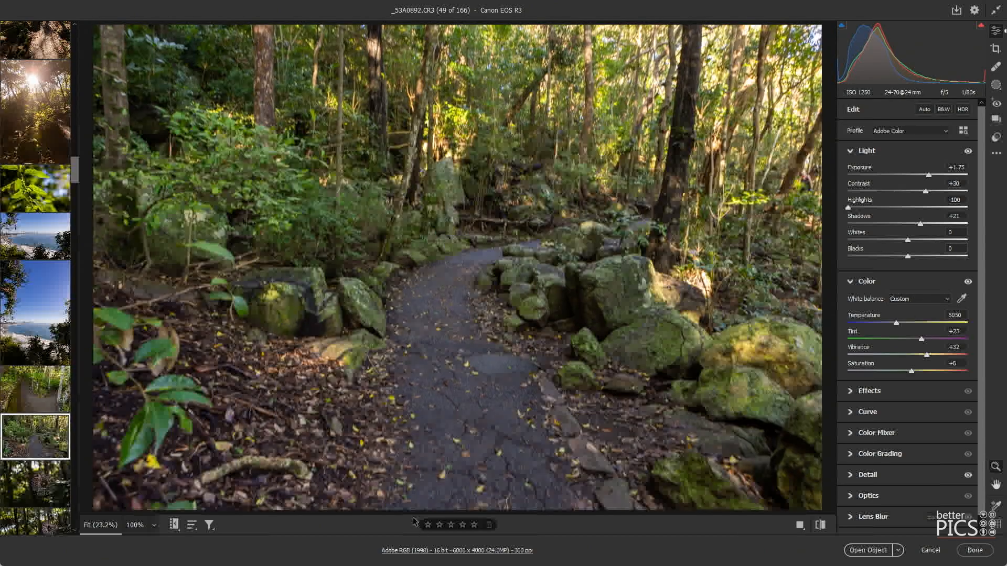
mouse_move(37, 402)
key("Up")
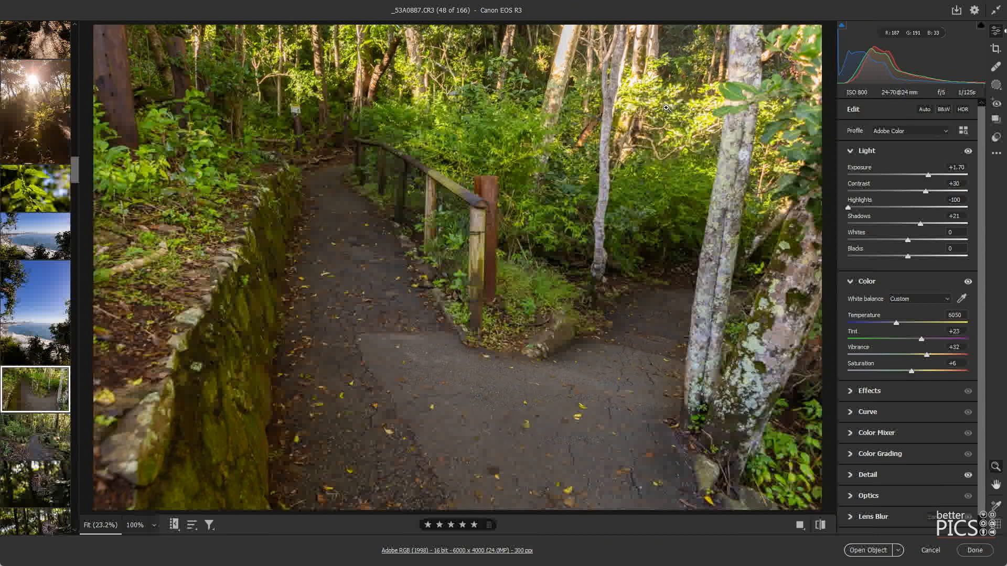
left_click(26, 450)
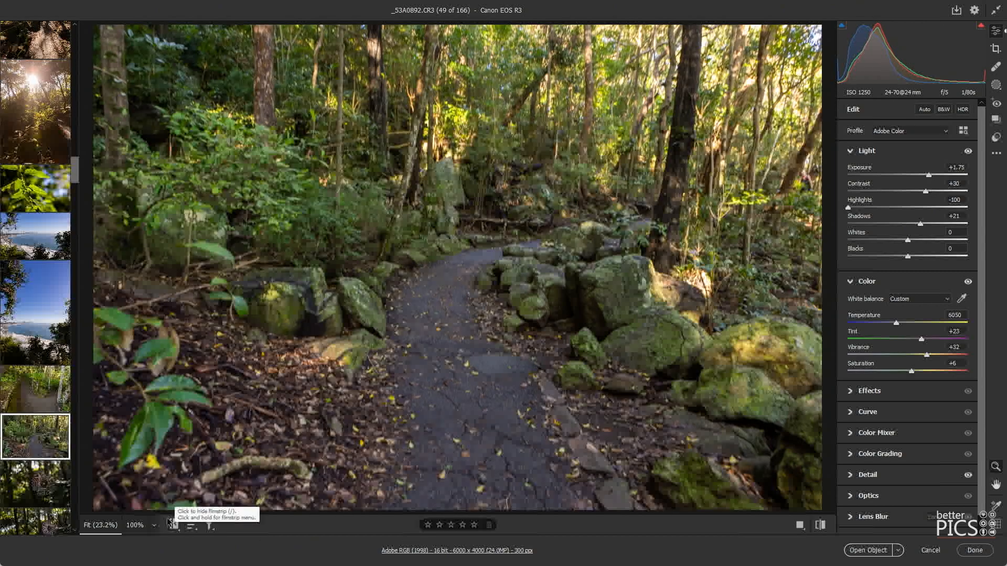
- Set the spider web photo _53A0894.CR3 to Exposure +0.60, Contrast +43 and Highlights -74, and _53A0896.CR3 to Exposure +1.00 and Temperature 6100
left_click(50, 474)
left_click_drag(904, 174, 933, 198)
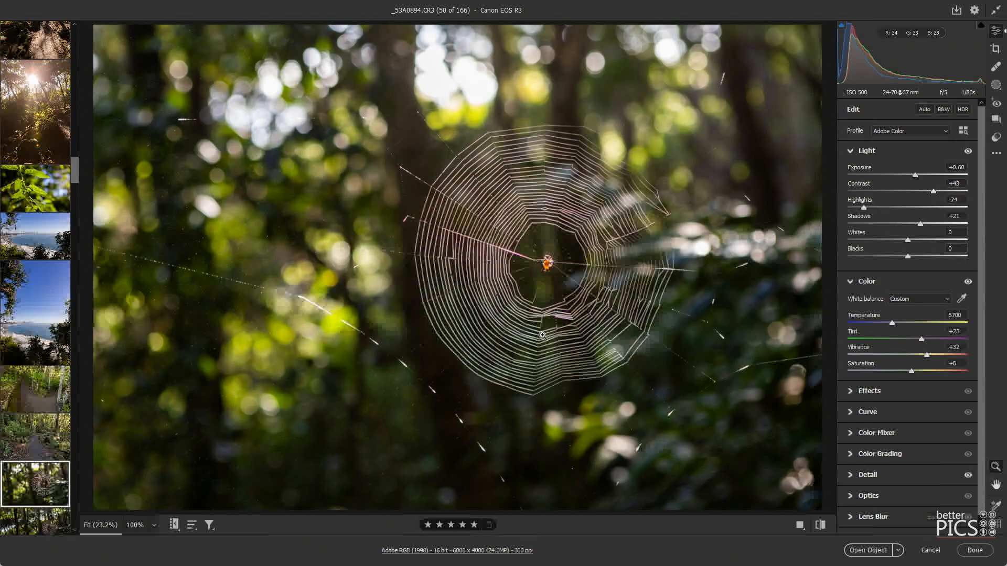
key("Right")
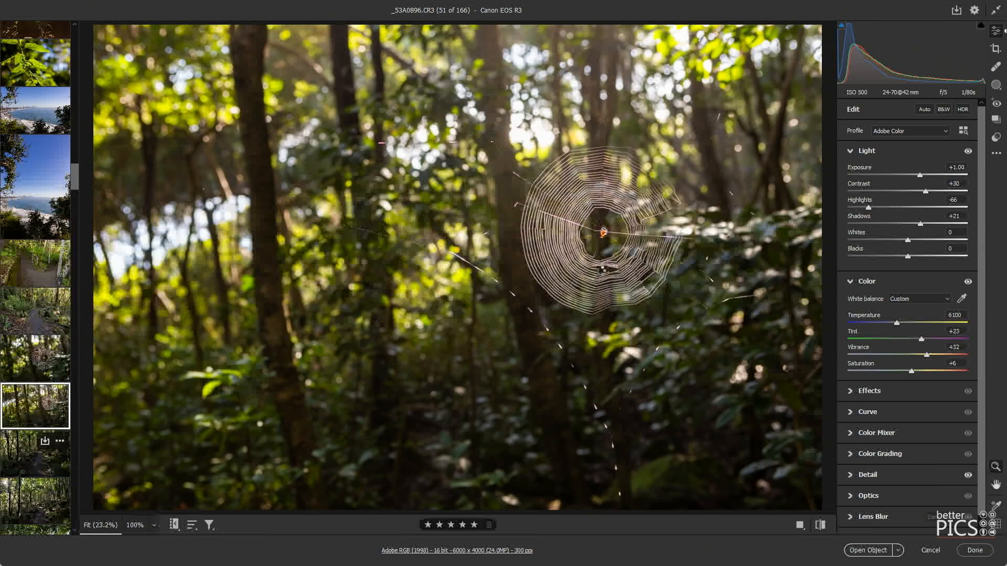
- Set _53A0899.CR3 and the two forest path photos after it together to Exposure +0.85, Highlights -89 and Temperature 6350
left_click(42, 457)
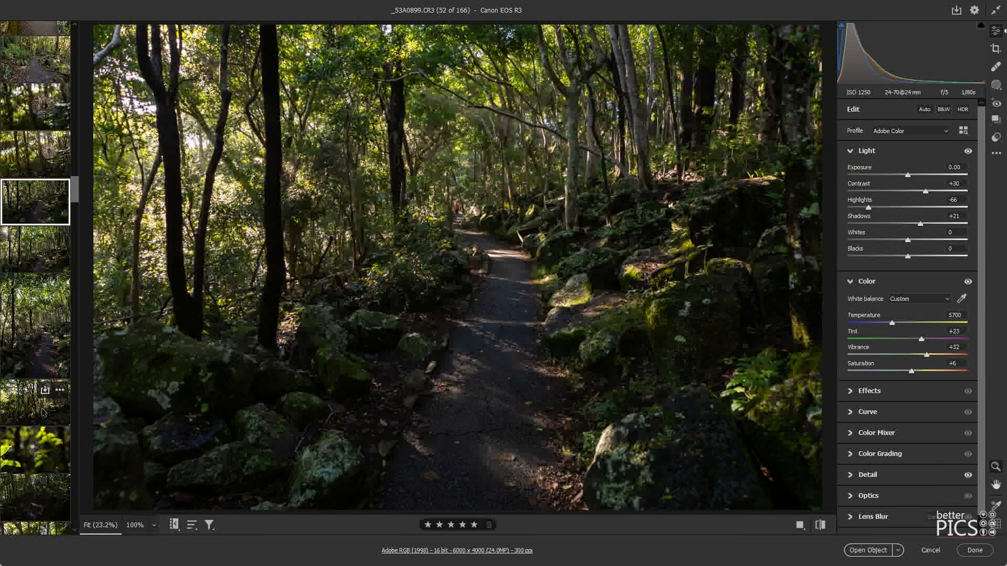
left_click(42, 362, "shift")
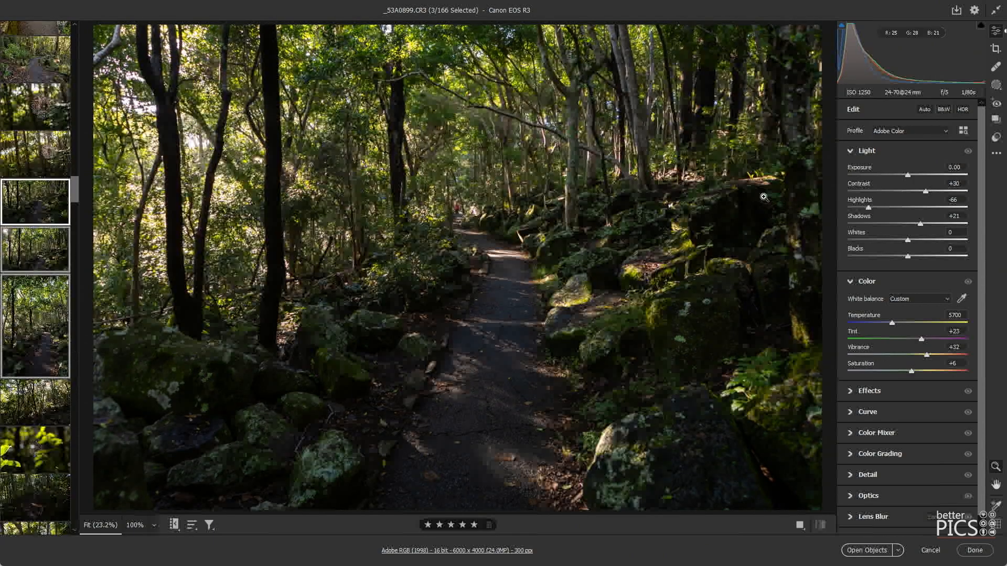
left_click(916, 175)
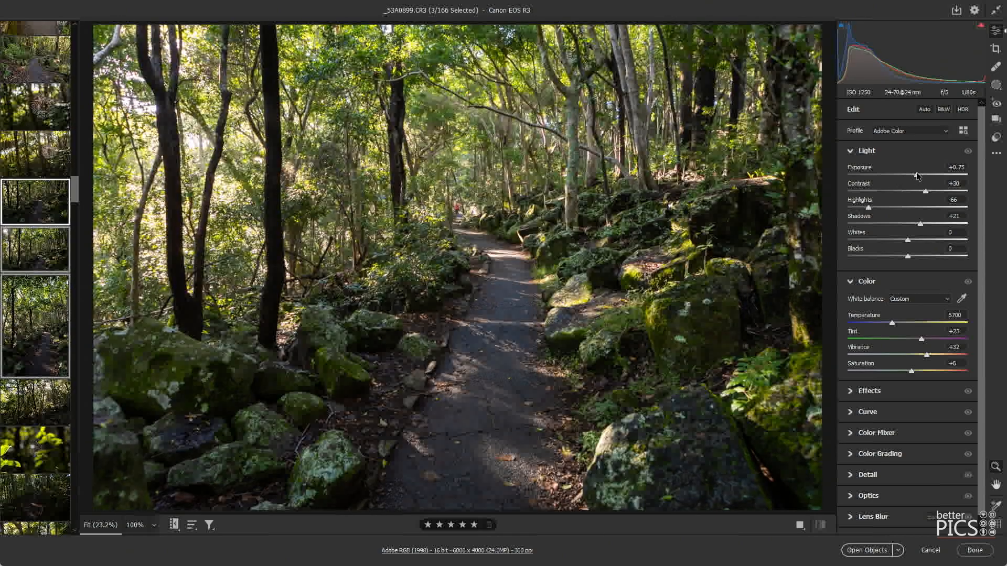
left_click(898, 324)
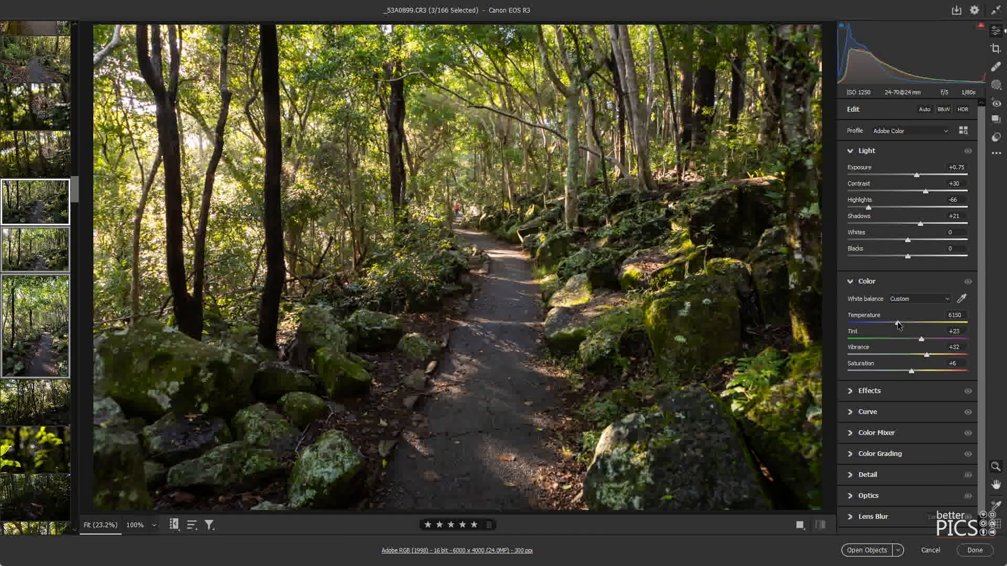
left_click(856, 209)
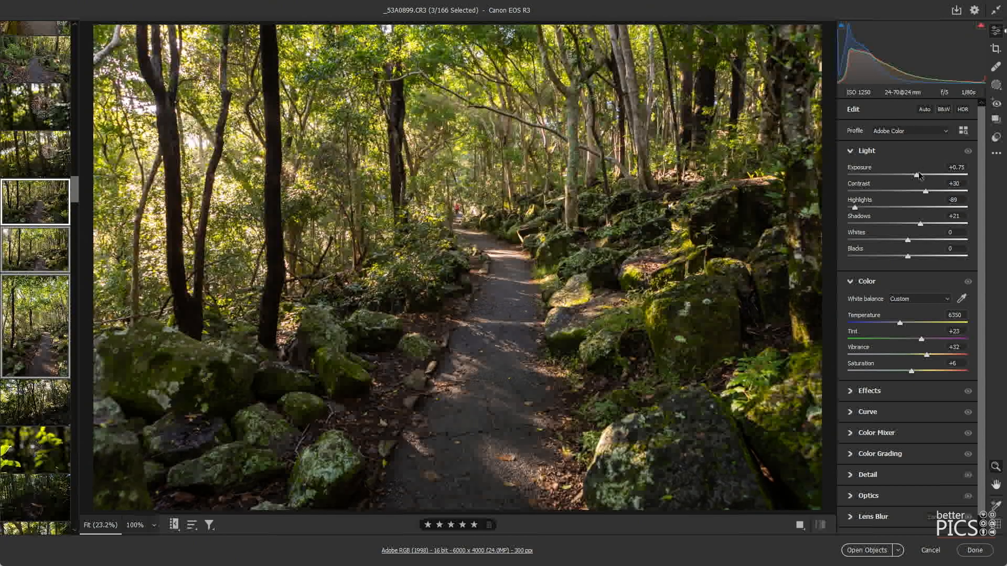
left_click_drag(915, 176, 917, 175)
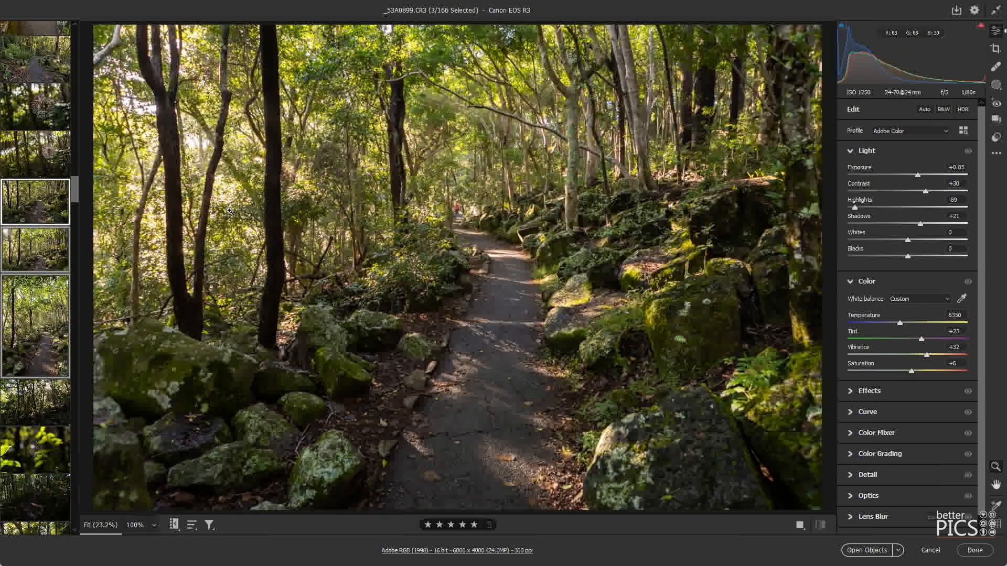
- Set the portrait path photo _53A0904.CR3 to Exposure +0.55, and the forest photo _53A0909.CR3 to Exposure +0.55 and Temperature 5950
left_click(23, 331)
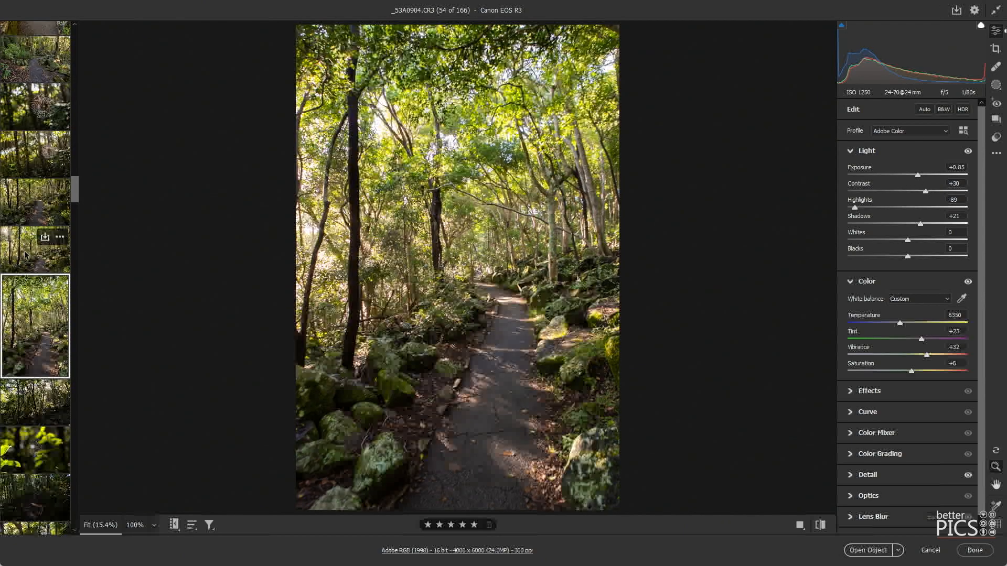
left_click_drag(918, 176, 913, 178)
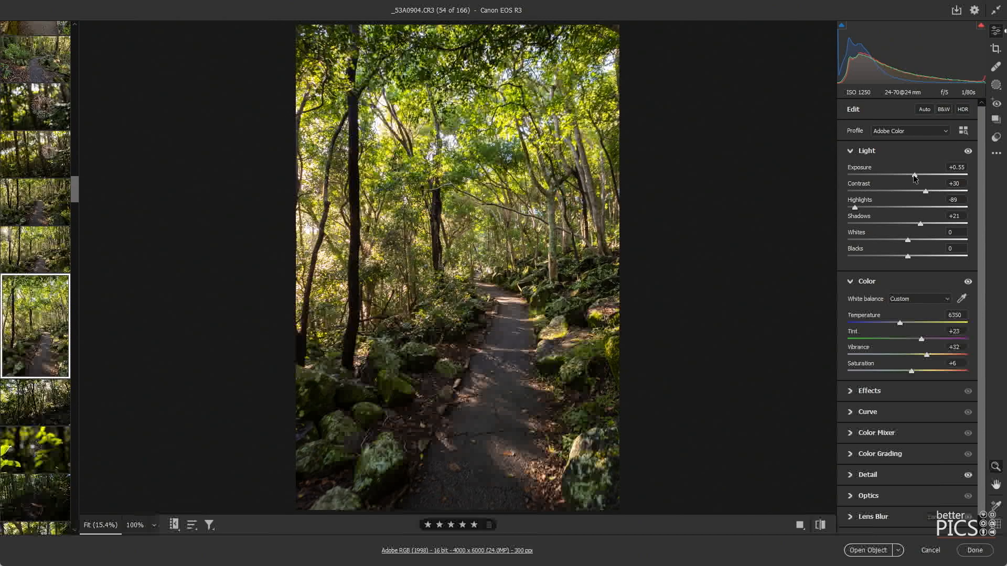
left_click(42, 413)
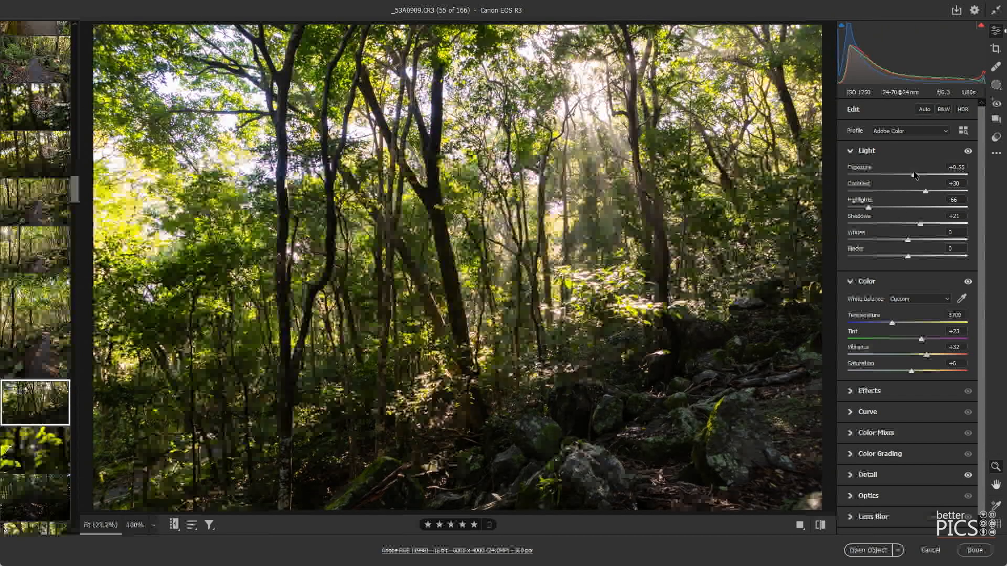
left_click_drag(891, 323, 895, 323)
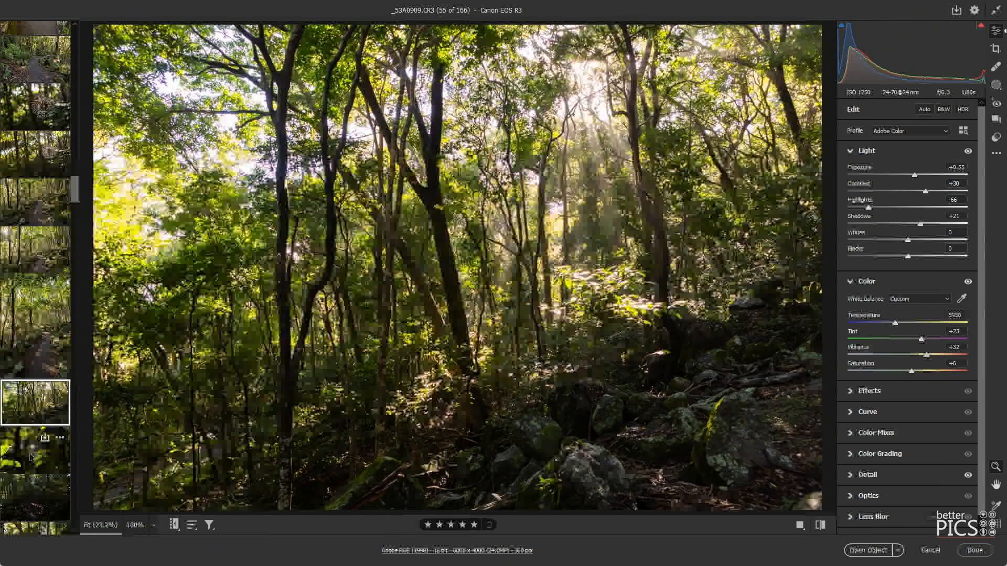
- Set the spider web photo _53A0918.CR3 to Exposure +0.80, Contrast +42 and Highlights -90
left_click(44, 440)
left_click_drag(908, 175, 933, 191)
left_click_drag(869, 208, 853, 207)
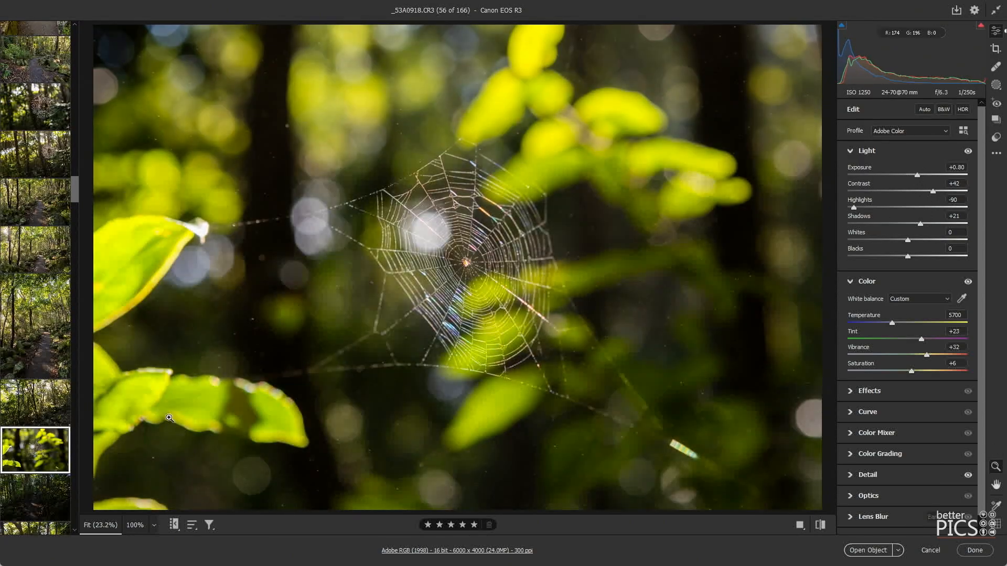
- Set _53A0923.CR3 and the two forest path photos after it together to Exposure +1.40, Highlights -87 and Temperature 6500
scroll(46, 280, "down", 4)
left_click(44, 247)
left_click(44, 394, "shift")
left_click_drag(907, 175, 924, 176)
left_click_drag(868, 208, 856, 207)
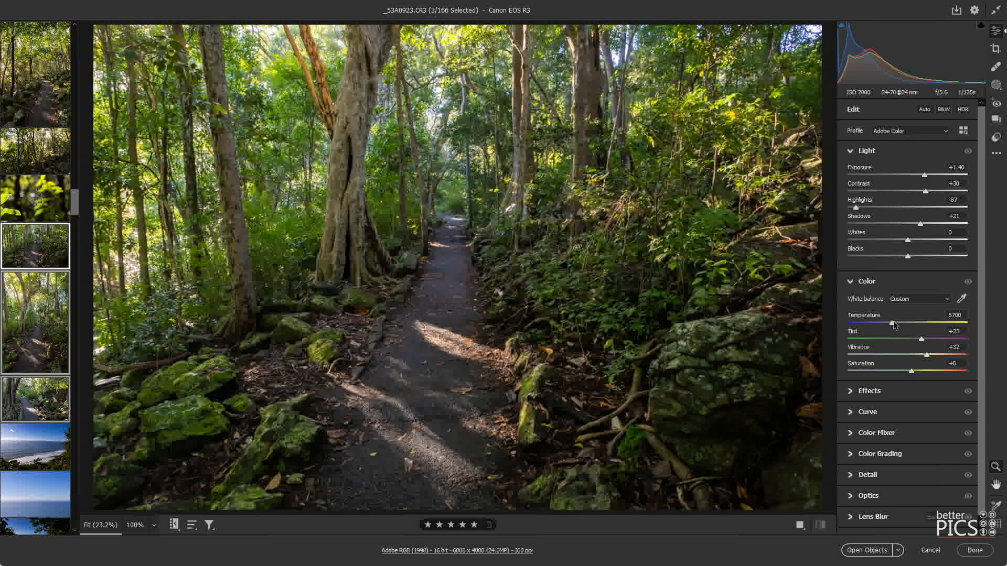
left_click_drag(892, 323, 902, 323)
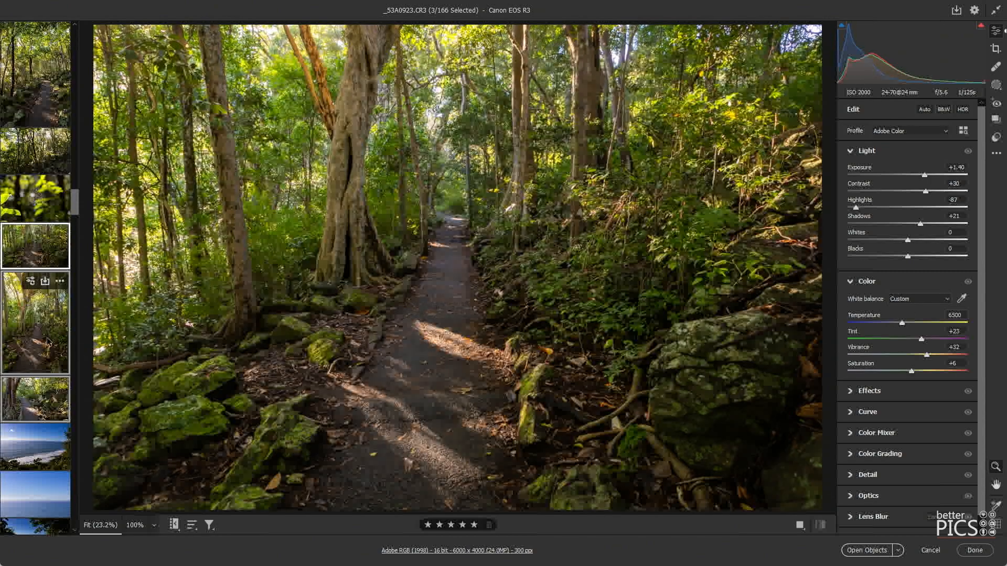
- Review _53A0924.CR3 and set the large tree path photo _53A0927.CR3 to Exposure +1.65, Contrast +40 and Highlights -100
left_click(57, 365)
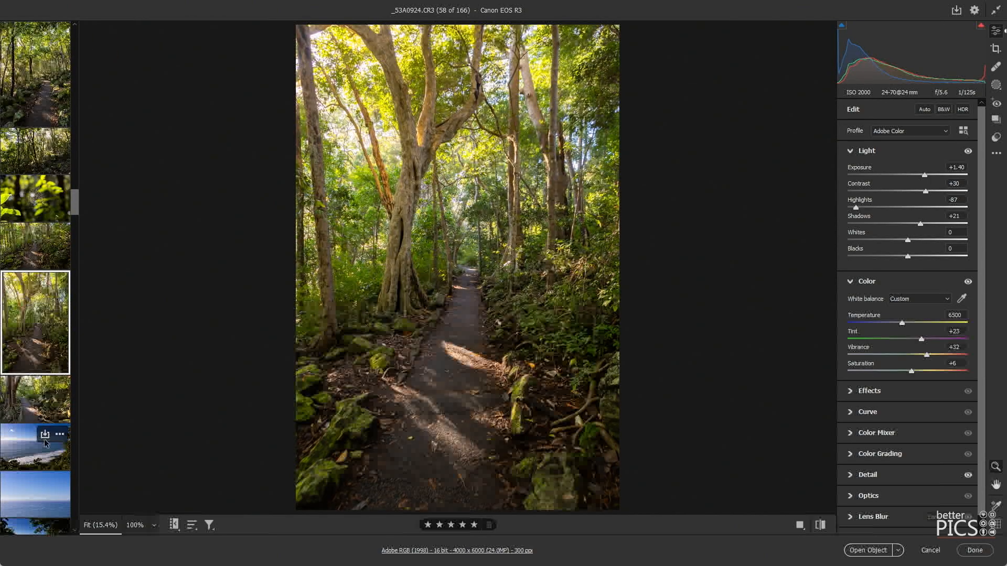
left_click(35, 404)
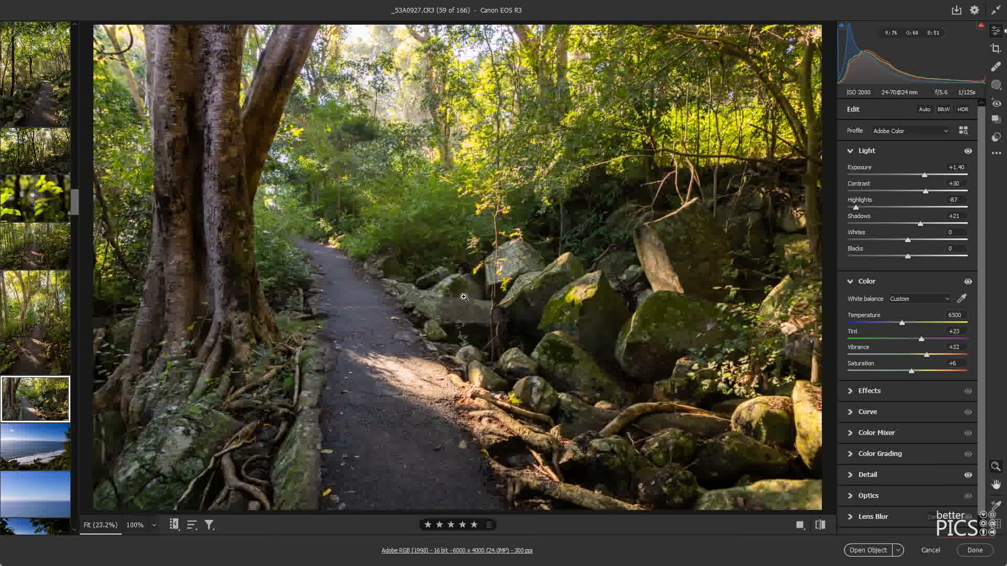
left_click_drag(927, 195, 927, 174)
left_click_drag(856, 207, 844, 208)
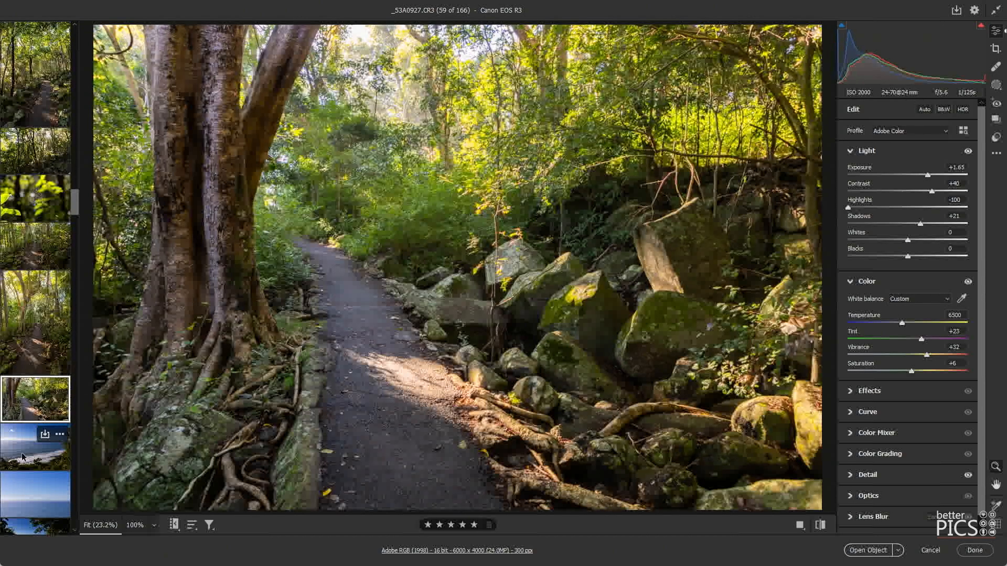
- Straighten the ocean photo _53A0929.CR3 along its horizon, apply the crop and return to _53A0927.CR3
left_click(19, 437)
scroll(26, 430, "down", 5)
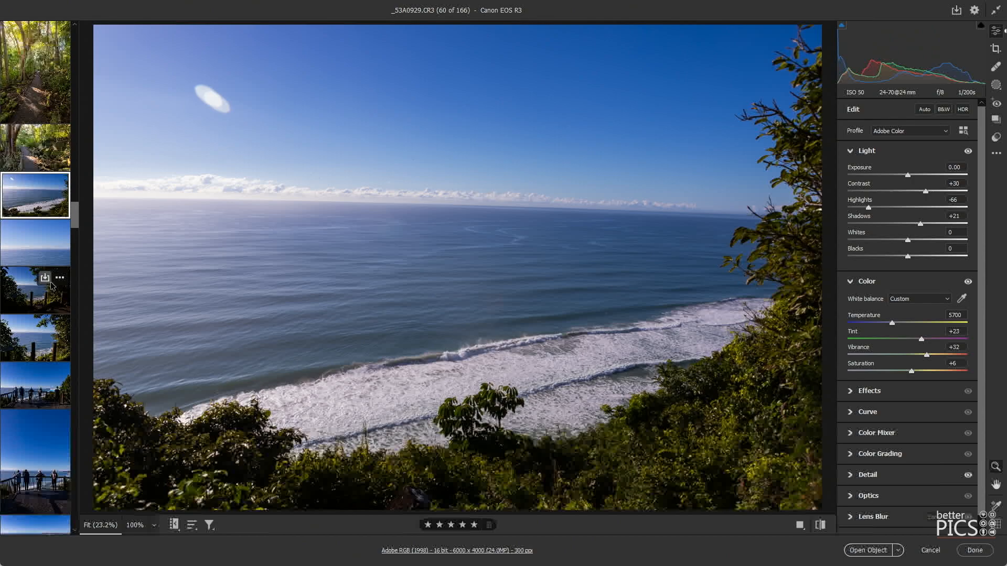
key("c")
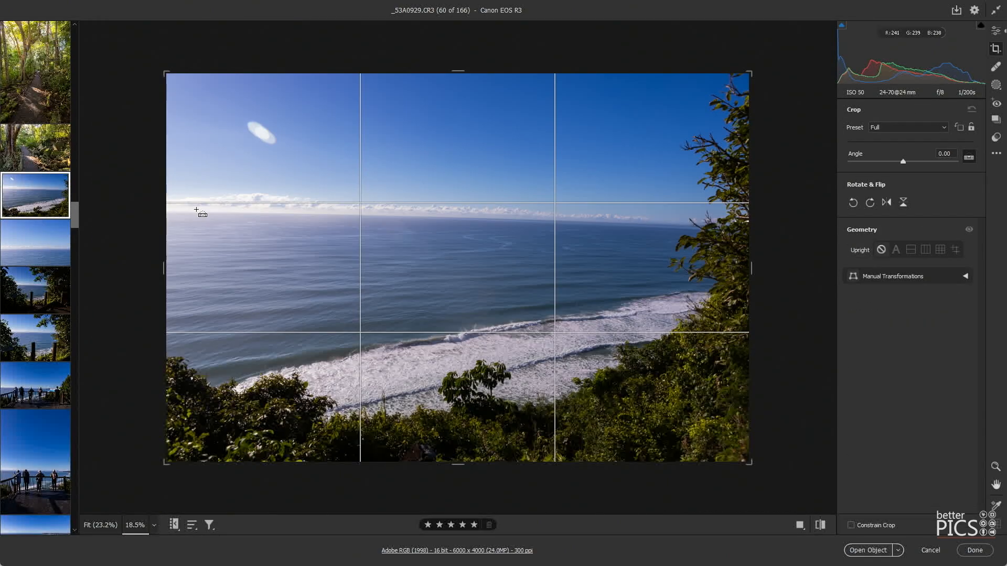
left_click_drag(190, 213, 643, 226)
key("Return")
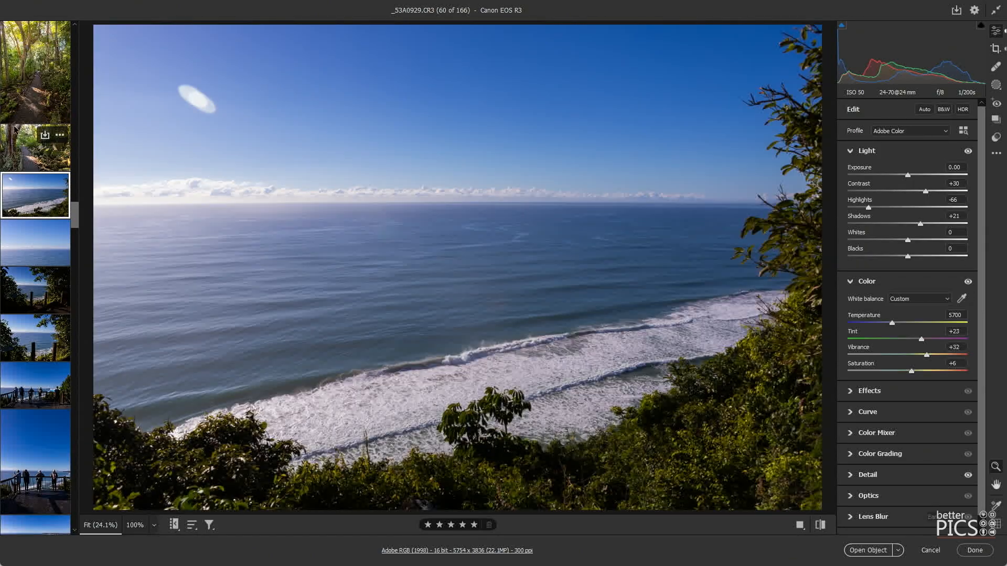
left_click(18, 145)
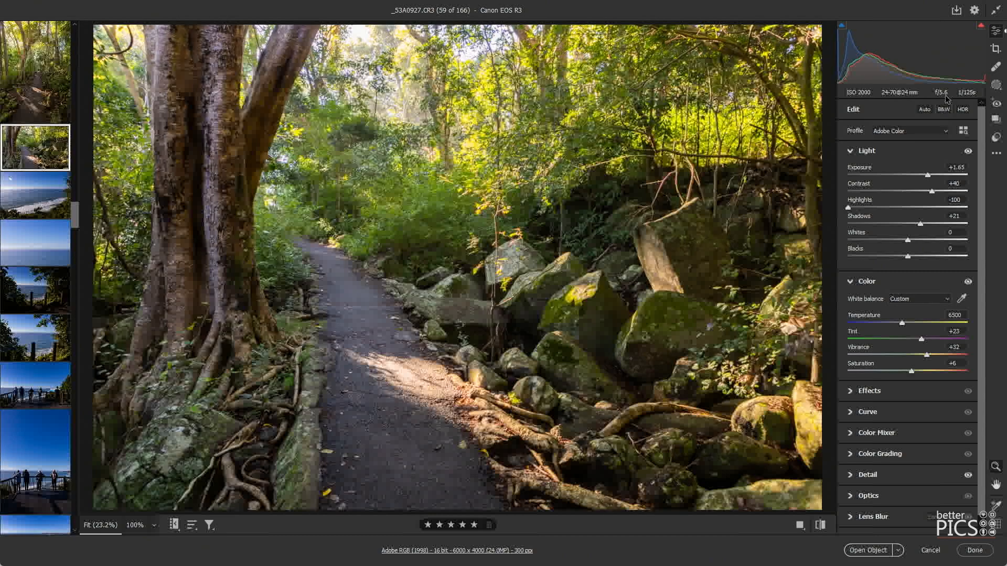
- Set the ocean and surf photo _53A0929.CR3 to Temperature 6400, Exposure +0.45 and Highlights -90
left_click(45, 201)
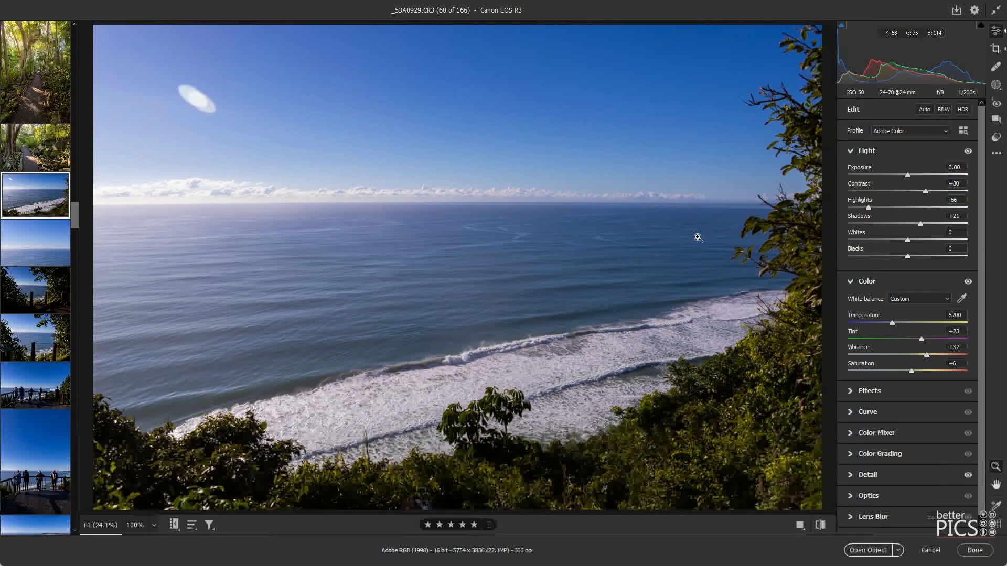
left_click(899, 323)
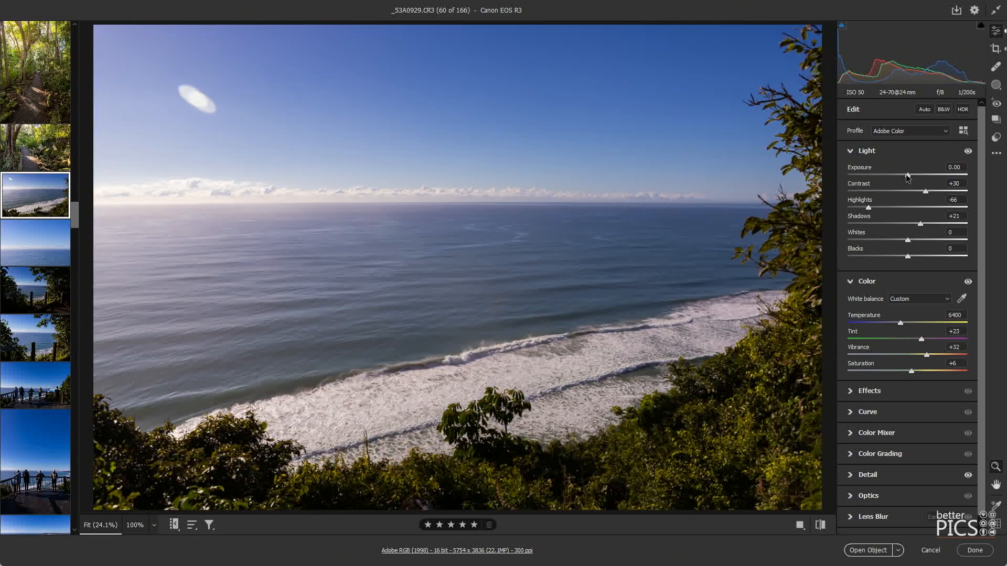
left_click_drag(907, 175, 913, 176)
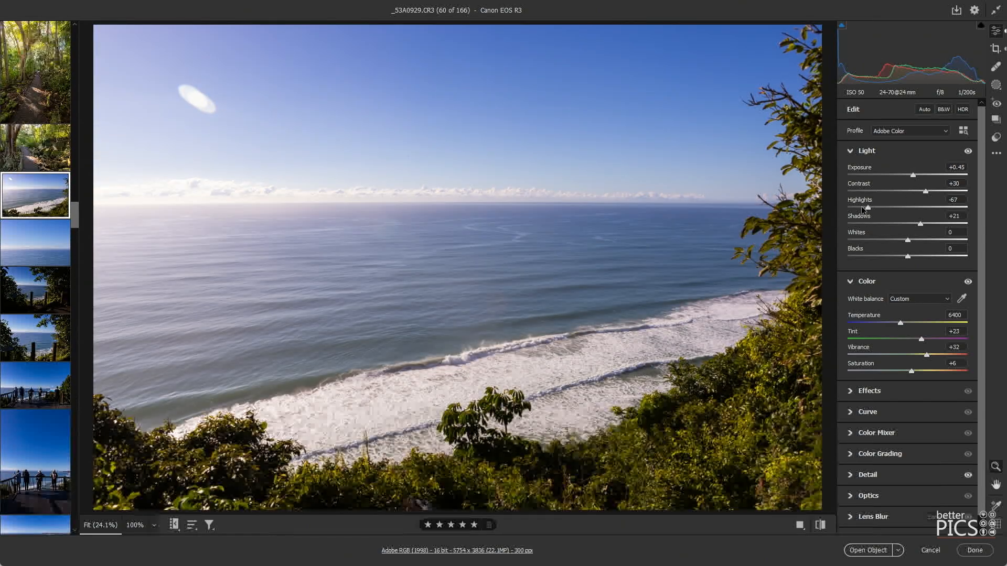
left_click_drag(861, 207, 853, 207)
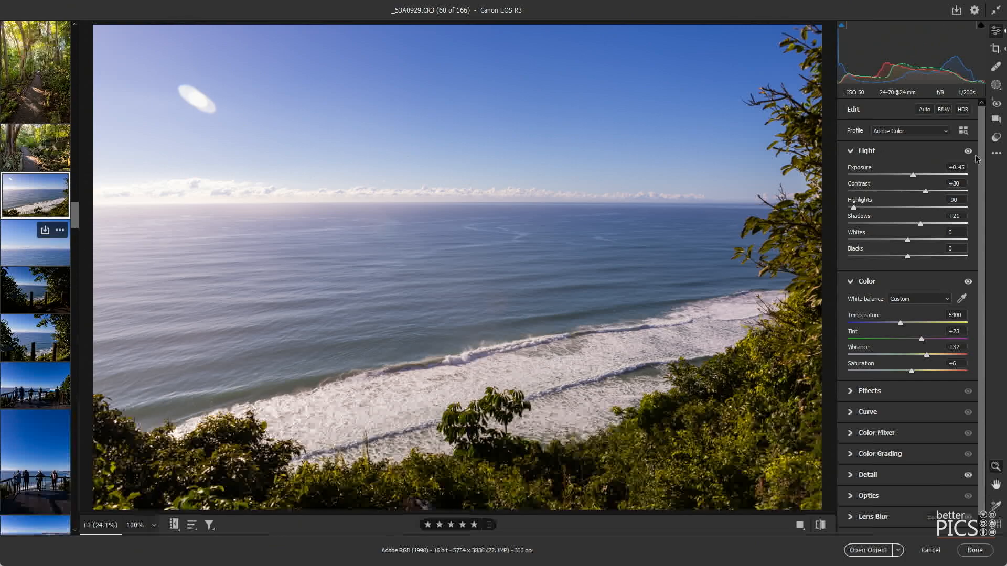
- Set the ocean horizon photo _53A0930.CR3 to Temperature 6700, Exposure +0.25, Contrast +50 and Highlights -85
key("Right")
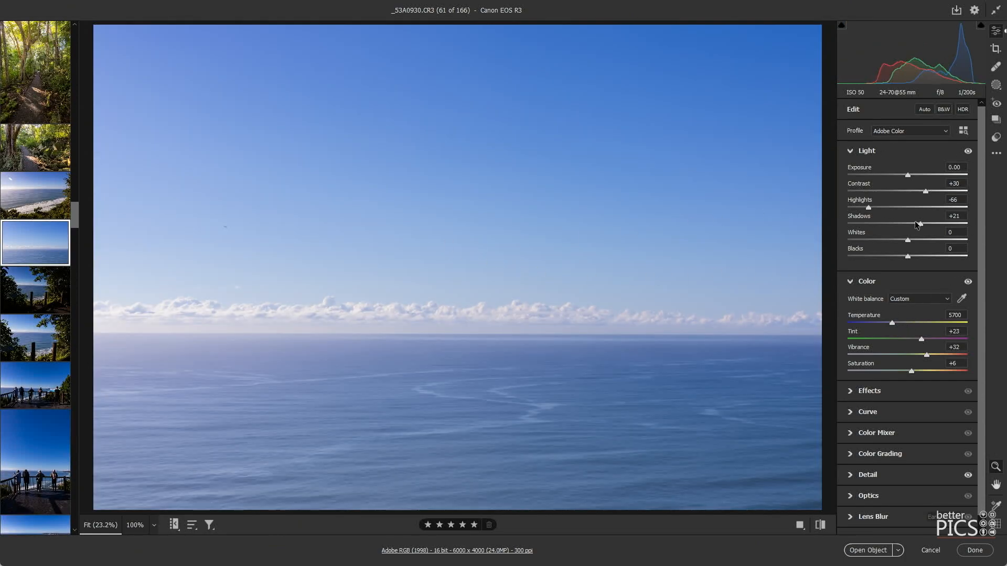
left_click_drag(901, 323, 912, 324)
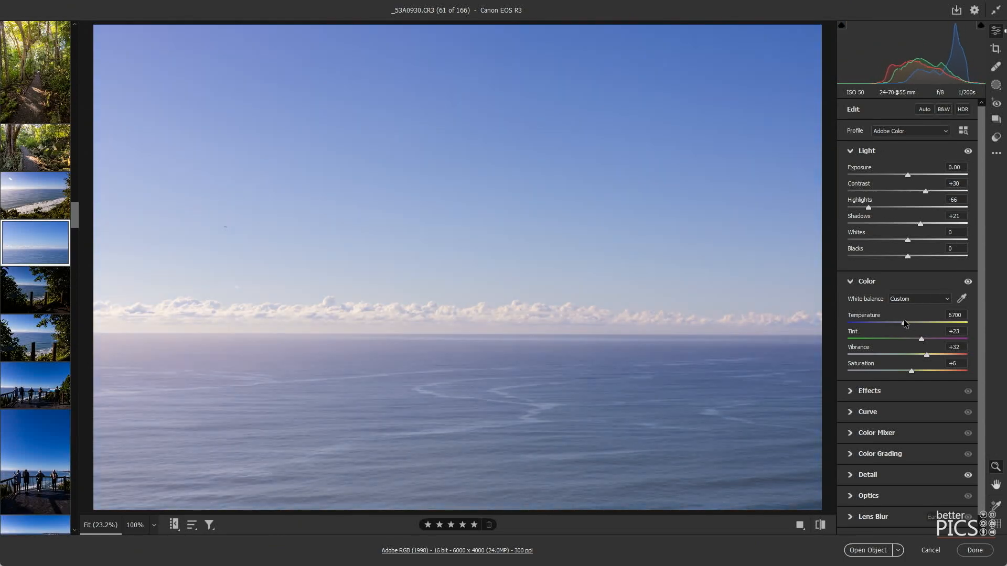
left_click_drag(926, 191, 911, 175)
left_click_drag(867, 207, 857, 207)
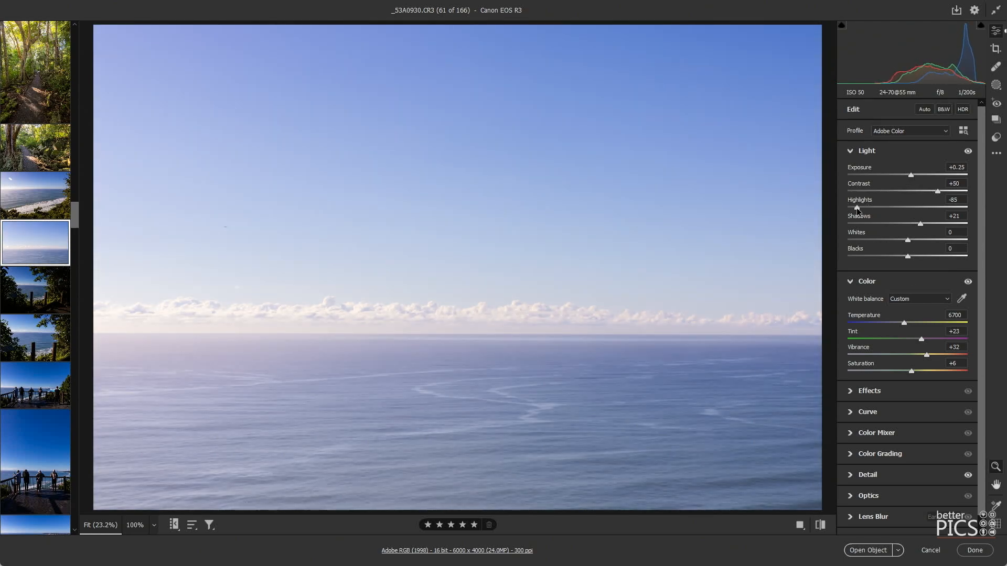
- Lower the open seascape's exposure to -0.10, and set Exposure +1.60, Highlights -100 and Shadows +32 on the fence-post photo _53A0933.CR3
left_click_drag(911, 175, 906, 176)
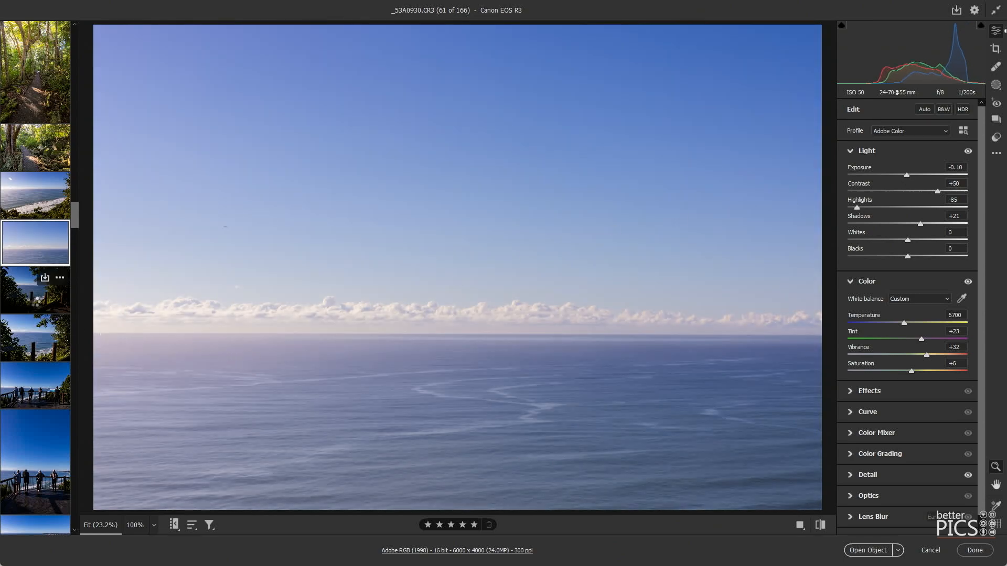
left_click(35, 302)
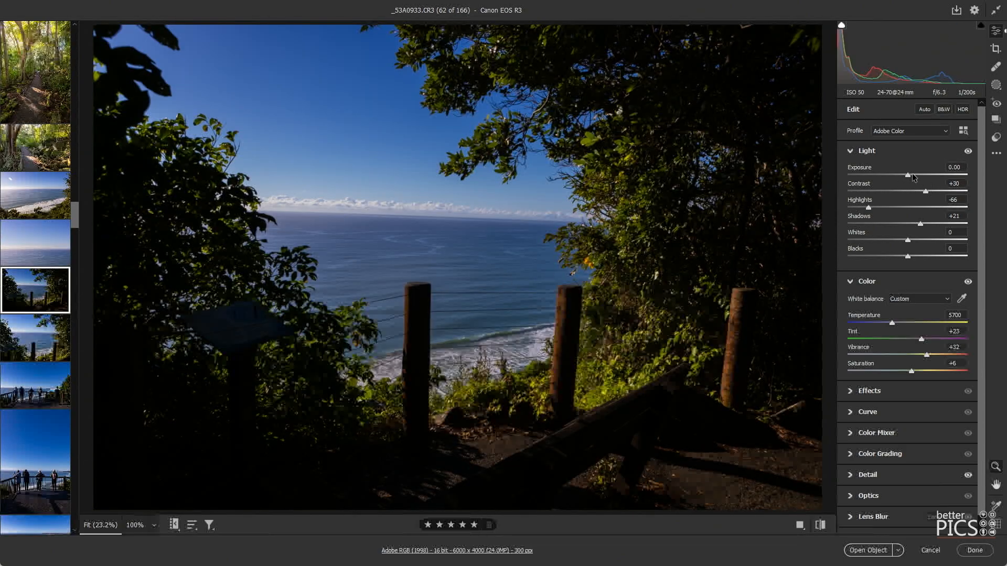
left_click_drag(912, 176, 930, 175)
left_click_drag(868, 208, 848, 207)
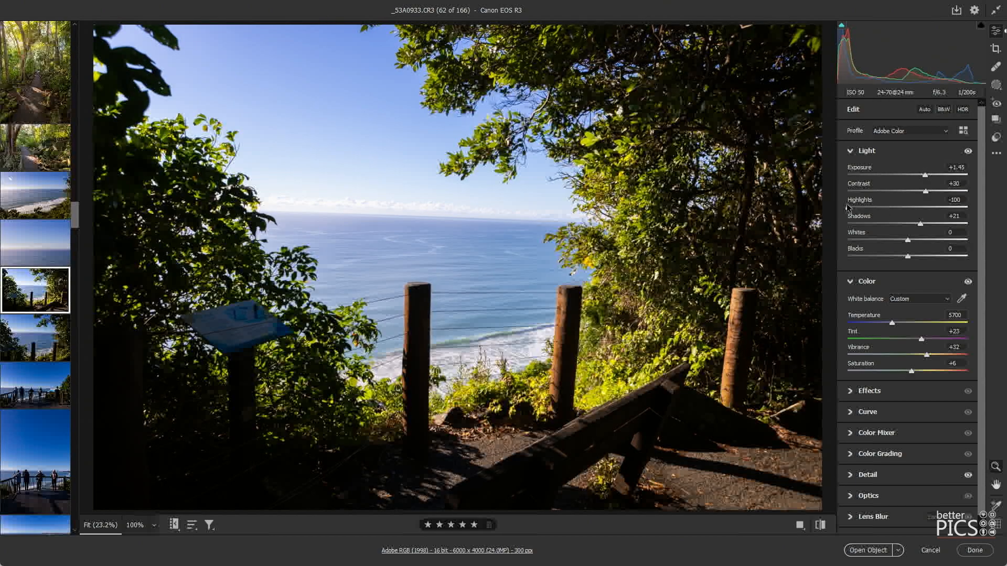
left_click_drag(920, 224, 928, 220)
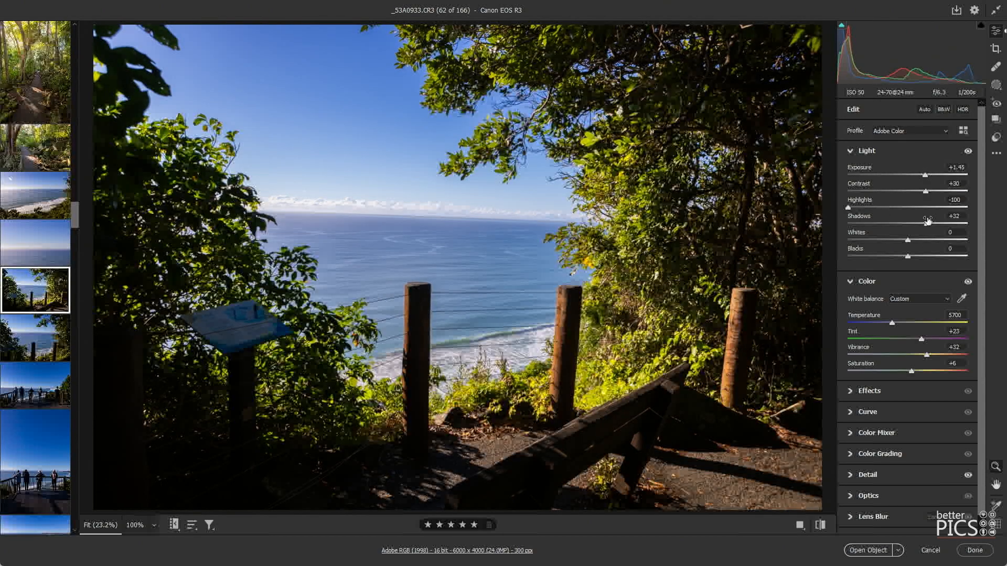
left_click_drag(930, 179, 930, 177)
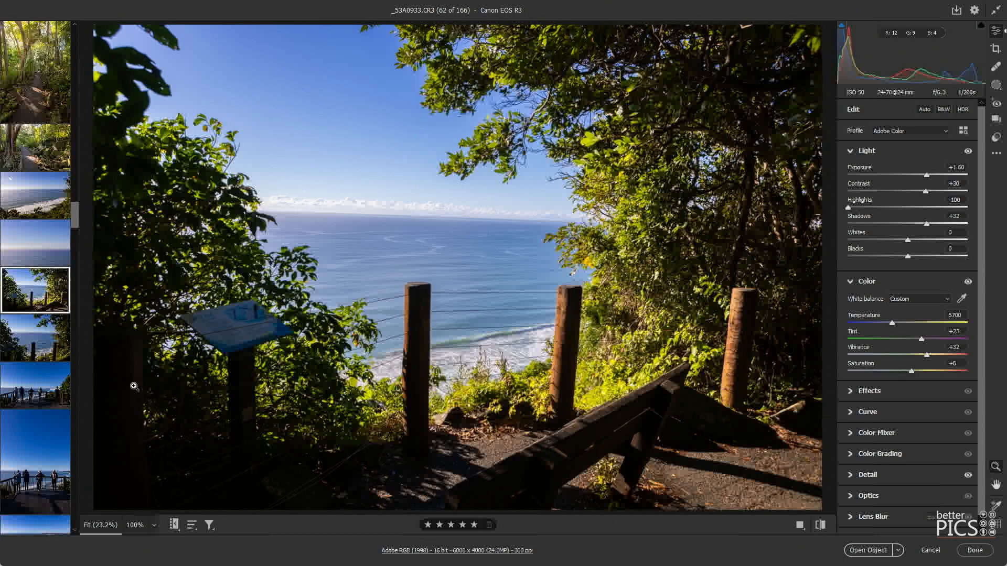
- Synchronize all settings from _53A0933.CR3 to the neighbouring photo _53A0935.CR3, and set the second photo's exposure to +0.85
left_click(26, 340)
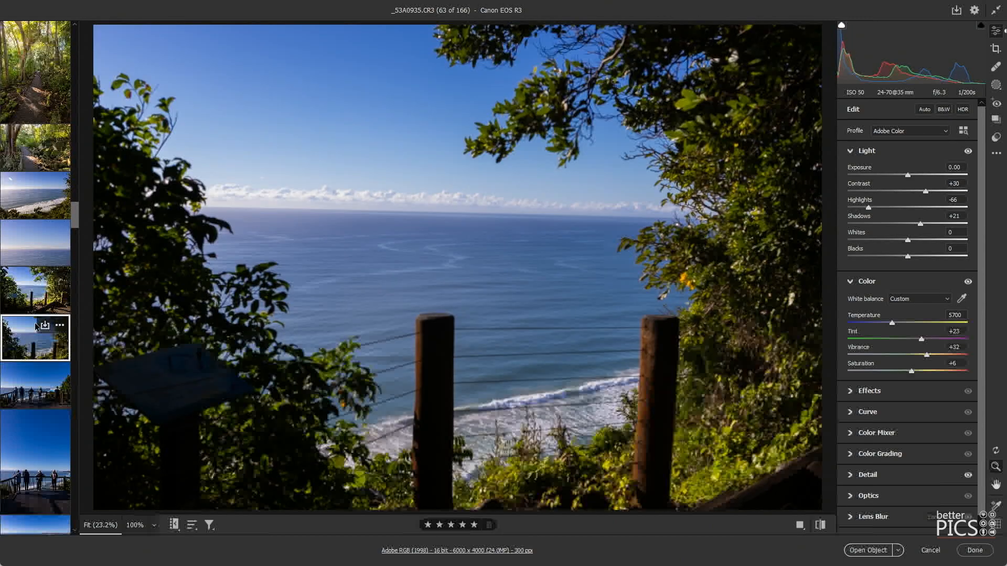
left_click(26, 291)
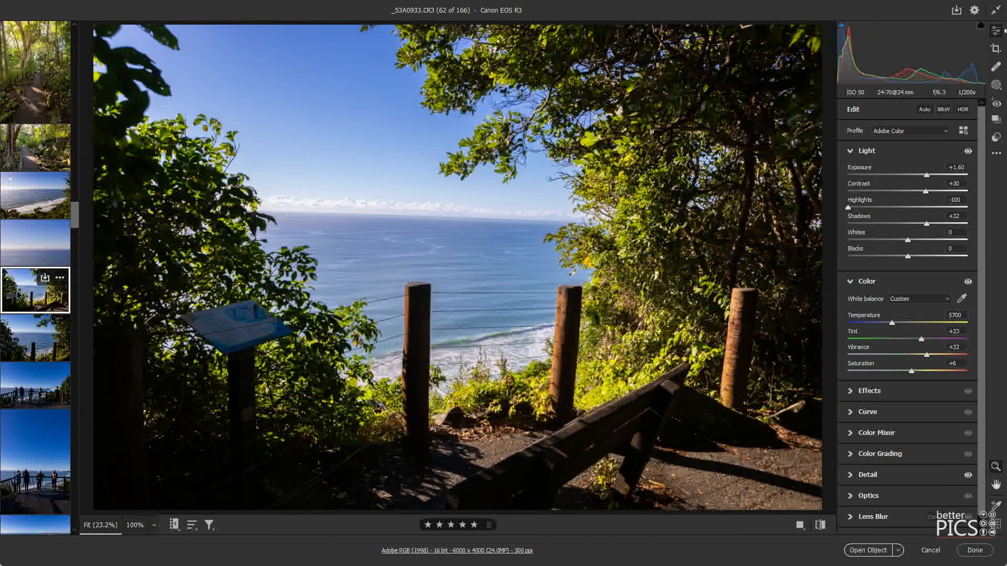
left_click(18, 338, "shift")
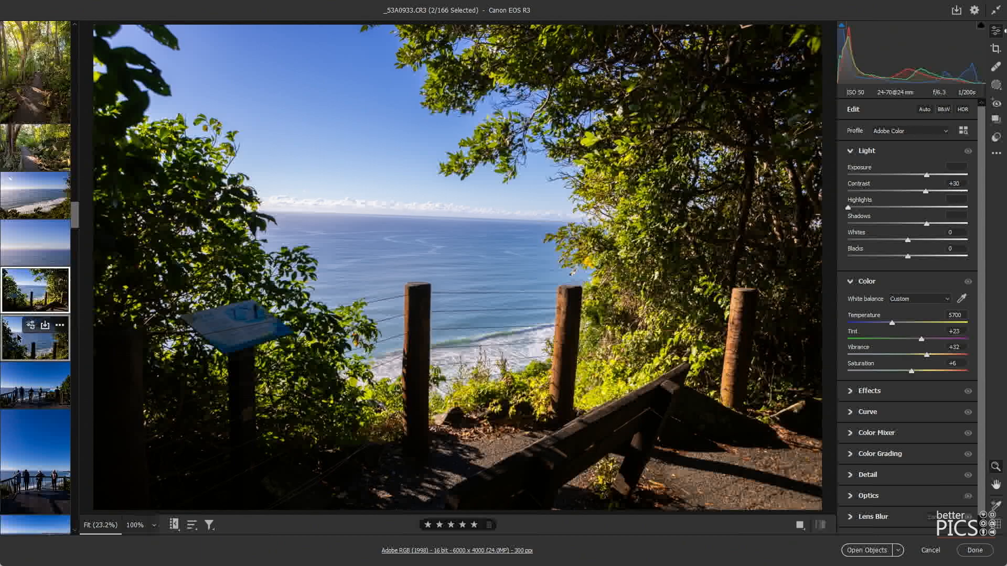
key("alt+s")
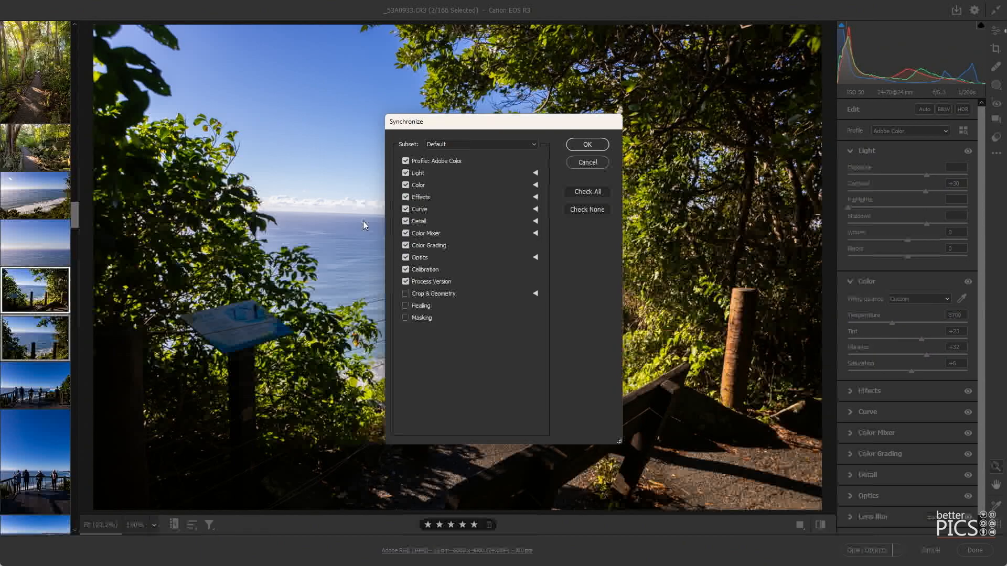
left_click(483, 144)
left_click(475, 162)
left_click(582, 146)
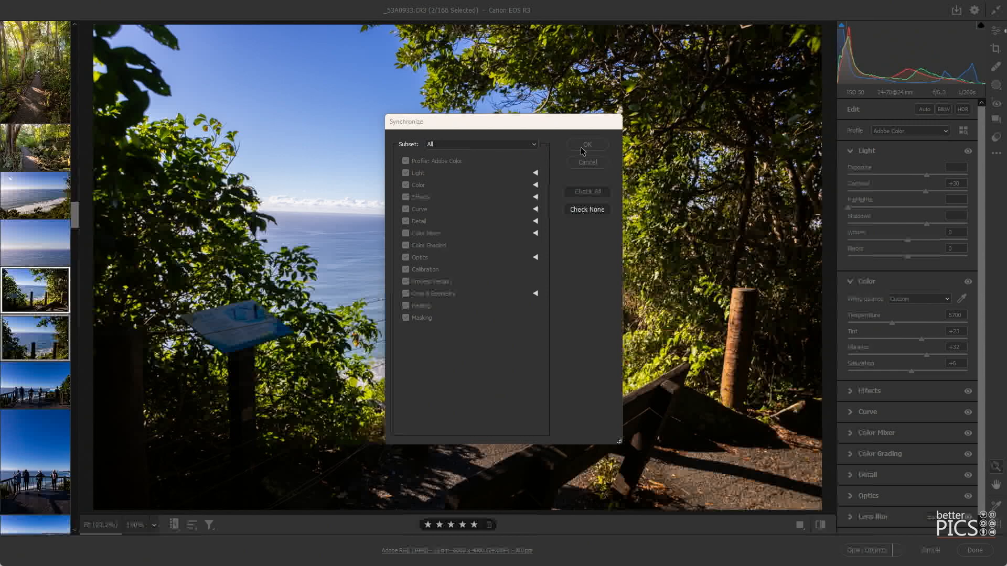
left_click(40, 352)
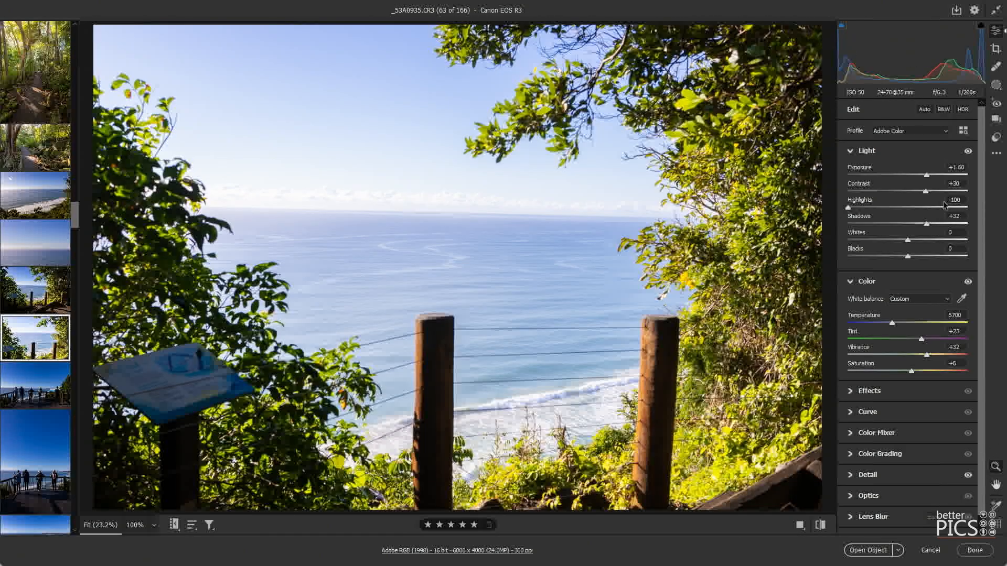
left_click_drag(921, 177, 918, 176)
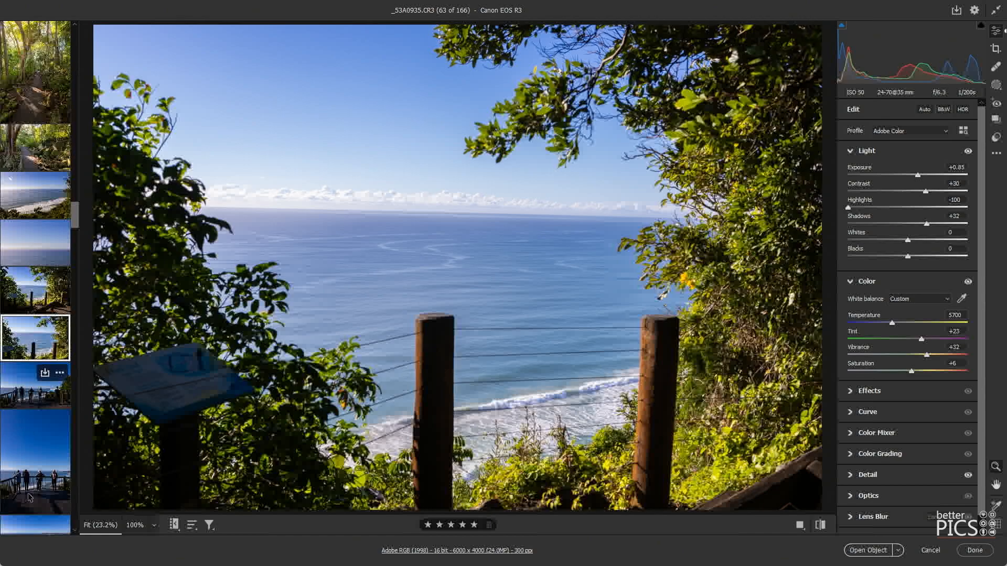
- Set Exposure +0.80, Highlights -92 and Temperature 7150 together on the two photos of people at the lookout railing, and view the portrait one
scroll(30, 485, "down", 3)
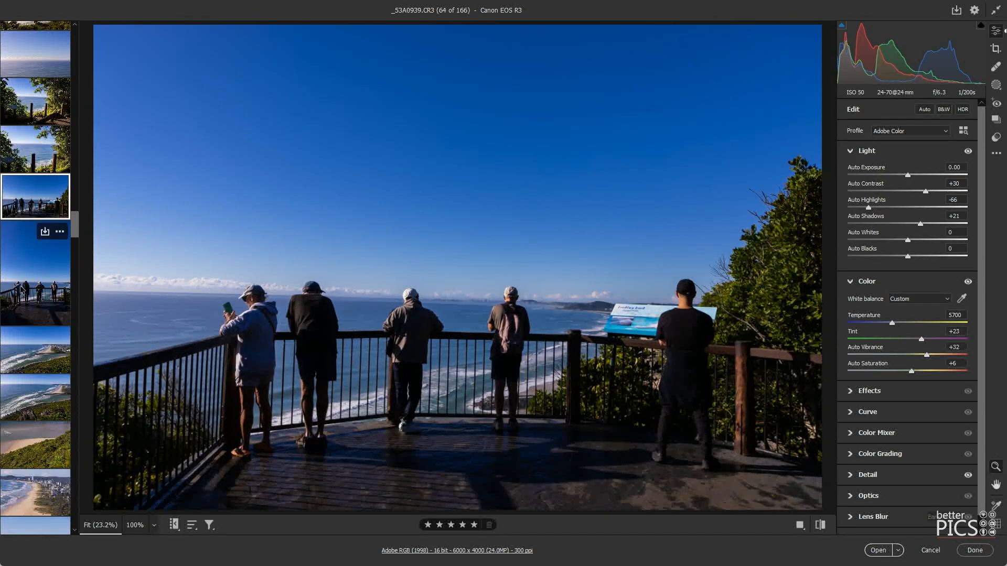
left_click(35, 273, "shift")
left_click_drag(908, 175, 918, 177)
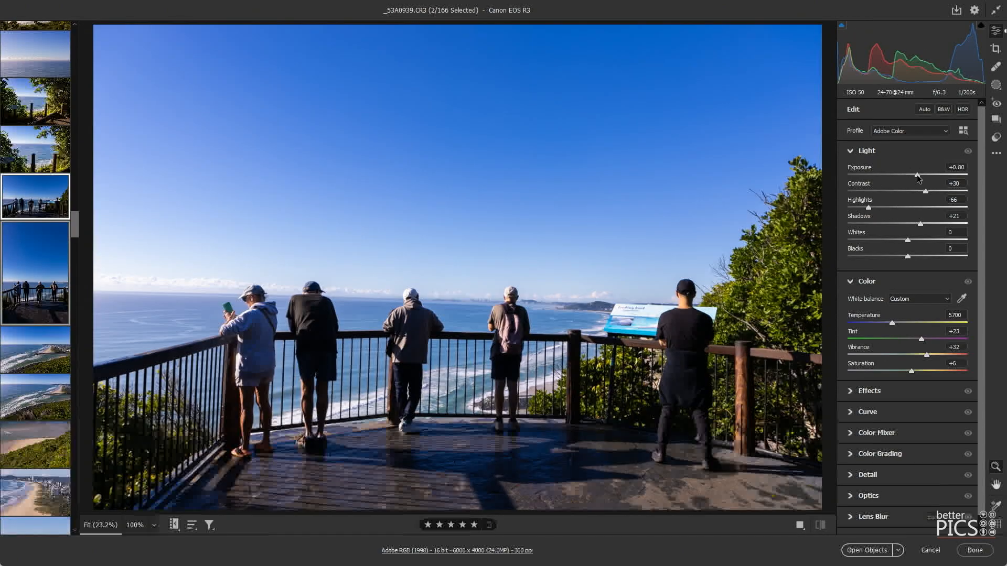
left_click_drag(899, 326, 913, 324)
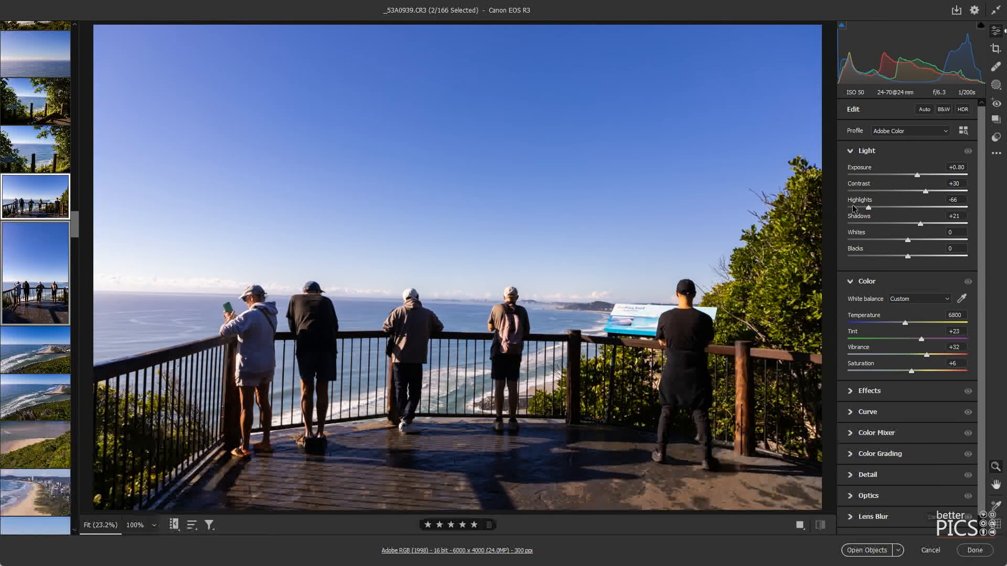
left_click_drag(853, 208, 853, 208)
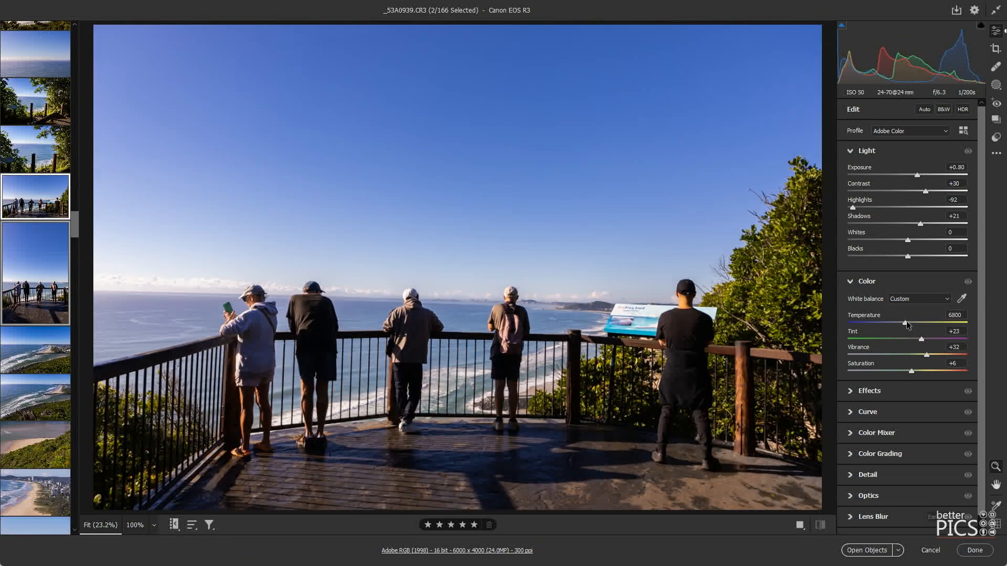
left_click_drag(906, 325, 911, 324)
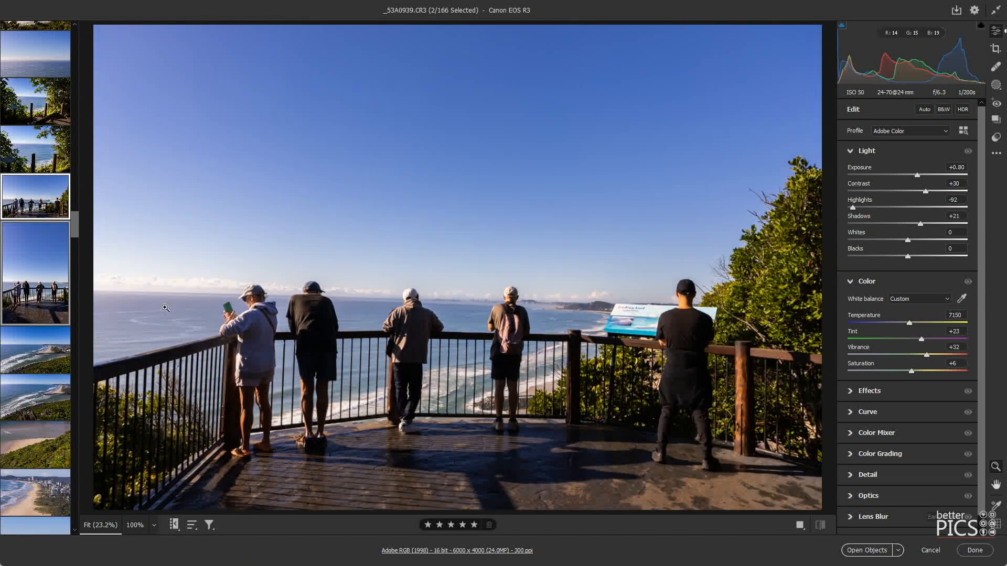
left_click(52, 309)
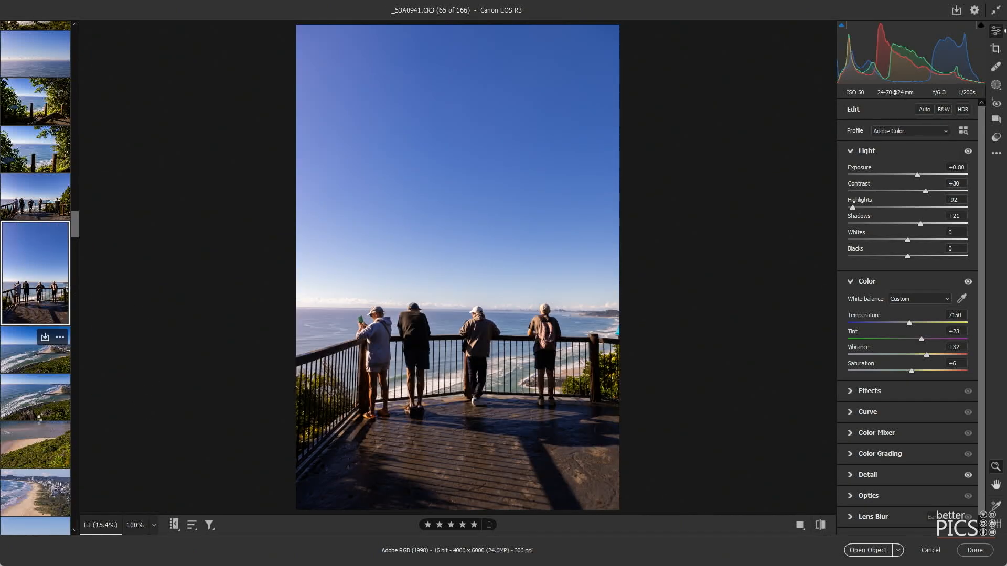
- Apply Exposure +0.30, Contrast +55, Highlights -83 and Temperature 6200 to all coastline photos from _53A0945.CR3 through the last one before the empty deck shots
left_click(24, 361)
scroll(28, 455, "down", 1)
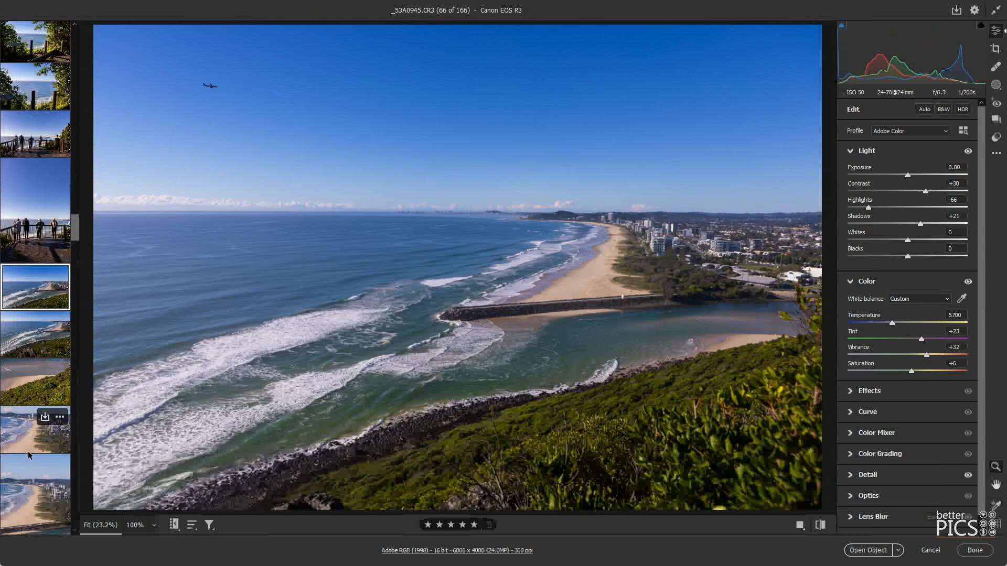
scroll(28, 455, "down", 5)
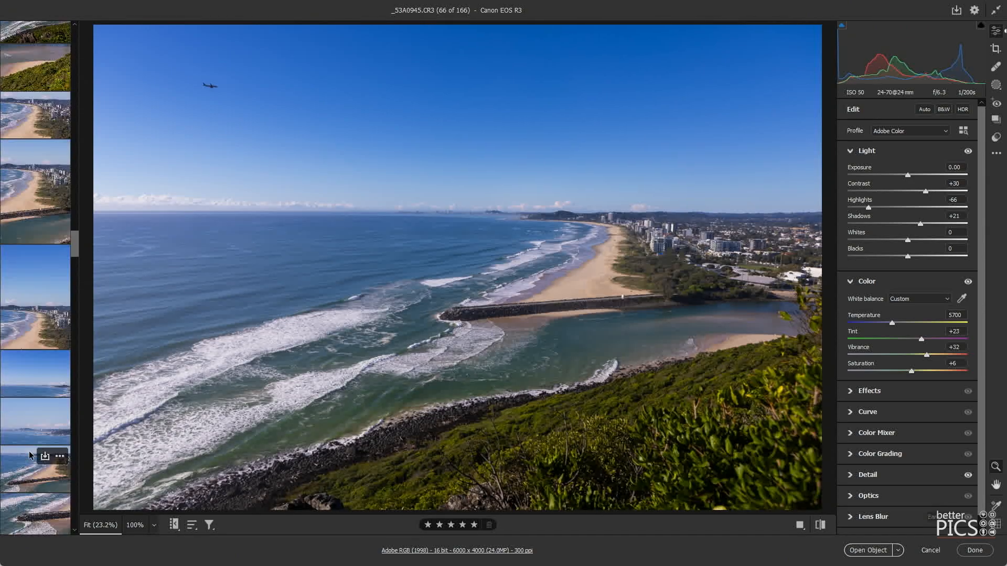
scroll(29, 455, "down", 2)
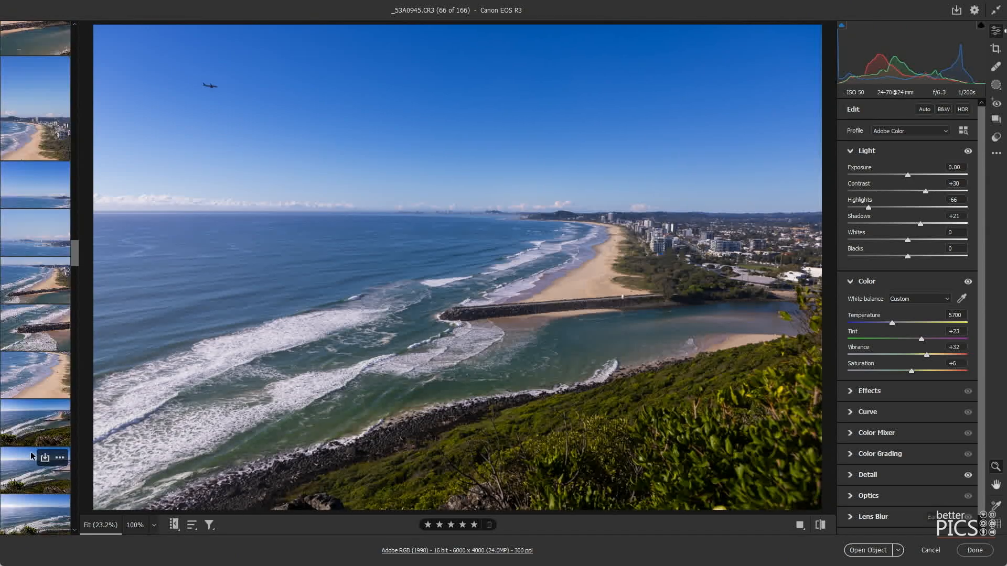
scroll(32, 456, "down", 5)
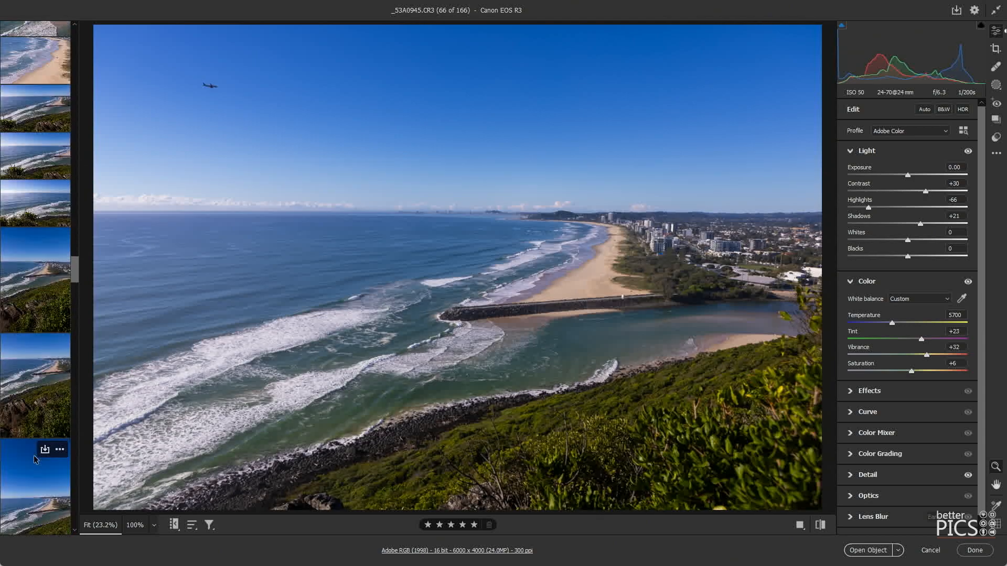
scroll(34, 459, "down", 4)
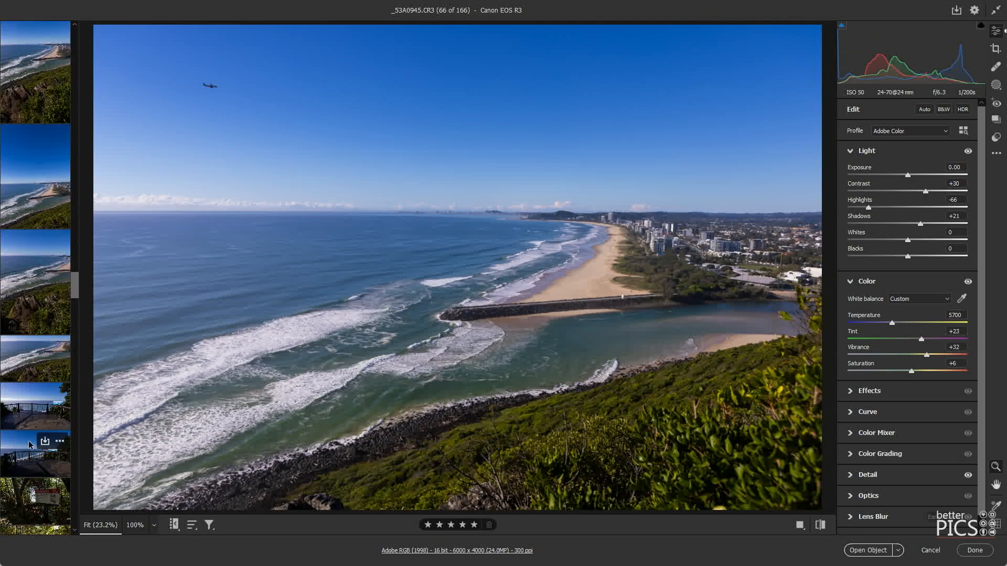
left_click(29, 347, "shift")
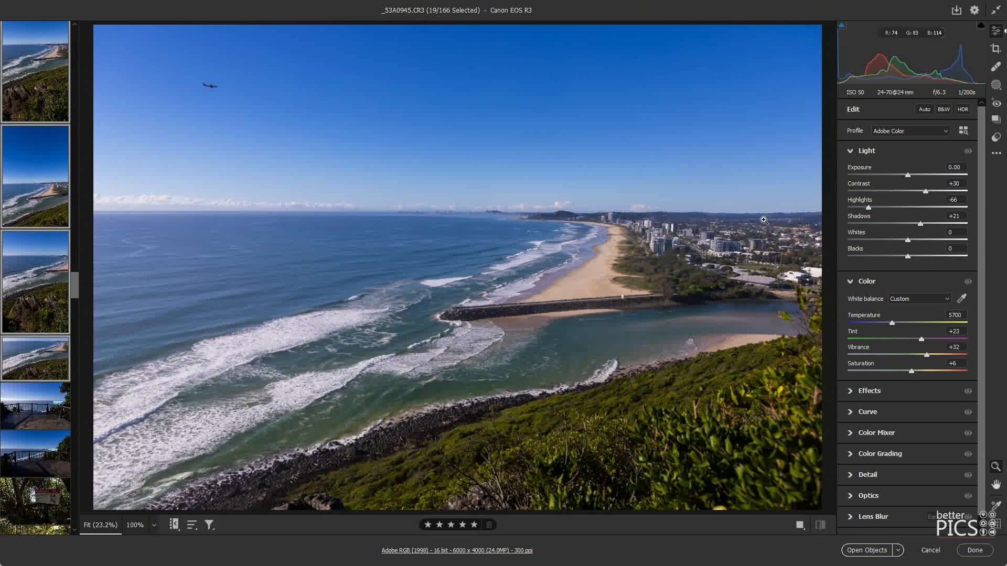
left_click_drag(911, 176, 914, 174)
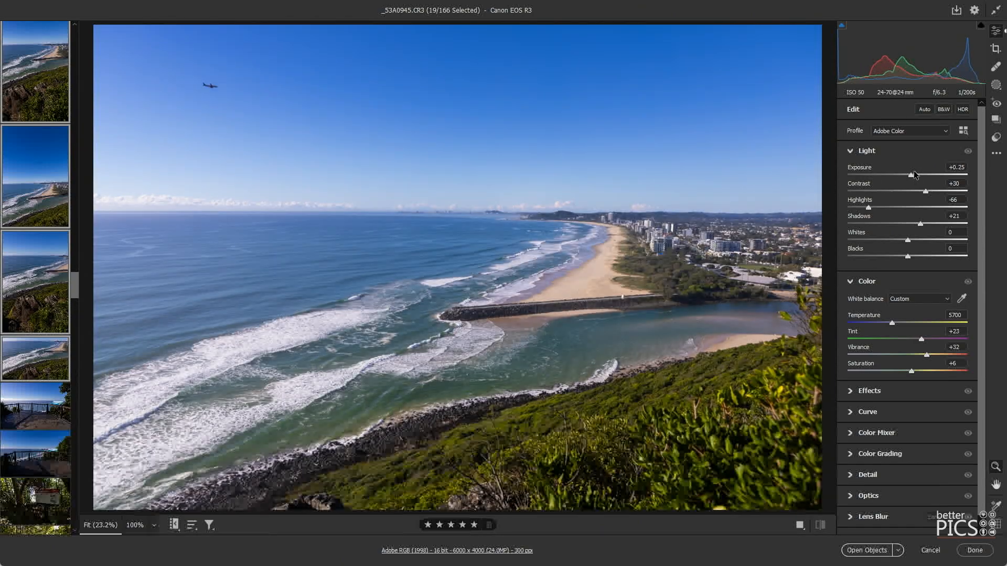
left_click(898, 322)
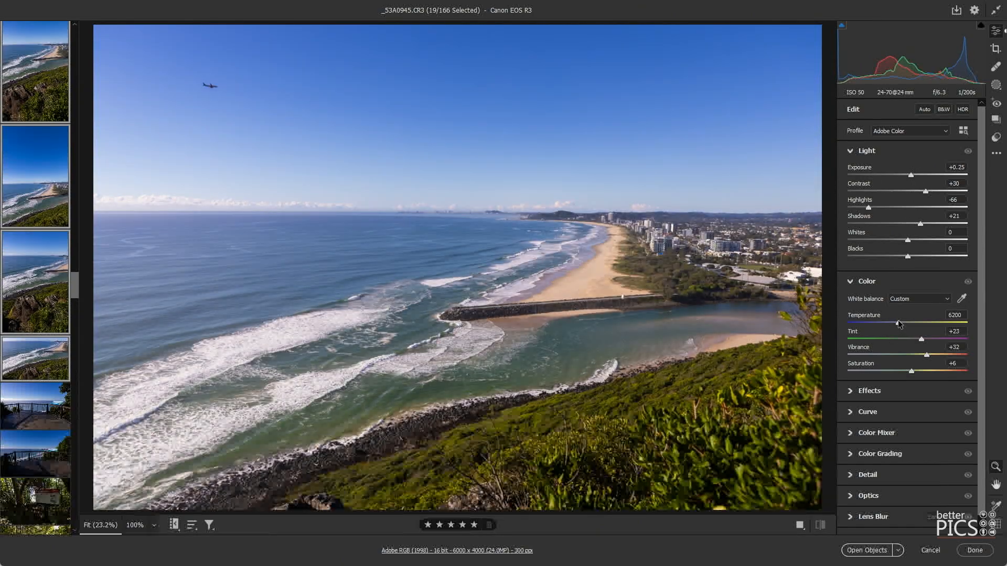
left_click(935, 191)
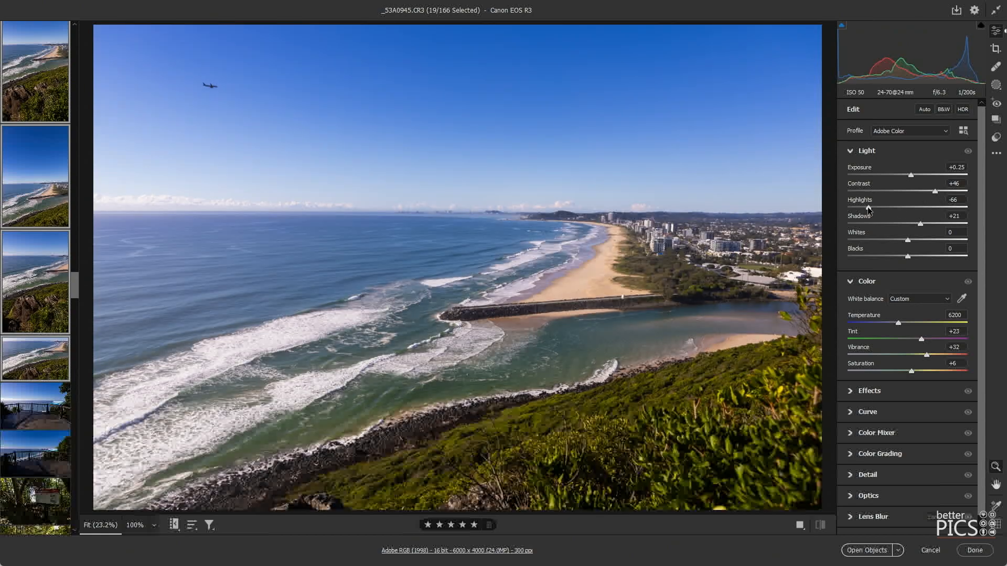
left_click(858, 207)
left_click(940, 190)
left_click(910, 174)
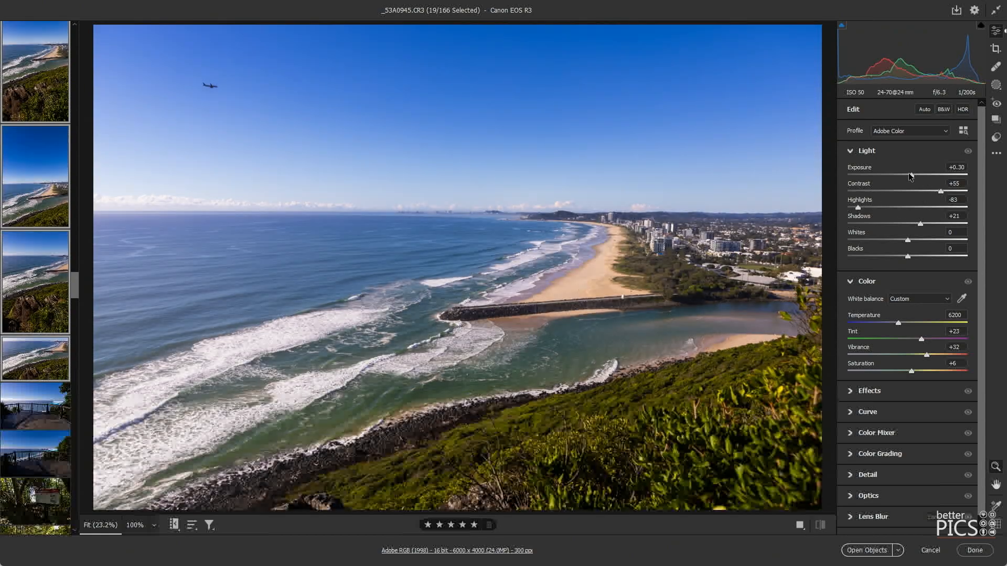
- Set the exposure of _53A0947.CR3, the coastline photo with rocks in the foreground, to +0.40
scroll(28, 231, "up", 10)
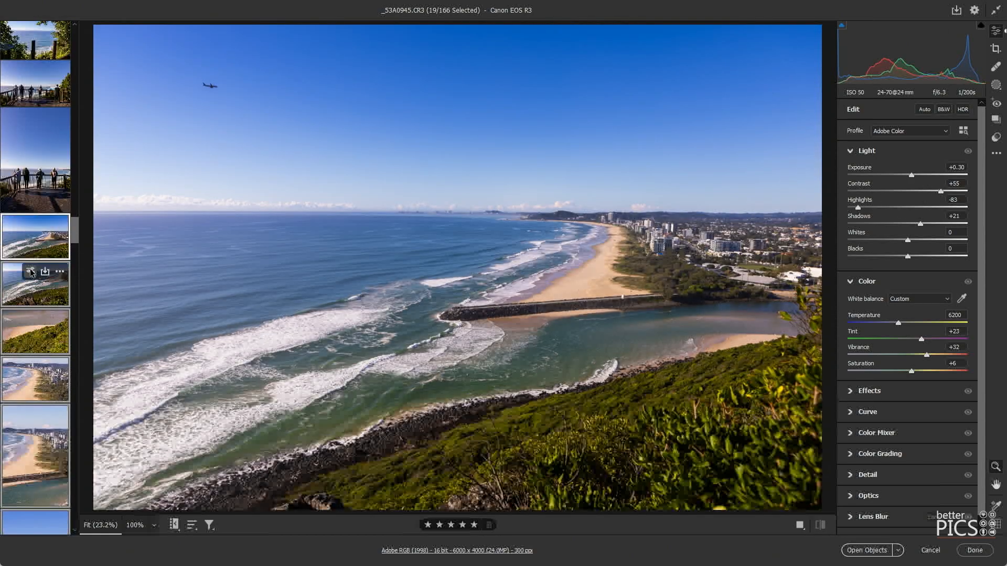
left_click(35, 285)
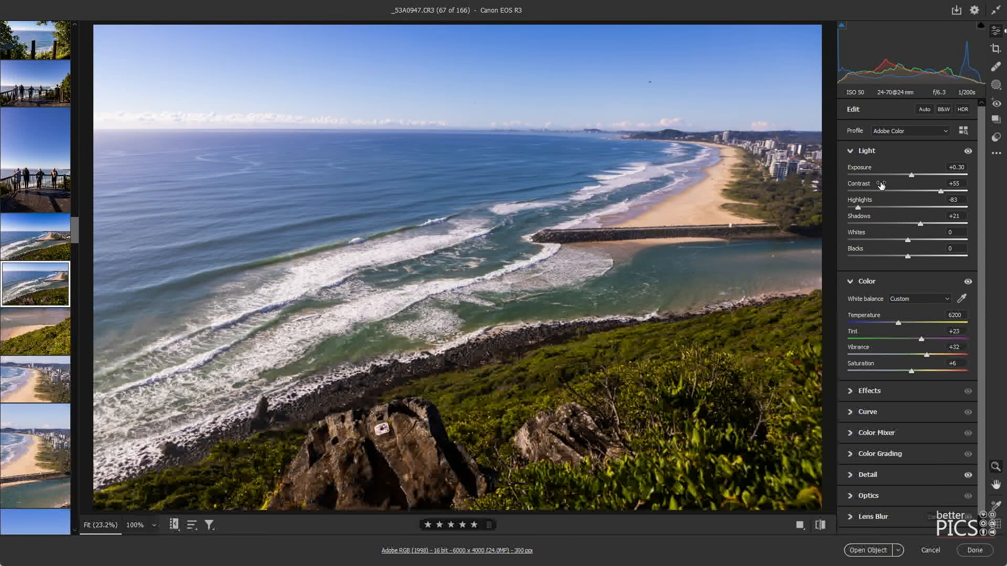
left_click_drag(910, 176, 911, 175)
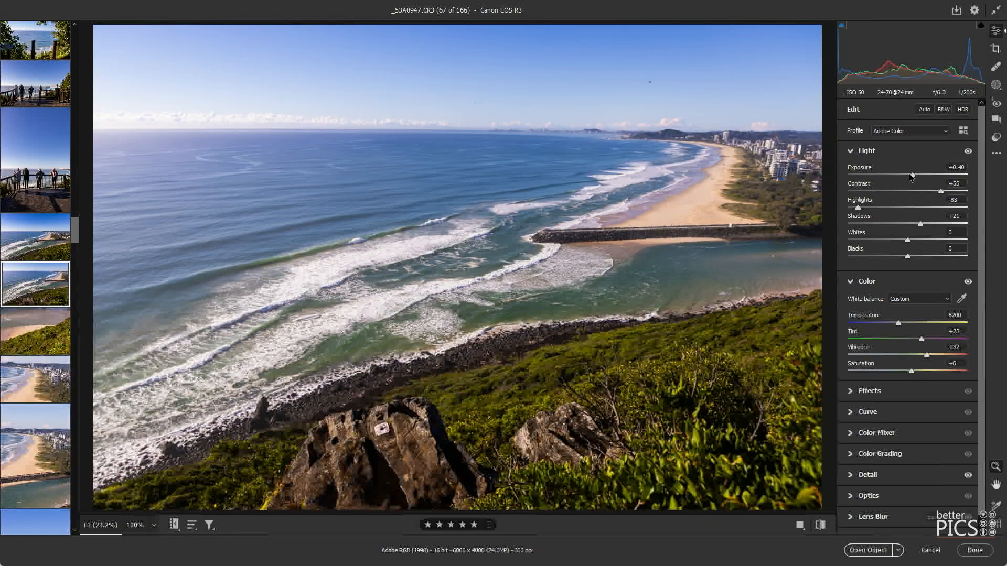
- Raise the exposure of the sandbank and green hillside photo _53A0948.CR3, and shift its white balance cooler and greener
left_click(25, 342)
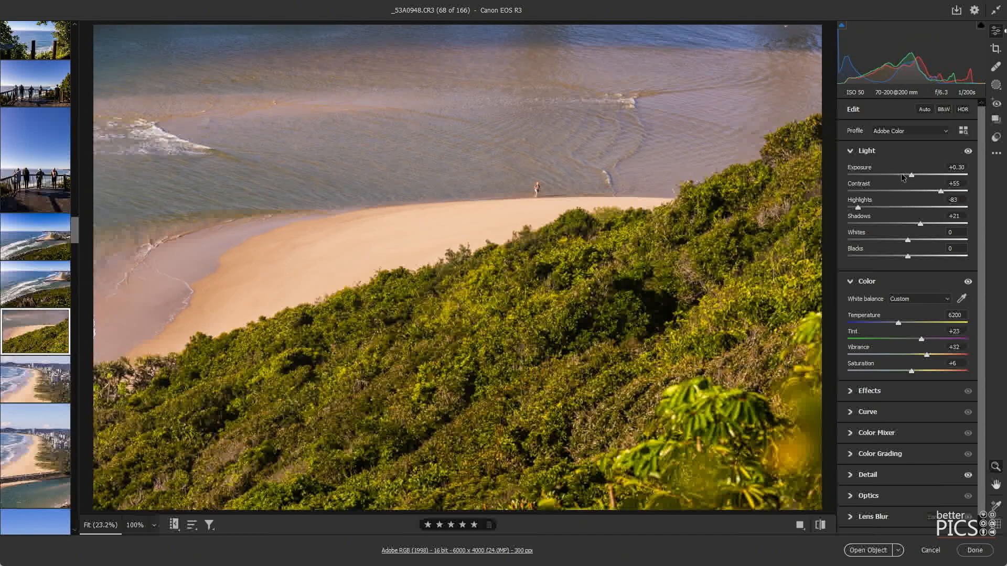
left_click_drag(911, 176, 914, 176)
left_click_drag(920, 339, 894, 322)
- Set the beach and high-rise photo _53A0953.CR3 to Exposure +0.10 and Contrast +67, and apply a crop
key("Right")
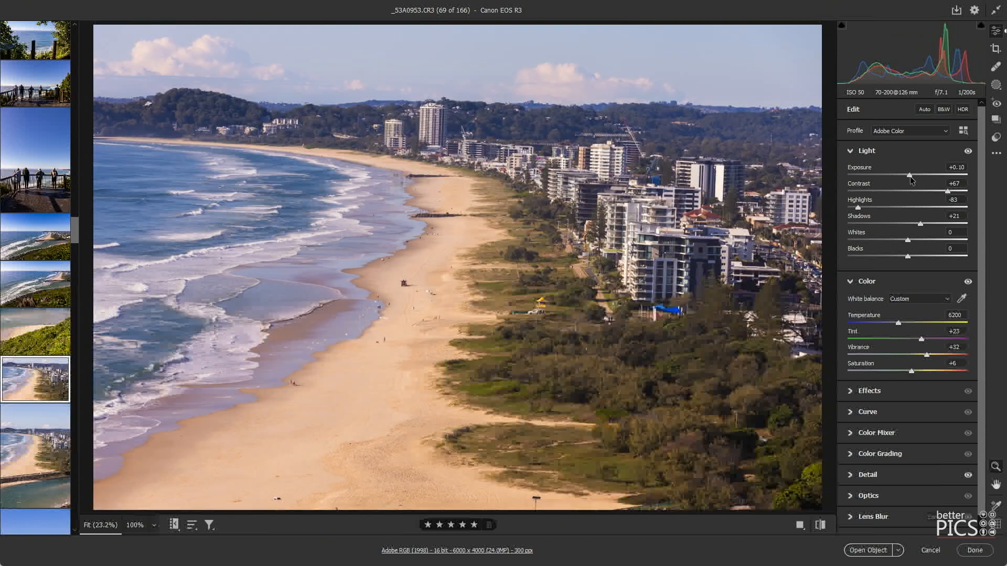
left_click_drag(909, 176, 944, 191)
key("c")
key("Return")
- Set the portrait beach and breakwater photo _53A0956.CR3 to Exposure +0.15, Contrast +61, Temperature 6450 and Tint +27
key("Right")
left_click_drag(899, 323, 923, 341)
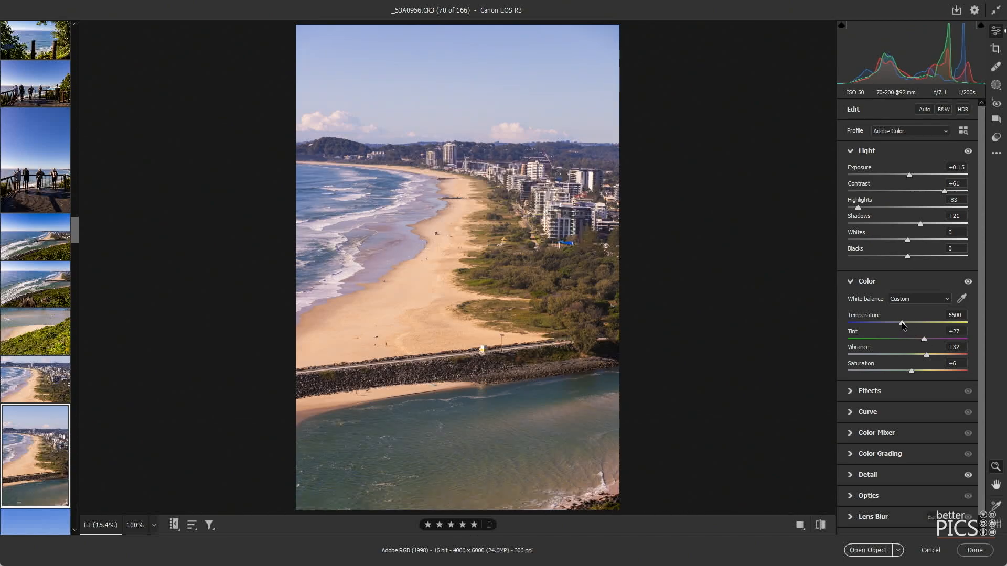
left_click_drag(900, 323, 902, 324)
scroll(39, 449, "down", 3)
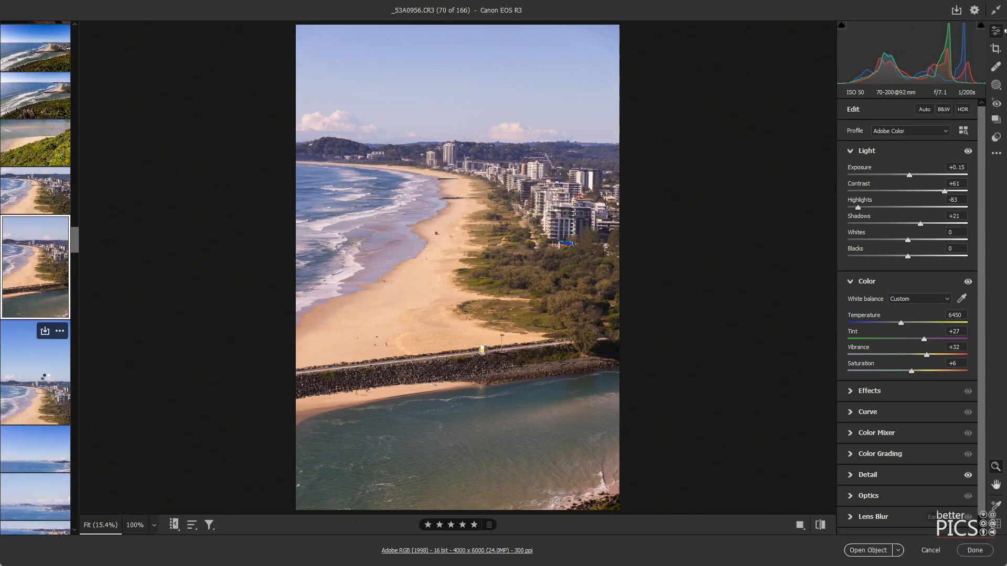
- Set the portrait beach and high-rise photo _53A0957.CR3 to Exposure -0.05, Contrast +70 and Temperature 6650
left_click(44, 376)
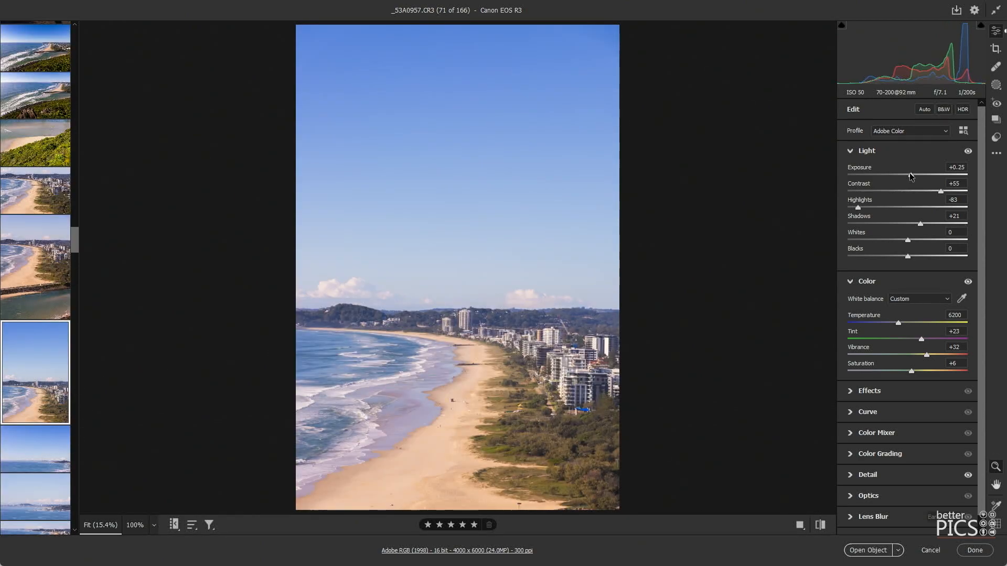
left_click_drag(910, 177, 907, 177)
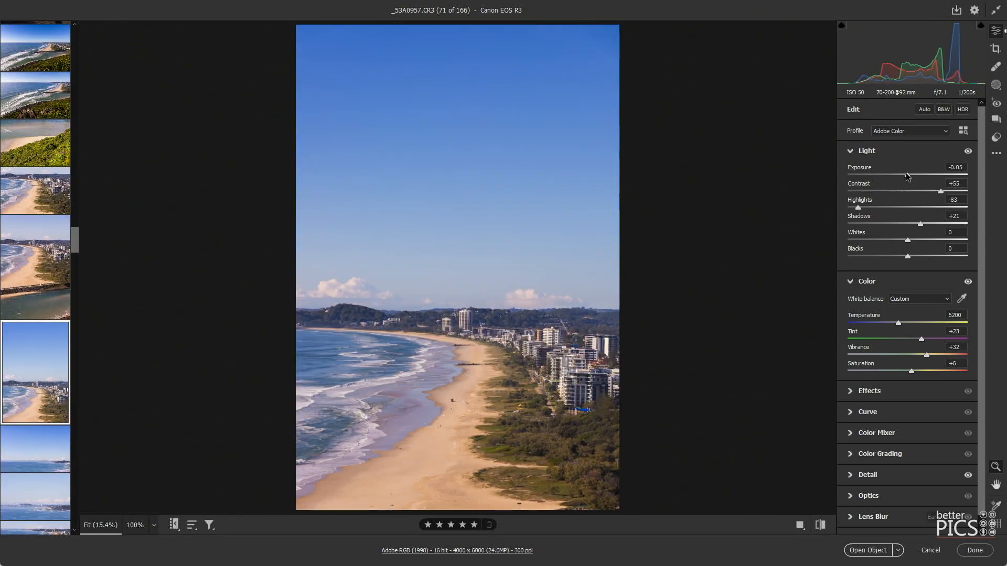
left_click(949, 192)
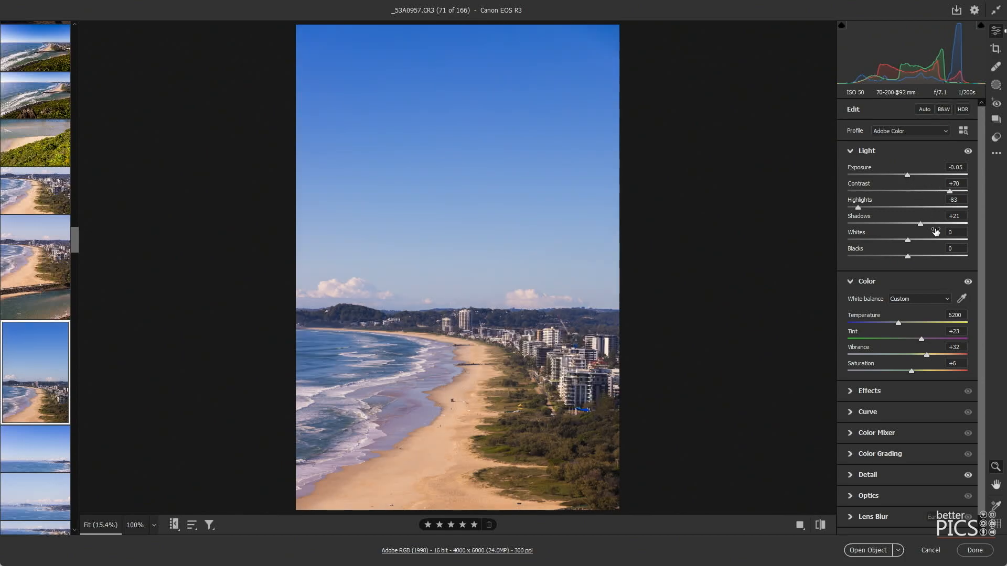
left_click_drag(899, 324, 902, 322)
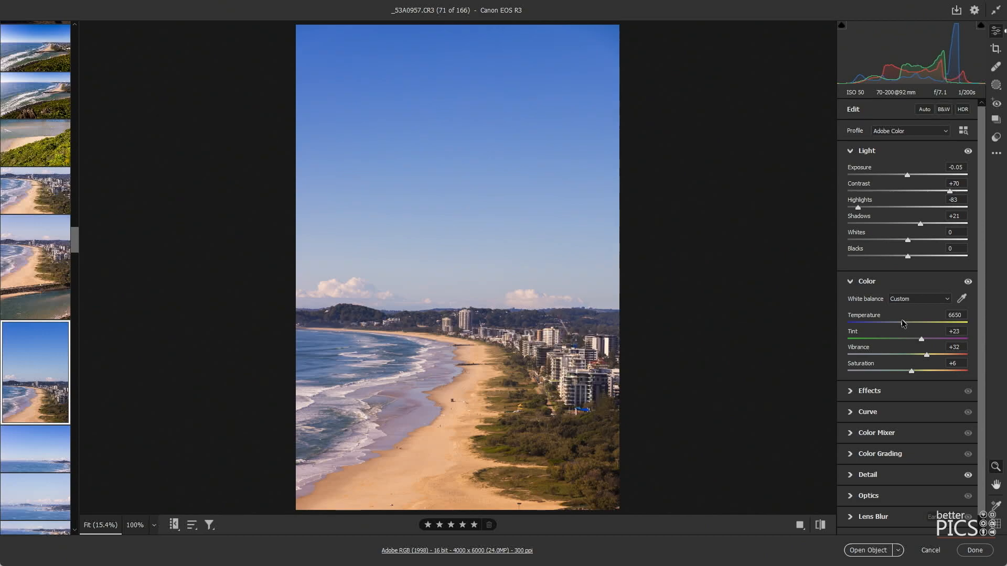
- Select the 13 coastal photos from _53A0958.CR3 through _53A0973.CR3 and set them to Exposure +0.05, Contrast +64 and Temperature 6800
left_click(35, 450)
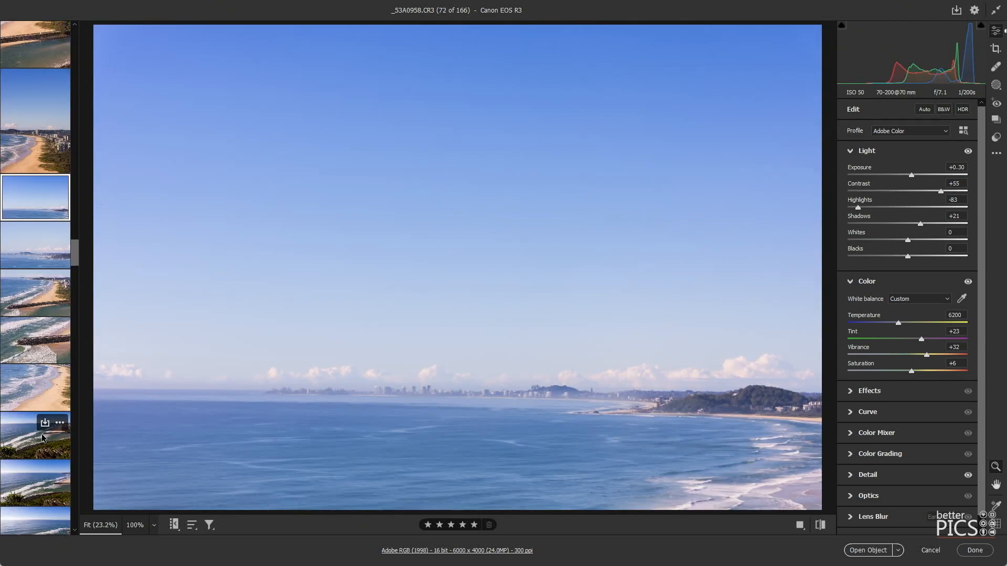
scroll(40, 440, "down", 5)
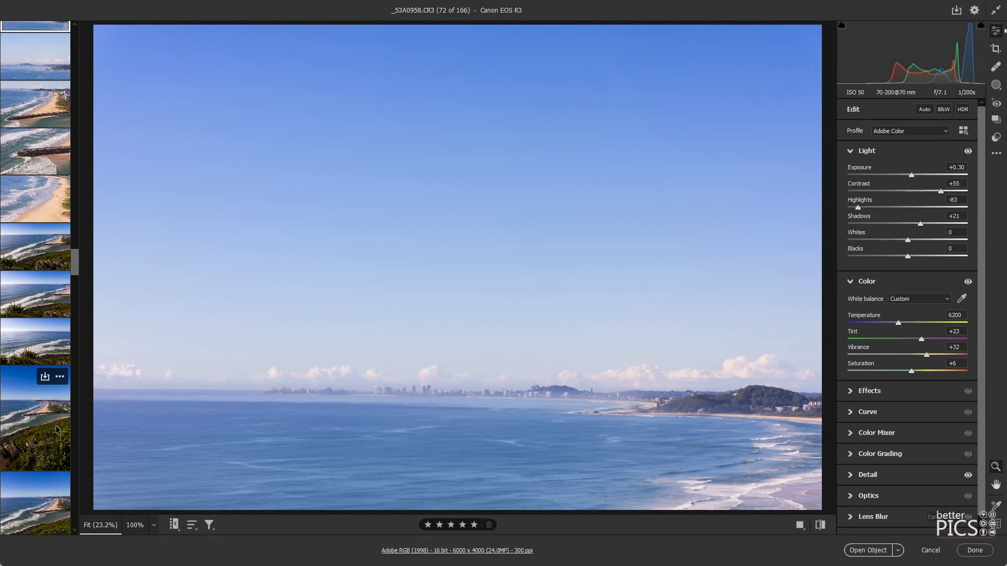
scroll(39, 439, "down", 2)
scroll(41, 435, "down", 3)
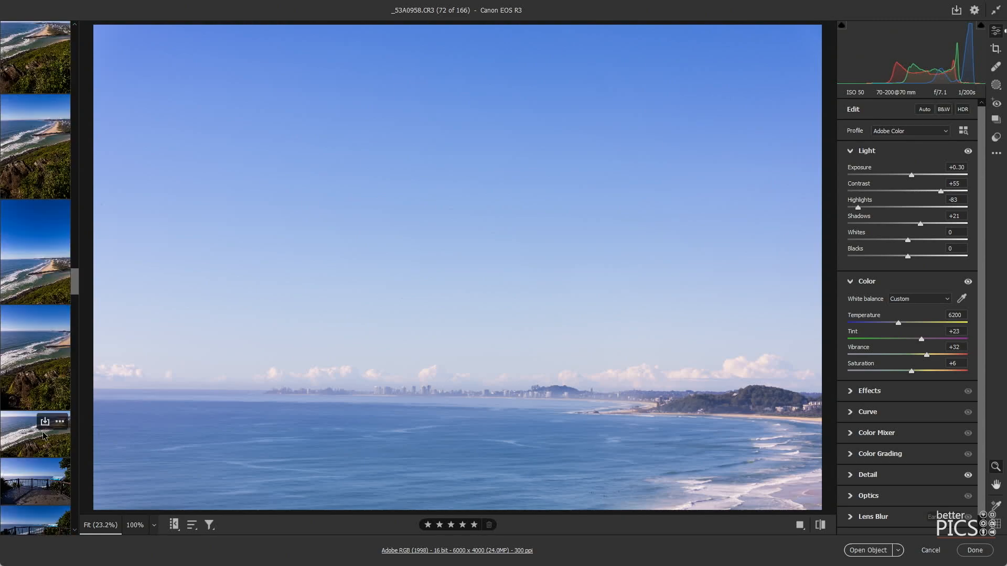
left_click(39, 372, "shift")
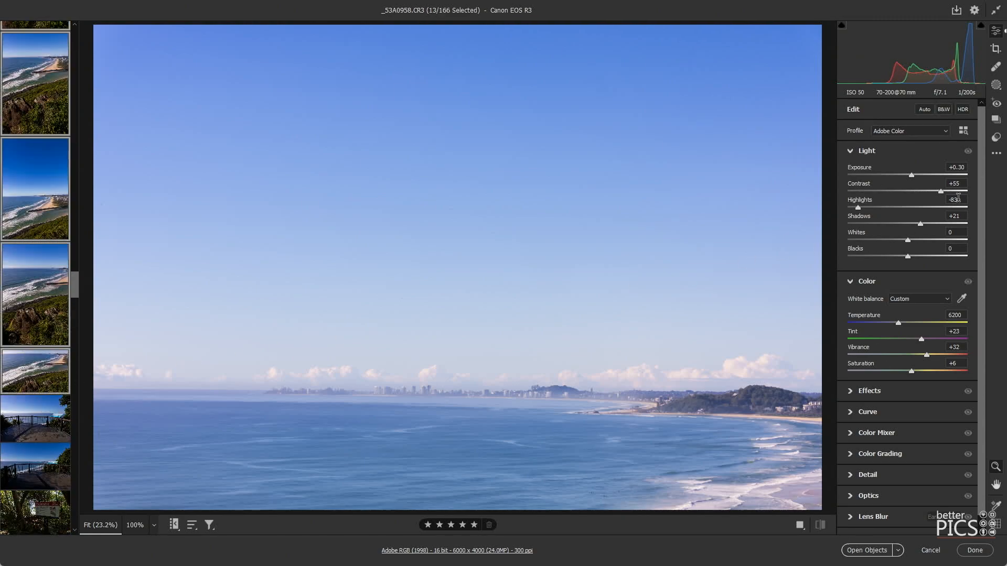
left_click_drag(900, 323, 904, 325)
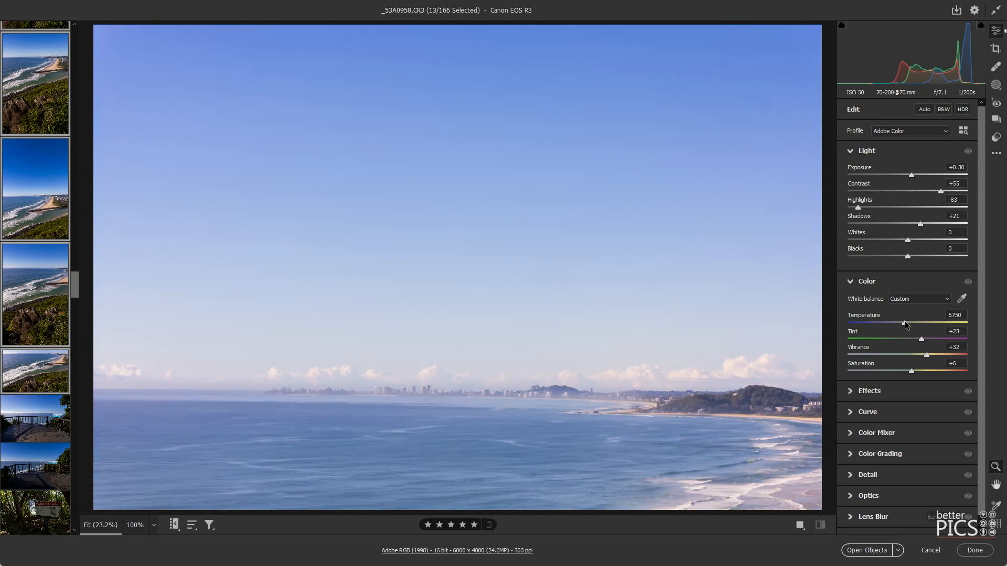
left_click_drag(940, 190, 910, 177)
- Set the exposure of _53A0959.CR3 to -0.10, and set _53A0961.CR3 to Exposure -0.20 and Contrast +58
scroll(20, 254, "up", 5)
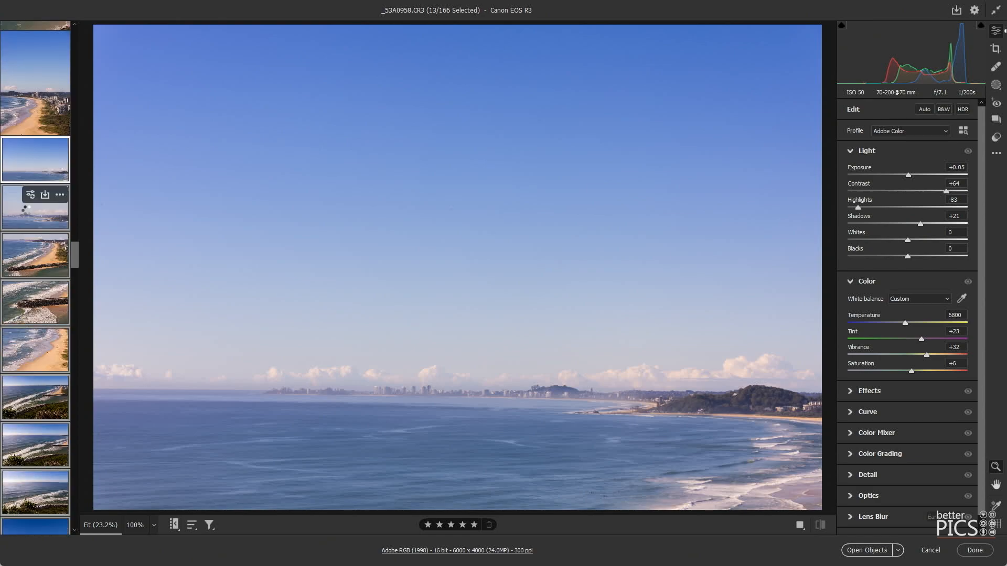
left_click(25, 209)
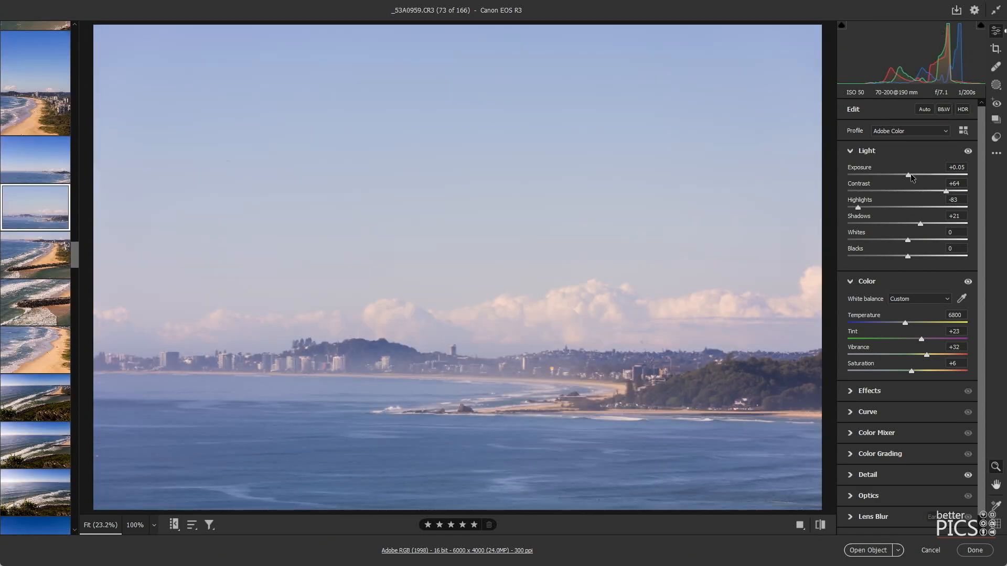
left_click_drag(910, 175, 907, 176)
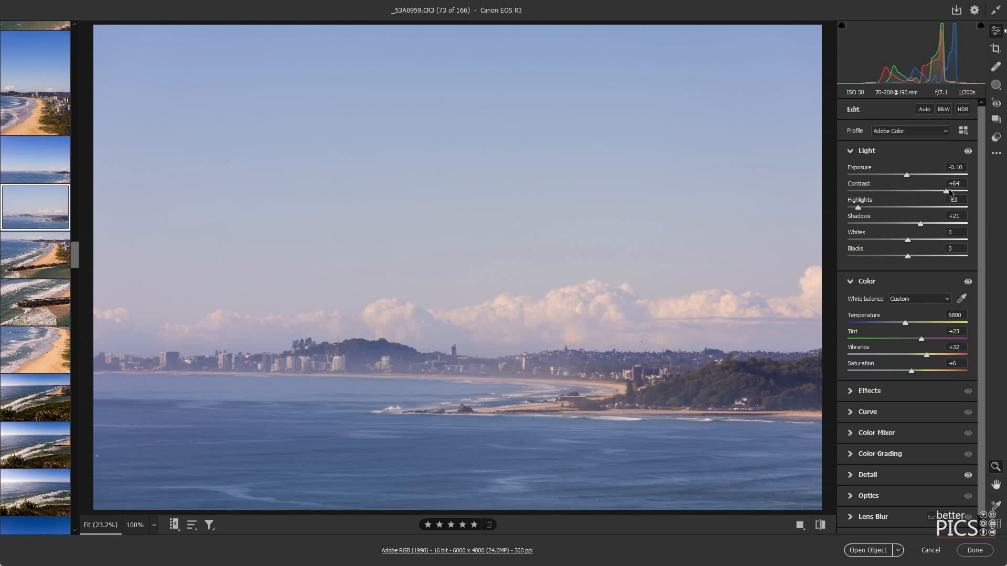
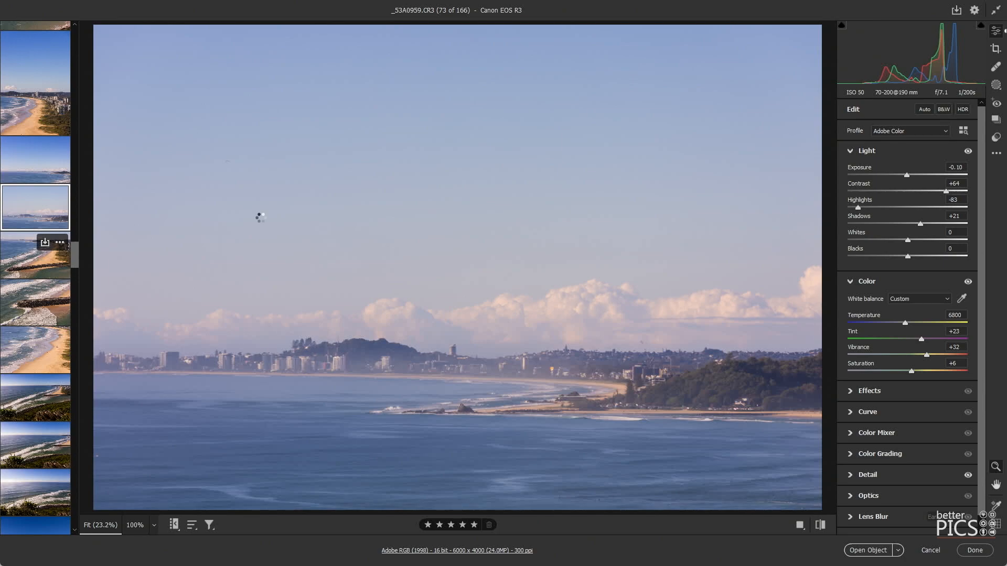
key("Right")
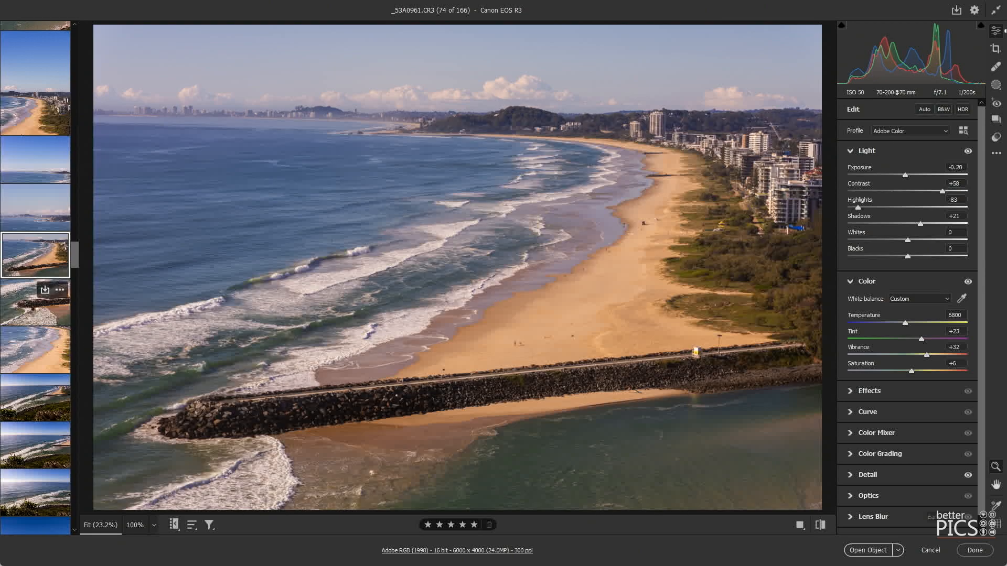
key("Right")
- Set the shadows of the beach photo _53A0963.CR3 to +10 and the exposure of the headland photo _53A0964.CR3 to +0.60
key("Right")
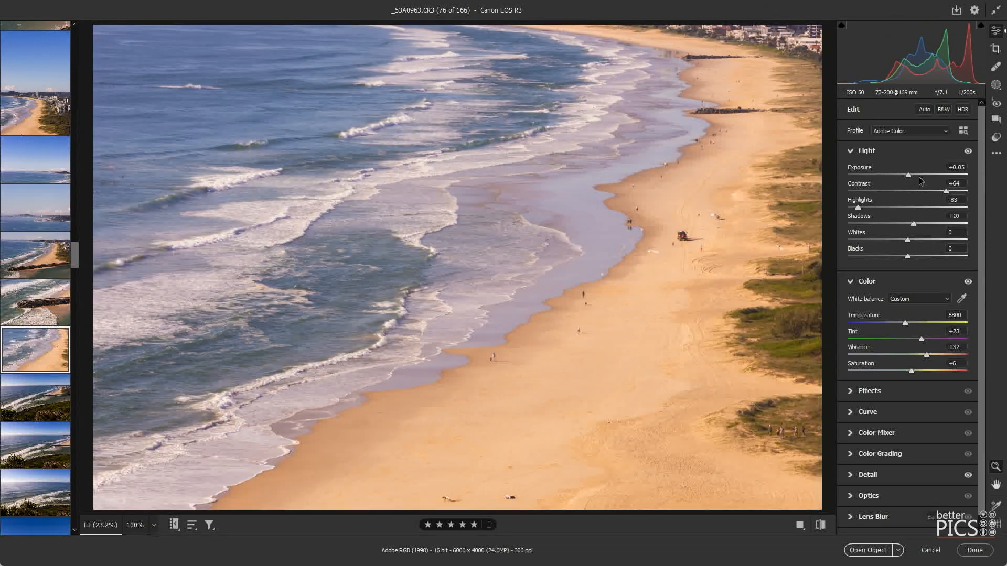
key("Right")
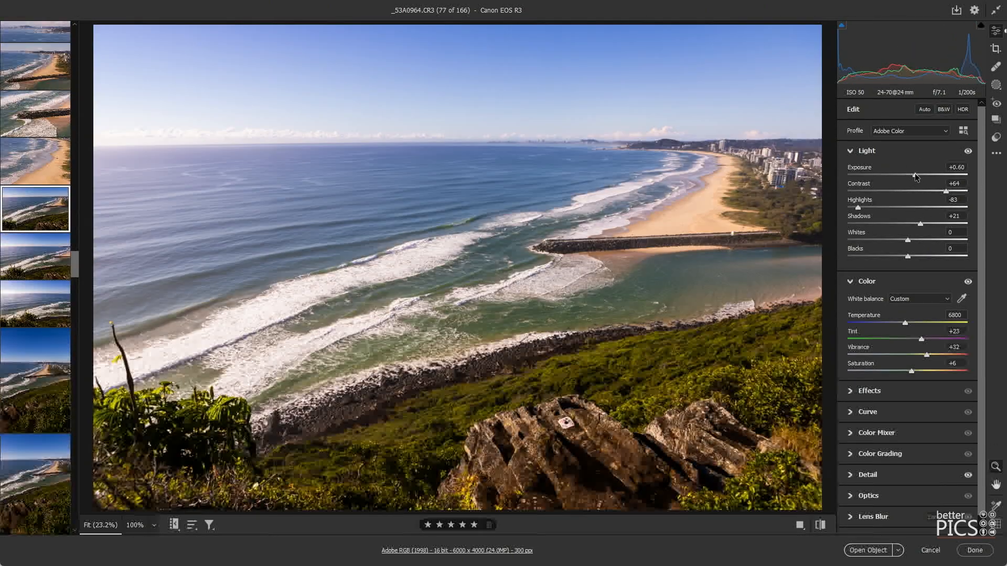
- Straighten _53A0966.CR3 along its sea horizon to an angle of -0.19, and set its exposure to +0.25
key("Right")
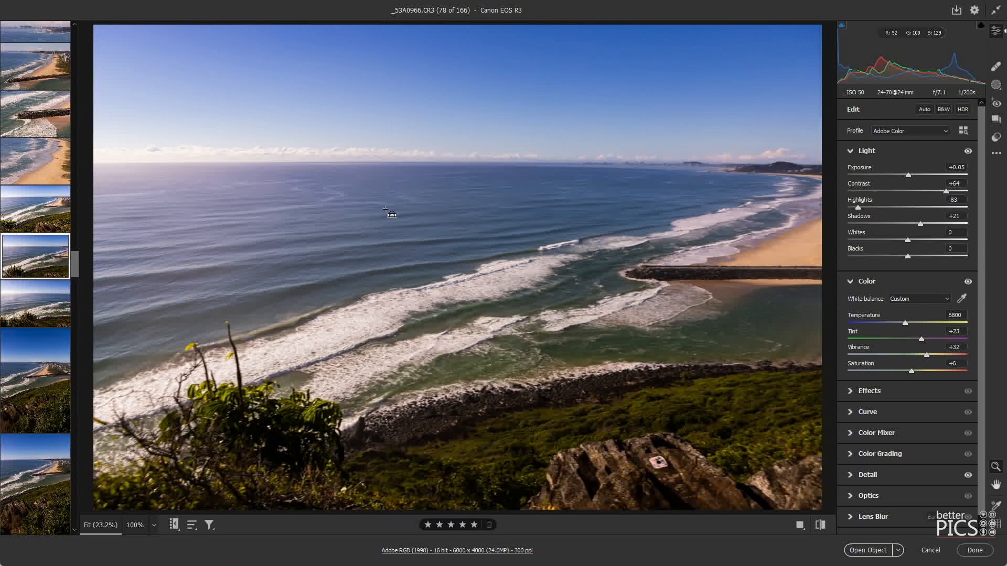
key("c")
left_click_drag(174, 185, 644, 186)
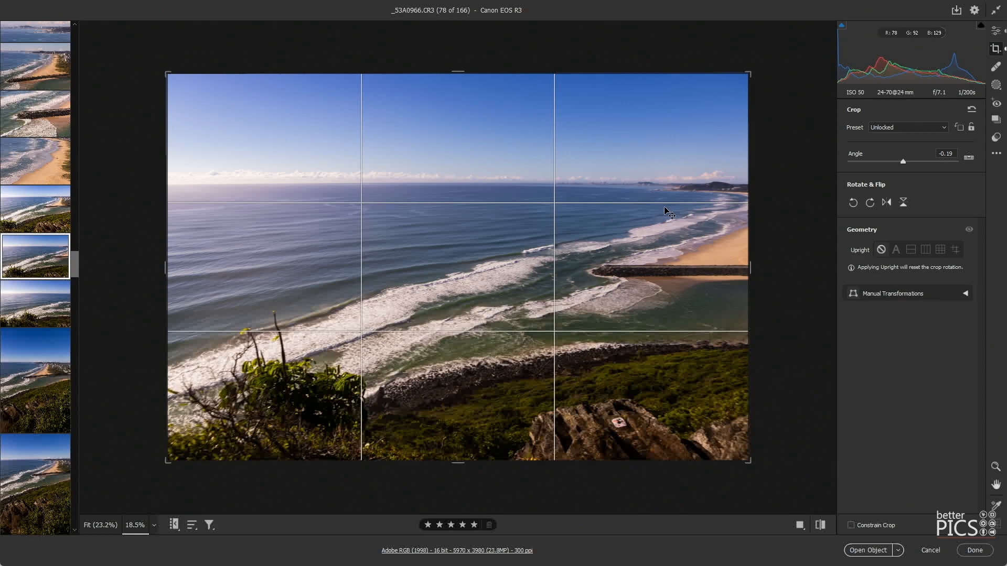
key("Return")
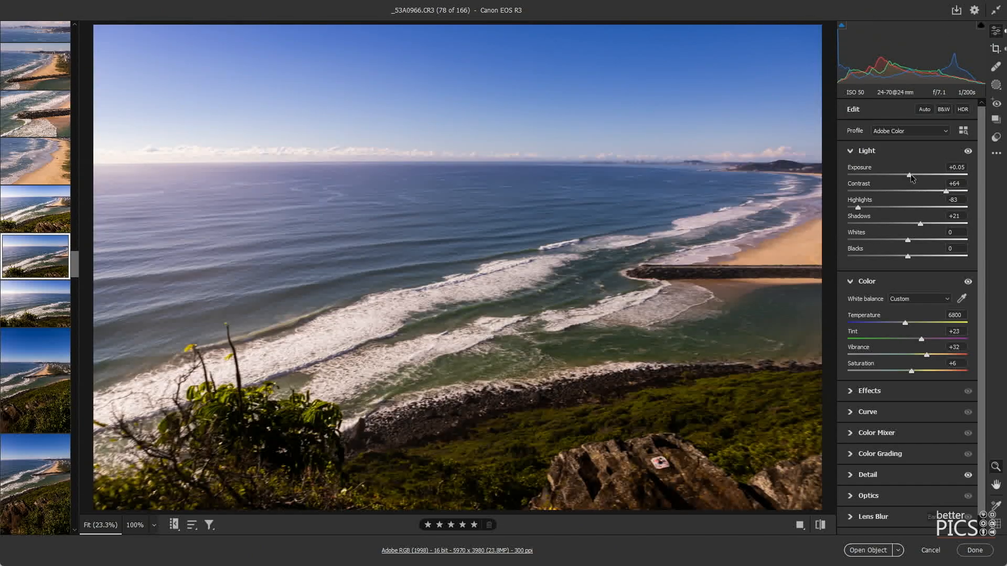
left_click_drag(911, 179, 912, 178)
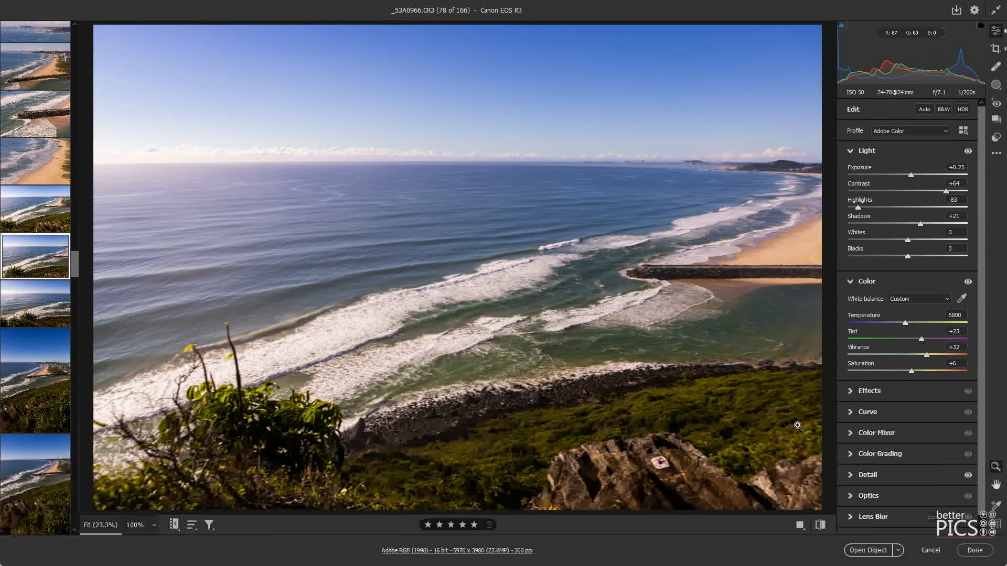
- Straighten the ocean photo _53A0968.CR3 along its horizon to an angle of -0.11
left_click(423, 526)
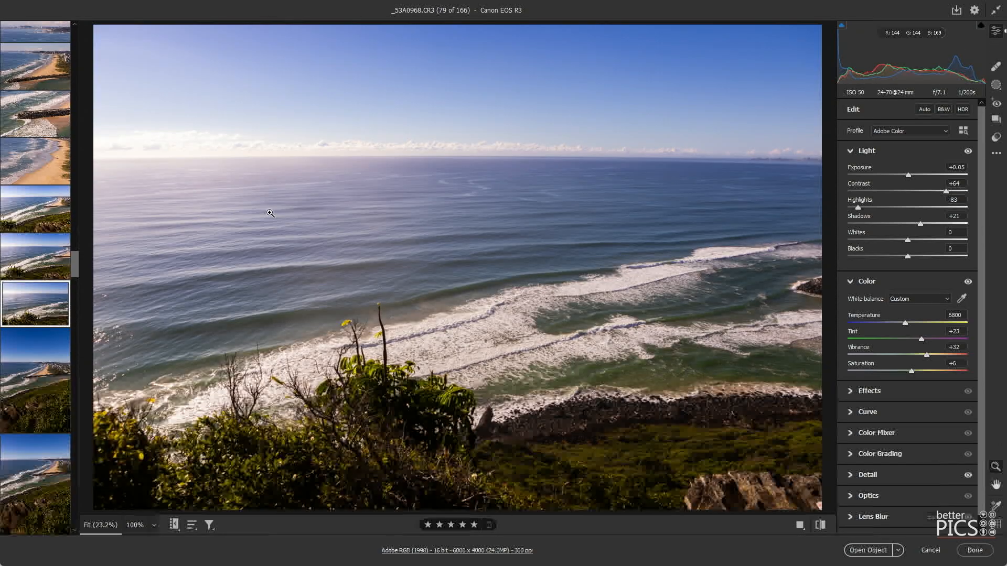
key("c")
left_click_drag(175, 181, 723, 182)
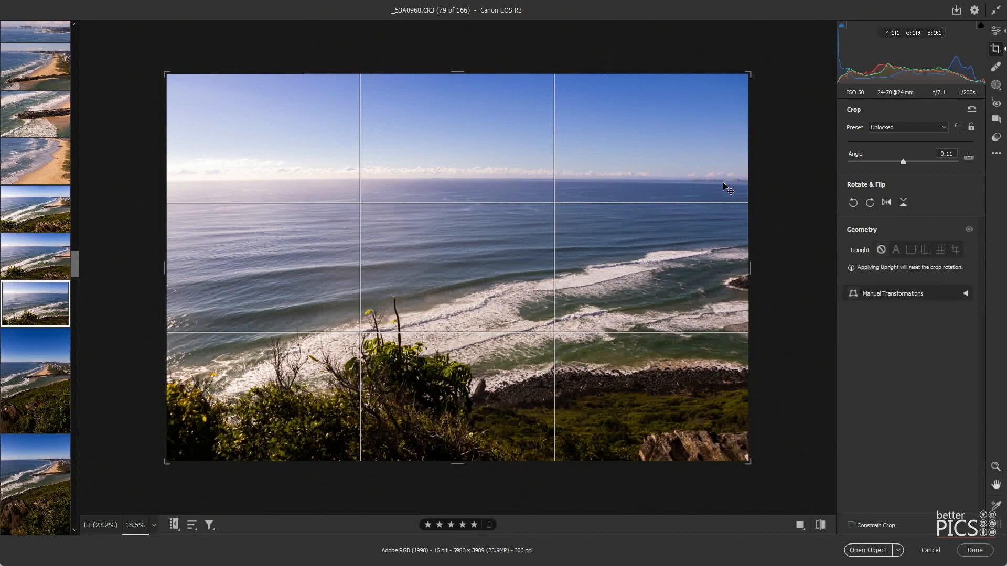
key("Return")
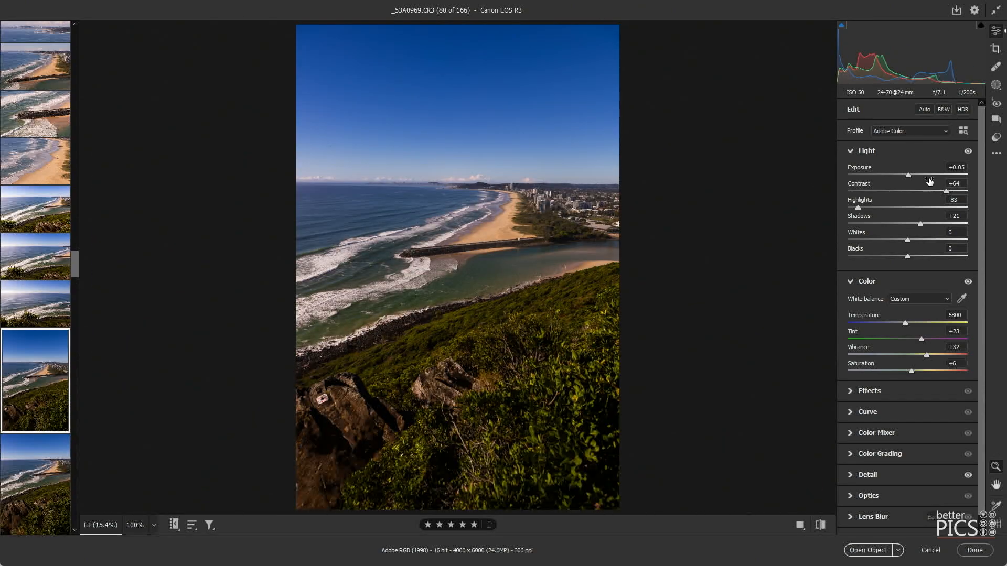
- Raise the exposure of the portrait headland photo _53A0969.CR3, and set the exposure of _53A0970.CR3 to +1.00 and _53A0971.CR3 to +0.30
left_click_drag(913, 177, 919, 177)
left_click(35, 485)
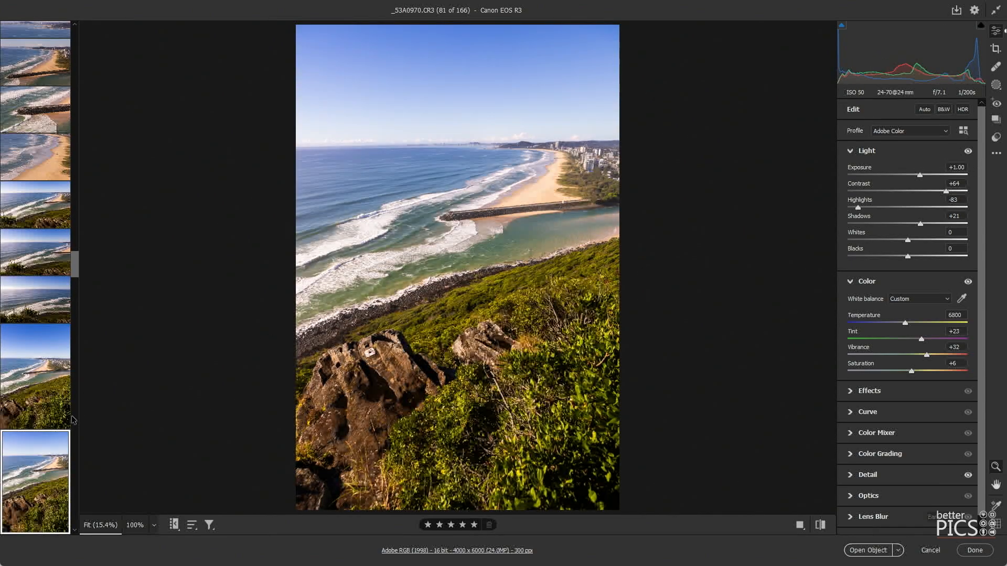
left_click(37, 377)
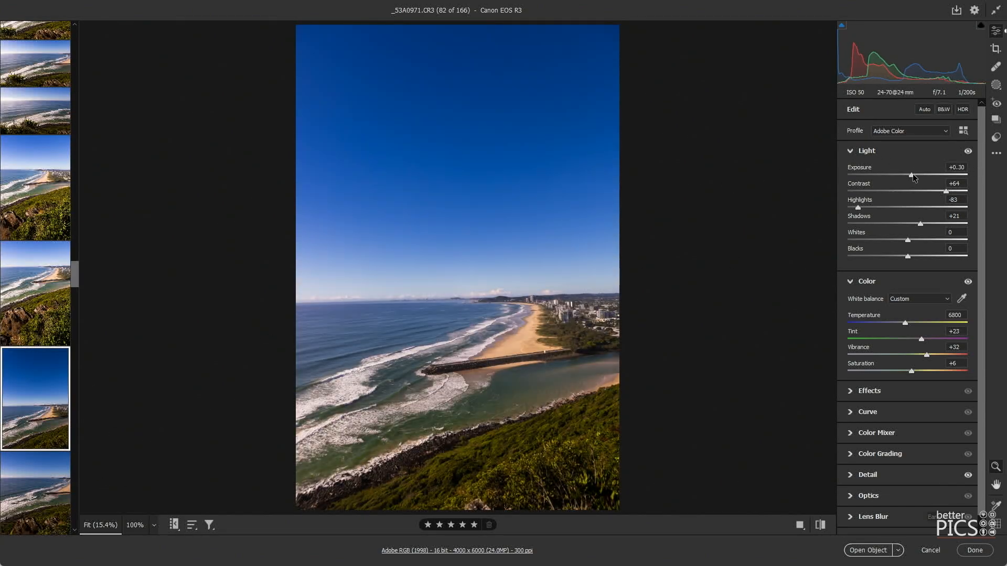
- Set the shadows of the portrait rock and breakwater photo _53A0972.CR3 to +11 and raise its exposure
left_click(47, 466)
left_click_drag(917, 224, 914, 224)
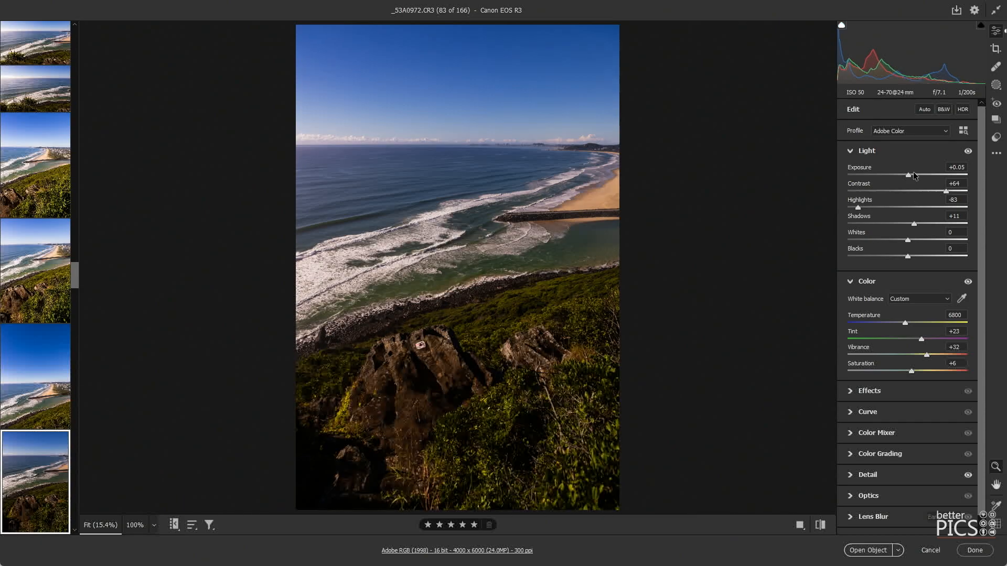
left_click_drag(914, 175, 918, 174)
- Set the exposure of the landscape headland photo _53A0973.CR3 to +0.65 and reduce its shadows
scroll(43, 451, "down", 3)
left_click(41, 301)
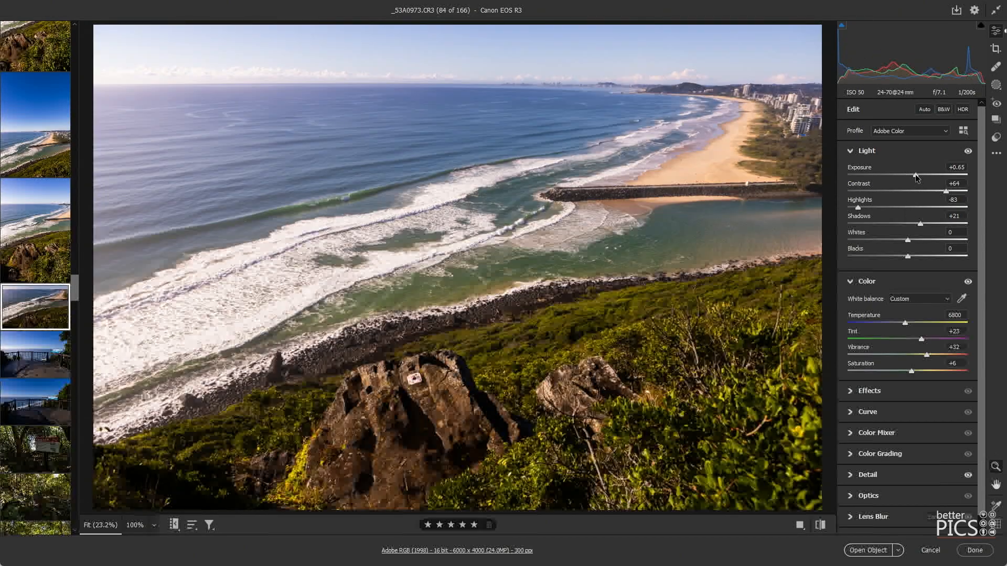
left_click(914, 226)
- Select both fenced lookout photos, starting with _53A0974.CR3, and set them to Exposure +0.55, Highlights -86 and Temperature 6150
left_click(38, 363)
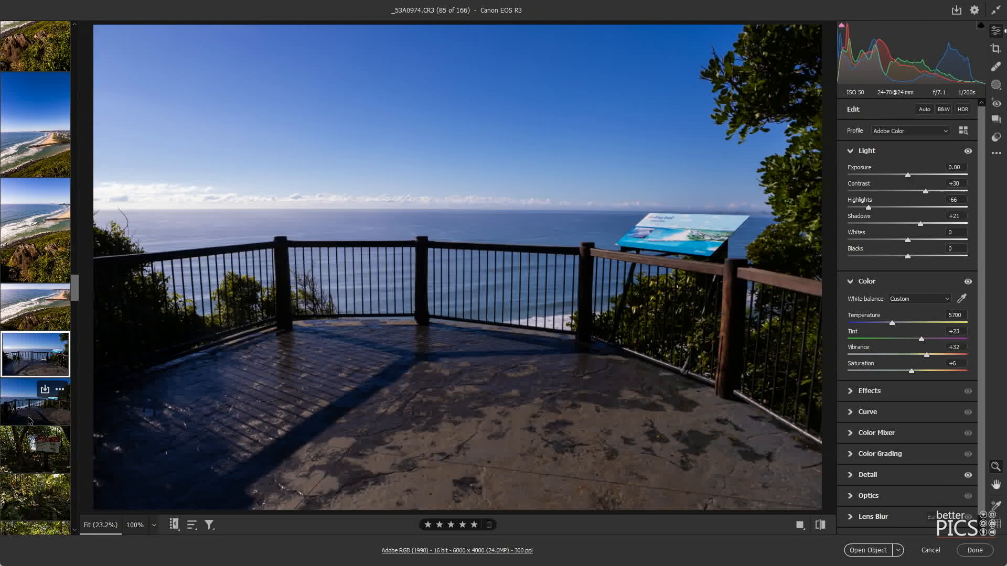
left_click(30, 410, "ctrl")
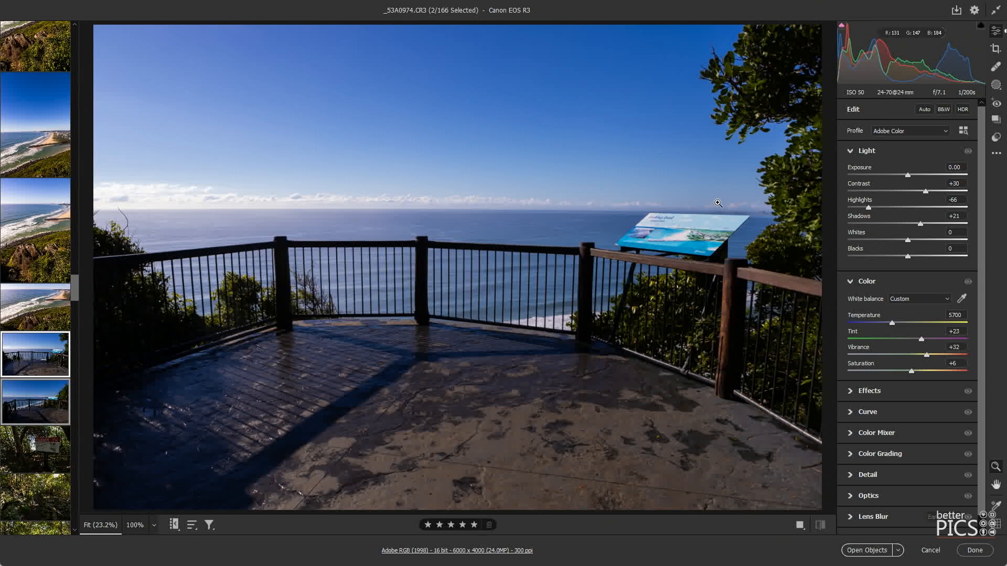
left_click(915, 176)
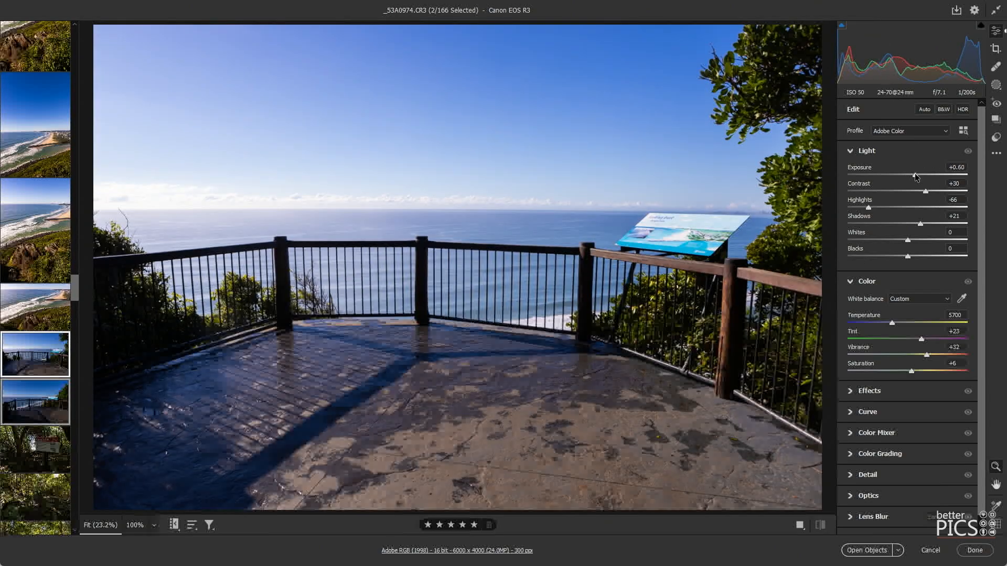
left_click_drag(892, 323, 899, 324)
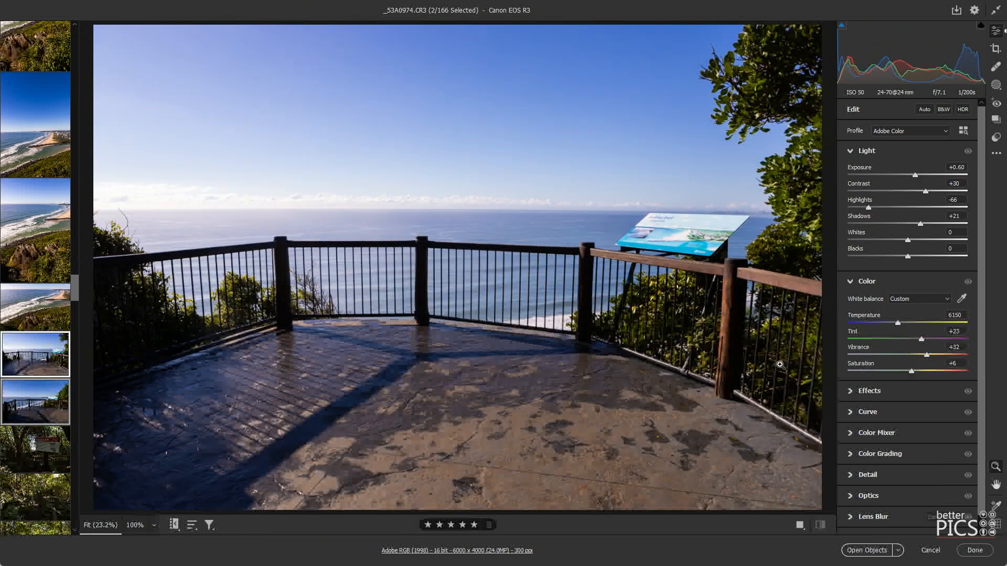
left_click_drag(913, 174, 912, 174)
left_click_drag(857, 211, 856, 208)
- Set the forest danger sign photo _53A0980.CR3 to Exposure +1.30, Temperature 5950 and Tint +36
scroll(32, 394, "down", 4)
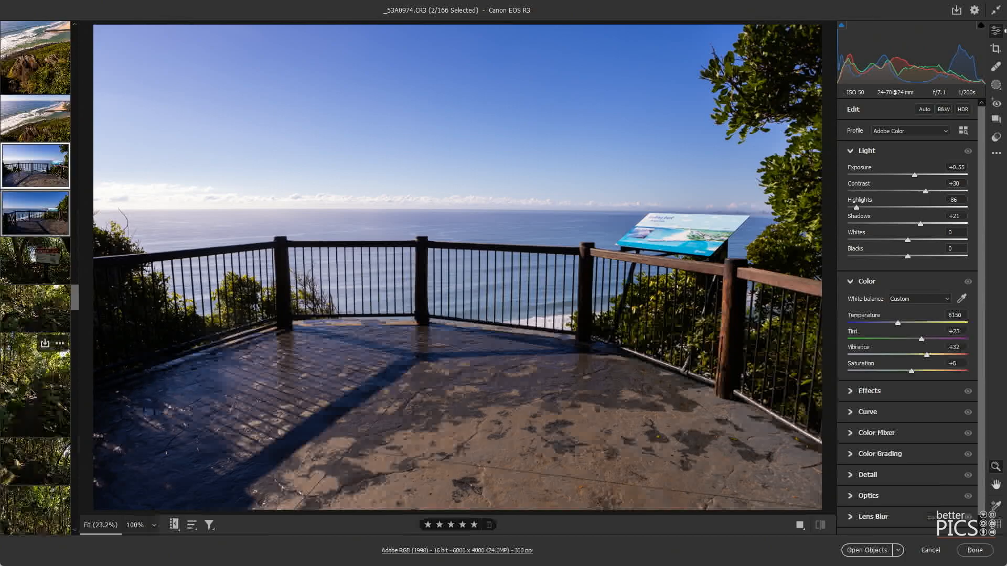
left_click(35, 262)
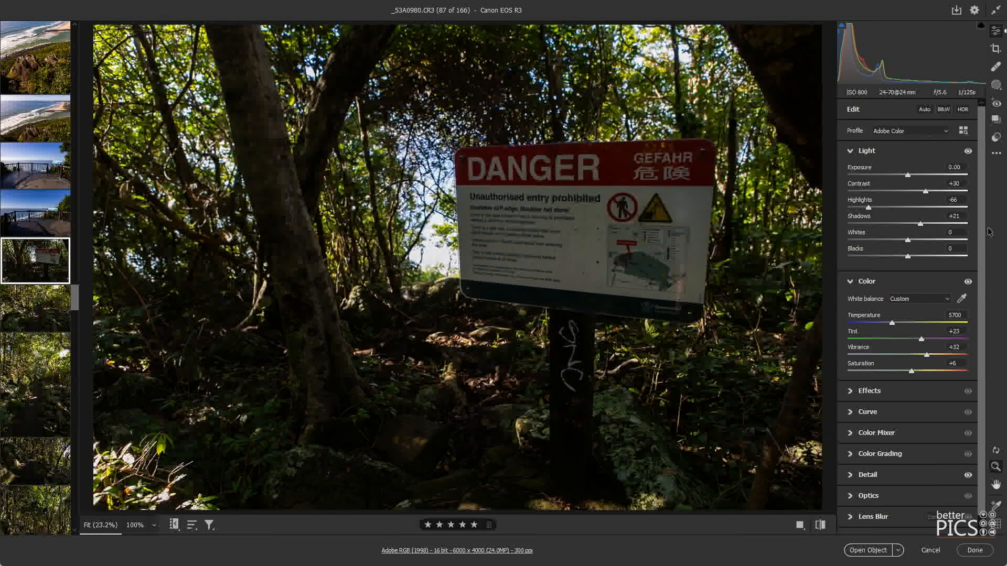
left_click(923, 174)
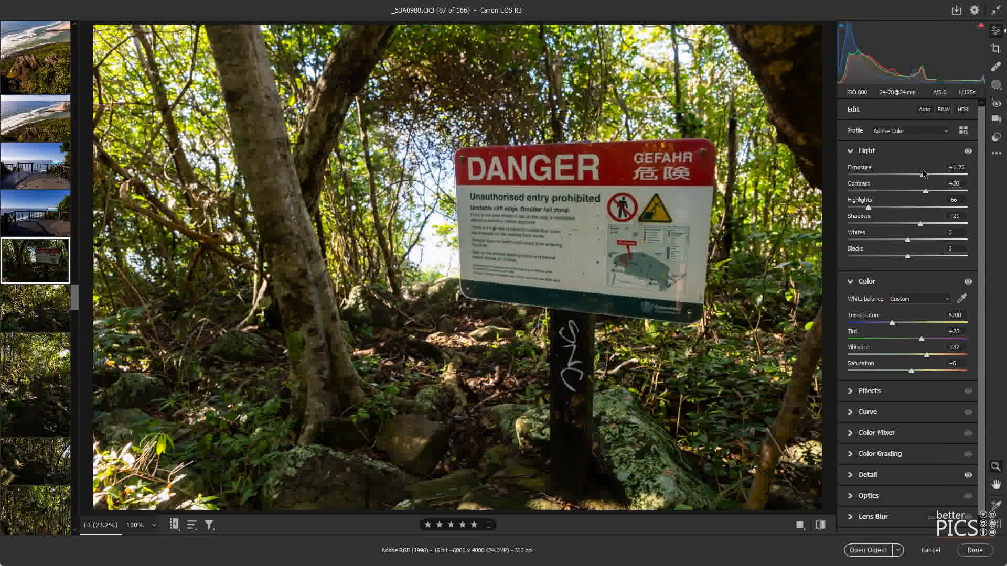
left_click_drag(921, 338, 896, 323)
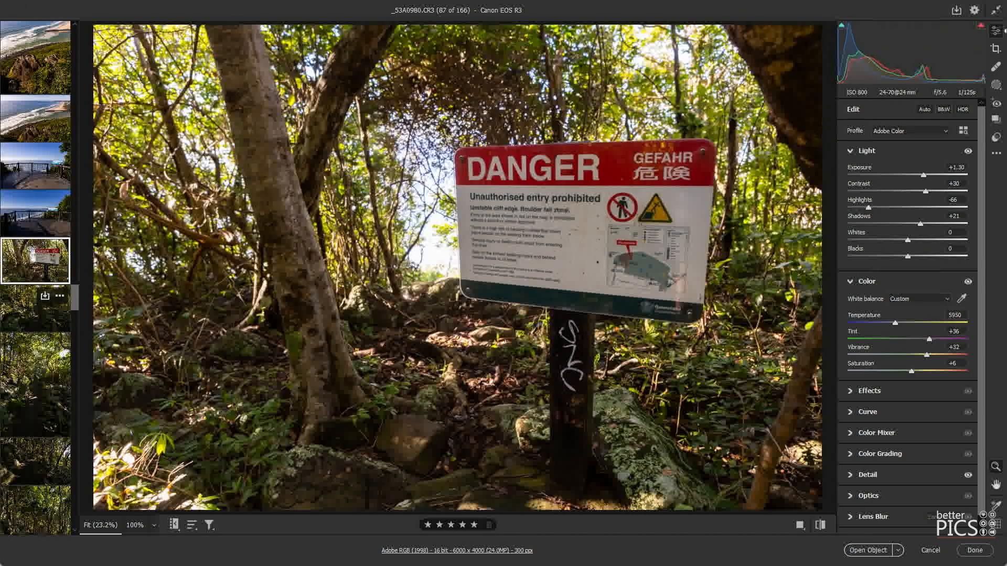
- Set the landscape rock-lined path photo _53A0982.CR3 to Exposure +0.90, Contrast +40, Highlights -91 and Shadows +37
left_click(31, 310)
left_click_drag(909, 179, 917, 178)
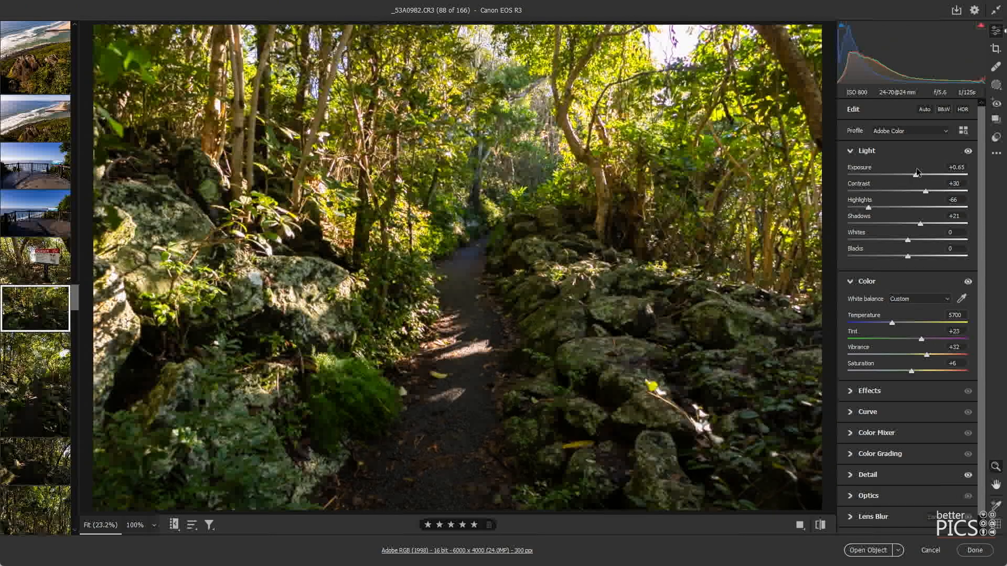
left_click_drag(932, 223, 930, 224)
left_click_drag(868, 207, 853, 208)
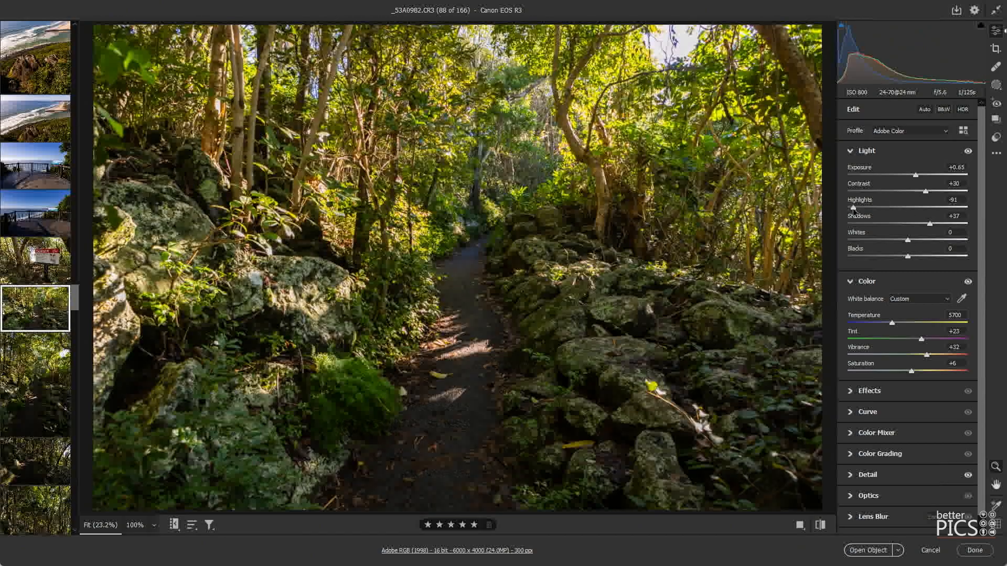
left_click_drag(916, 175, 932, 192)
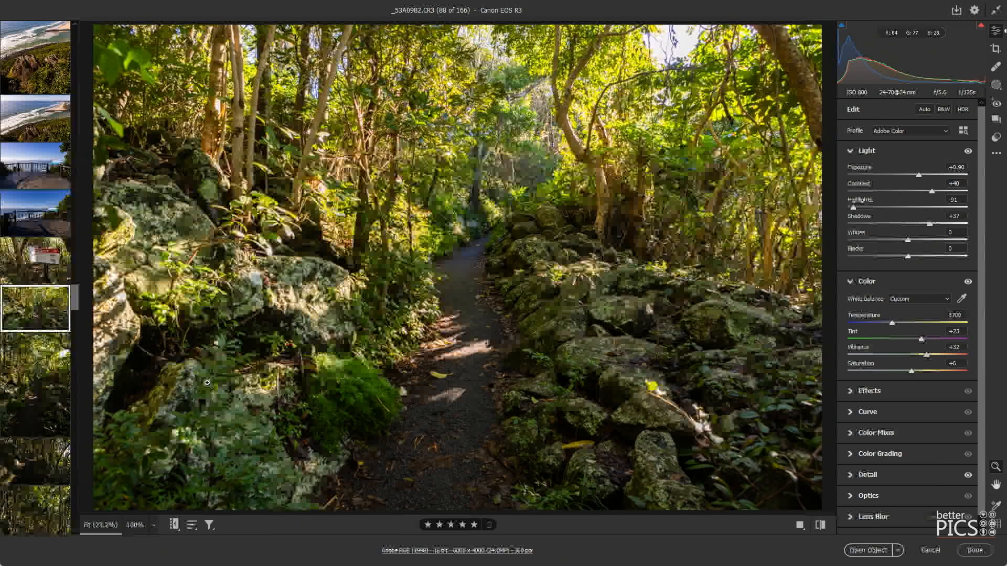
- Set the portrait rock-lined path photo _53A0983.CR3 to Exposure +0.75, Highlights -98 and Shadows +24
key("Right")
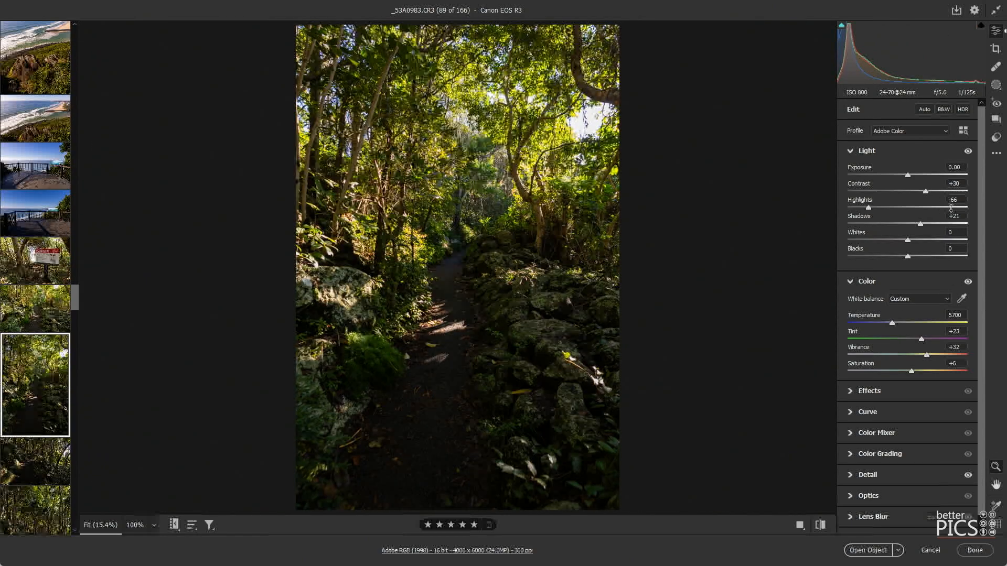
left_click(918, 175)
left_click_drag(919, 176, 920, 175)
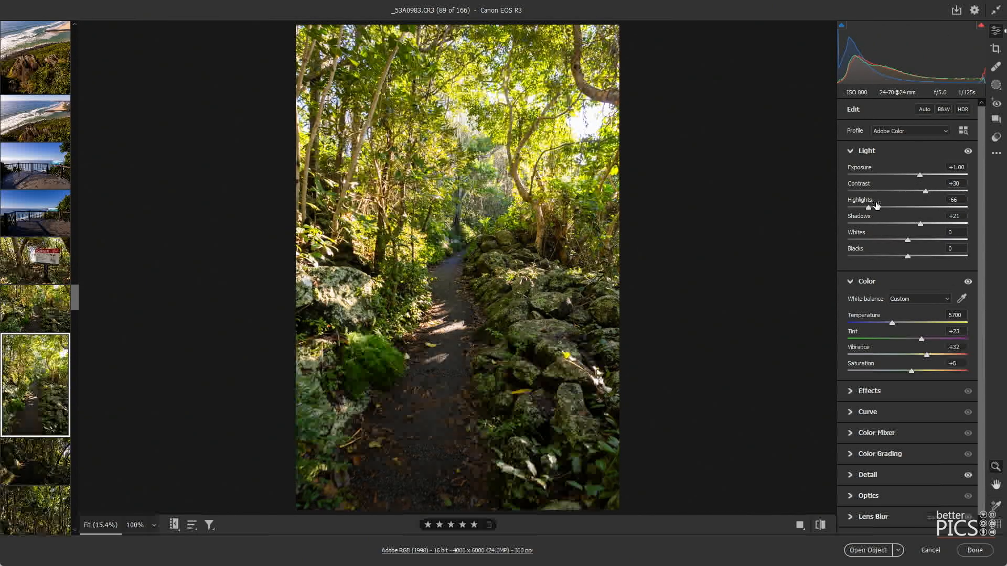
left_click_drag(857, 208, 849, 208)
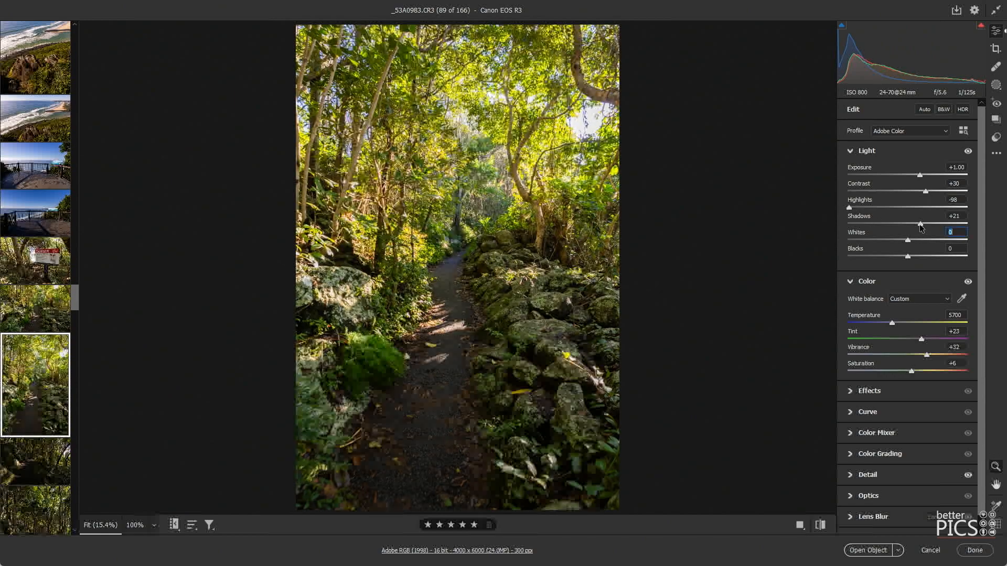
left_click_drag(919, 176, 916, 176)
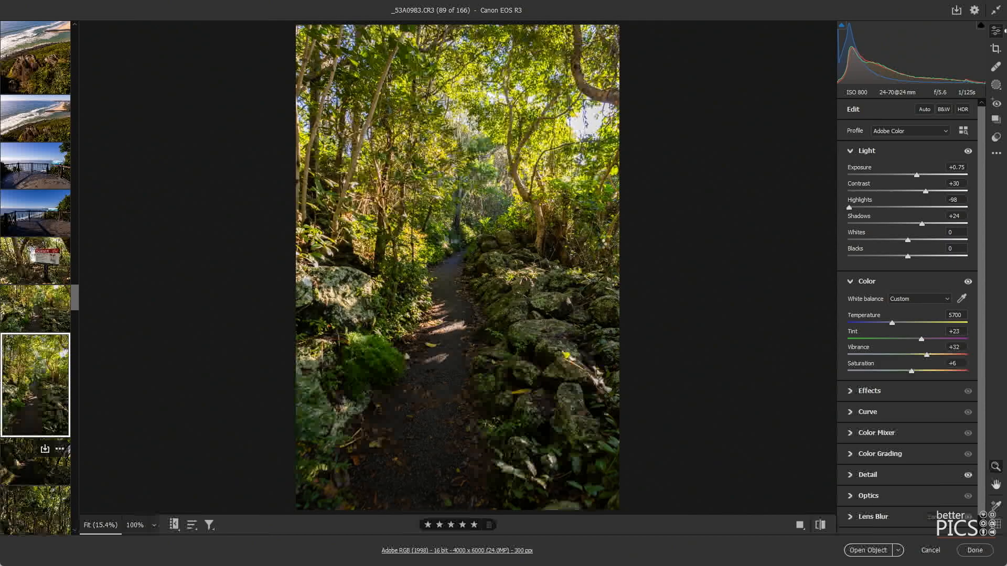
- Set the landscape forest track photo _53A0985.CR3 to Exposure +1.60, Highlights -66 and Shadows +19
left_click(35, 462)
left_click_drag(917, 175, 924, 175)
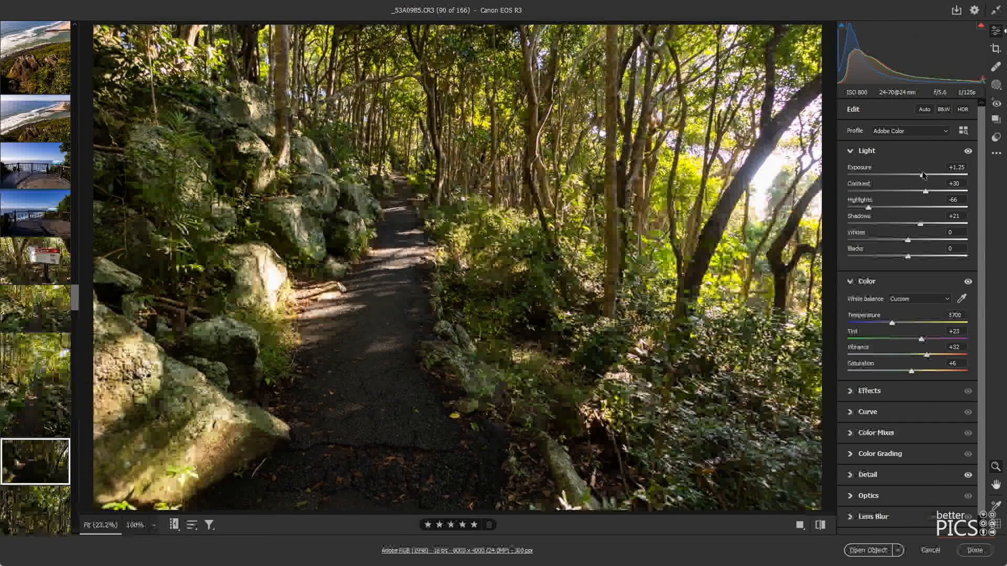
left_click(898, 223)
left_click_drag(868, 208, 849, 220)
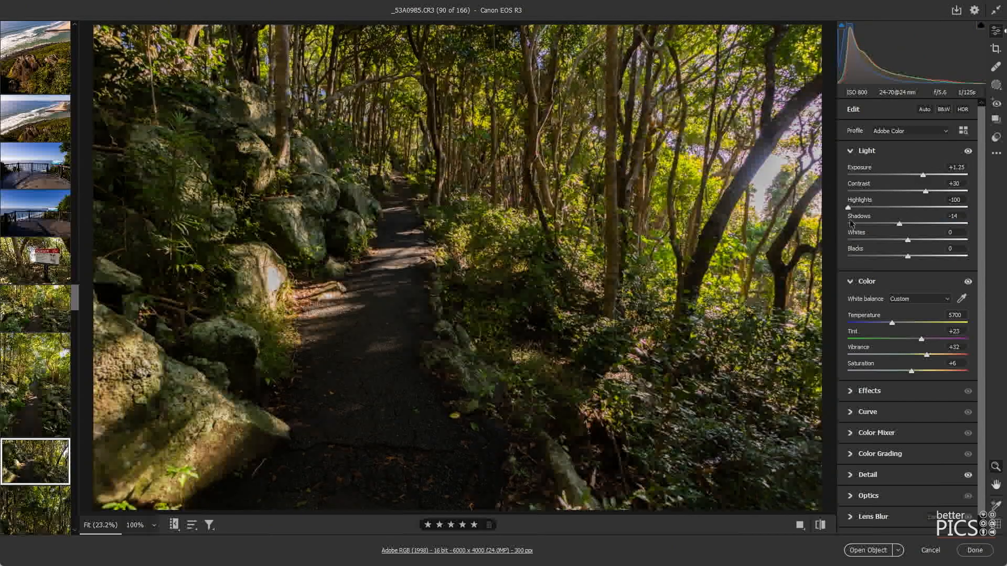
left_click(919, 224)
left_click(865, 207)
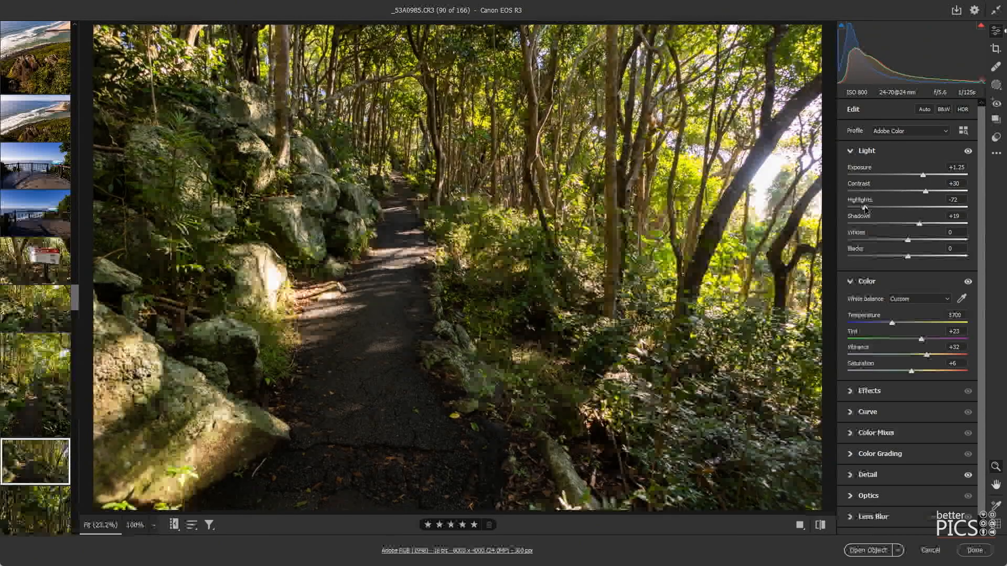
left_click(868, 208)
left_click(927, 175)
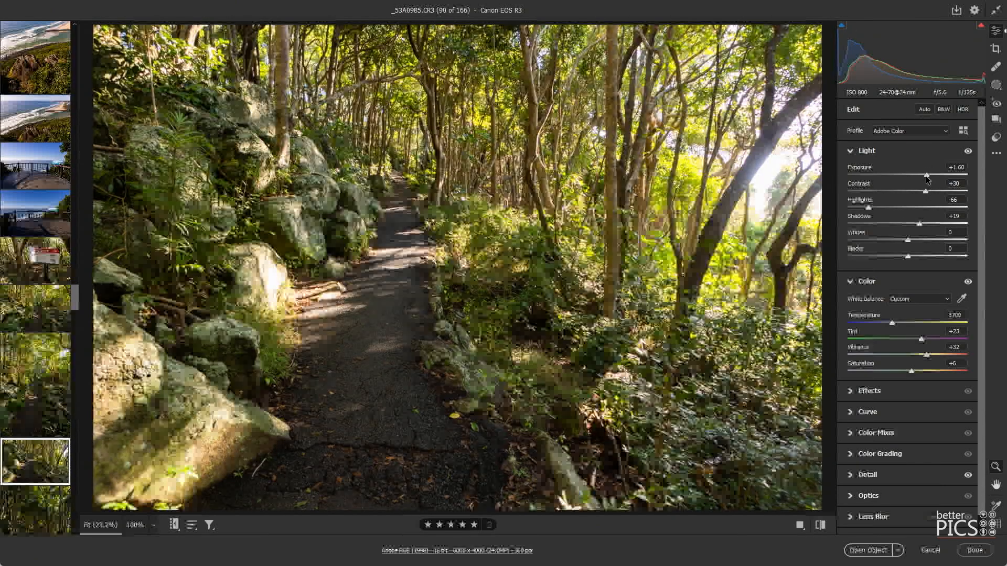
- Set the portrait track photo _53A0986.CR3 to Exposure +1.35 and Highlights -100, and paste the copied settings onto the two following sign photos
key("Right")
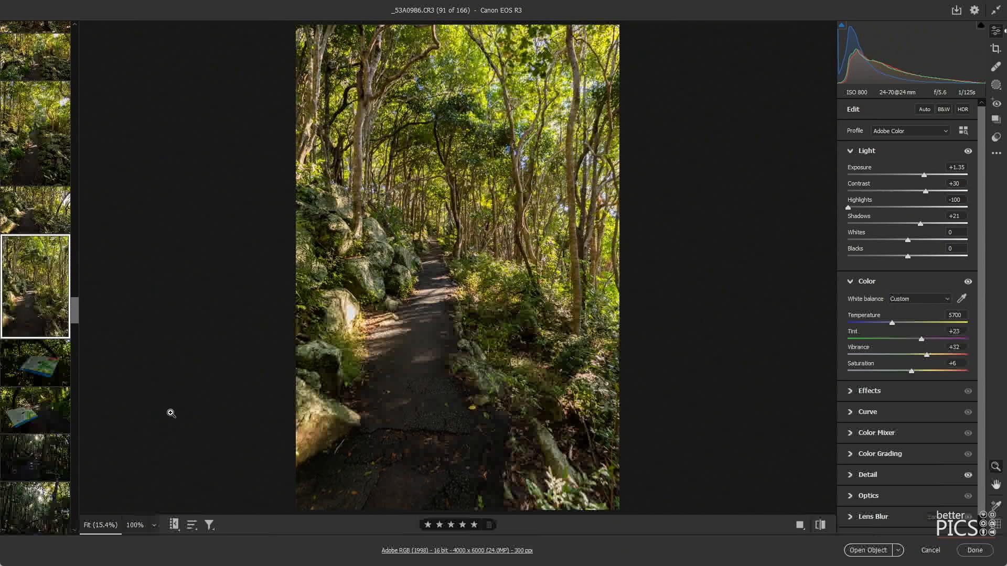
key("Right")
key("shift+Right")
key("ctrl+v")
- Select both sunlit forest path photos, starting with _53A0994.CR3, and set Exposure +1.90, Contrast +61, Highlights -91, Shadows +25 and Temperature 6250
key("Right")
key("Right")
key("shift+Right")
key("ctrl+v")
left_click_drag(925, 191, 945, 192)
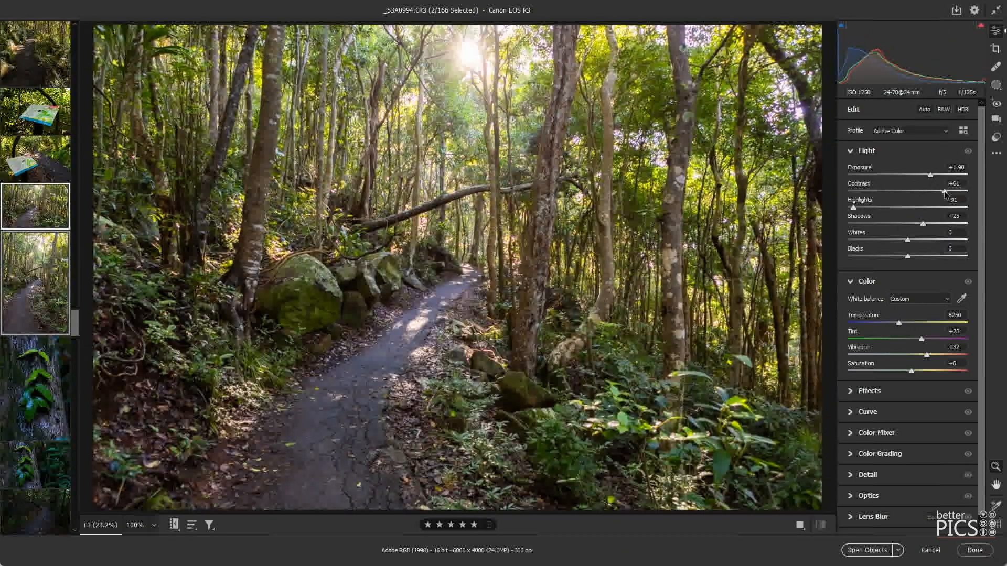
- Select the two photos of leaves on a tree trunk, paste the copied settings and warm their colour temperature
left_click(35, 283)
left_click(51, 349)
left_click(50, 341, "shift")
key("ctrl+v")
left_click_drag(894, 323, 905, 322)
left_click(868, 391)
mouse_move(907, 355)
left_mouse_down()
mouse_move(896, 356)
mouse_move(901, 323)
left_mouse_up()
- Select the pair of dark forest photos after the leaf photos and paste the copied settings onto them
left_click(35, 262)
left_click(50, 327)
left_click(51, 331)
left_click(47, 377, "shift")
key("ctrl+v")
left_click(866, 150)
- Select the beach photos from _53A1007.CR3 onward and set Exposure -0.15, Contrast +46, Shadows +10, Temperature 6500 and Tint +24
left_click(45, 367)
left_click(45, 472)
scroll(42, 472, "down", 6)
left_click(42, 207, "shift")
- Straighten the horizon of the beach rock photo _53A1007.CR3, then slightly lower its temperature and raise its exposure
left_click(42, 42)
key("c")
left_click_drag(336, 223, 517, 215)
key("Return")
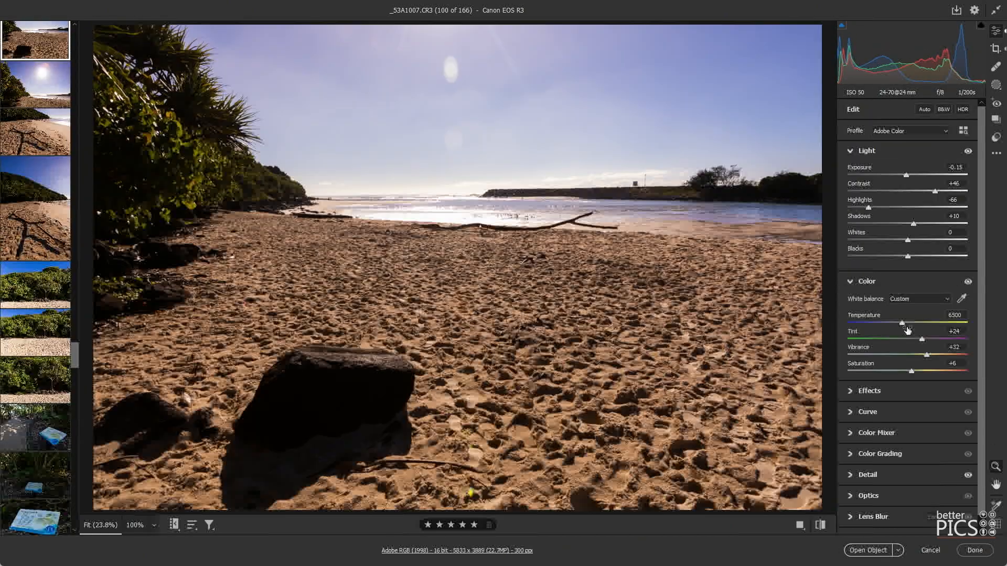
left_click_drag(902, 322, 899, 322)
left_click_drag(906, 175, 910, 175)
- Set the sun-over-beach photo _53A1008.CR3 to Highlights -85 and both driftwood photos, starting with _53A1010.CR3, to Exposure +0.30 and Highlights -92
left_click(31, 87)
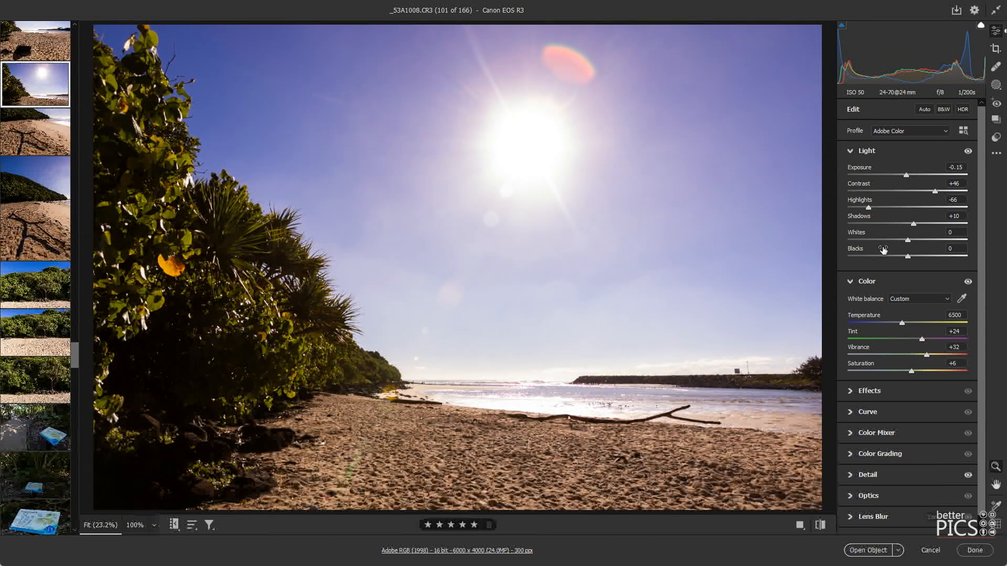
left_click(857, 208)
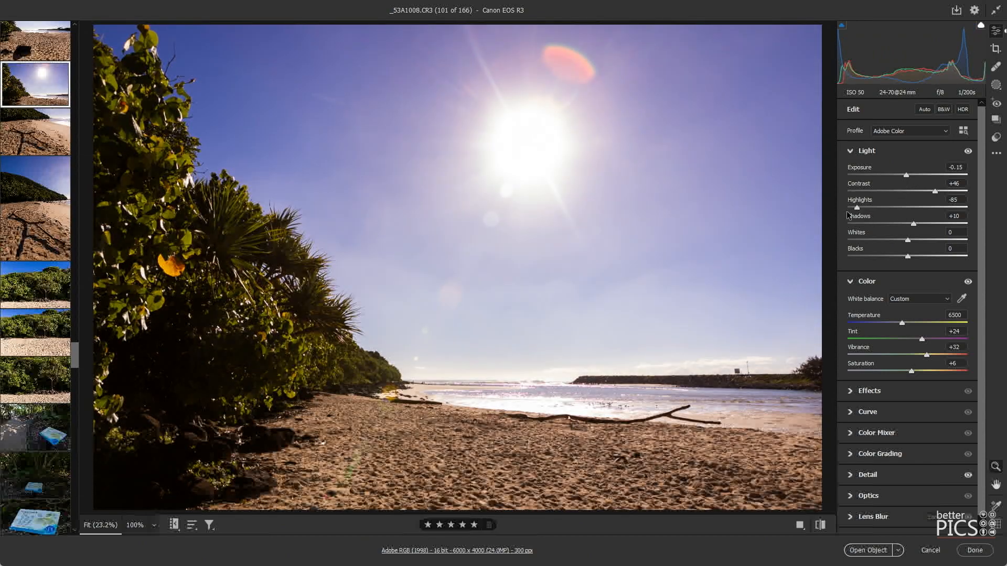
left_click(35, 131)
left_click(31, 236, "ctrl")
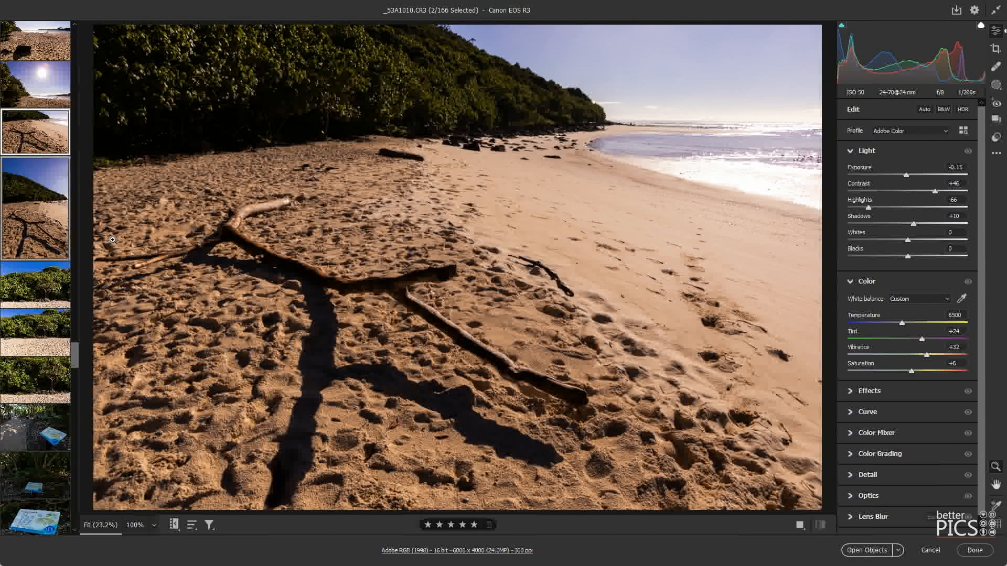
left_click_drag(907, 176, 912, 176)
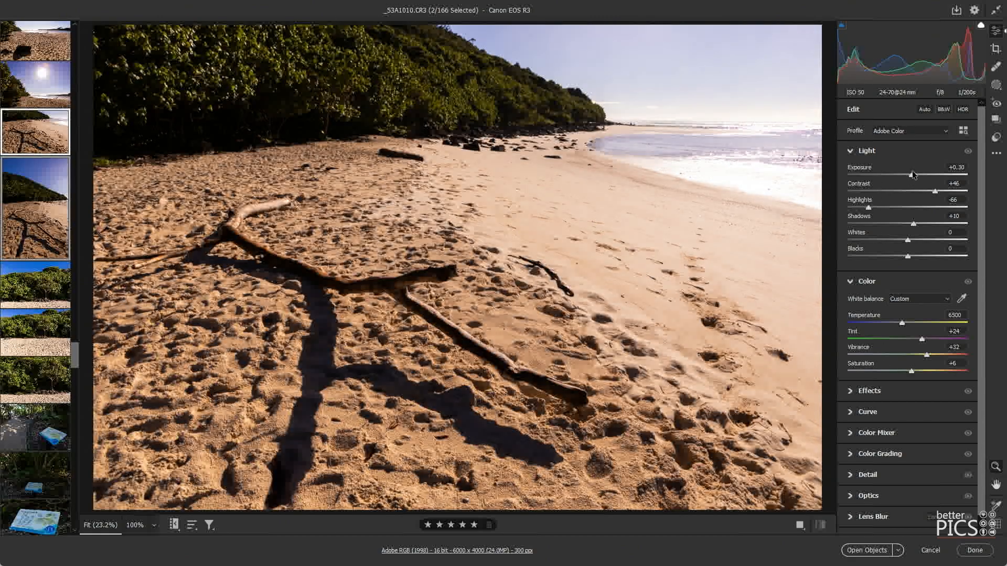
left_click(853, 208)
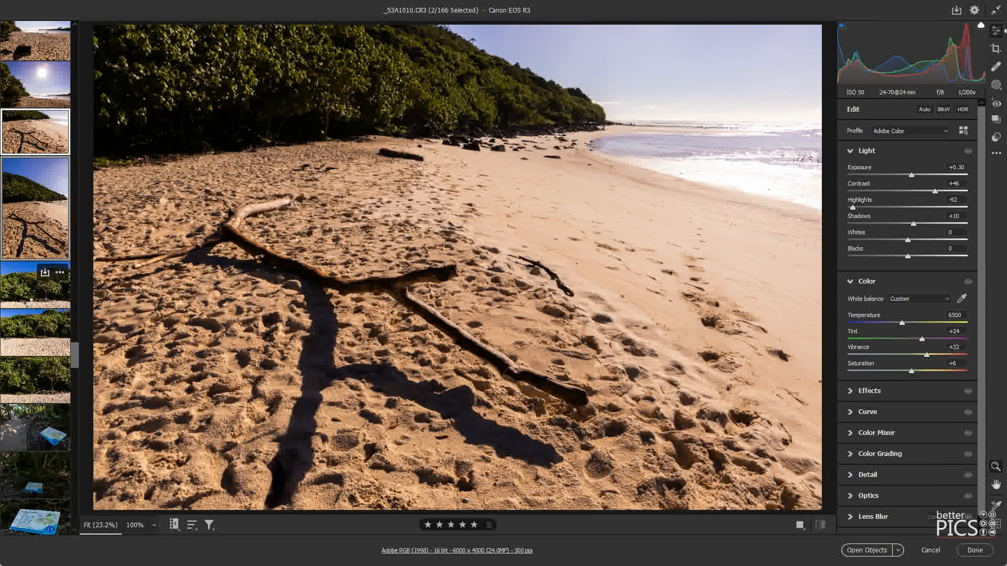
- Select the three beachside tree photos, starting with _53A1013.CR3, and set them to Exposure +0.20, Highlights -90 and Temperature 6000
left_click(35, 286)
left_click(30, 390, "shift")
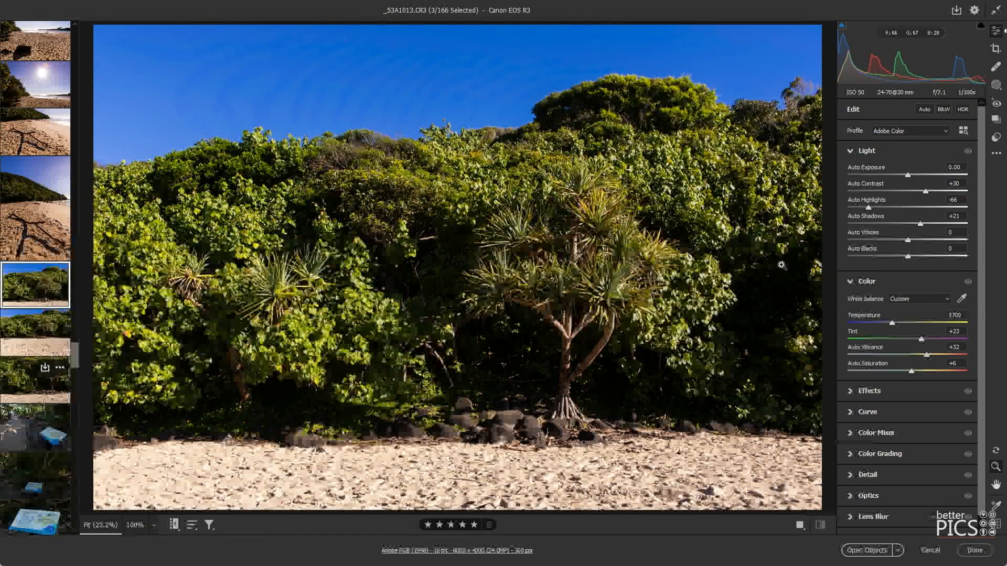
left_click_drag(892, 319, 896, 328)
left_click_drag(908, 175, 909, 177)
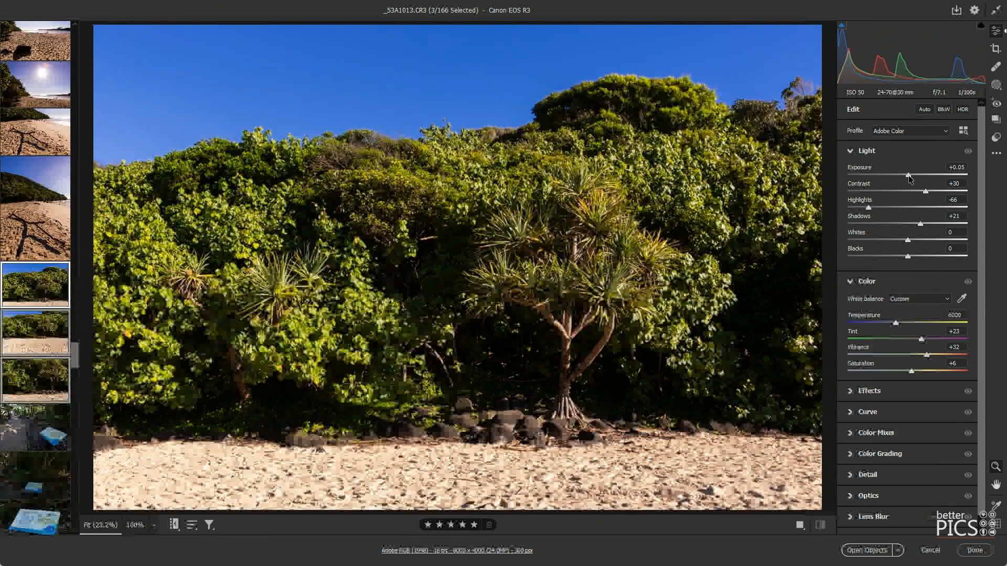
left_click_drag(868, 207, 853, 208)
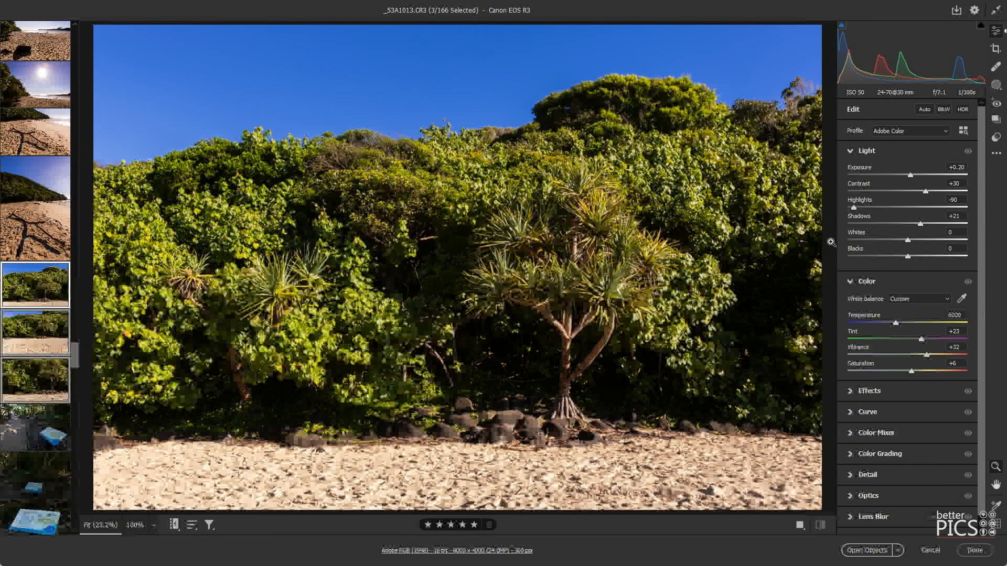
- Check the tree photo _53A1014.CR3 and set the exposure of the closer tree photo _53A1015.CR3 to +0.40
left_click(33, 331)
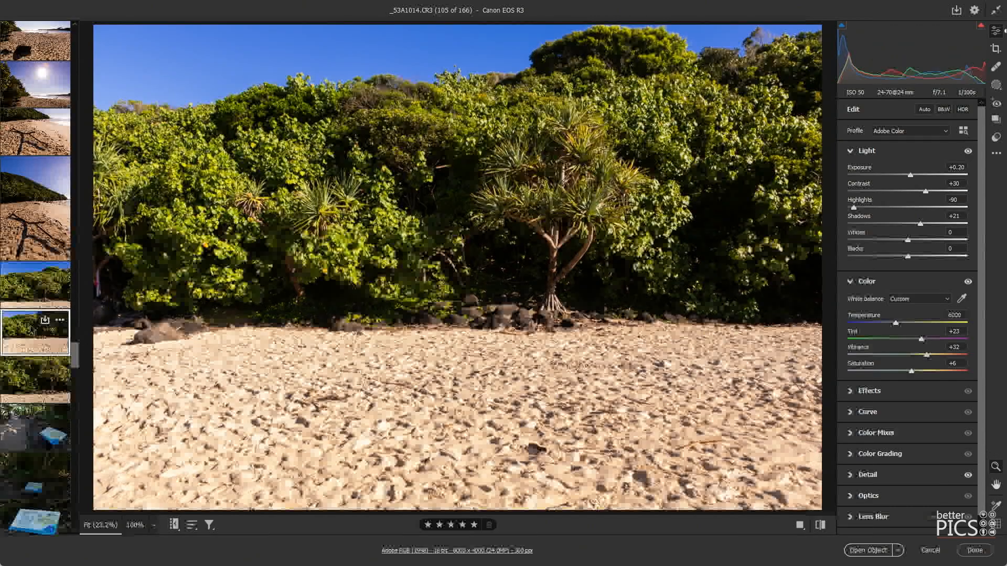
scroll(36, 278, "down", 3)
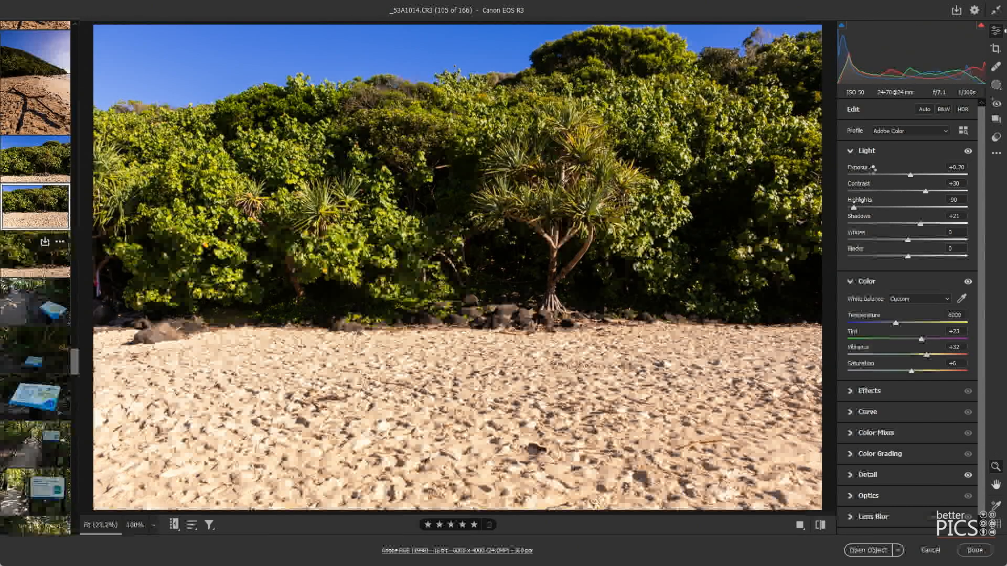
key("Right")
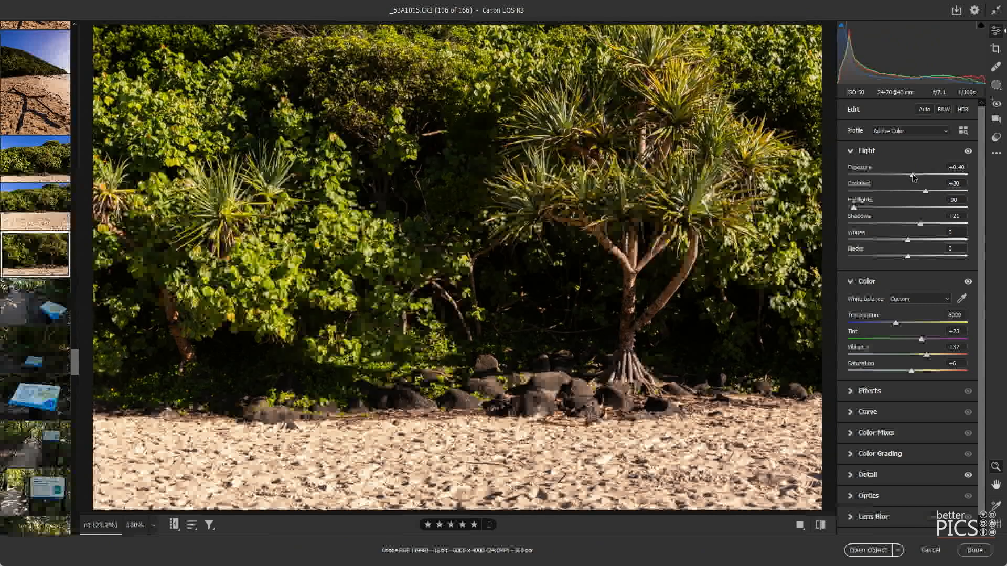
- Select the three "Look around" sign photos, starting with _53A1017.CR3, and set Exposure +0.90, Contrast +45, Highlights -91 and Temperature 6800
left_click(28, 309)
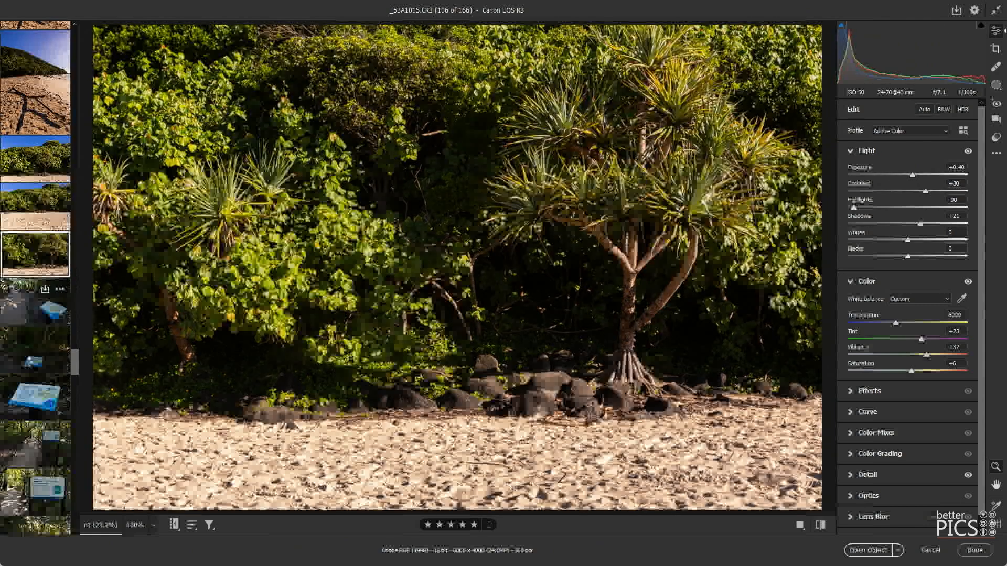
left_click(21, 408, "shift")
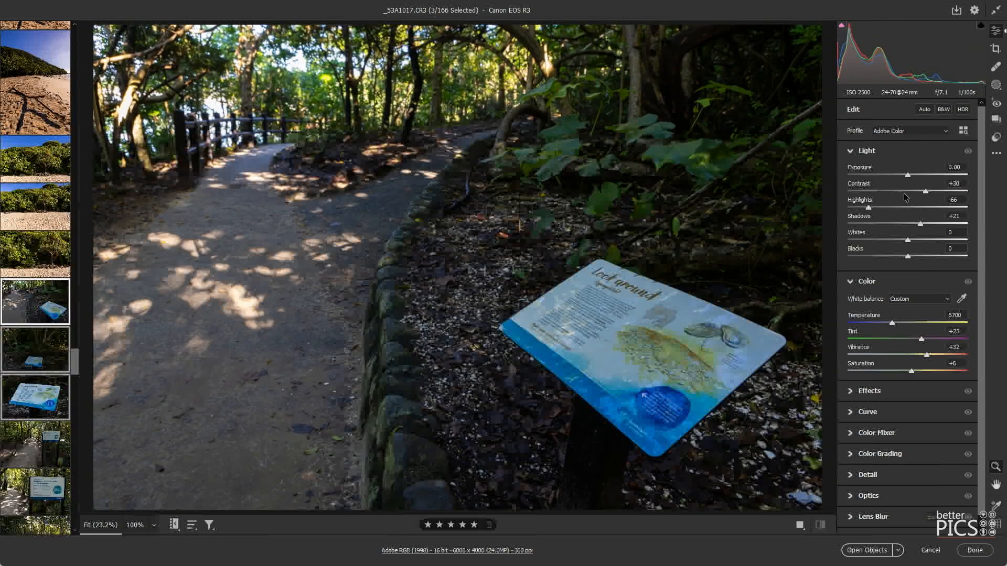
left_click(918, 175)
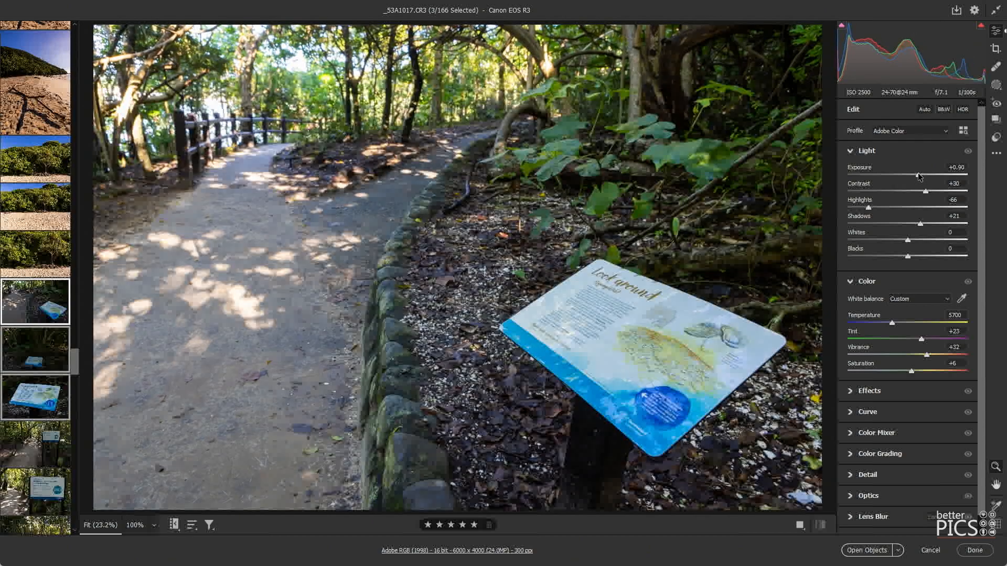
left_click(852, 208)
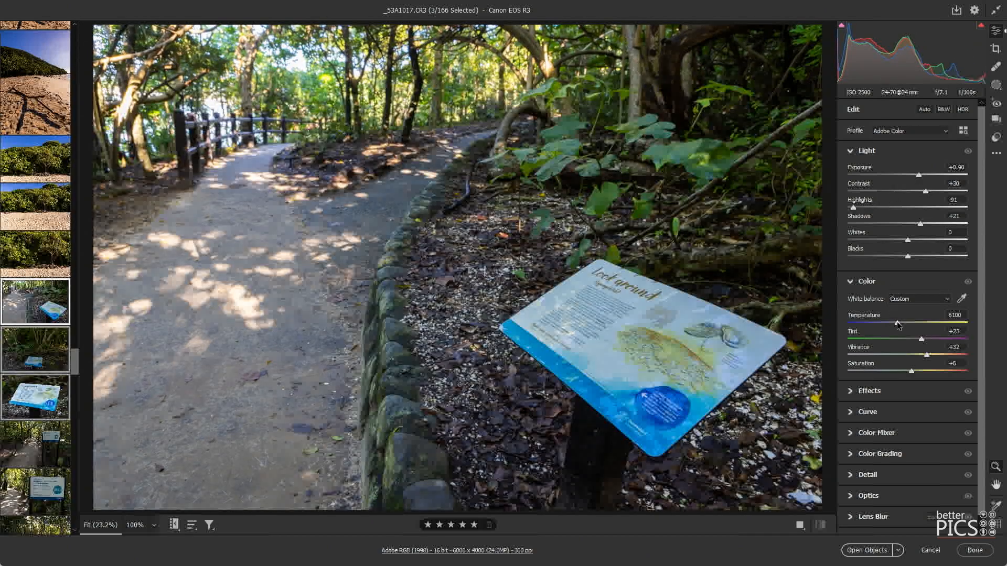
left_click_drag(897, 323, 906, 324)
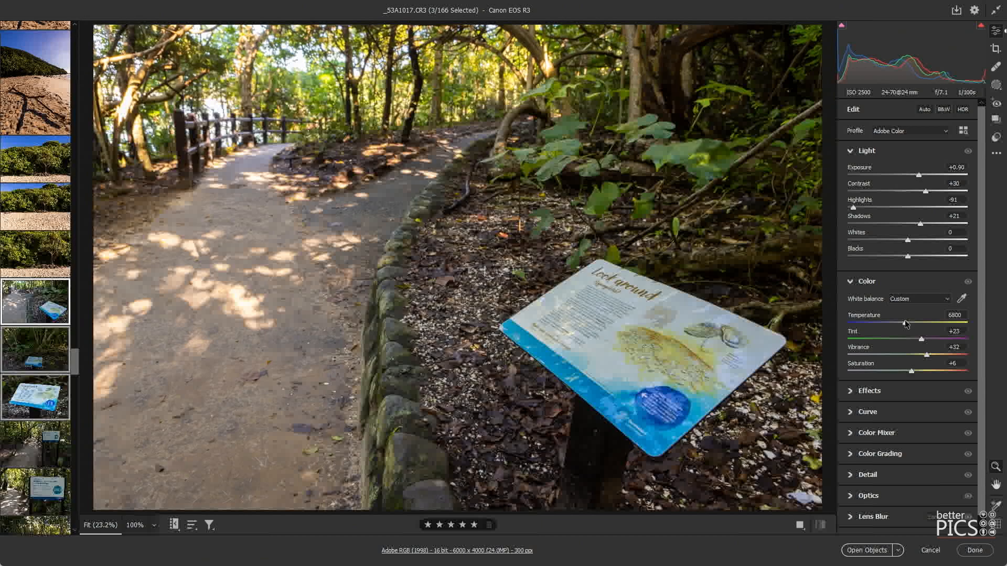
left_click(934, 195)
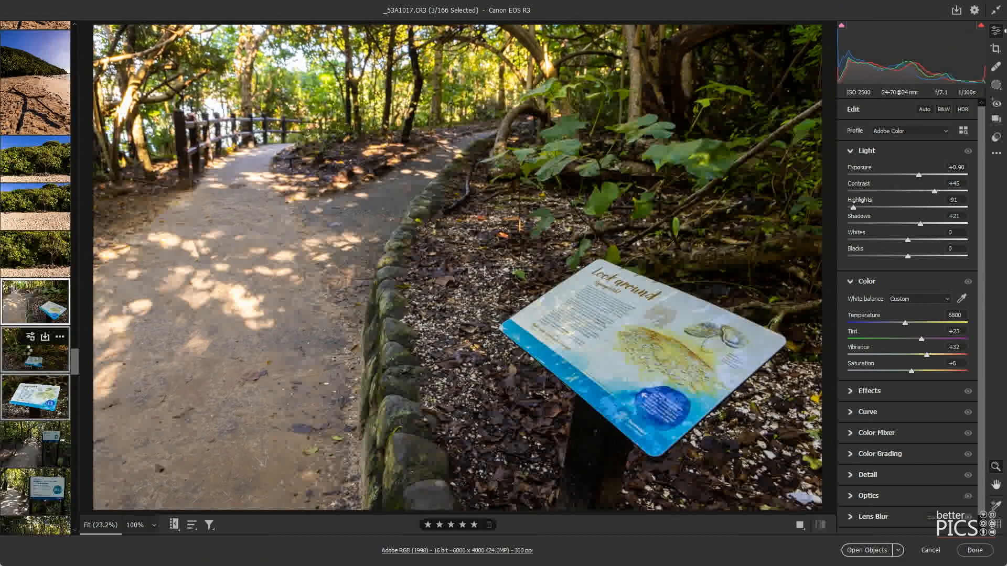
- Raise the exposure of the dark sign photo _53A1019.CR3 and set the temperature of the path sign photo _53A1017.CR3 to 6950
left_click(34, 351)
left_click_drag(919, 175, 925, 175)
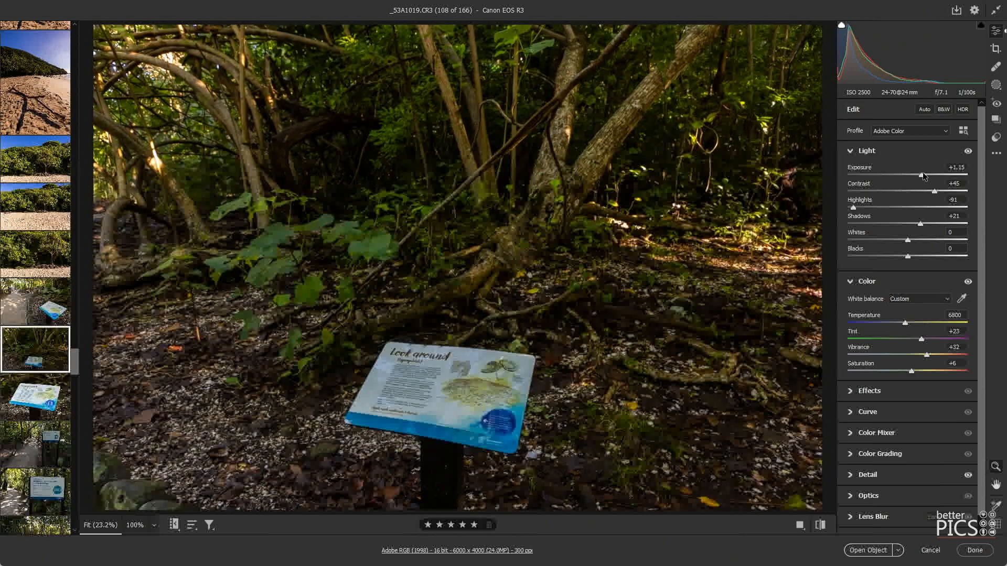
left_click(32, 307)
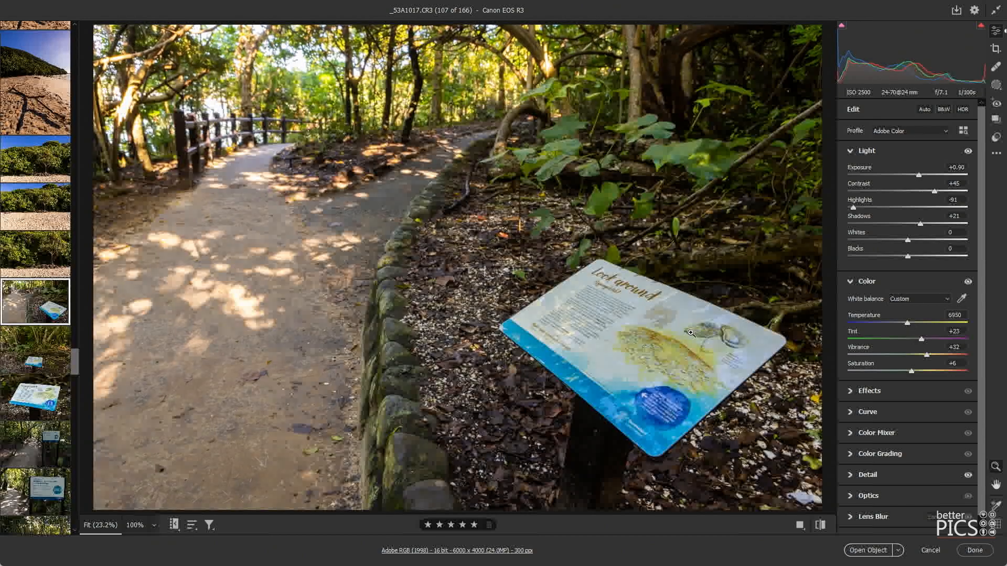
- Set the exposure of the close-up "Look around" sign photo _53A1020.CR3 to +1.05
left_click(32, 395)
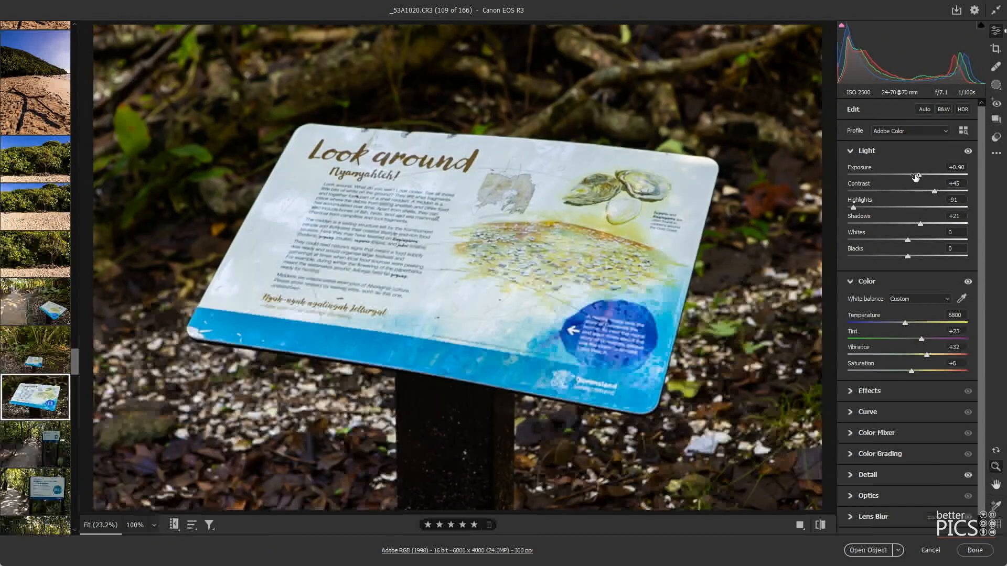
left_click_drag(914, 176, 921, 177)
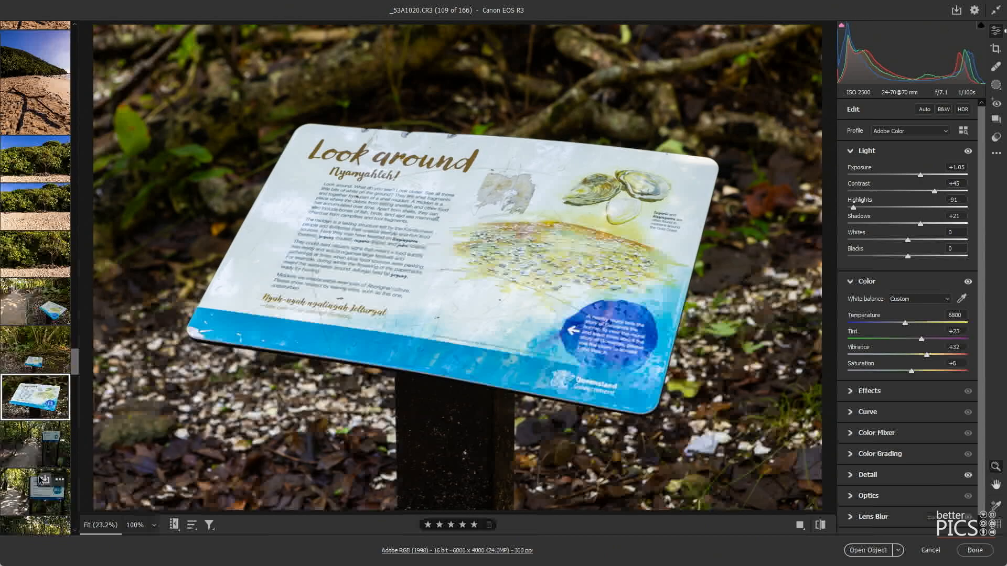
- Select the two Oceanview track sign photos from _53A1022.CR3 and set Exposure +0.70, Contrast +47, Highlights -94 and Temperature 6100
left_click(18, 445)
scroll(18, 445, "down", 3)
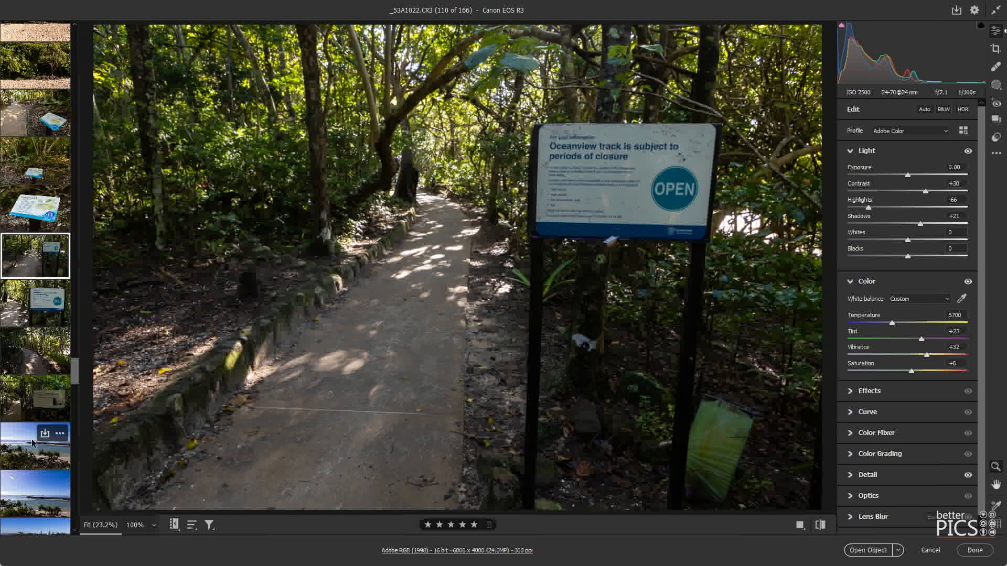
left_click(27, 310, "shift")
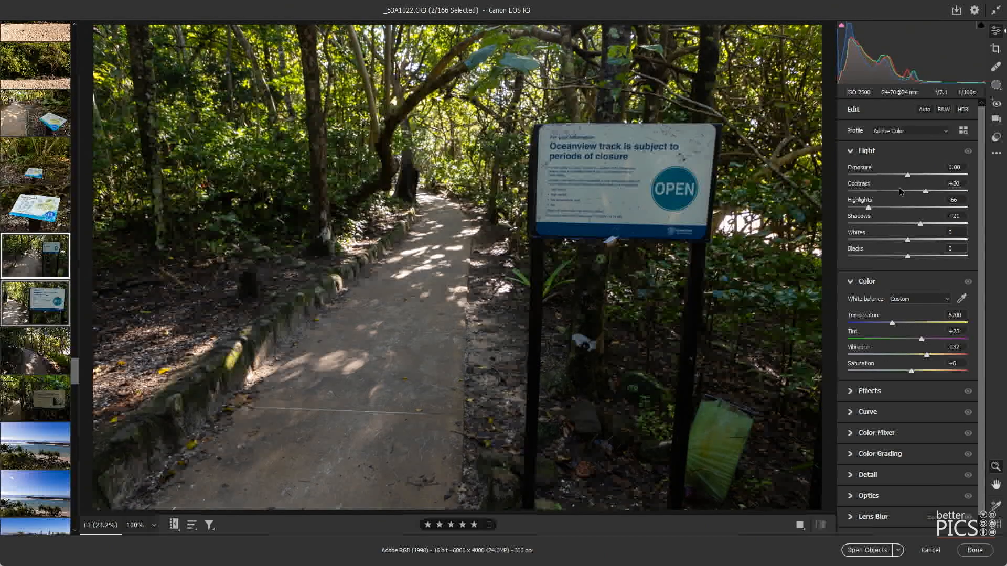
left_click(915, 174)
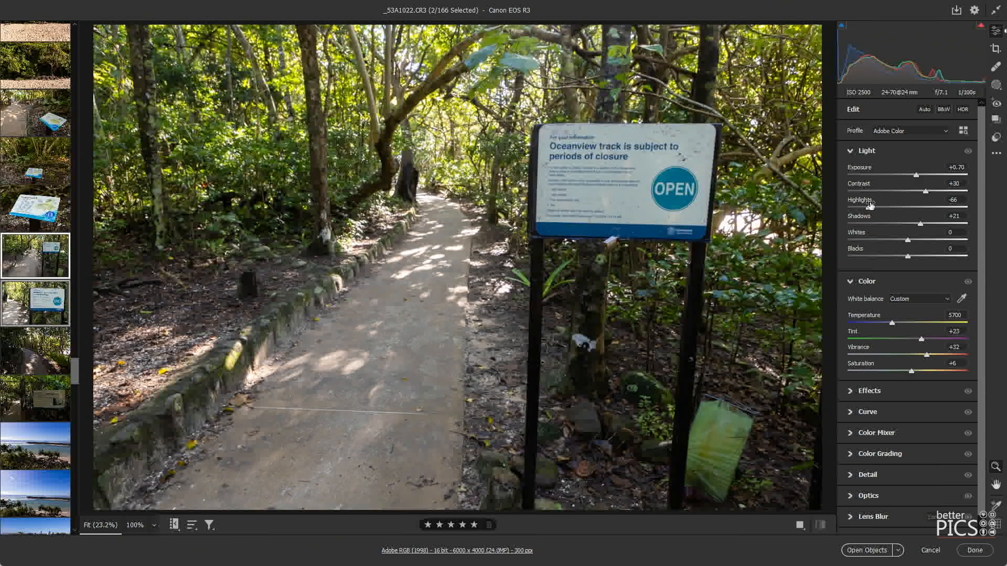
left_click_drag(869, 207, 853, 207)
left_click_drag(892, 323, 897, 323)
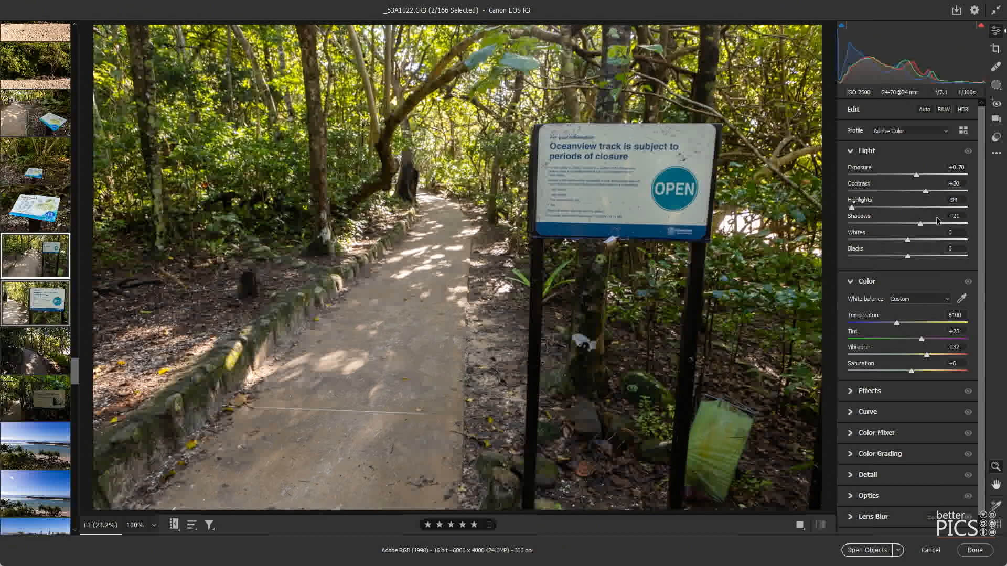
left_click(936, 193)
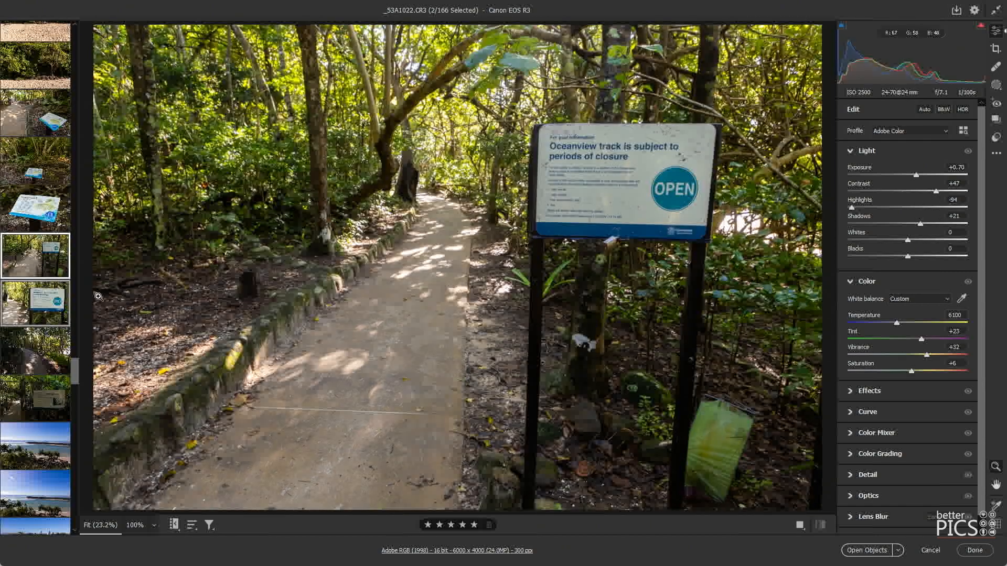
- Set the shaded path photo _53A1025.CR3 to Temperature 6350, Exposure +0.70, Highlights -91 and Shadows +31
left_click(26, 348)
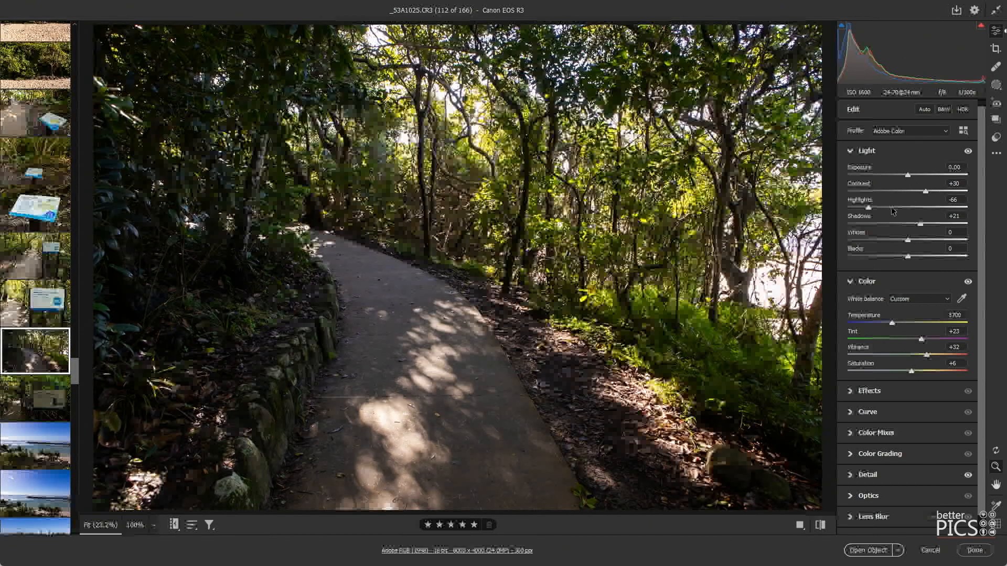
left_click_drag(896, 322, 904, 323)
left_click_drag(911, 175, 921, 175)
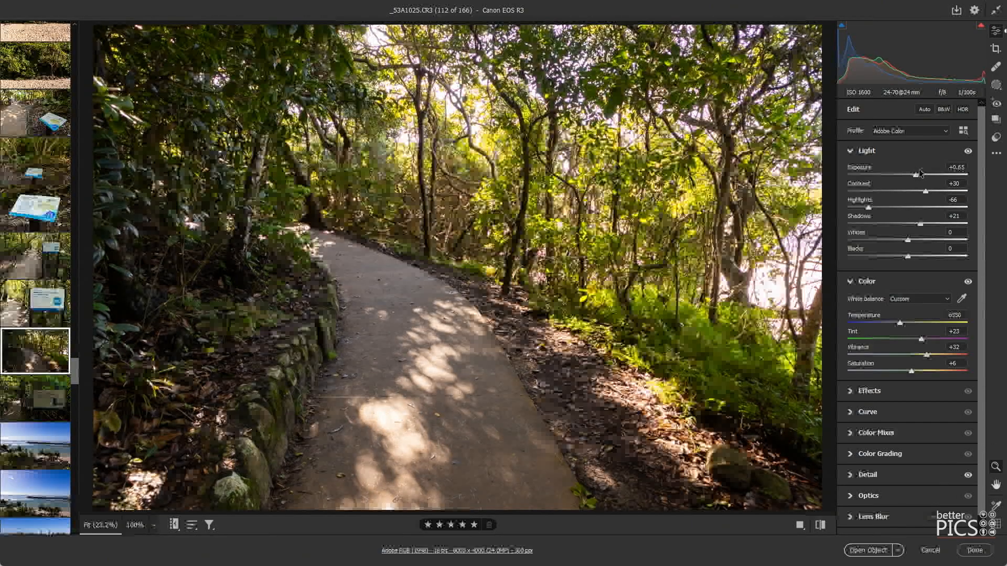
left_click(855, 206)
left_click_drag(855, 206, 853, 208)
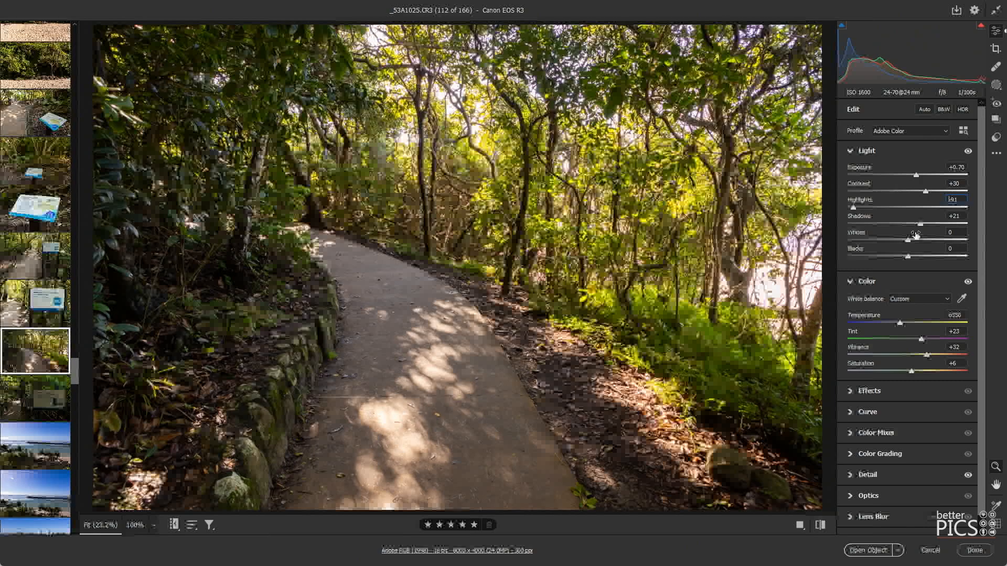
left_click_drag(920, 223, 925, 224)
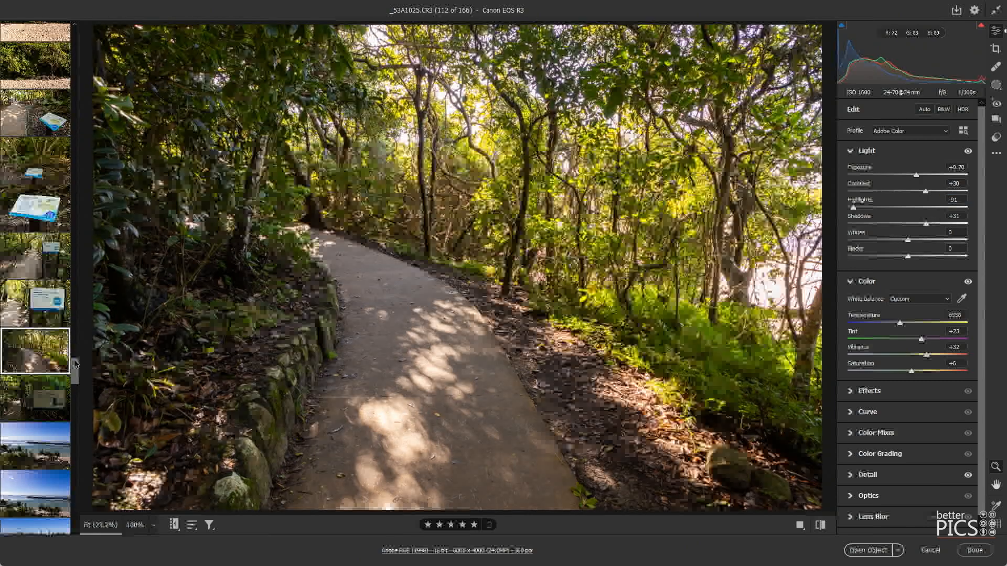
- Set the rockfall sign photo _53A1028.CR3 to Exposure +1.20, Contrast +46, Highlights -100, Shadows +32 and Temperature 5700
left_click(41, 407)
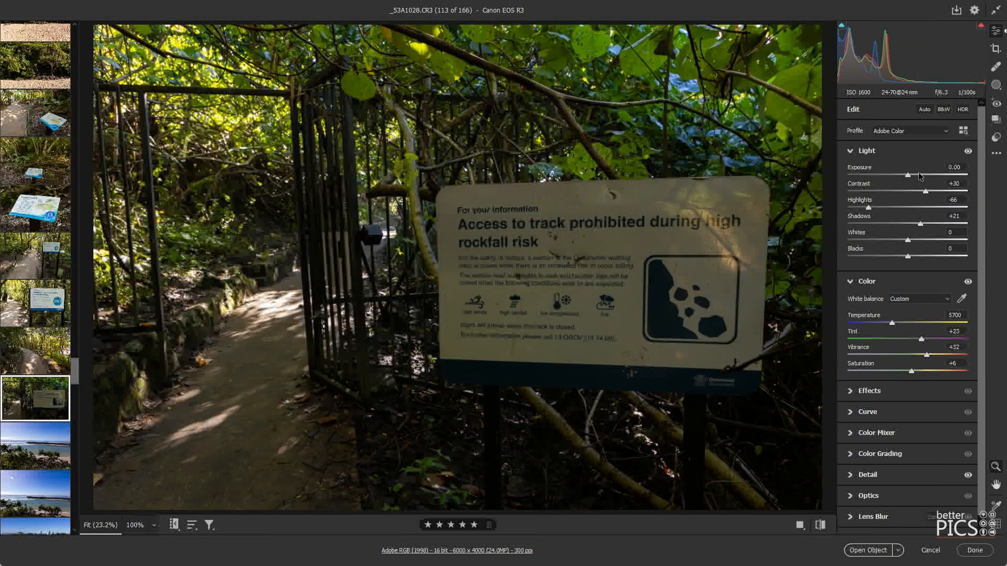
left_click_drag(920, 177, 925, 175)
left_click_drag(868, 208, 853, 209)
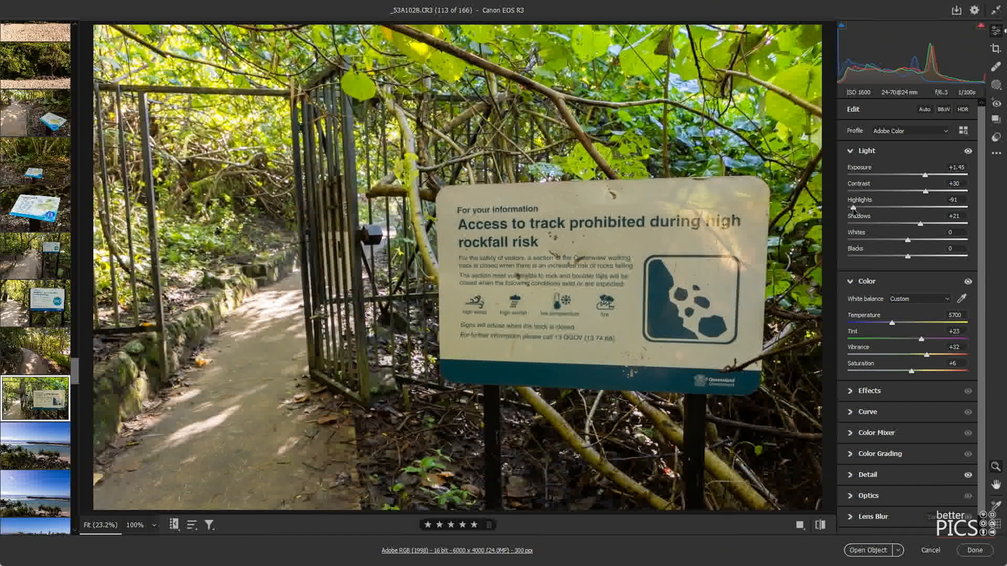
left_click_drag(920, 224, 934, 191)
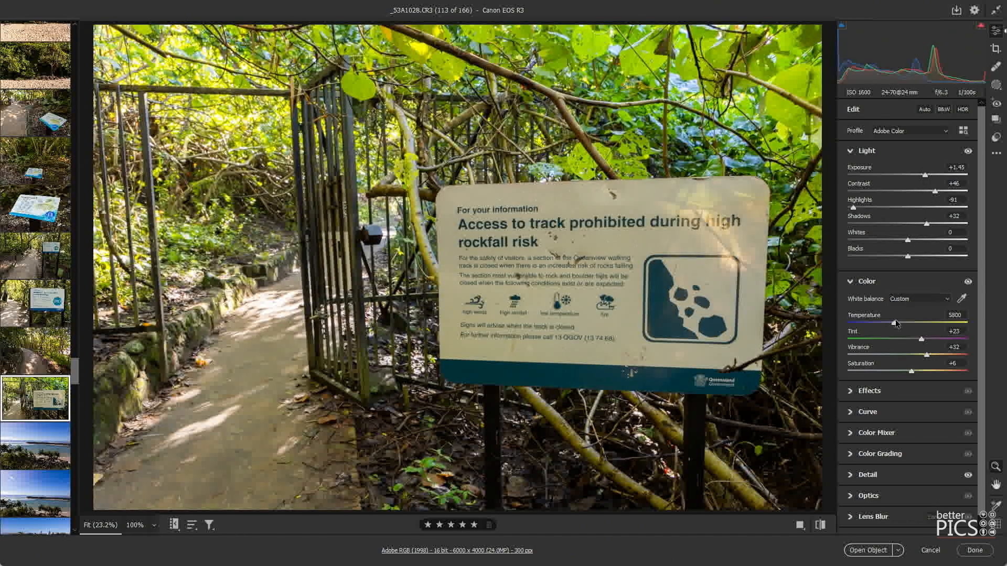
left_click_drag(895, 320, 891, 322)
left_click_drag(924, 175, 922, 175)
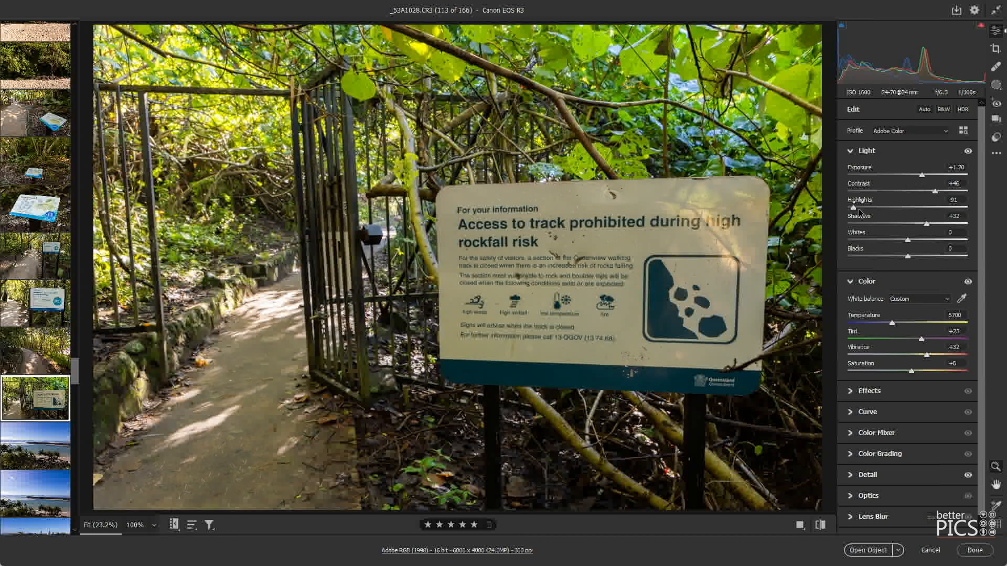
left_click_drag(859, 210, 839, 209)
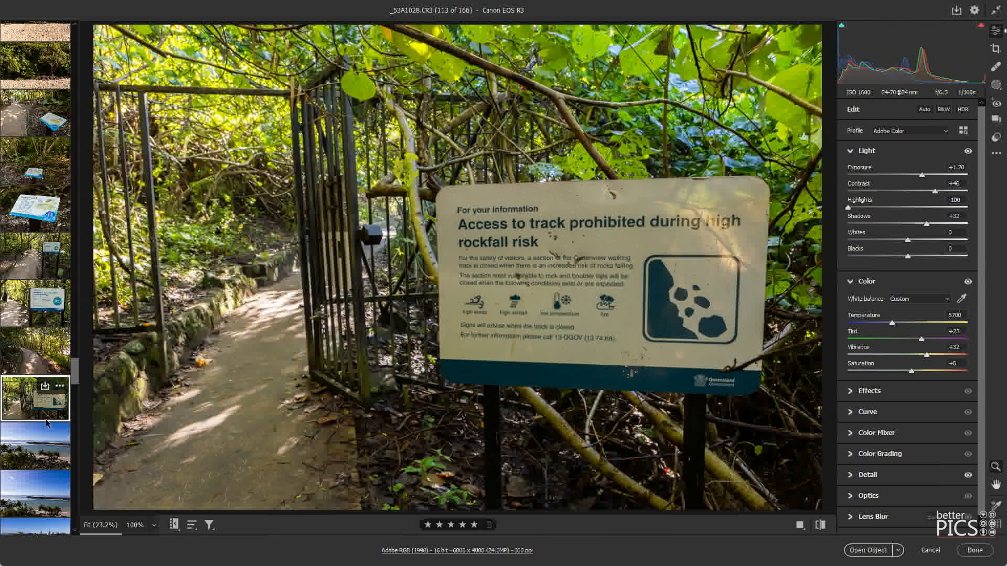
- Set the three inlet photos from _53A1029.CR3 to Temperature 6150 and Exposure +0.30, and set _53A1032.CR3 to Exposure +0.45 and Highlights -75
left_click(29, 440)
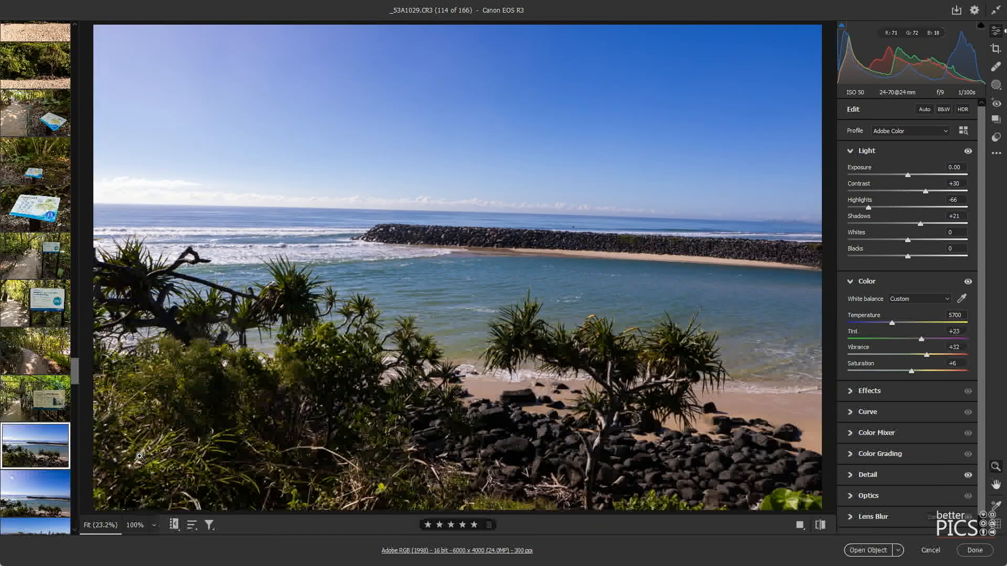
scroll(53, 372, "down", 5)
left_click(58, 293, "shift")
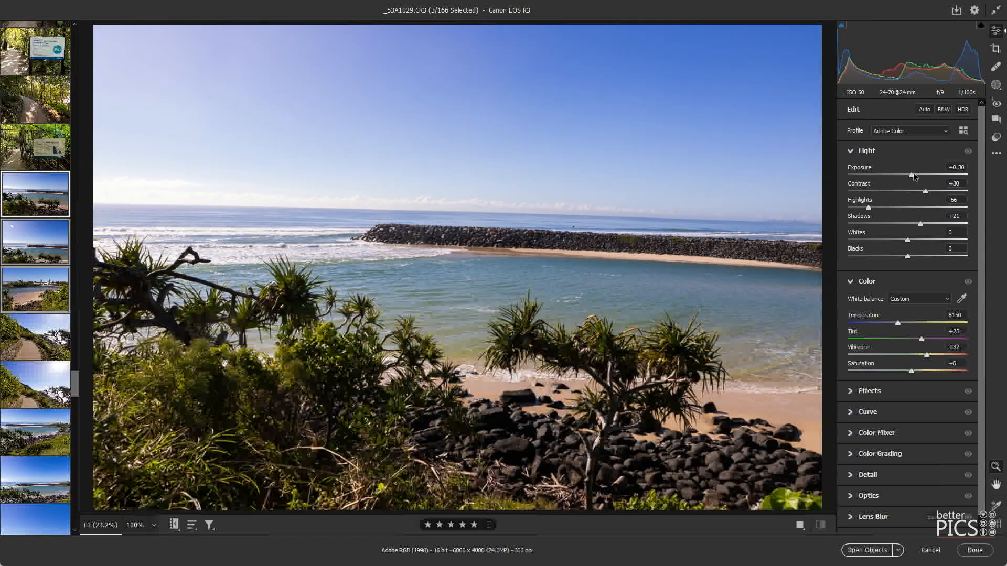
left_click(47, 246)
left_click(52, 293)
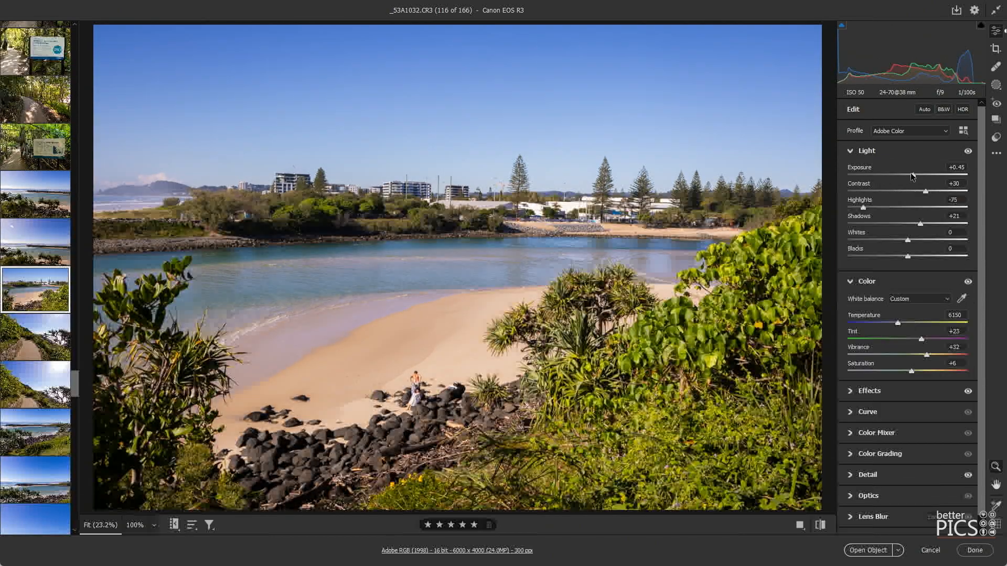
- Select the coastal path photos _53A1035.CR3 and _53A1037.CR3 together and set Exposure +0.20, Contrast +39 and Highlights -92
left_click(50, 338)
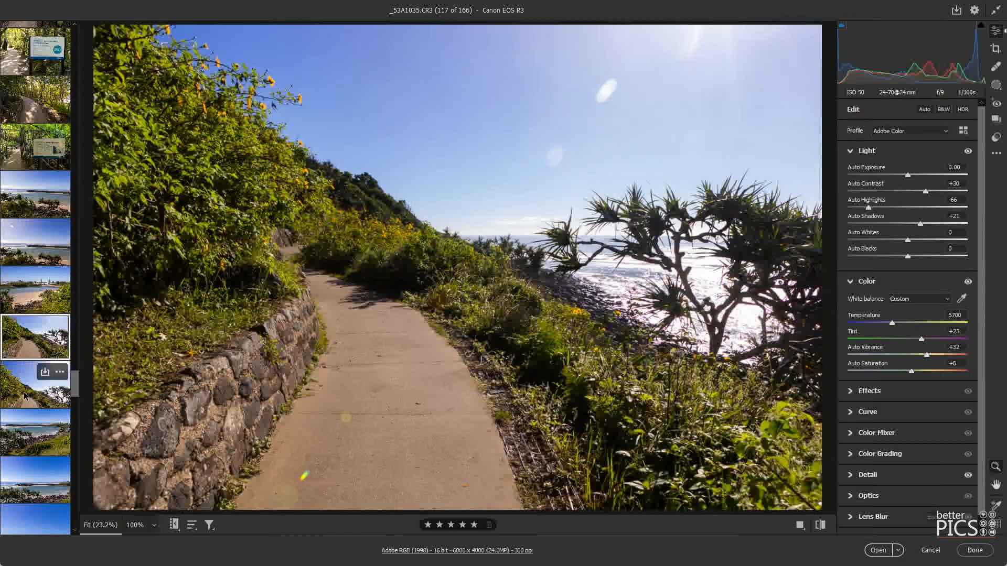
left_click(50, 383, "shift")
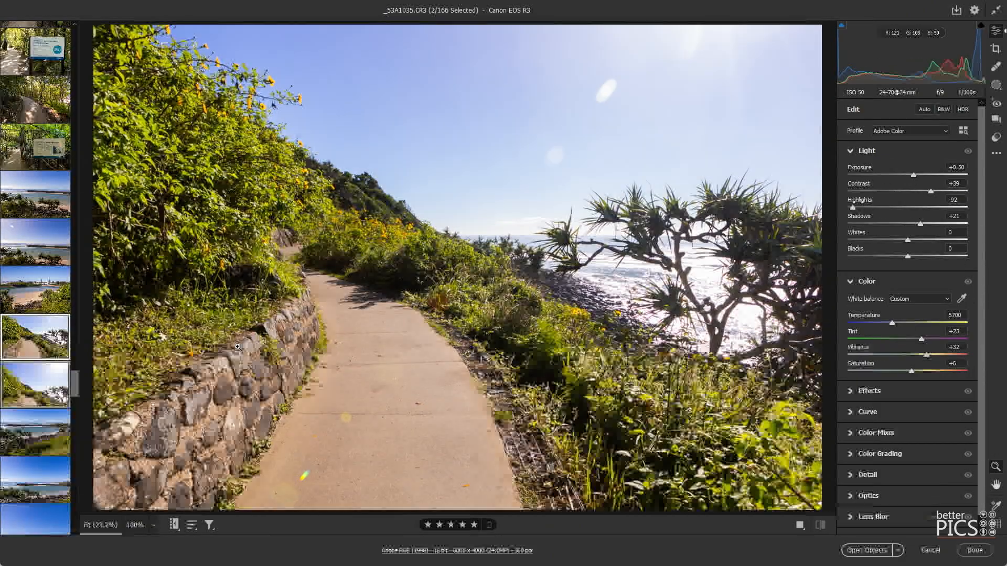
left_click(50, 384)
left_click(52, 338, "shift")
left_click_drag(913, 174, 910, 174)
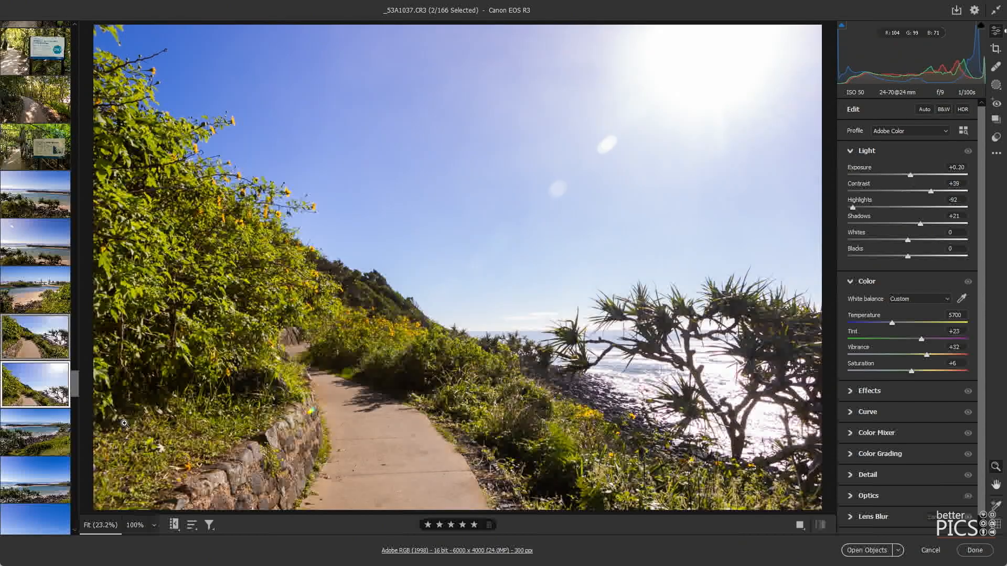
- Set the inlet photo _53A1039.CR3 to Exposure +0.10 and Temperature 5650, comparing it with the next photo
left_click(36, 432)
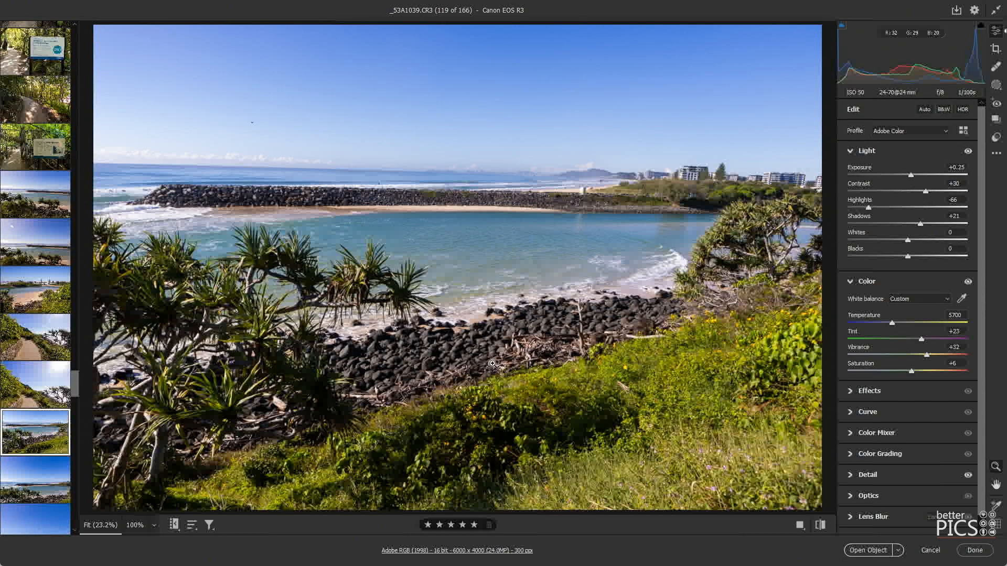
scroll(37, 384, "down", 4)
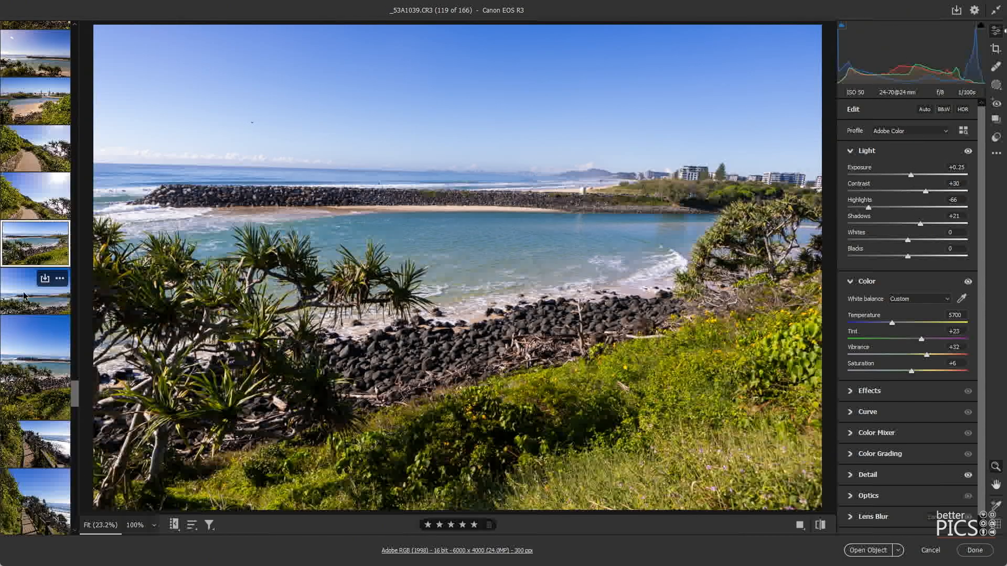
left_click(19, 288)
left_click(21, 249)
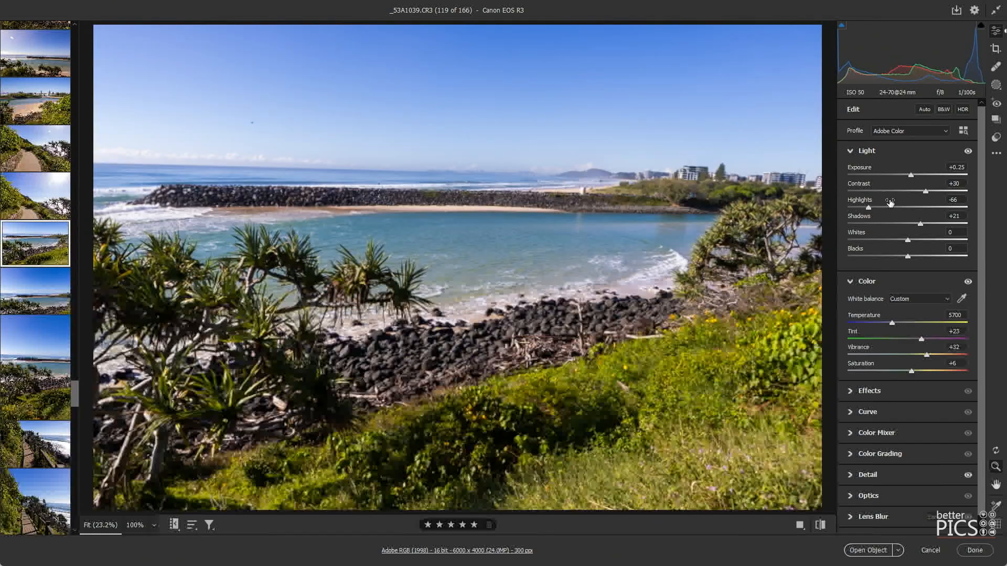
left_click_drag(912, 176, 910, 176)
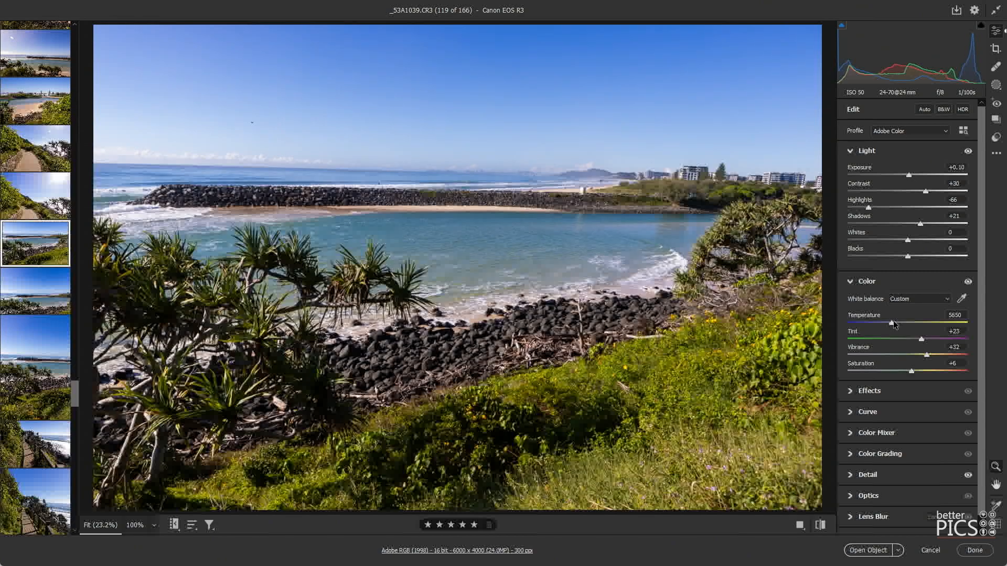
- Set the temperature of the inlet photo _53A1040.CR3 to 6100, and set the portrait photo _53A1041.CR3 to Exposure +0.40 and Temperature 5750
left_click(29, 300)
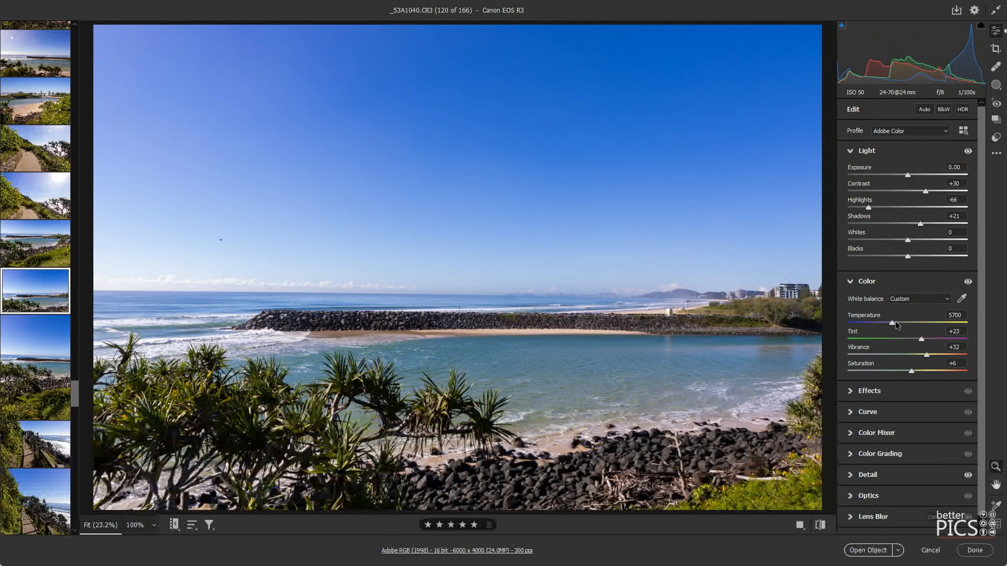
left_click_drag(895, 324, 900, 324)
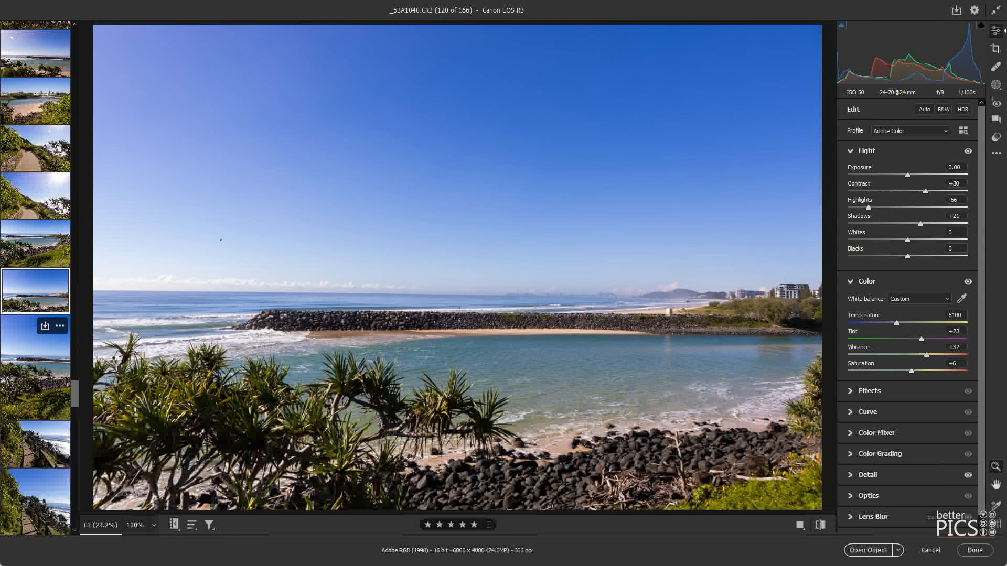
left_click(36, 346)
left_click_drag(916, 177, 915, 176)
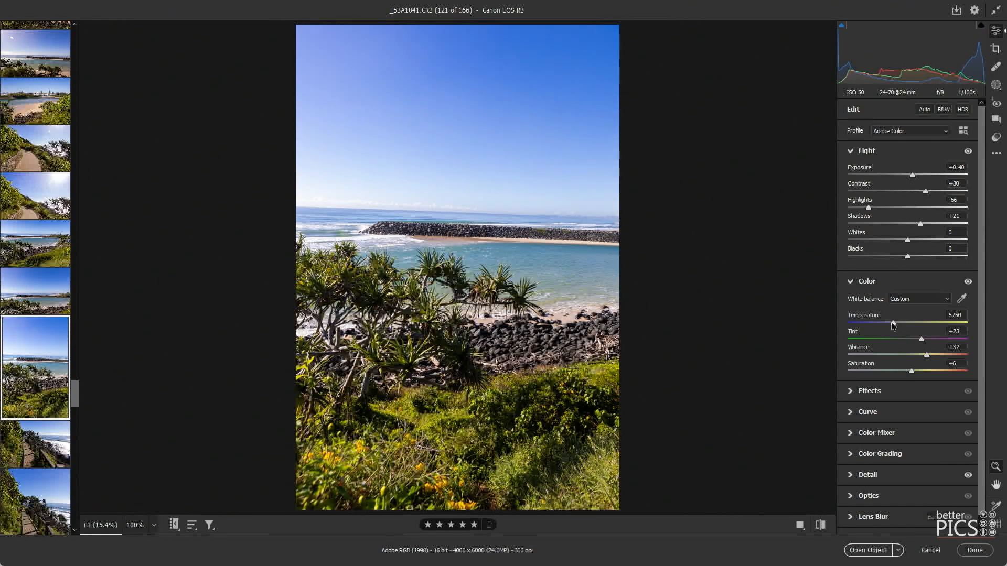
- Set the fenced boardwalk photo _53A1043.CR3 to Exposure +0.45, Highlights -100 and Temperature 5900
key("Right")
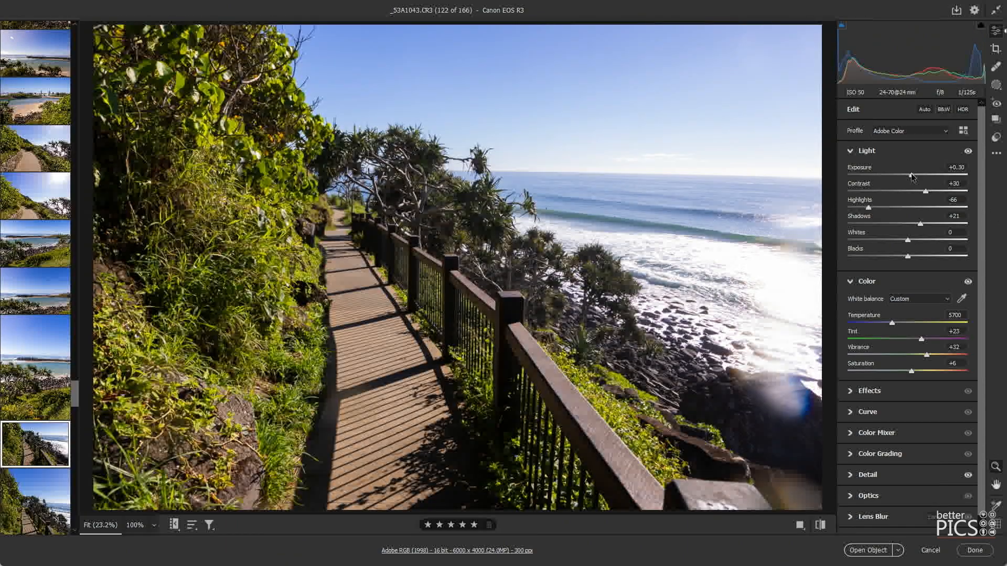
left_click_drag(911, 175, 913, 175)
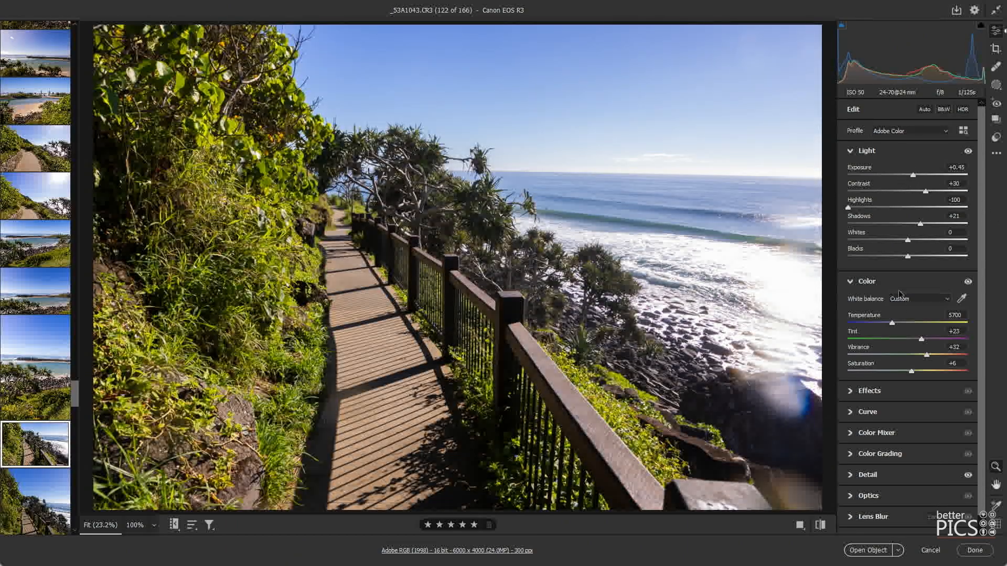
left_click_drag(891, 322, 894, 323)
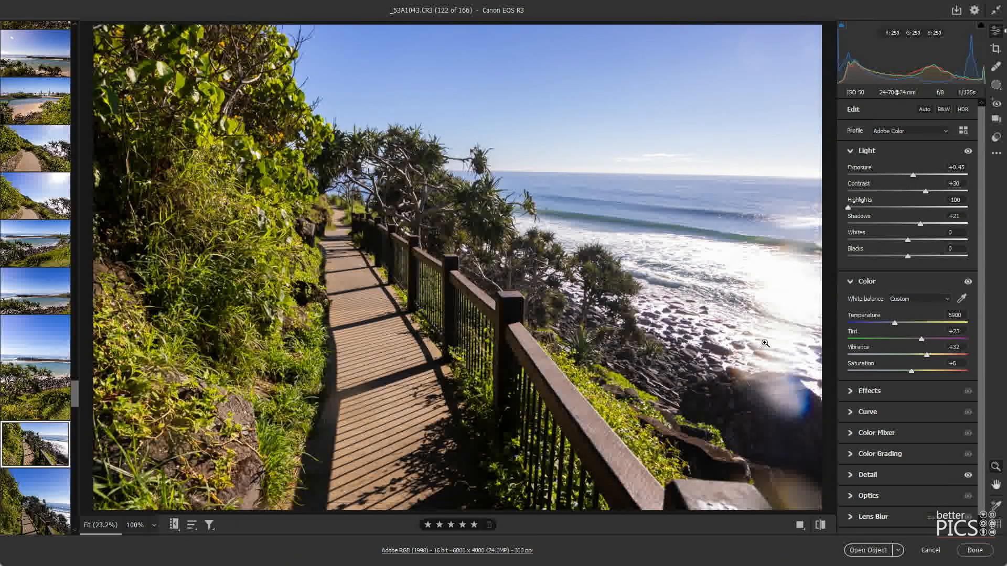
- Set the exposure of the portrait boardwalk photo _53A1046.CR3 to +0.70 and warm its temperature slightly
scroll(47, 320, "down", 4)
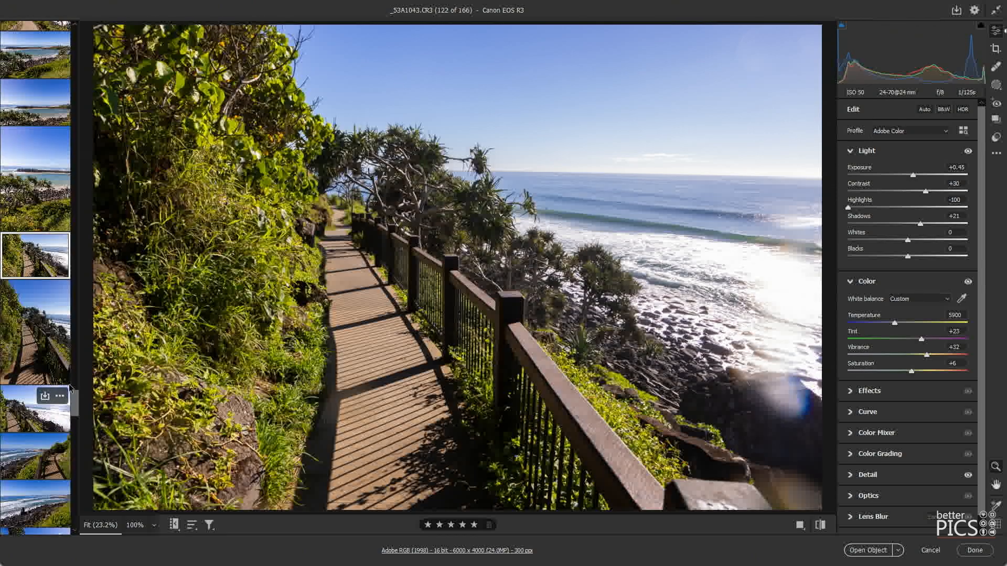
left_click(47, 325)
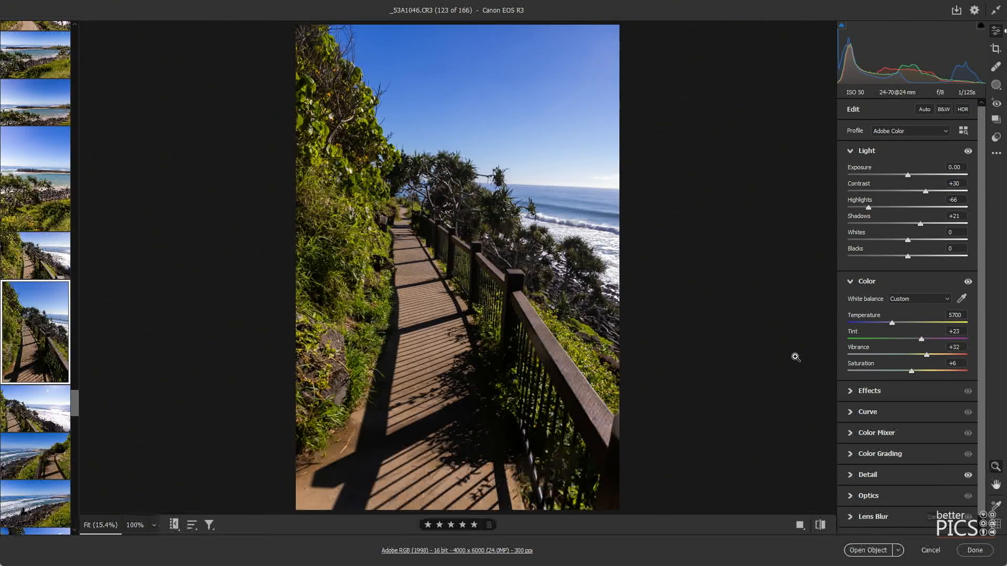
left_click(916, 175)
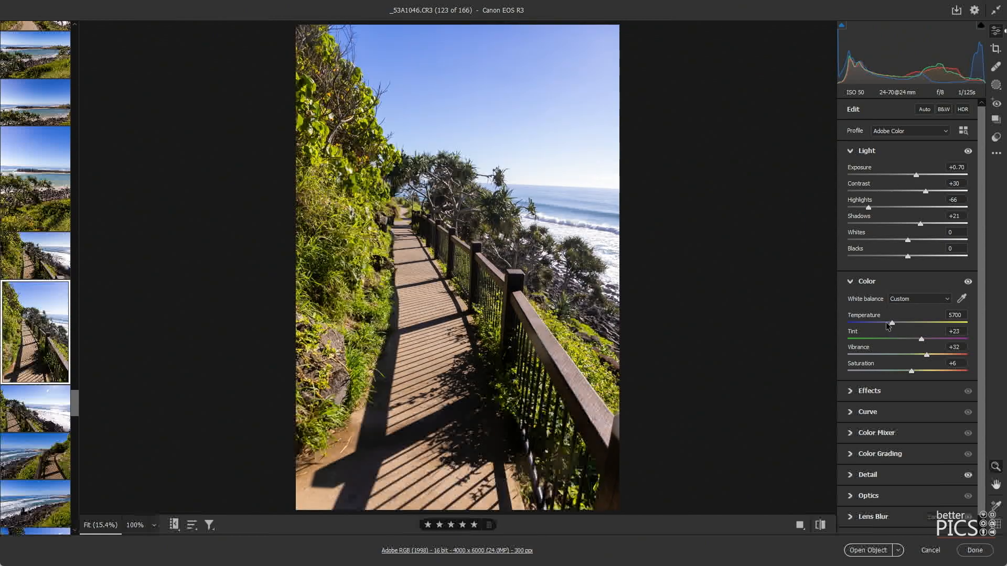
left_click(895, 323)
- Set the bright boardwalk and ocean photo _53A1047.CR3 to Temperature 6100, Exposure -0.15 and Highlights -100, and advance to the next photo
left_click(52, 410)
left_click(896, 322)
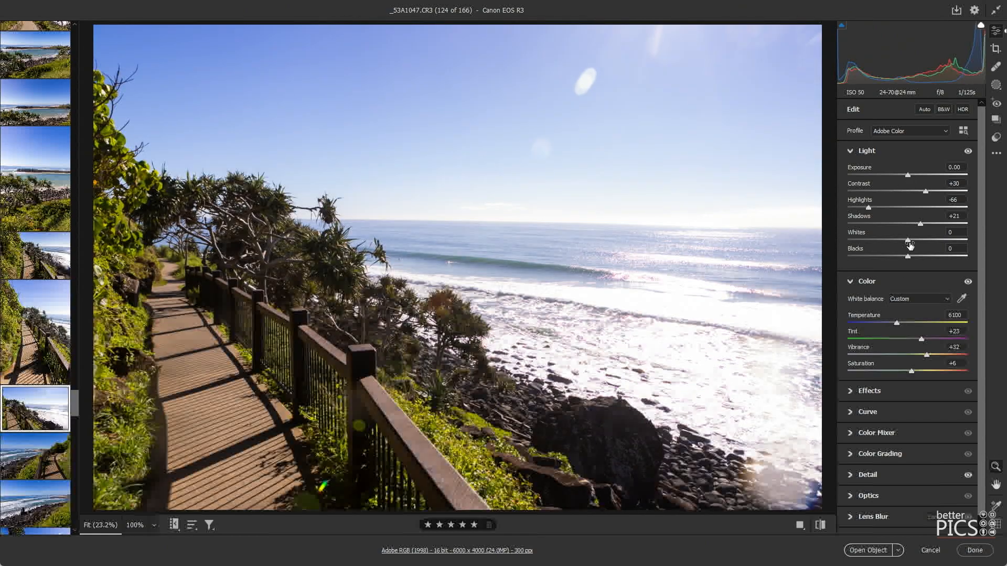
left_click(906, 175)
left_click_drag(868, 207, 825, 214)
key("Right")
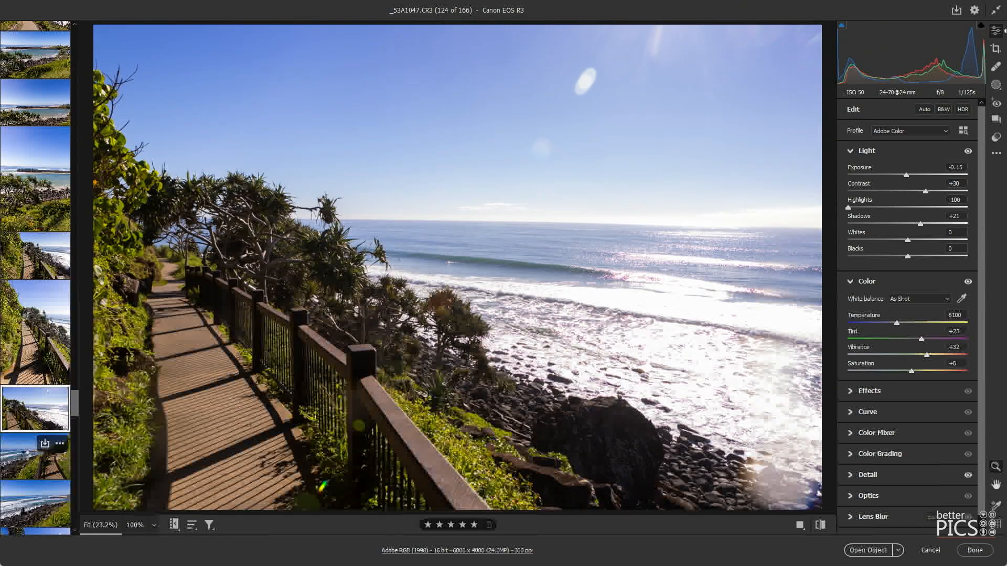
- Set the fenced path and headland photo _53A1053.CR3 to Exposure +0.55 and Temperature 5900
left_click(912, 175)
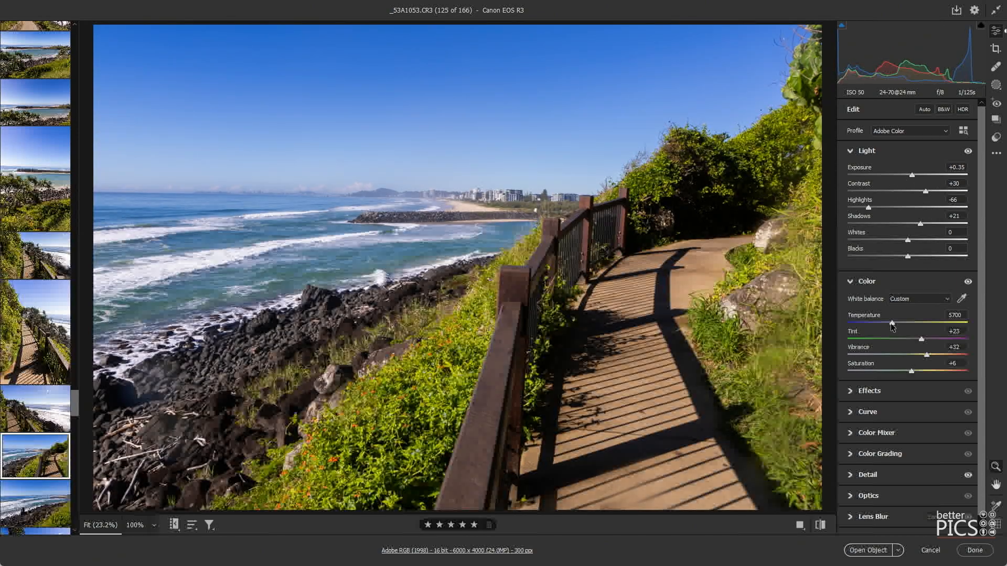
left_click(894, 323)
left_click_drag(912, 177, 915, 177)
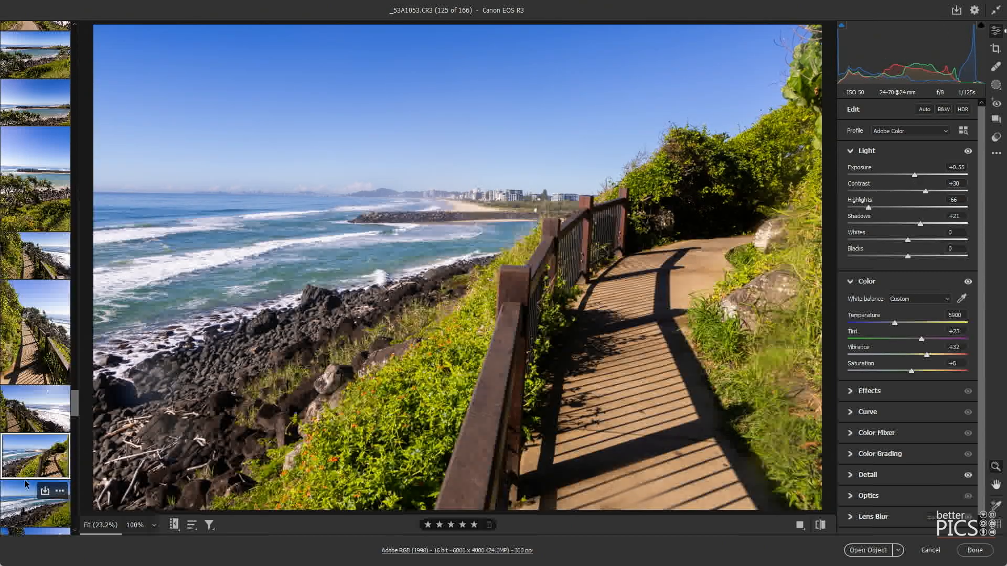
- Set the rocky shoreline photo _53A1055.CR3 to Contrast +45 and Exposure +0.25
left_click(23, 512)
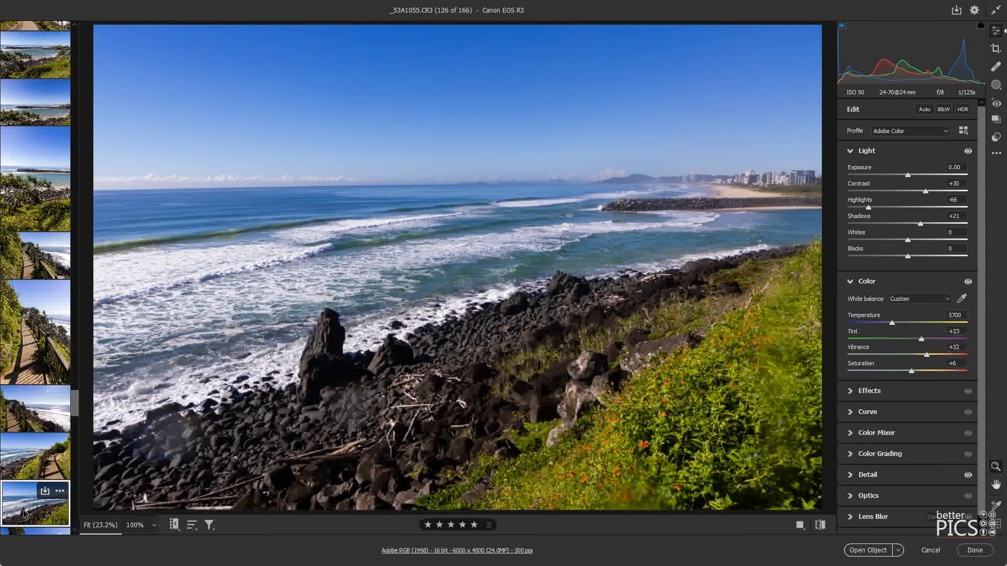
left_click(934, 191)
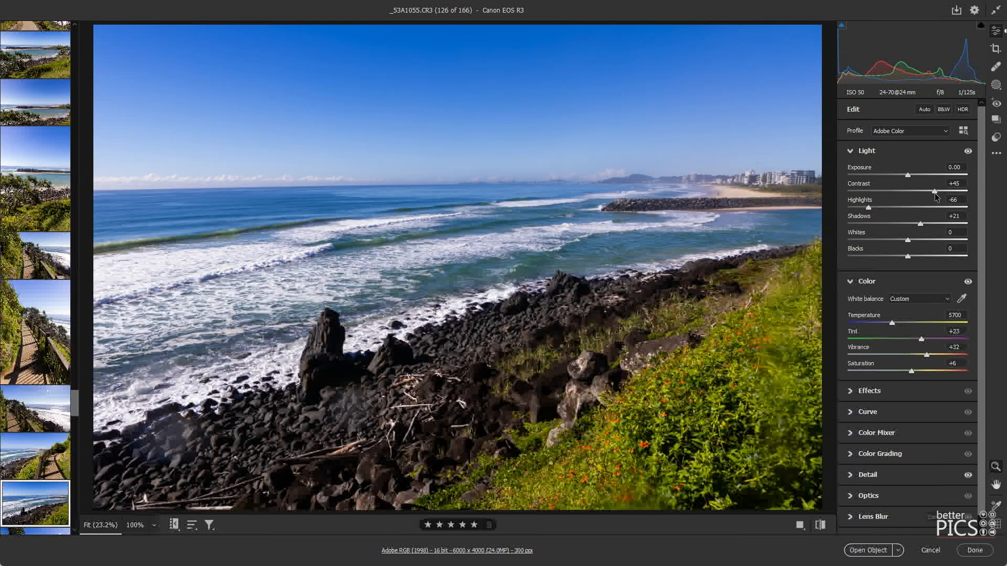
left_click_drag(907, 176, 910, 176)
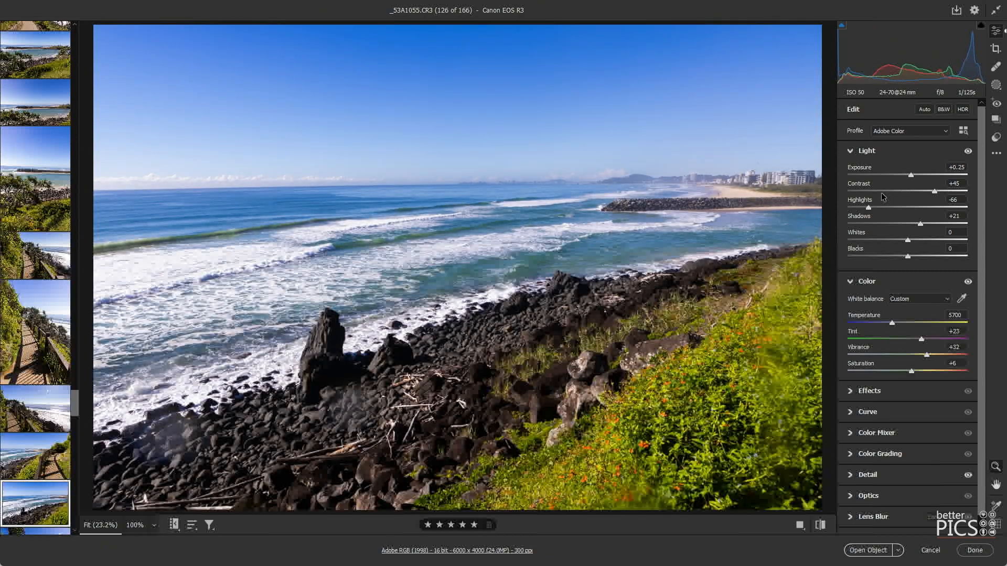
- Set the temperature of the beachfront cranes photo _53A1112.CR3 to 6200 and straighten its horizon with a crop angle of 1.84
mouse_move(55, 491)
left_click(42, 458)
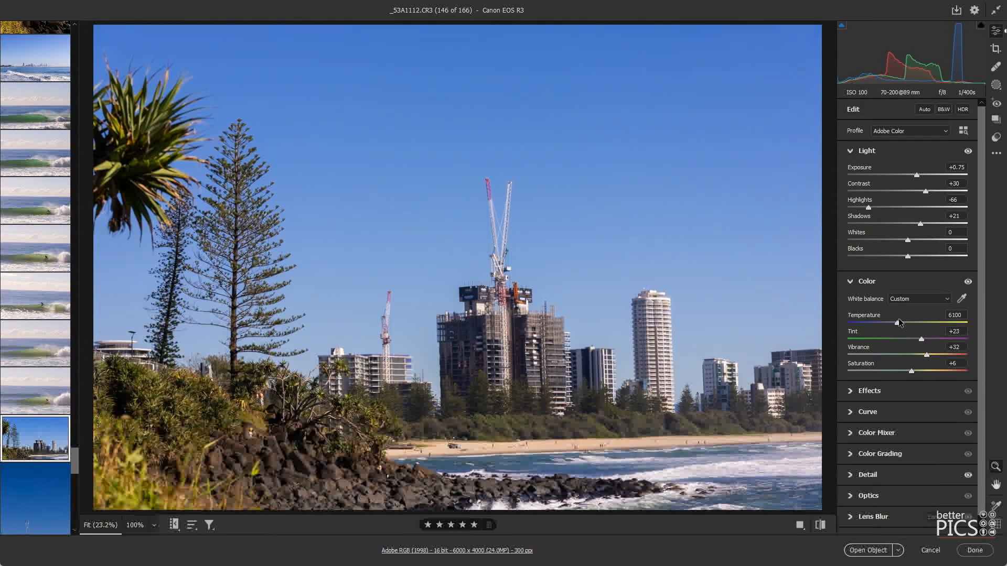
left_click_drag(897, 321, 898, 321)
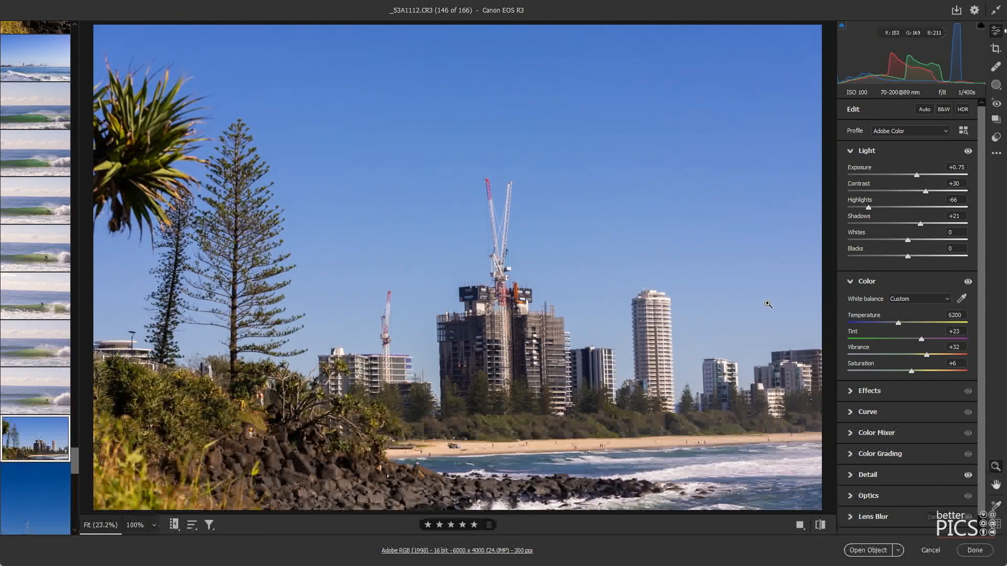
key("c")
left_click_drag(496, 303, 502, 419)
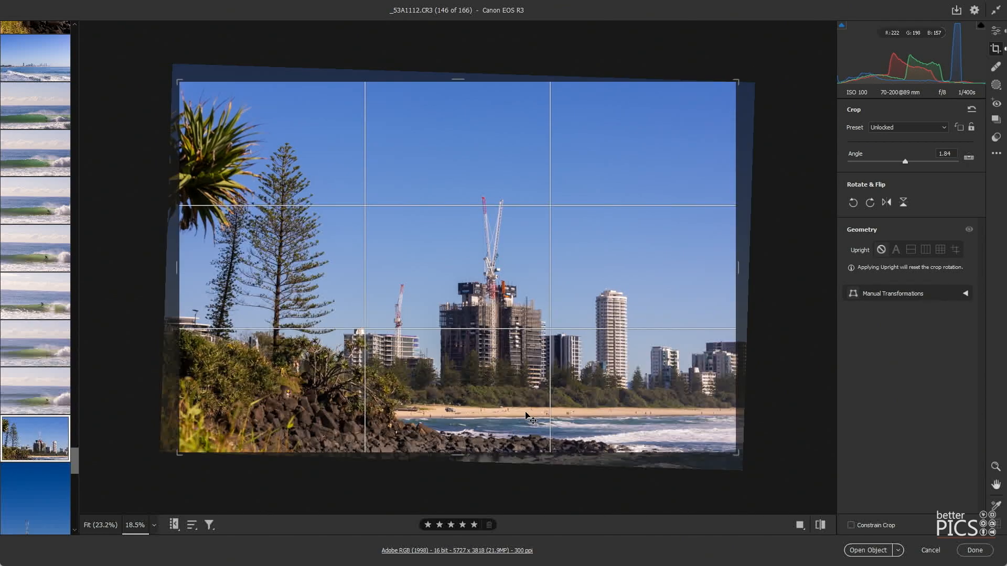
key("Return")
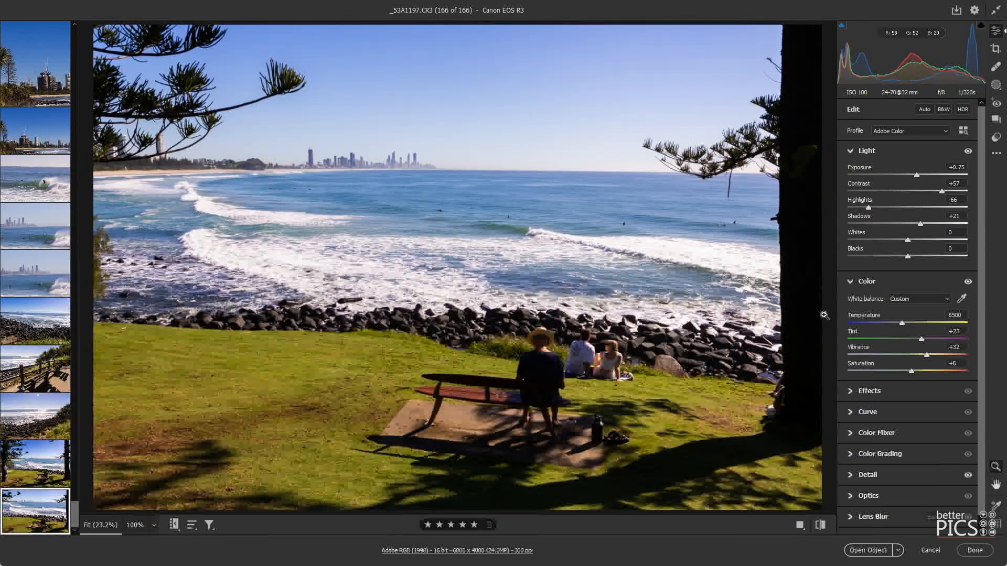
- Lower the exposure of the park bench photo _53A1197.CR3 slightly and finish the Camera Raw session, returning to Bridge
left_click_drag(918, 175, 916, 175)
left_click(976, 552)
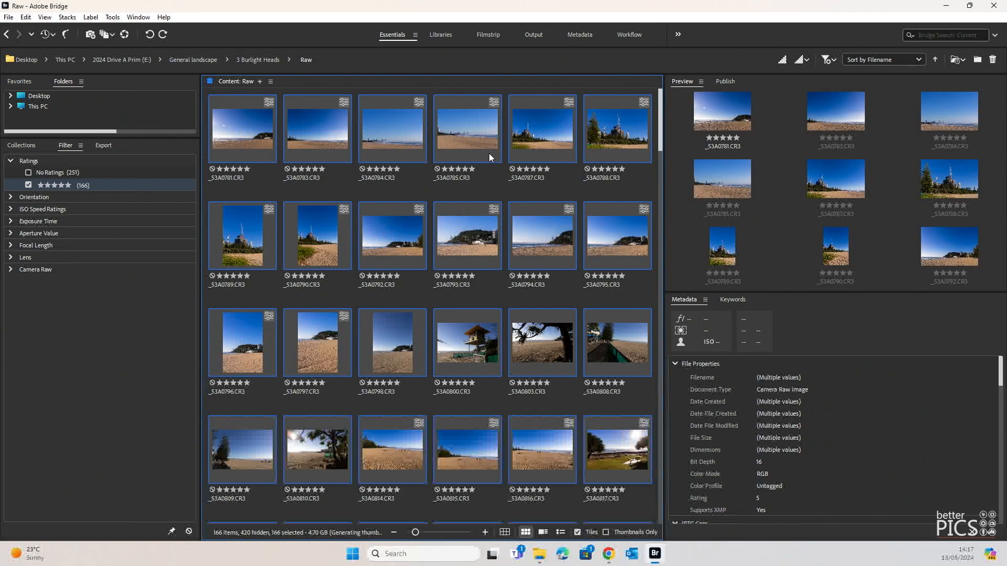
- Look through the five-star thumbnails in the Raw folder and preview the edited beach photos up to _53A0817.CR3
key("Down")
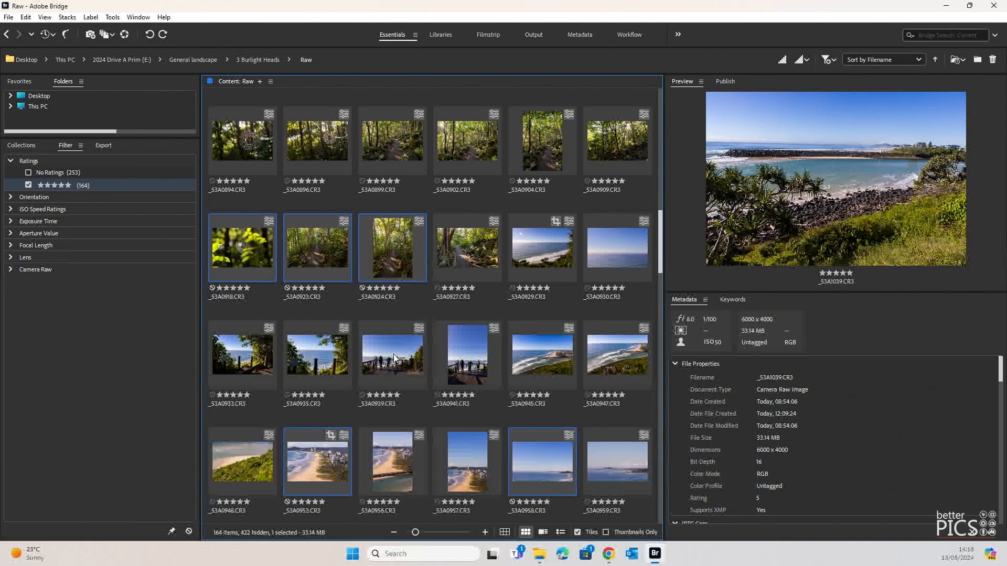
scroll(414, 360, "down", 15)
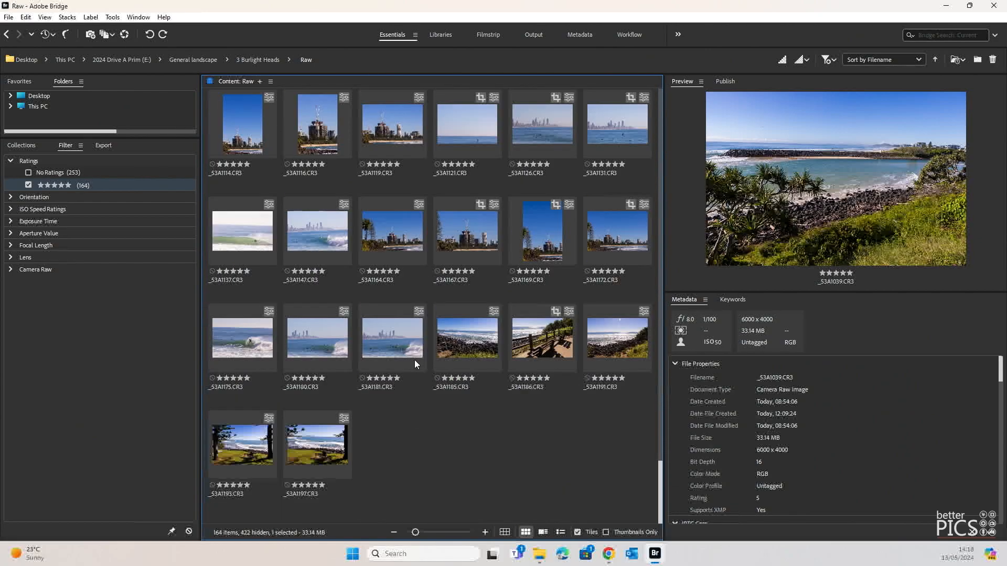
scroll(464, 416, "up", 15)
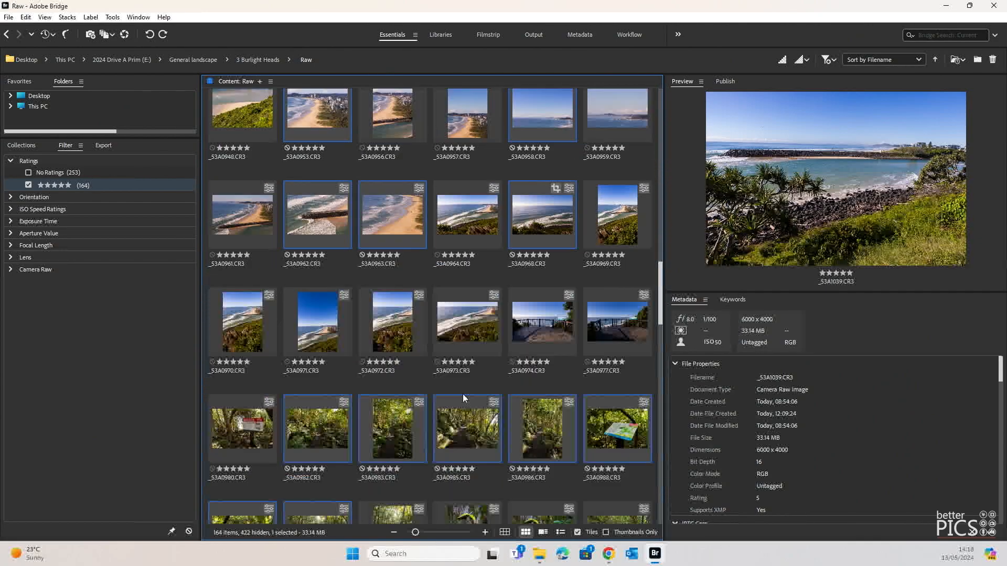
scroll(464, 397, "up", 5)
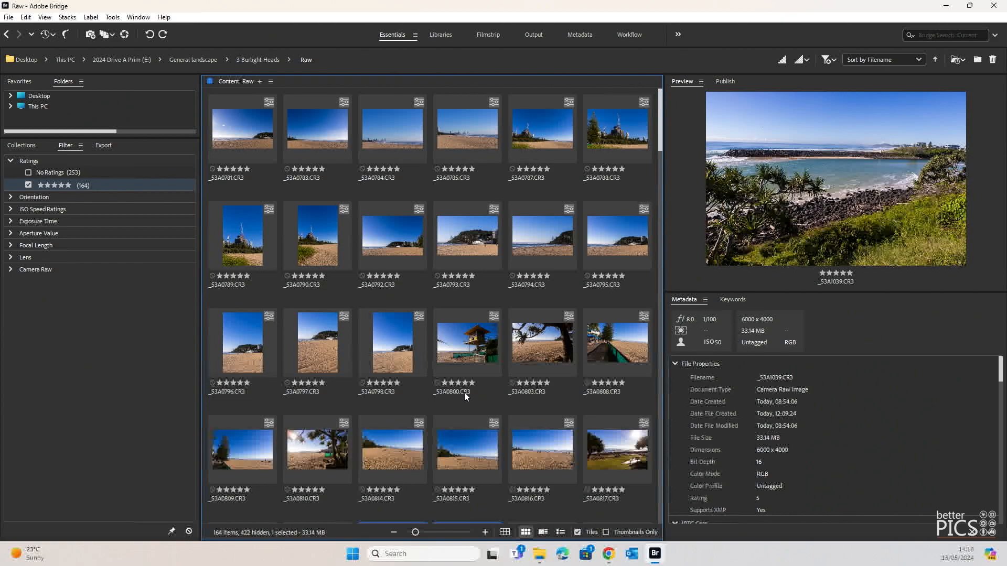
left_click(252, 147)
left_click(246, 244)
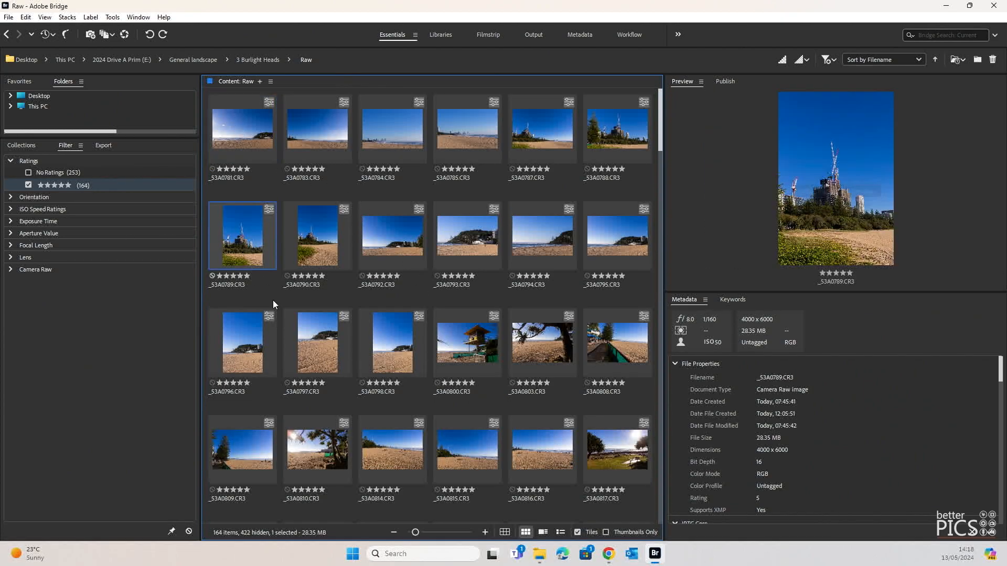
left_click(414, 367)
left_click(488, 367)
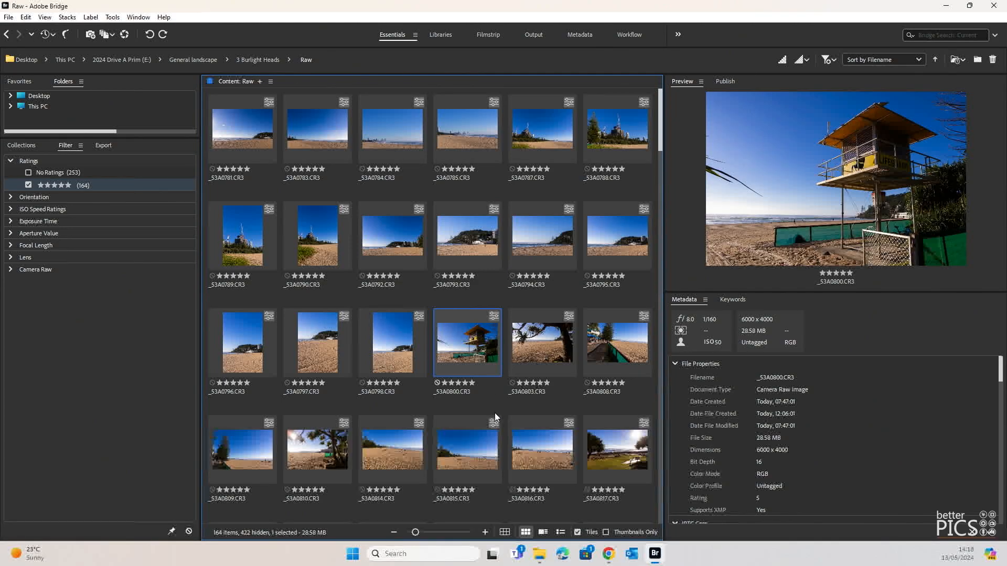
left_click(537, 338)
left_click(608, 340)
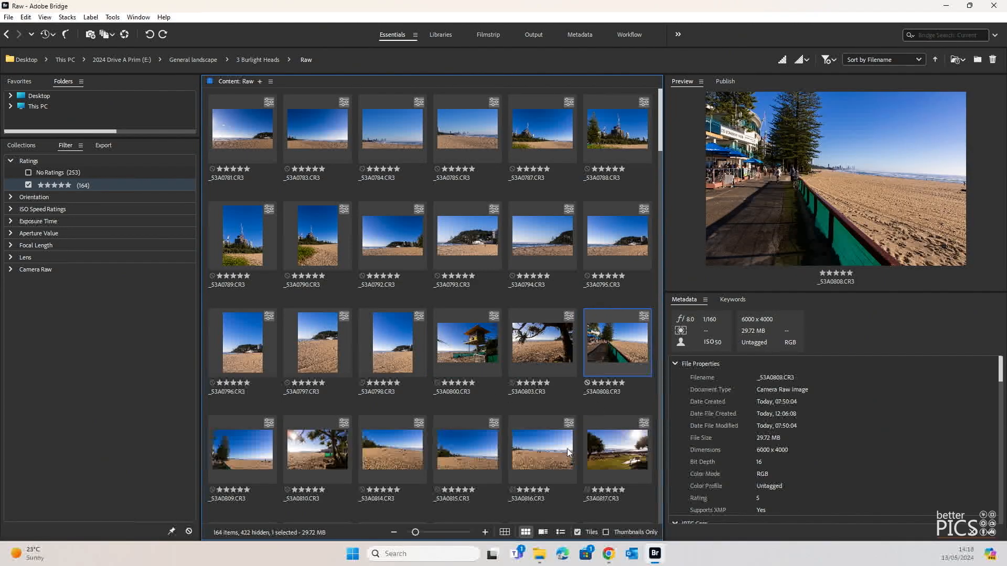
scroll(500, 373, "down", 3)
left_click(619, 282)
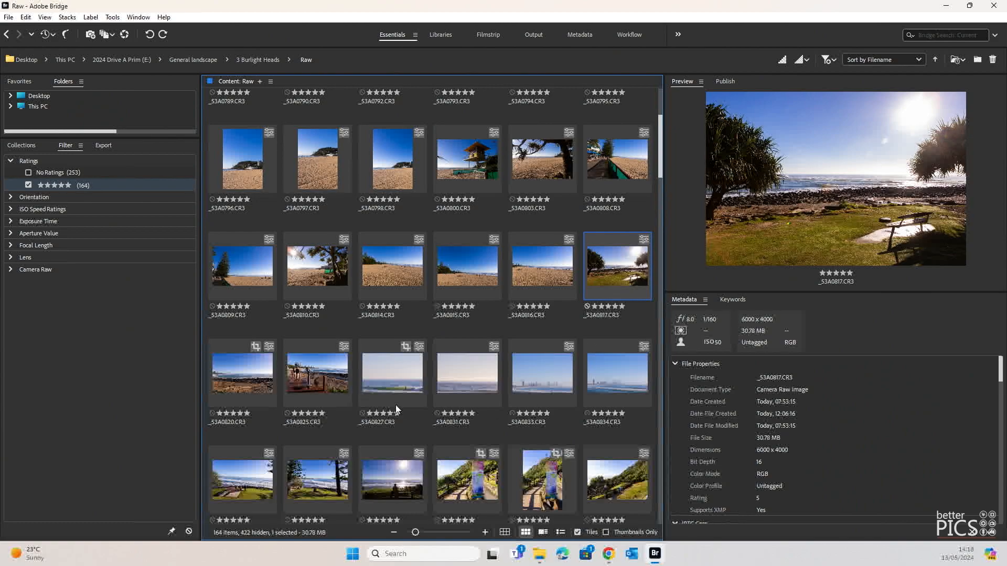
- Preview the edited lookout, skyline, coastal path and forest photos from _53A0825.CR3 to _53A0923.CR3
left_click(349, 379)
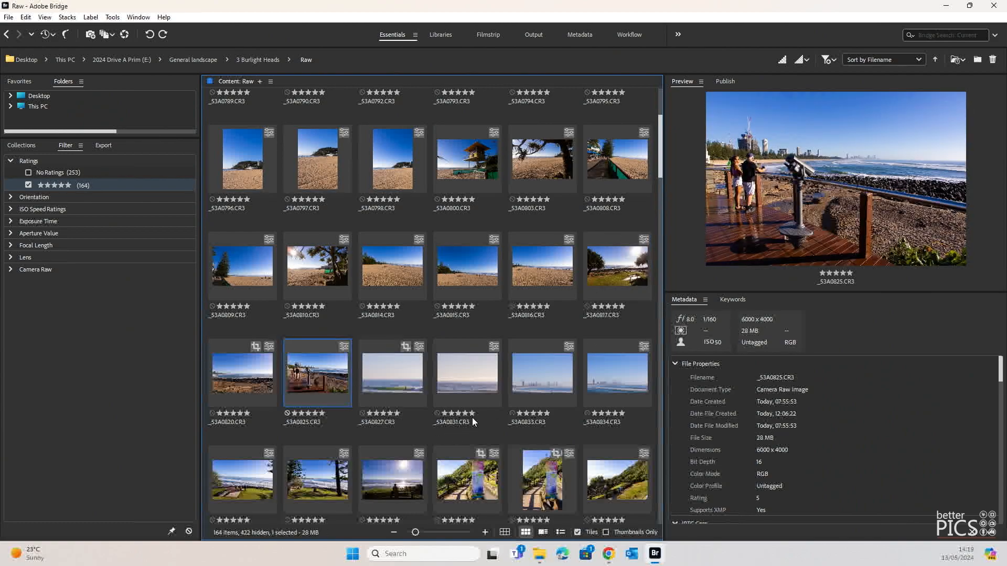
left_click(472, 398)
left_click(542, 397)
scroll(523, 412, "down", 2)
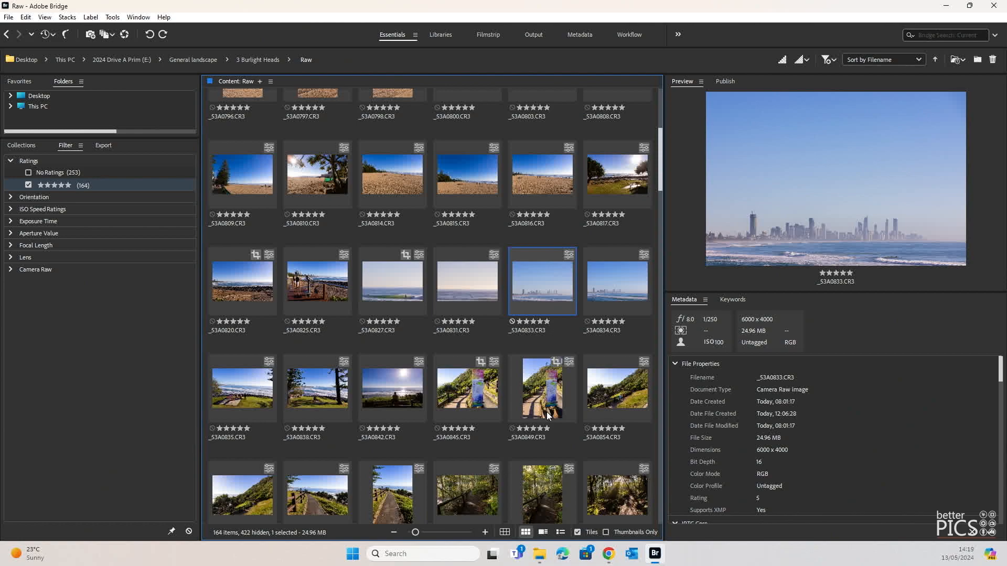
left_click(546, 411)
left_click(613, 391)
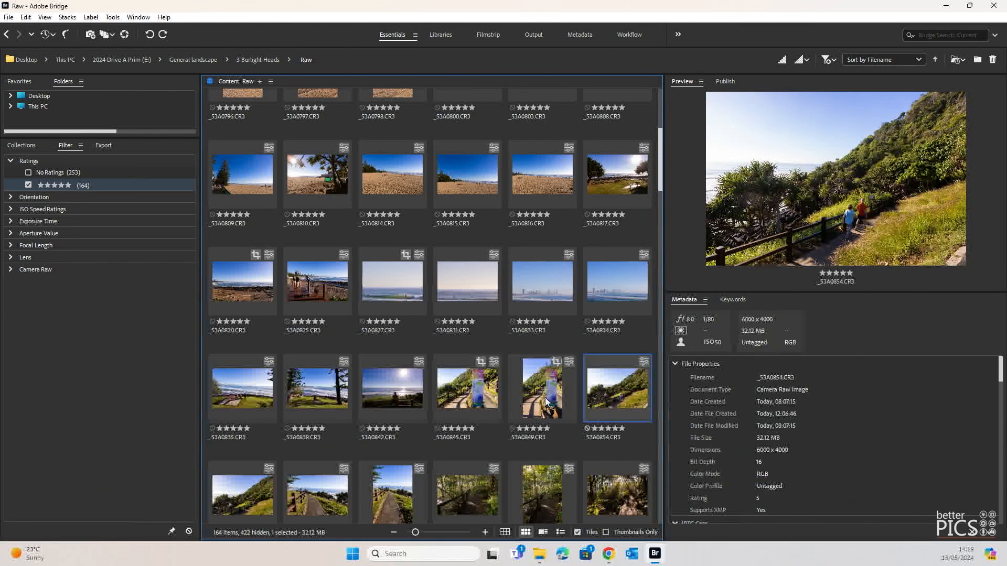
scroll(447, 333, "down", 3)
left_click(495, 320)
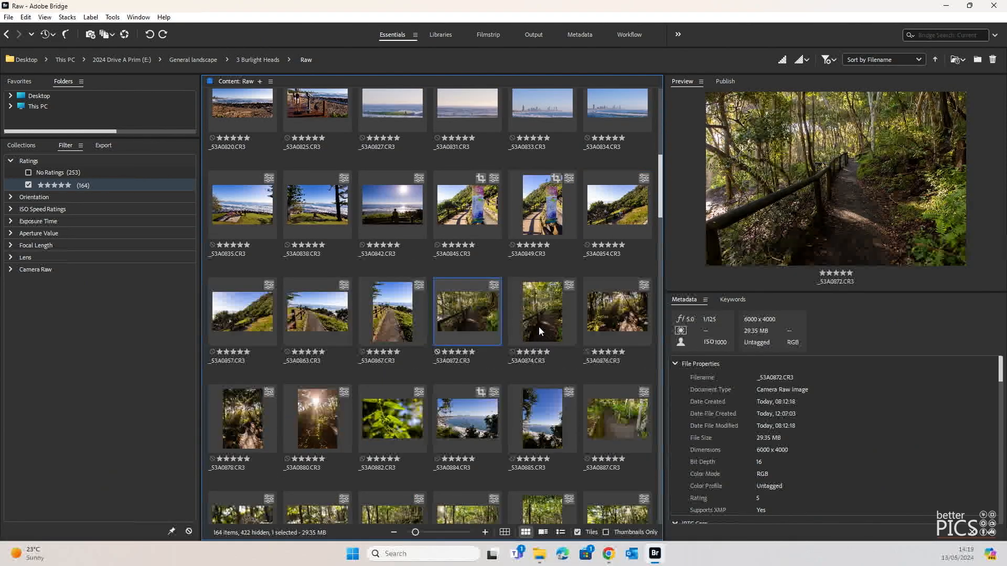
left_click(539, 327)
left_click(596, 339)
left_click(344, 429)
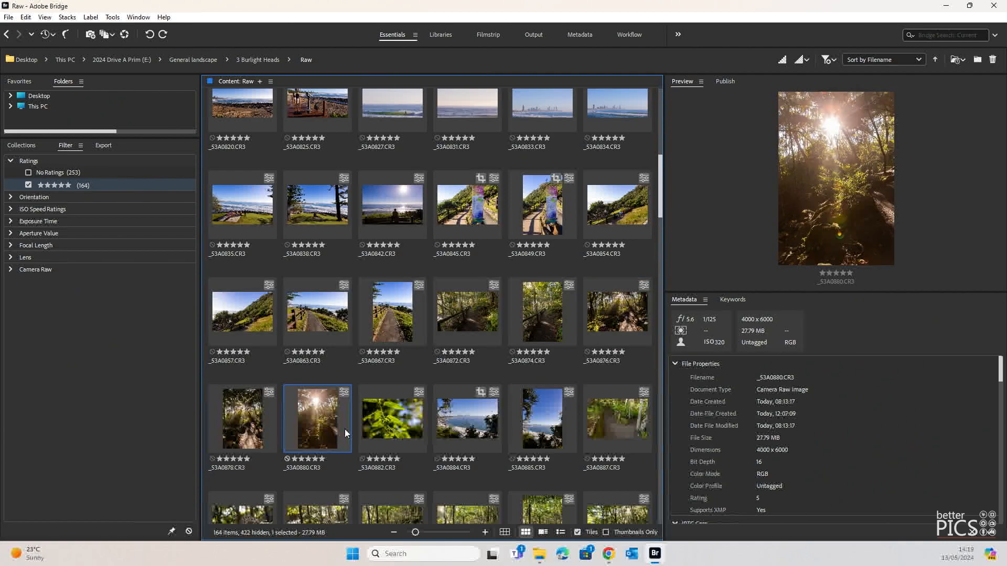
left_click(403, 423)
left_click(472, 424)
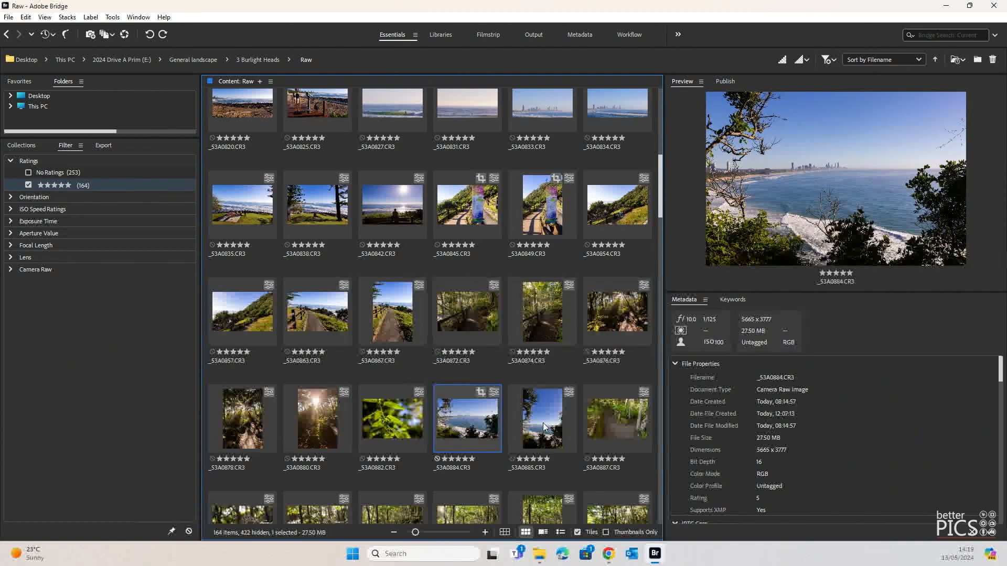
left_click(545, 425)
scroll(602, 423, "down", 5)
left_click(323, 279)
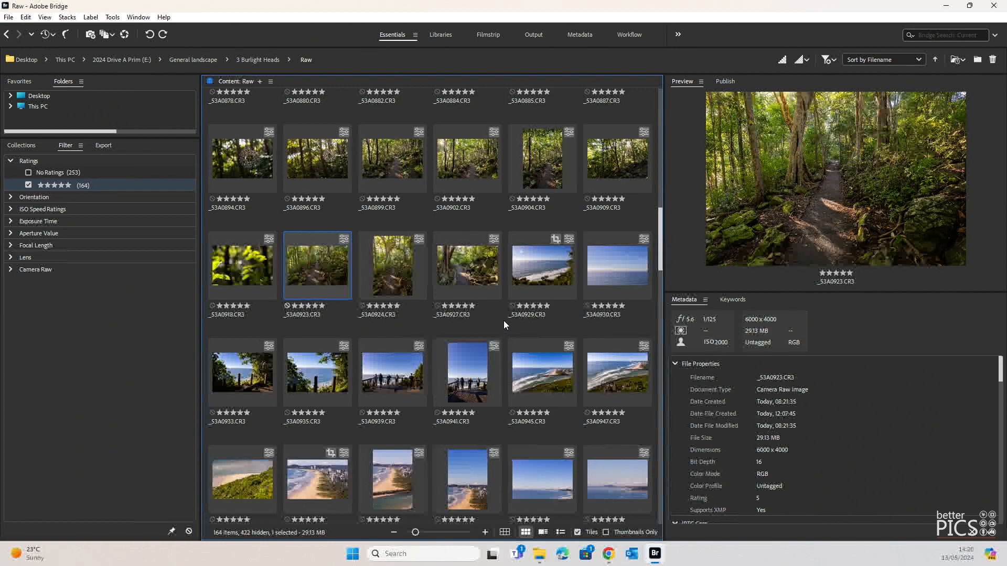
- Batch rename all five-star photos in the same folder with the text "Burleigh Heads 13May2024_" and a three-digit sequence number starting at 1
scroll(503, 320, "up", 10)
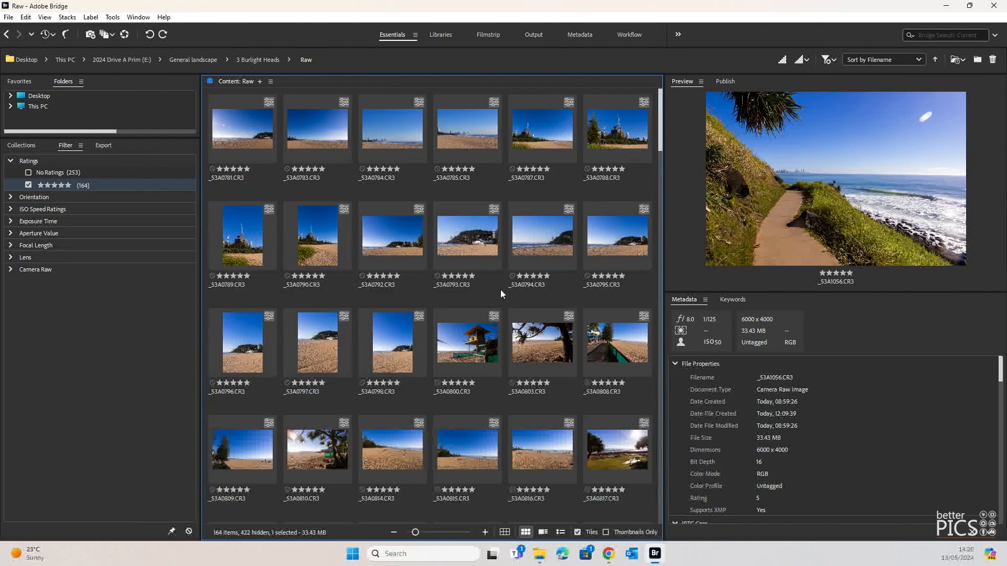
left_click(385, 139)
left_click(456, 135)
left_click(401, 134)
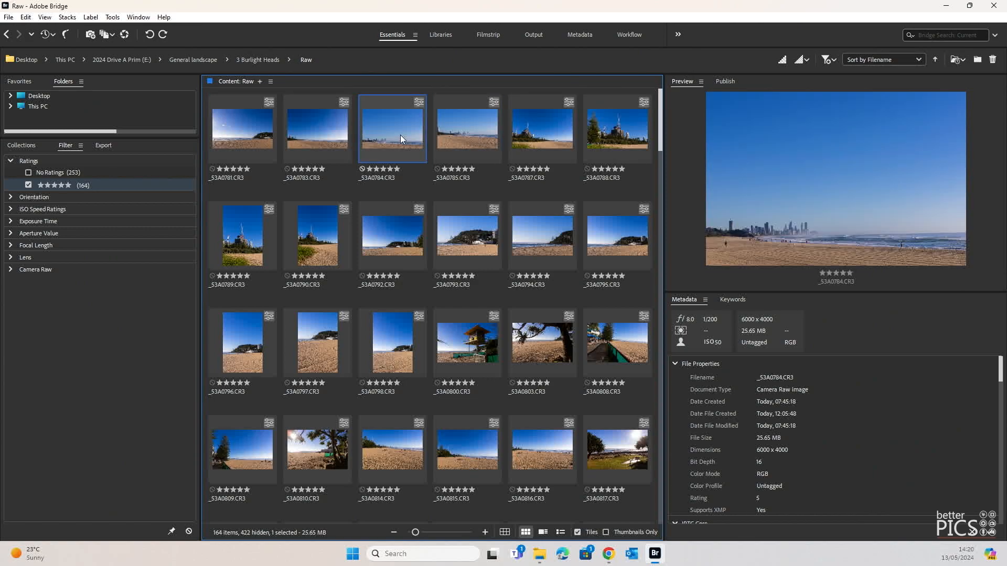
key("ctrl+a")
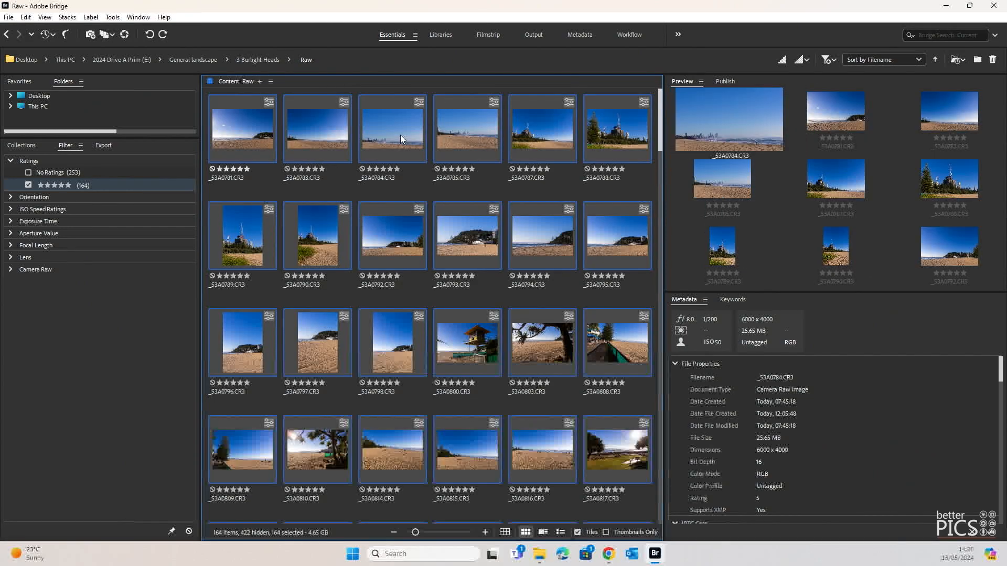
right_click(416, 131)
mouse_move(451, 154)
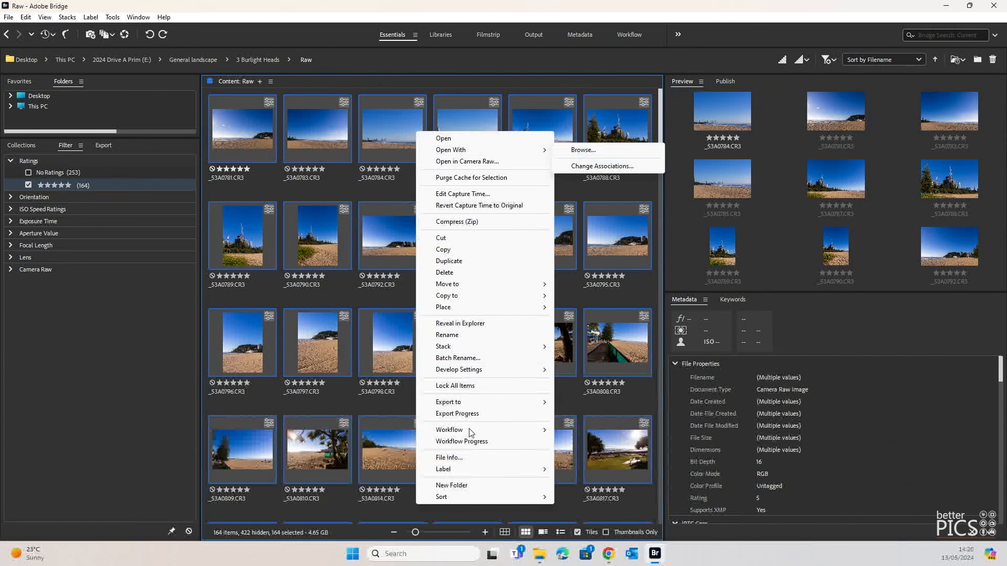
mouse_move(487, 373)
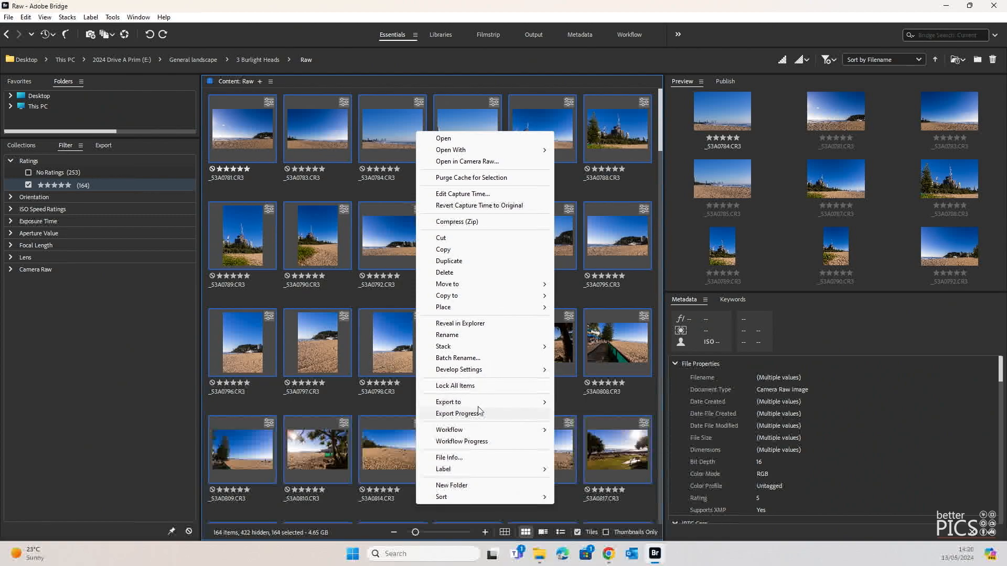
left_click(480, 357)
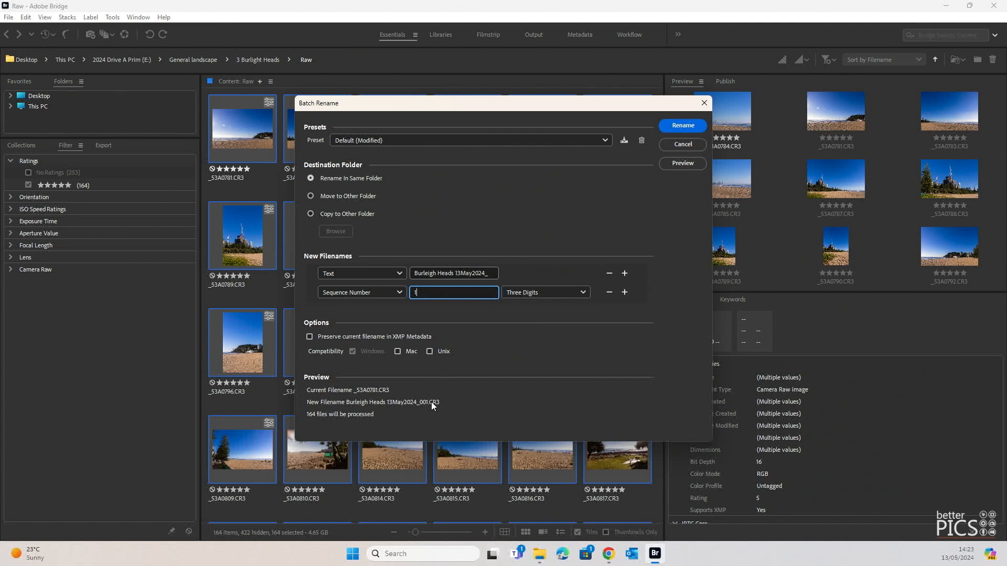
left_click(682, 125)
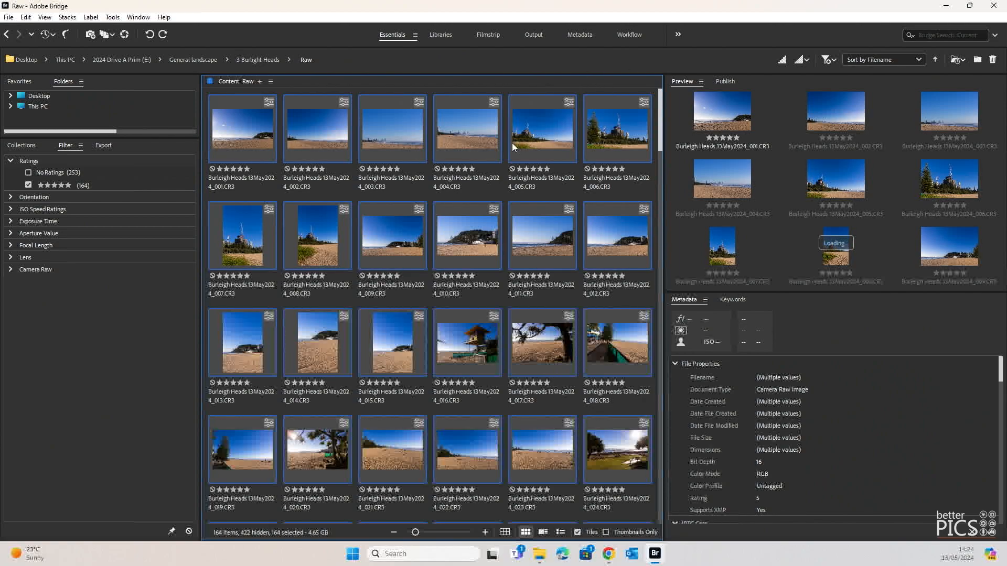
- Check the new filenames across the renamed photos and preview Burleigh Heads 13May2024_040.CR3 and Burleigh Heads 13May2024_039.CR3
scroll(444, 270, "down", 3)
scroll(445, 270, "down", 7)
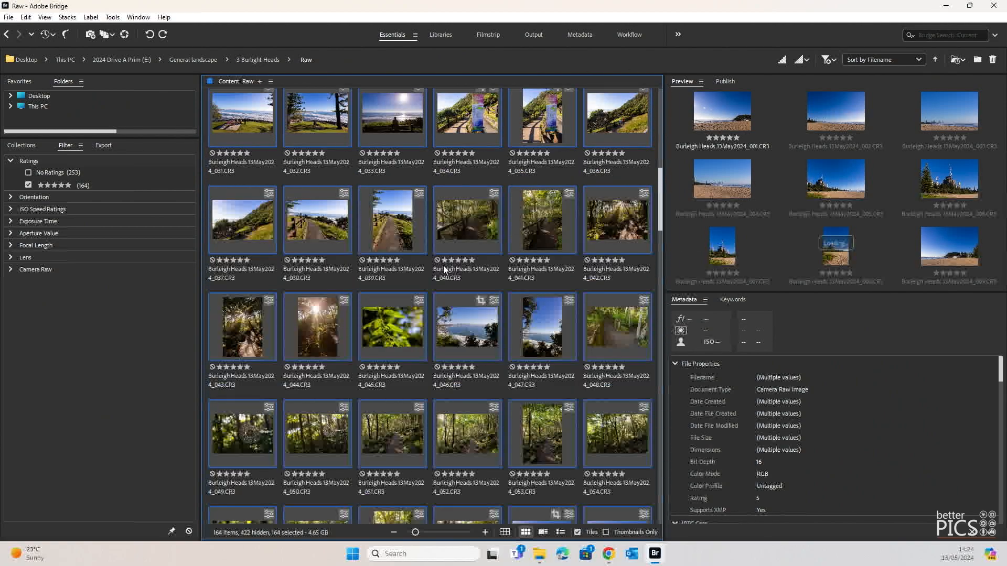
left_click(480, 234)
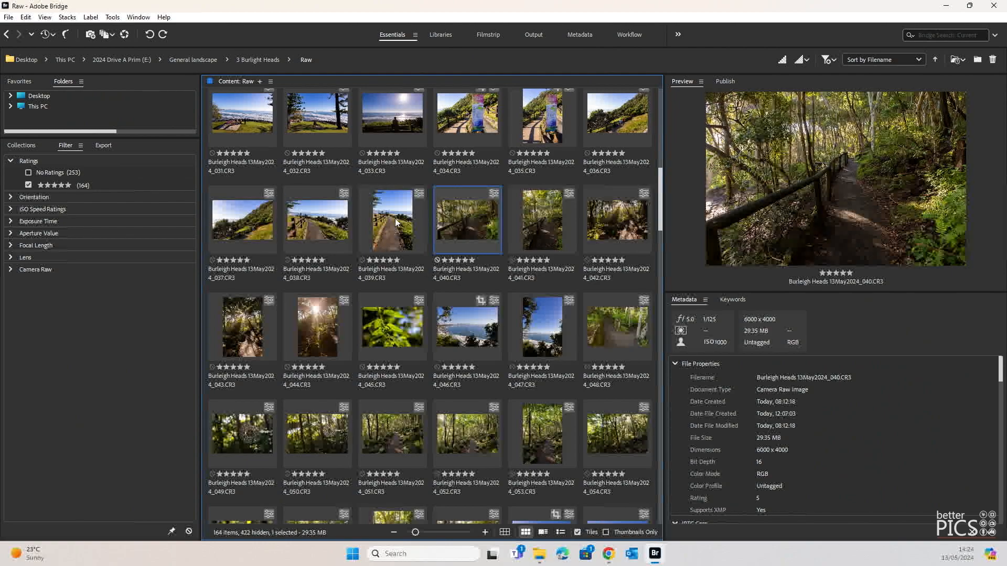
left_click(402, 234)
left_click(449, 236)
left_click(381, 235)
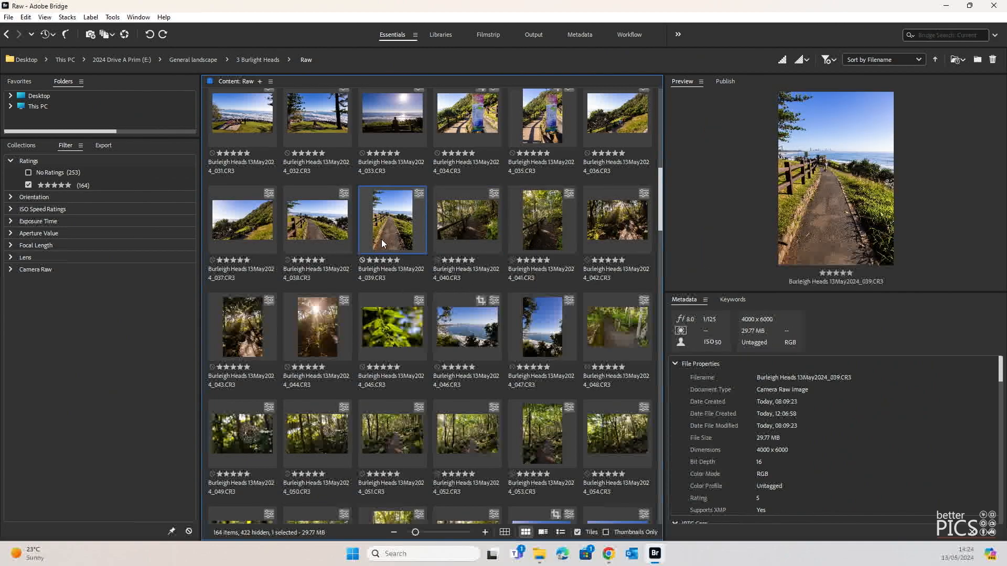
- Preview the renamed forest and coastal path photos between Burleigh Heads 13May2024_037.CR3 and Burleigh Heads 13May2024_042.CR3
left_click(452, 228)
left_click(545, 226)
left_click(609, 234)
left_click(537, 244)
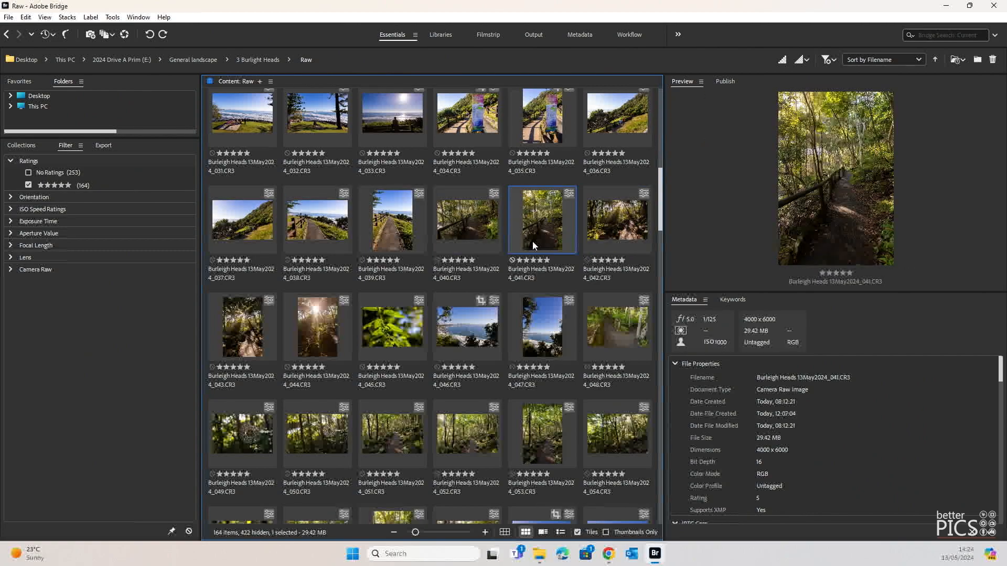
left_click(464, 244)
left_click(380, 251)
left_click(294, 243)
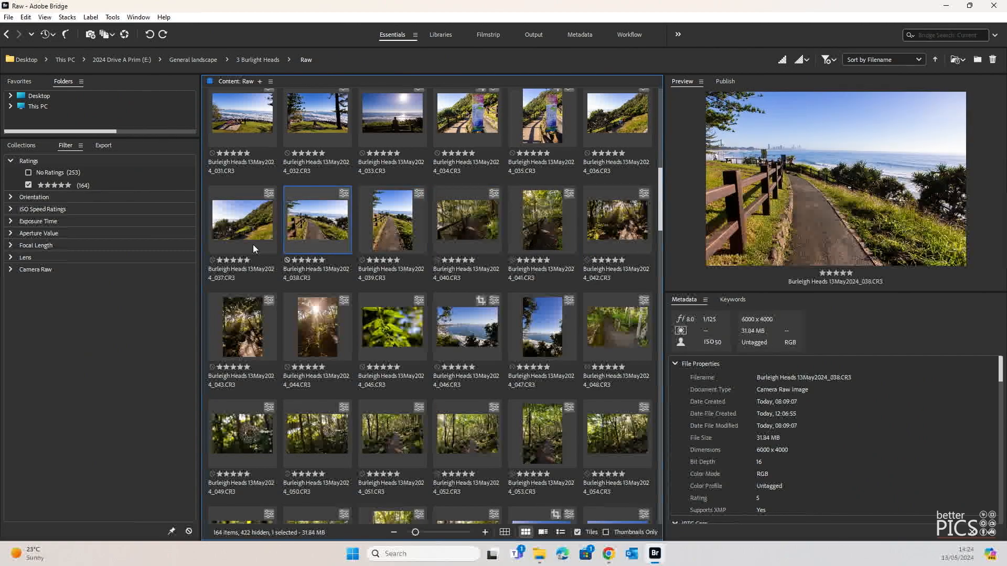
left_click(253, 244)
- Select the forest photos Burleigh Heads 13May2024_050.CR3 to Burleigh Heads 13May2024_054.CR3 and compare their previews
scroll(380, 366, "down", 2)
left_click(325, 348)
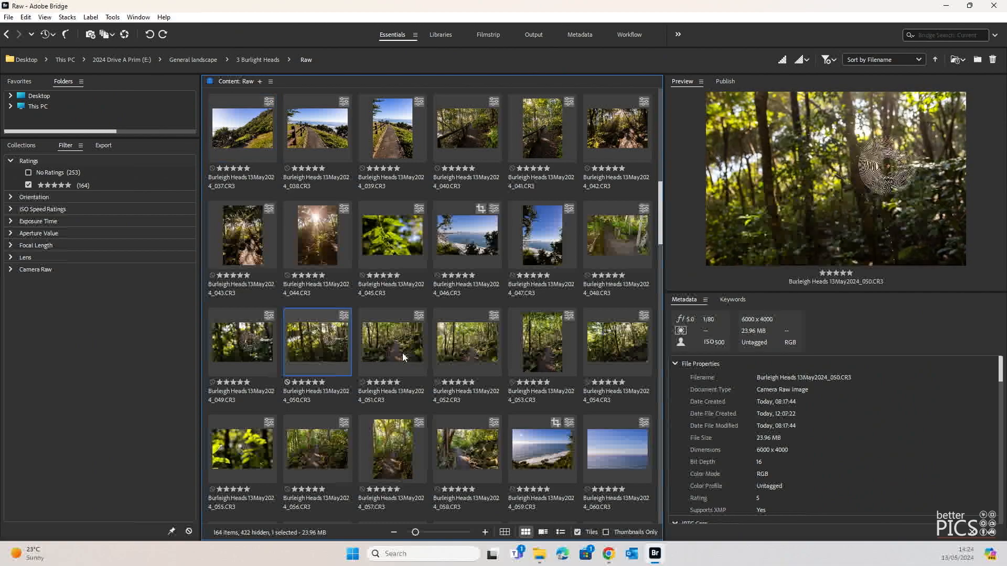
left_click(589, 335, "shift")
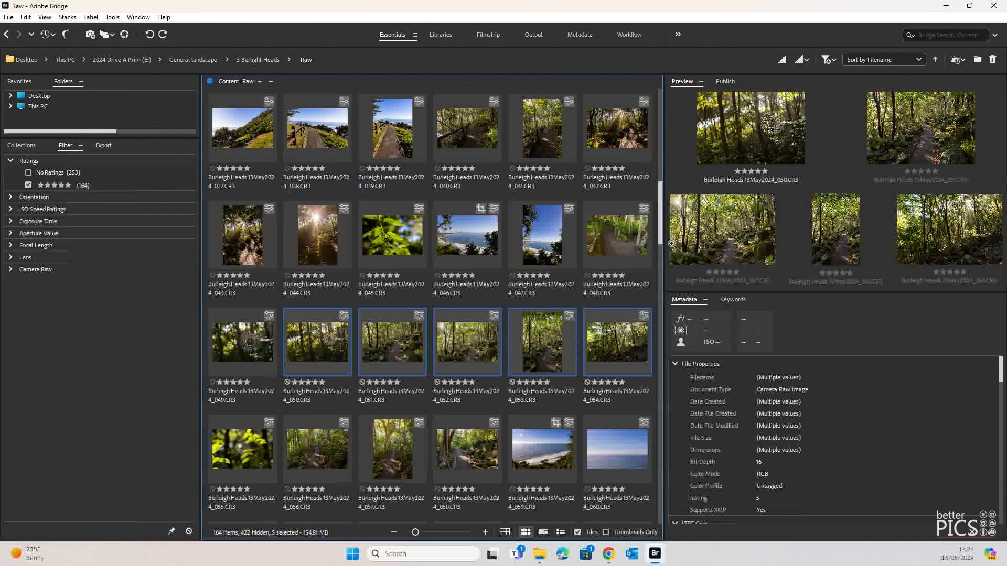
left_click(329, 342)
left_click(596, 342, "shift")
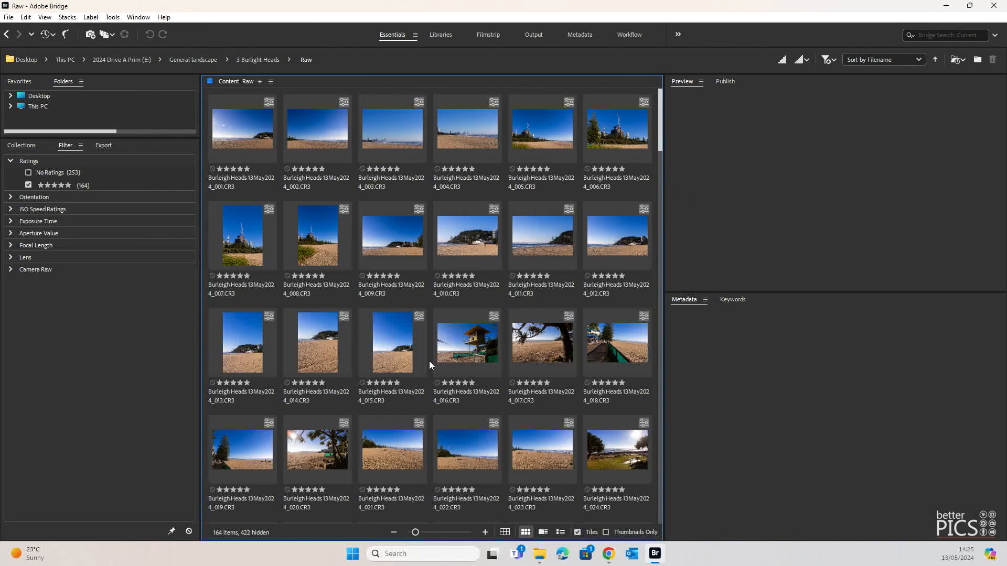
- Select all the renamed five-star photos and replace their metadata with the Multimedia Sauce template
left_click(388, 239)
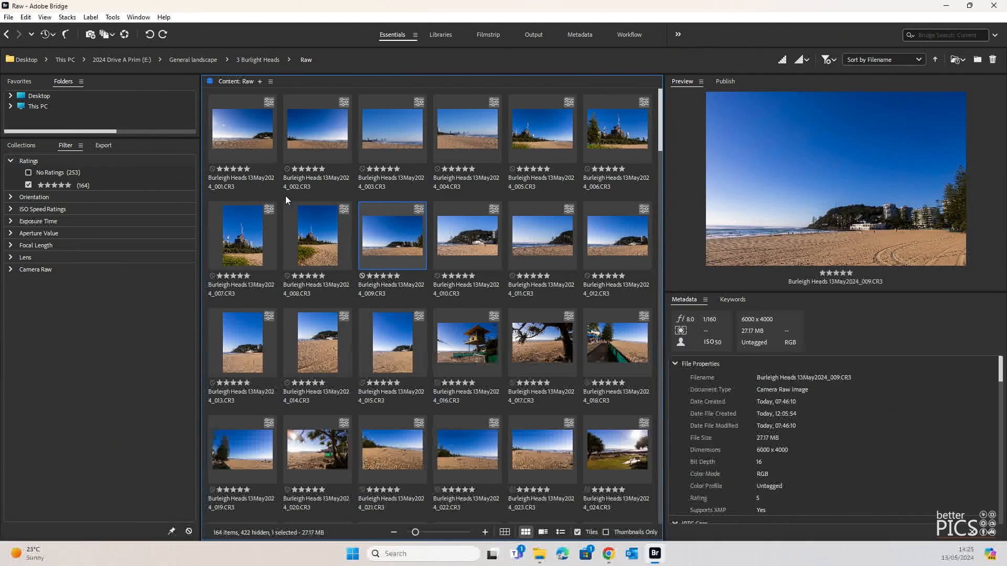
left_click(250, 150)
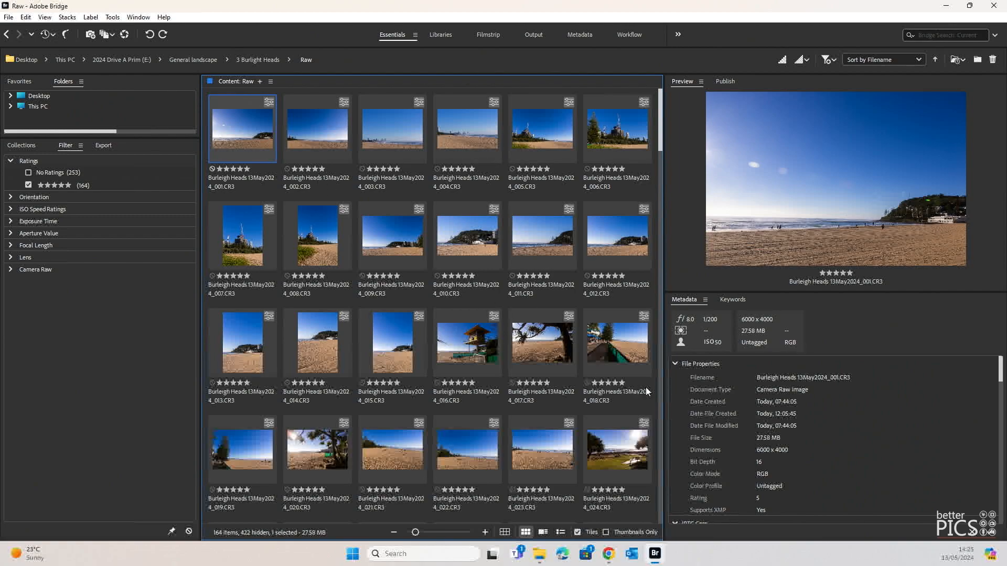
key("ctrl+a")
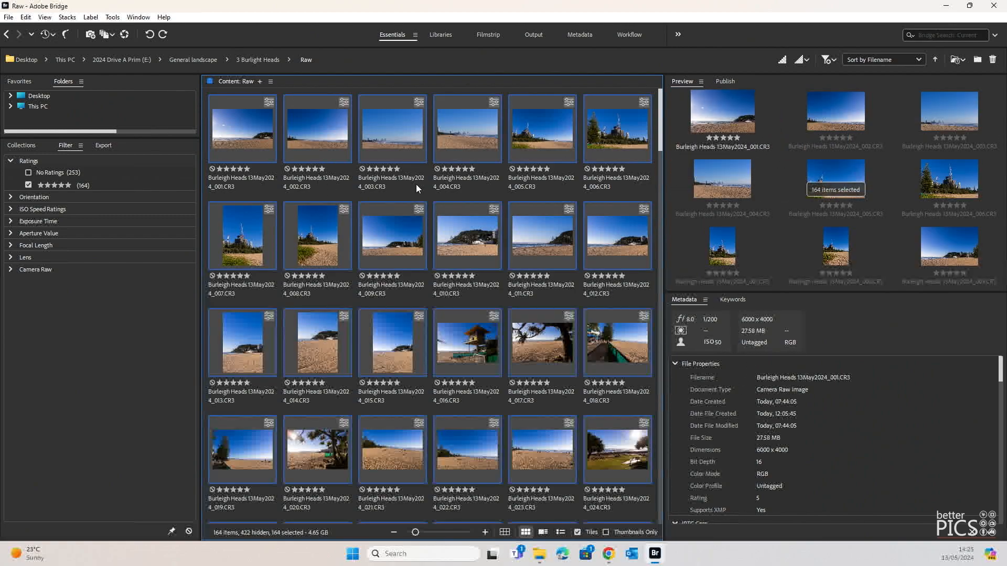
left_click(112, 17)
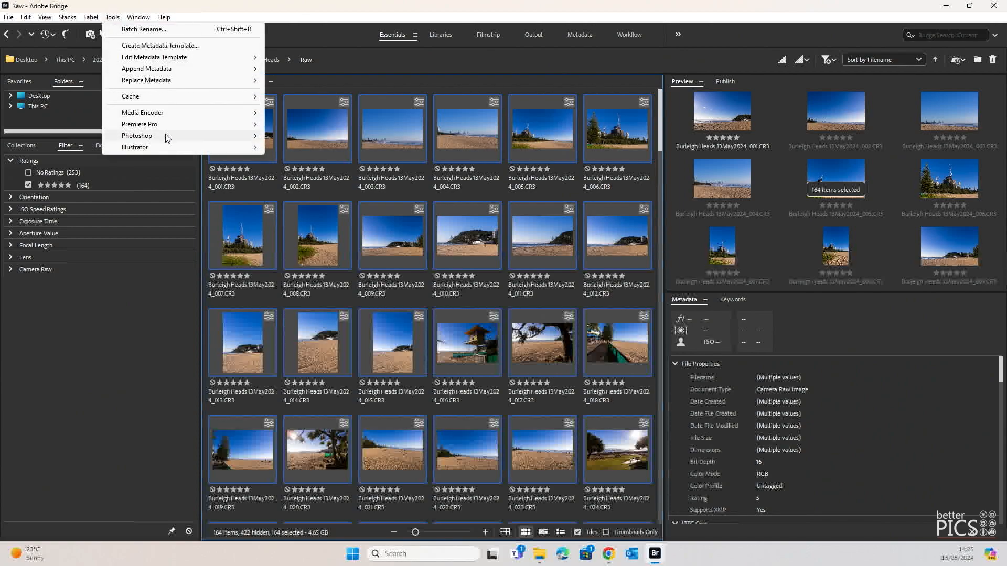
mouse_move(178, 81)
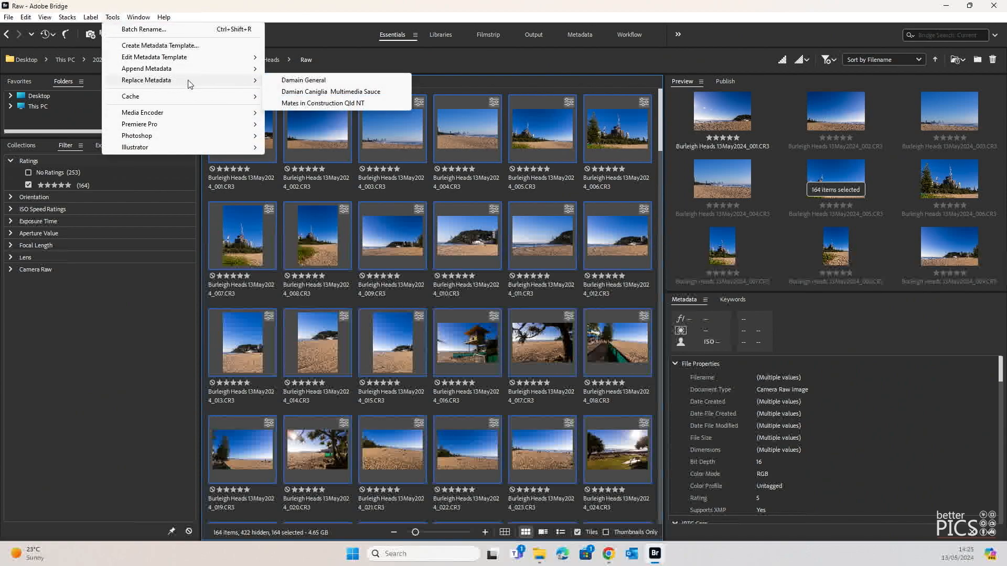
left_click(359, 92)
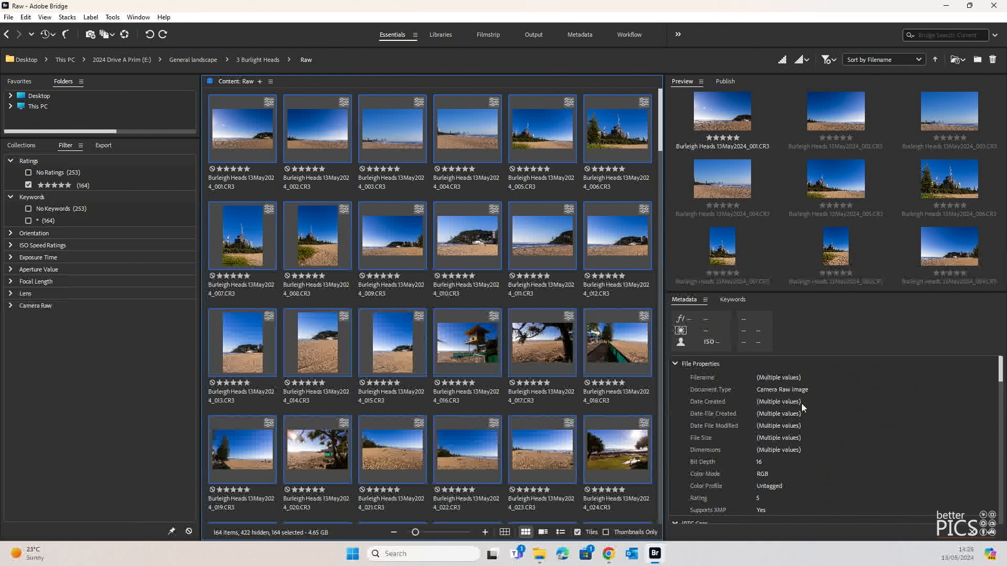
- Enlarge the metadata area and review the IPTC Core creator, credit line, copyright status and rights usage fields
scroll(801, 402, "down", 2)
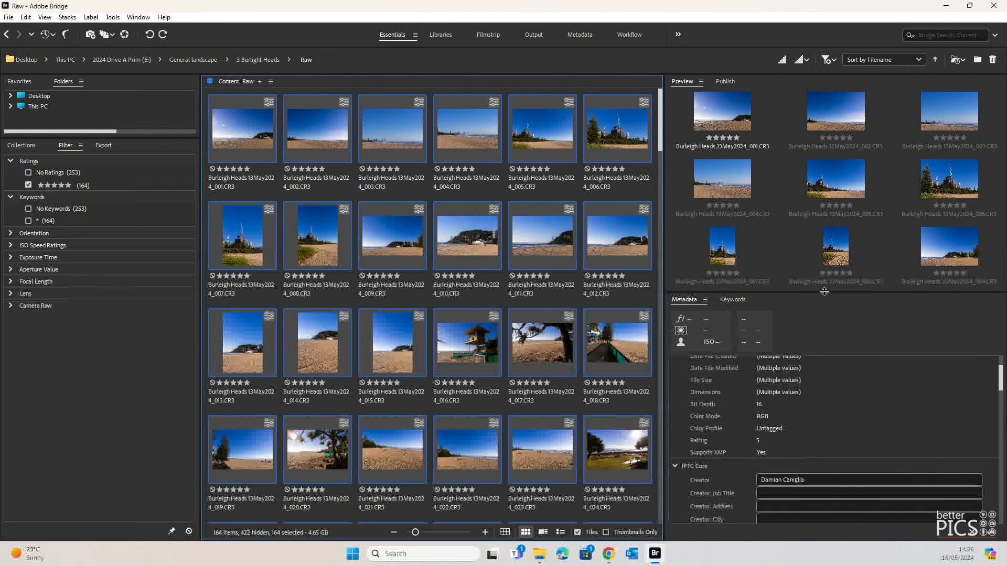
left_click_drag(826, 292, 818, 112)
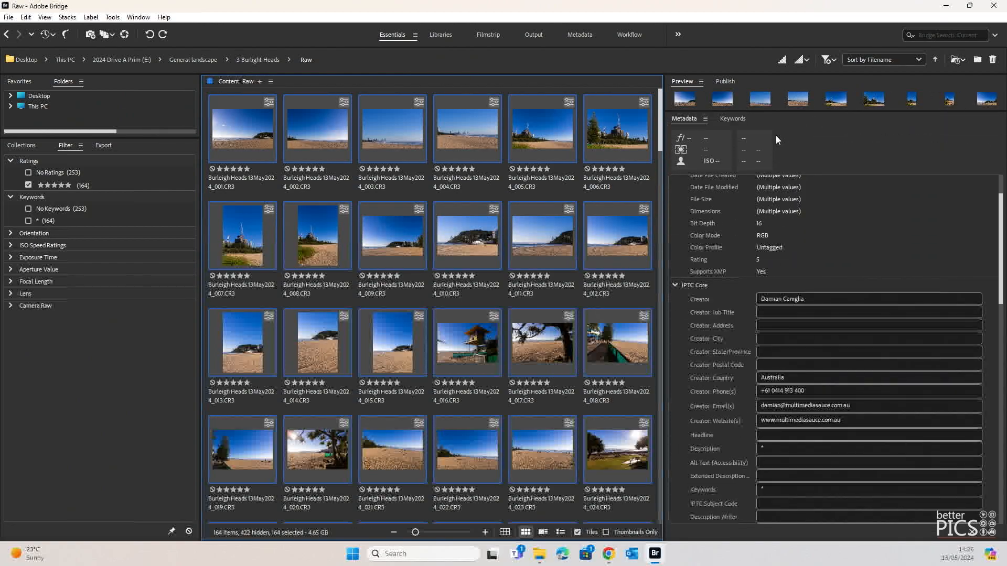
scroll(867, 425, "down", 2)
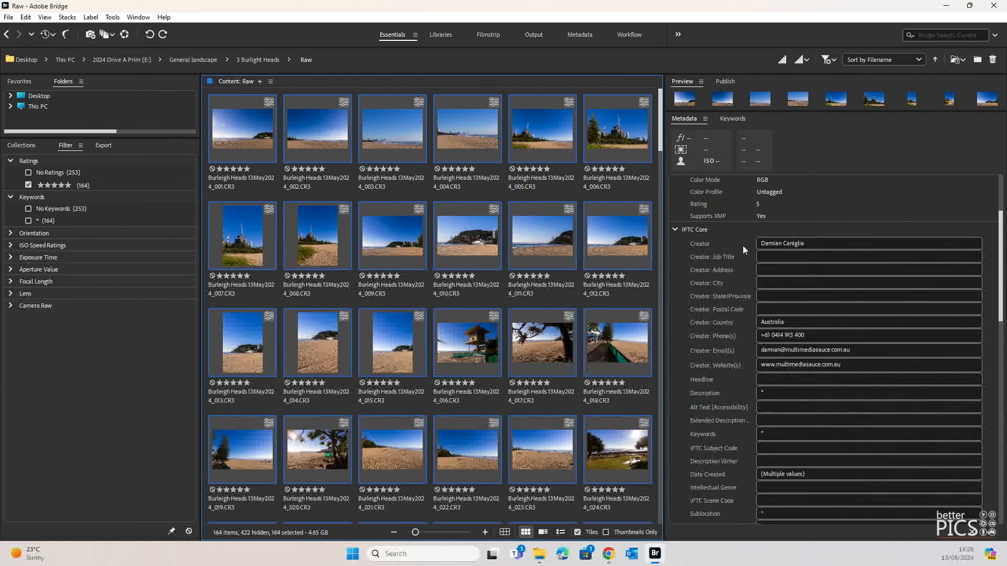
scroll(832, 414, "down", 3)
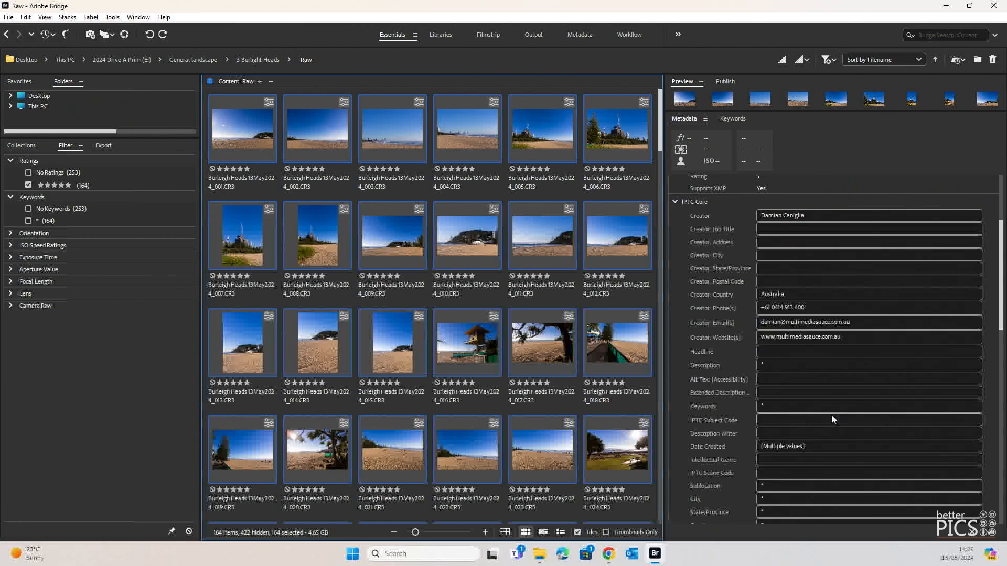
scroll(844, 435, "down", 2)
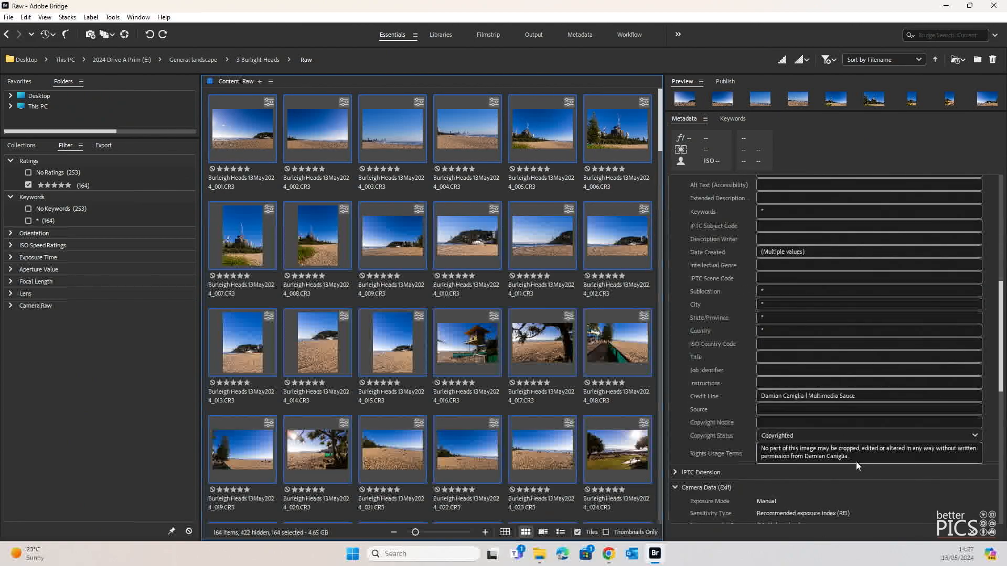
scroll(867, 374, "up", 1)
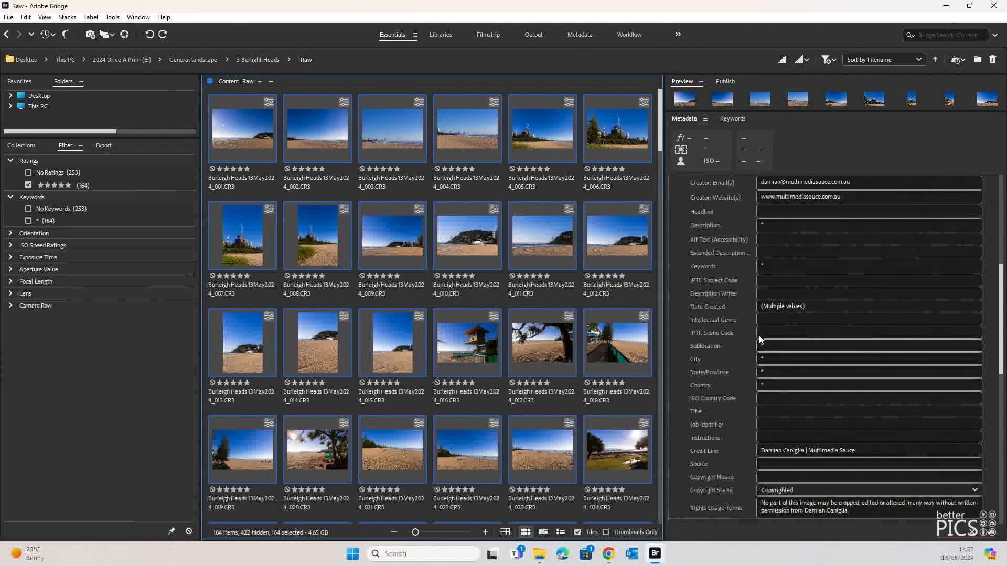
- Check the Description, Keywords, Sublocation, State/Province and Country fields in the IPTC Core metadata
left_click(768, 224)
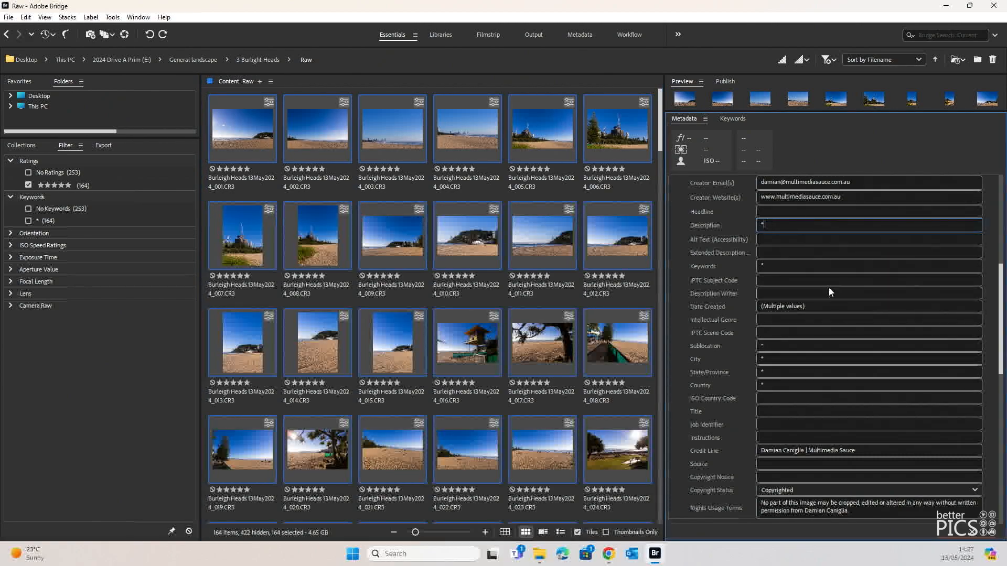
left_click(785, 266)
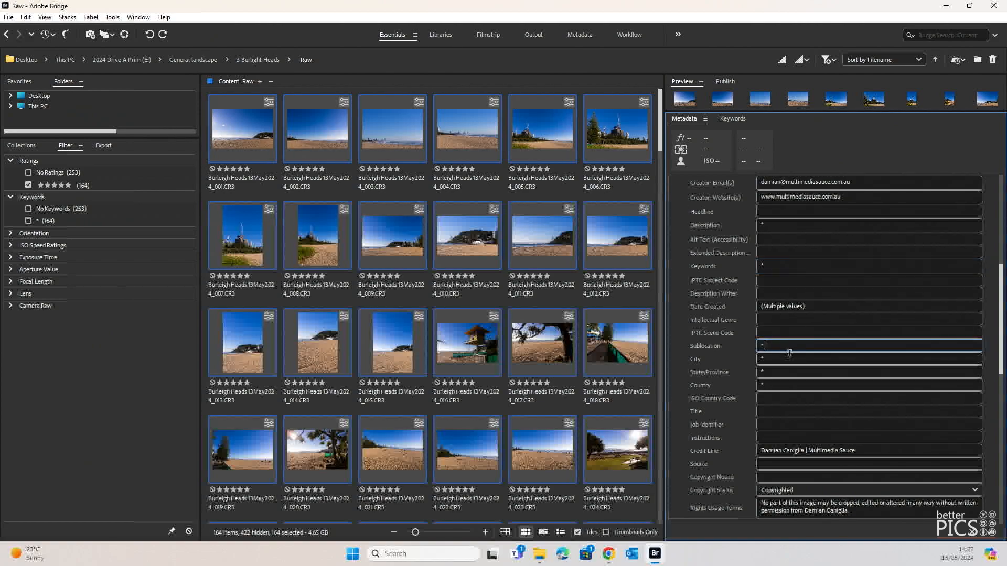
left_click(781, 371)
left_click(782, 387)
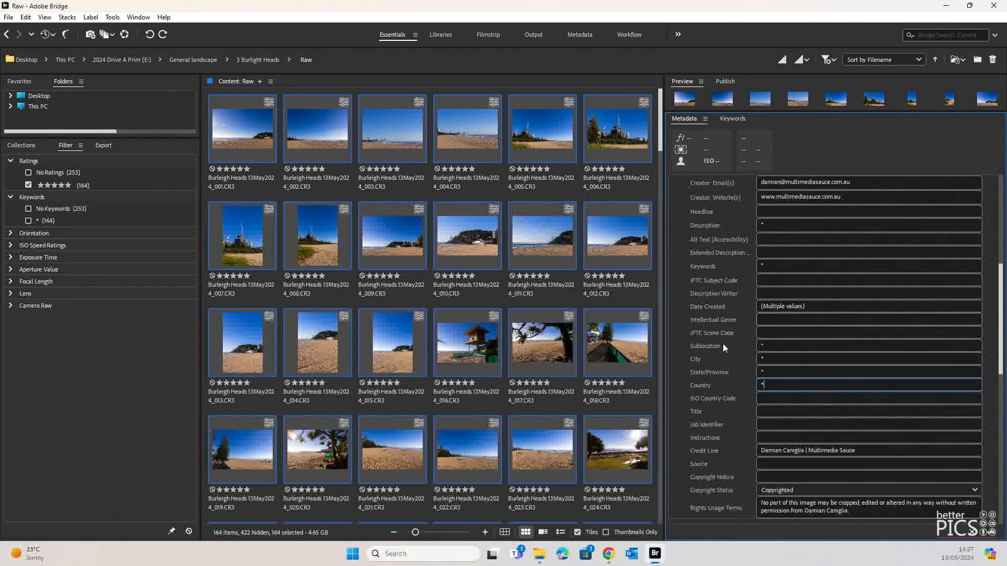
scroll(429, 385, "down", 5)
scroll(429, 385, "up", 5)
- Open the selected five-star photos in Camera Raw and select all of them in the filmstrip
right_click(376, 127)
left_click(431, 153)
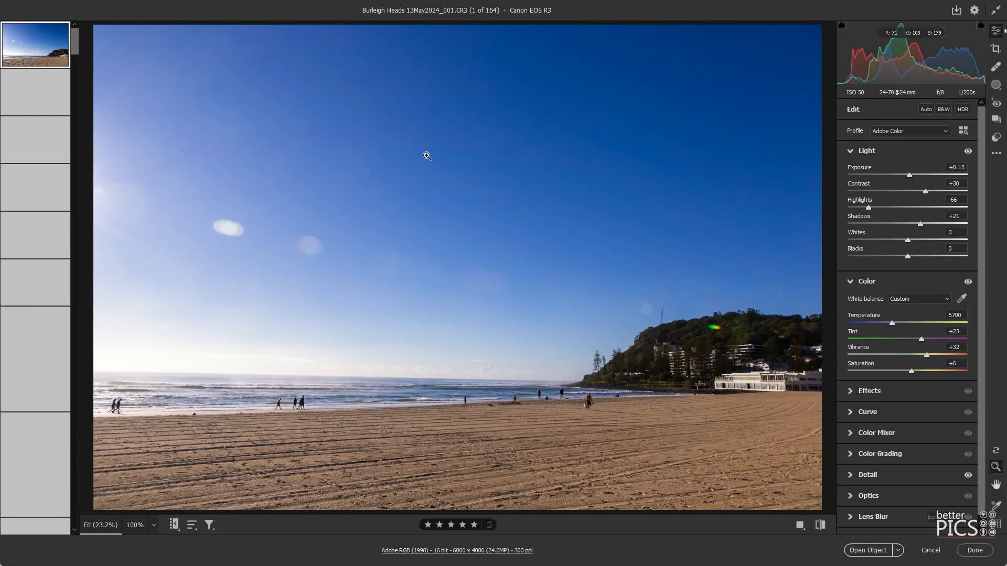
key("ctrl+a")
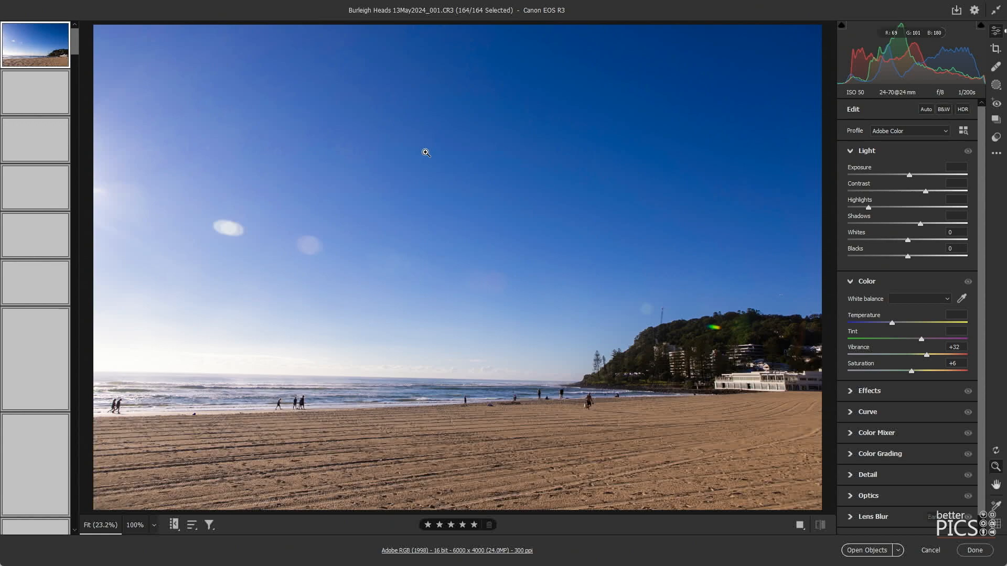
- In the save options, create a folder named High Res Stock inside 3 Burlight Heads and set it as the destination
left_click(955, 11)
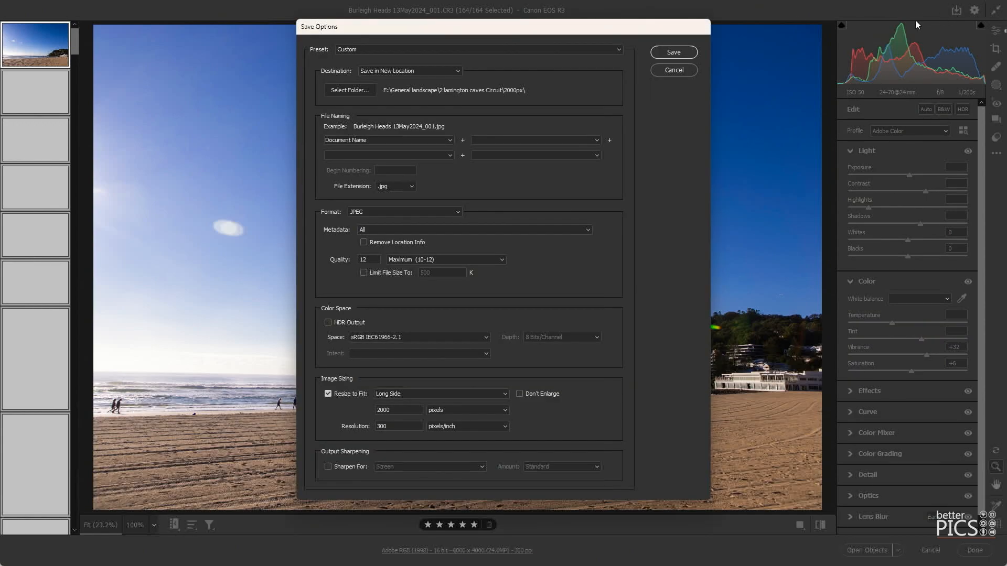
left_click(349, 91)
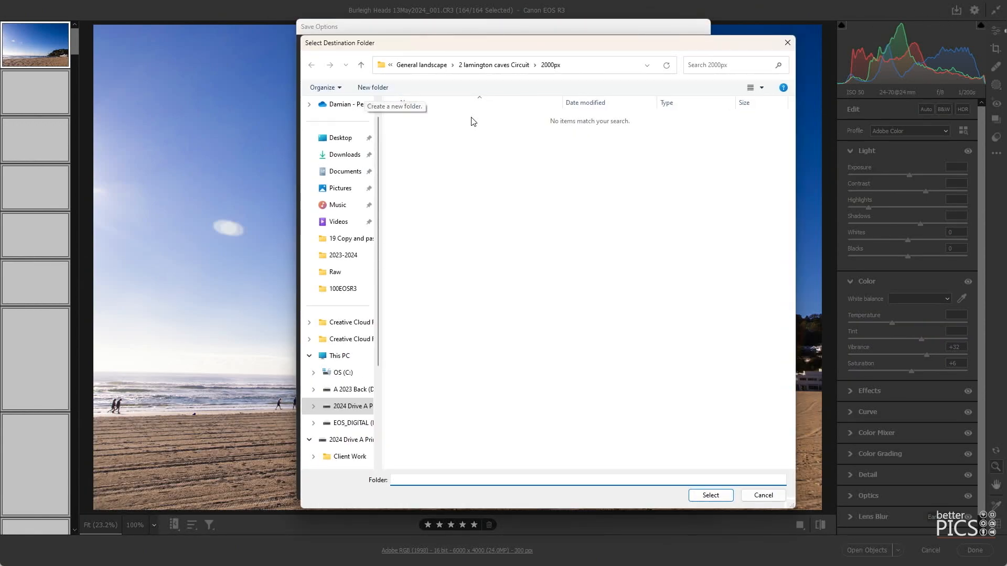
left_click(422, 65)
double_click(436, 152)
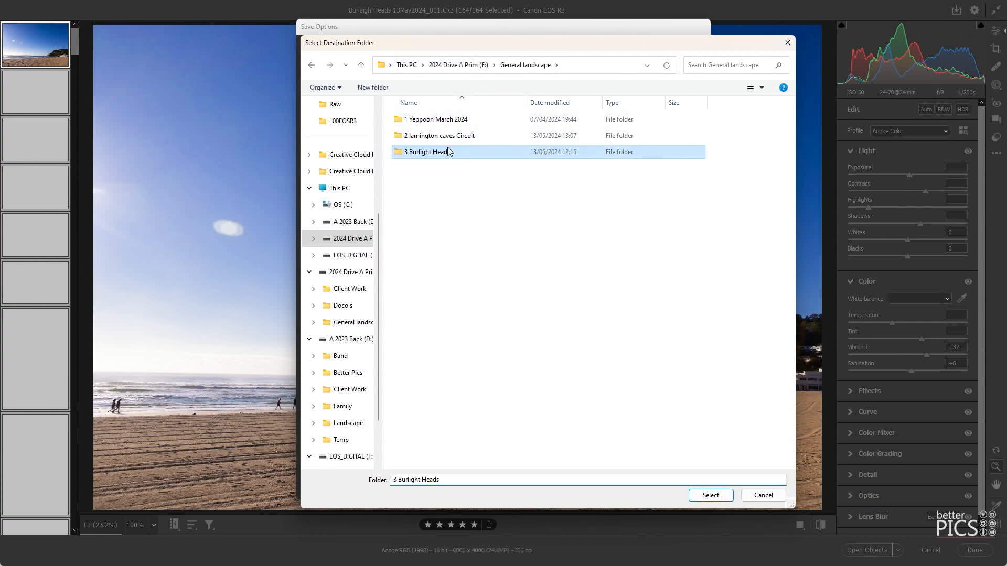
left_click(338, 89)
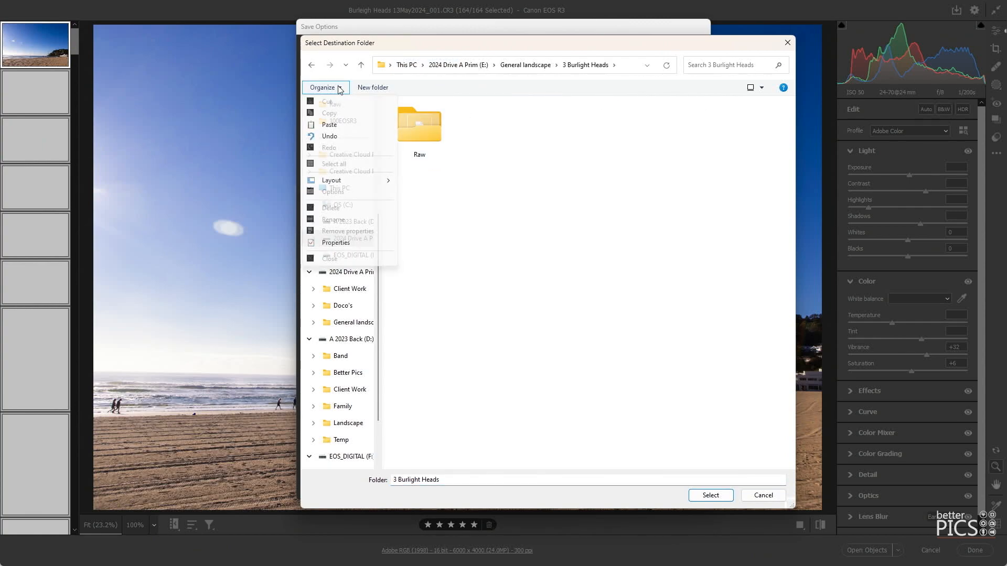
left_click(380, 94)
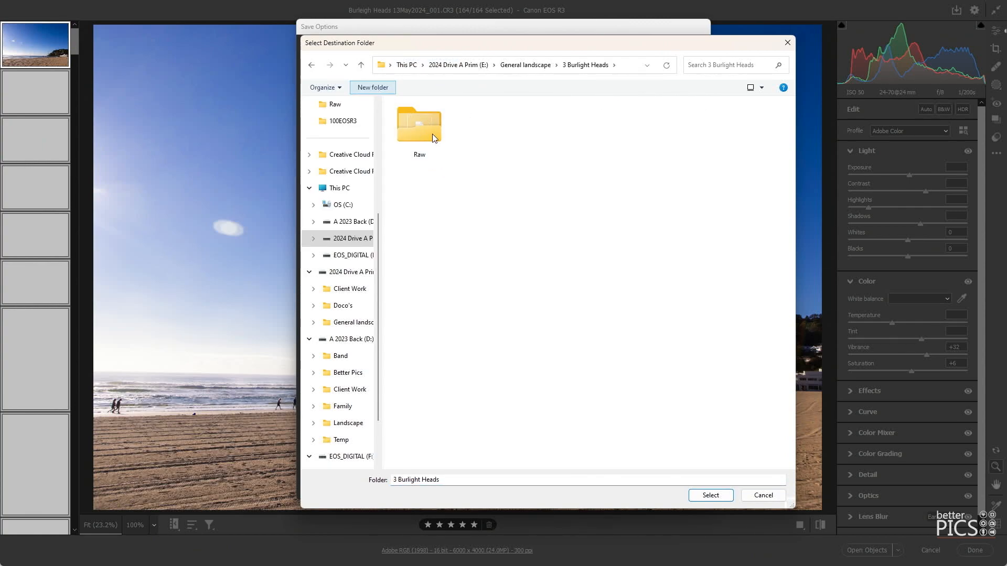
type("Hi")
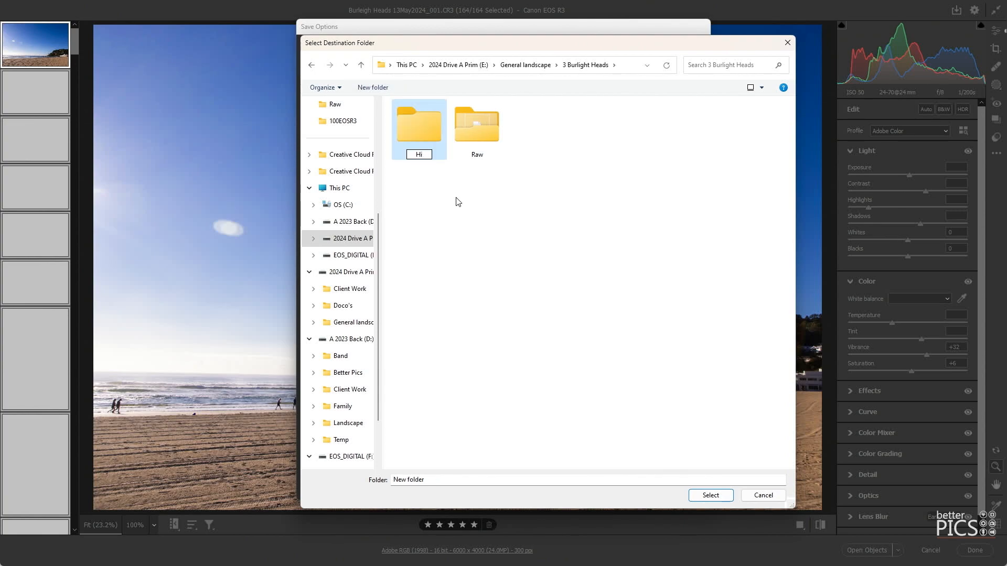
type("gh R")
type("es Stock")
key("Return")
key("Return")
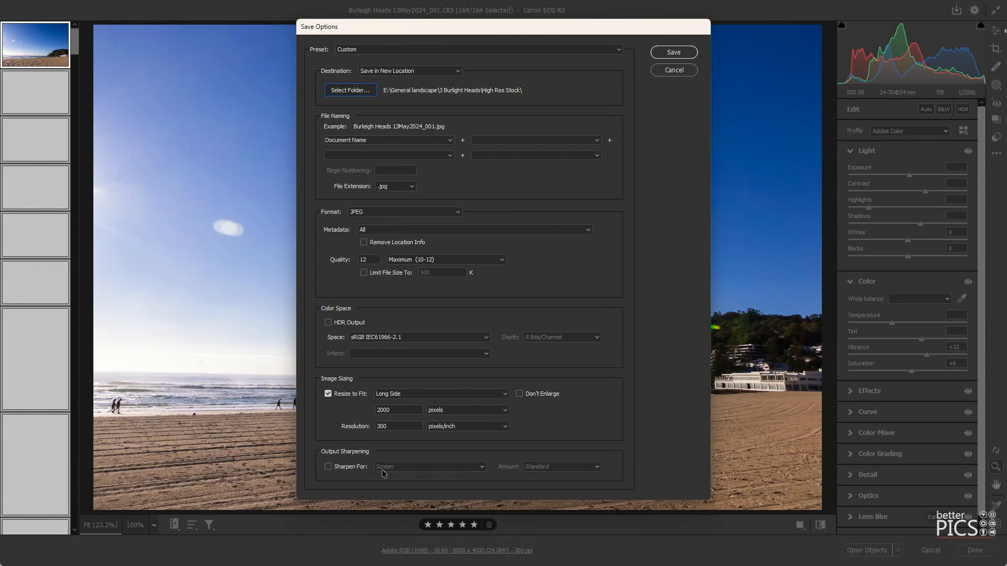
- Set the long side to 6000 pixels, save all the photos as JPEGs and finish the Camera Raw session
double_click(408, 412)
type("6000")
left_click(674, 52)
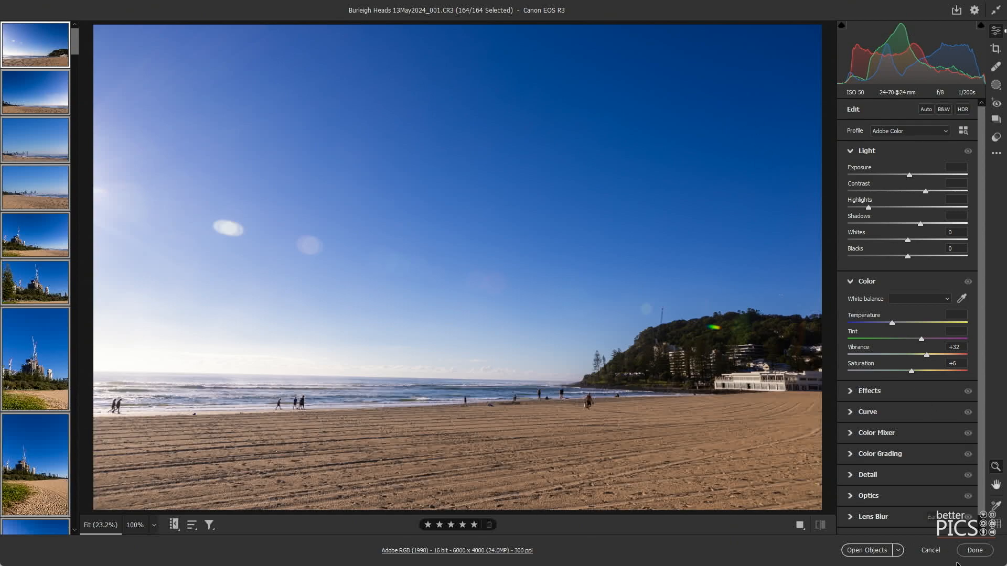
left_click(973, 553)
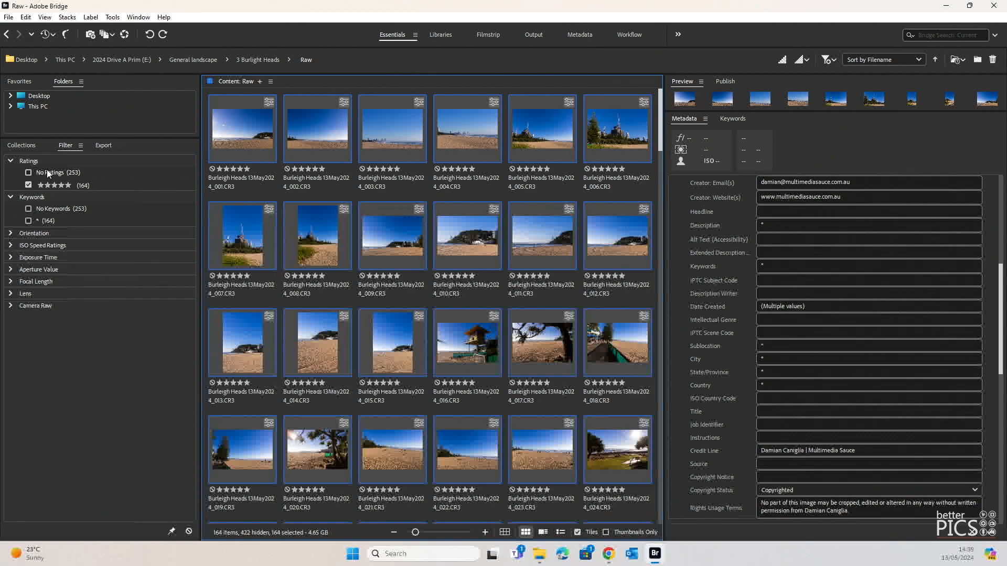
- Open the High Res Stock folder, enlarge the preview area and check the file properties of Burleigh Heads 13May2024_001.jpg
left_click(256, 60)
double_click(254, 126)
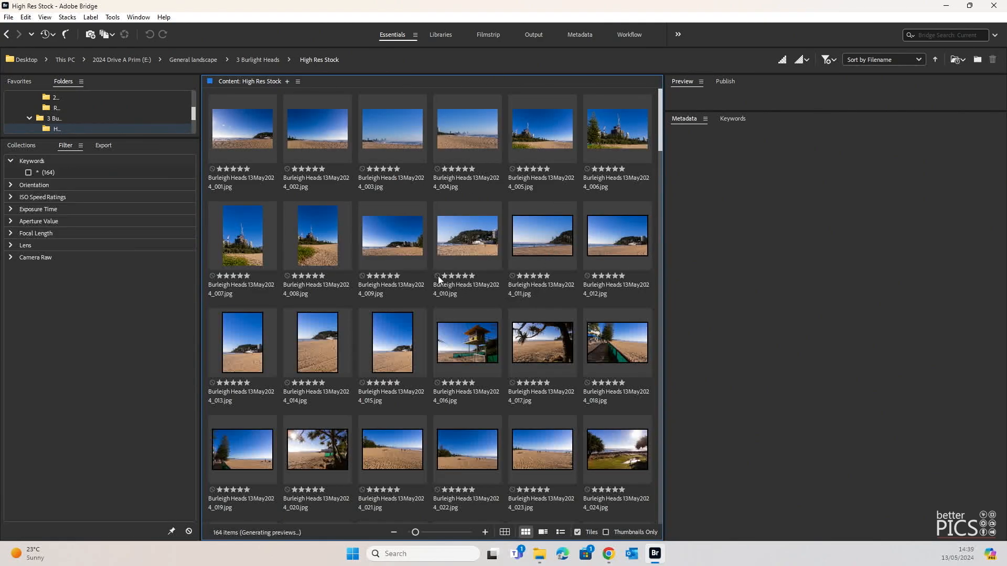
left_click(249, 138)
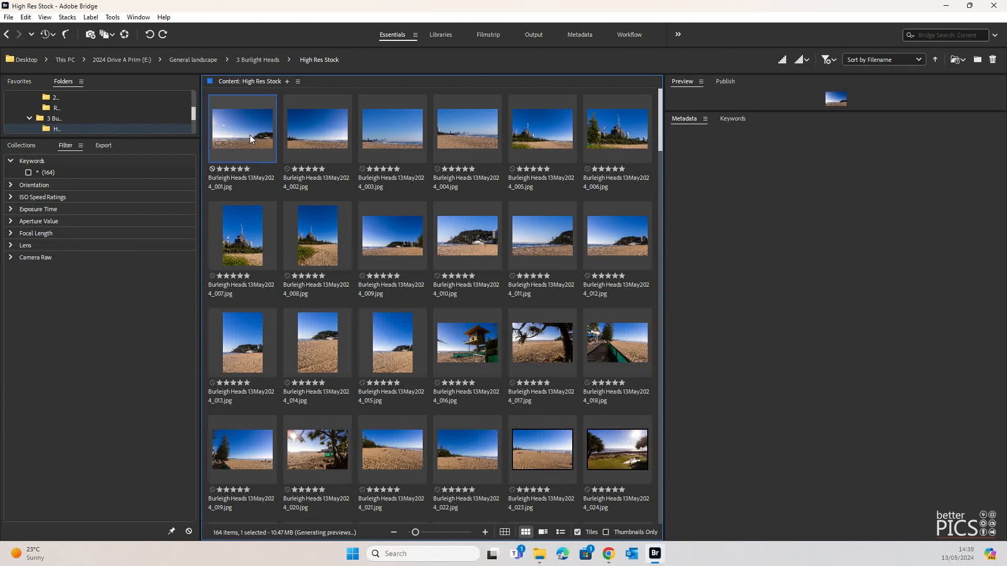
left_click_drag(786, 112, 804, 268)
scroll(834, 370, "up", 10)
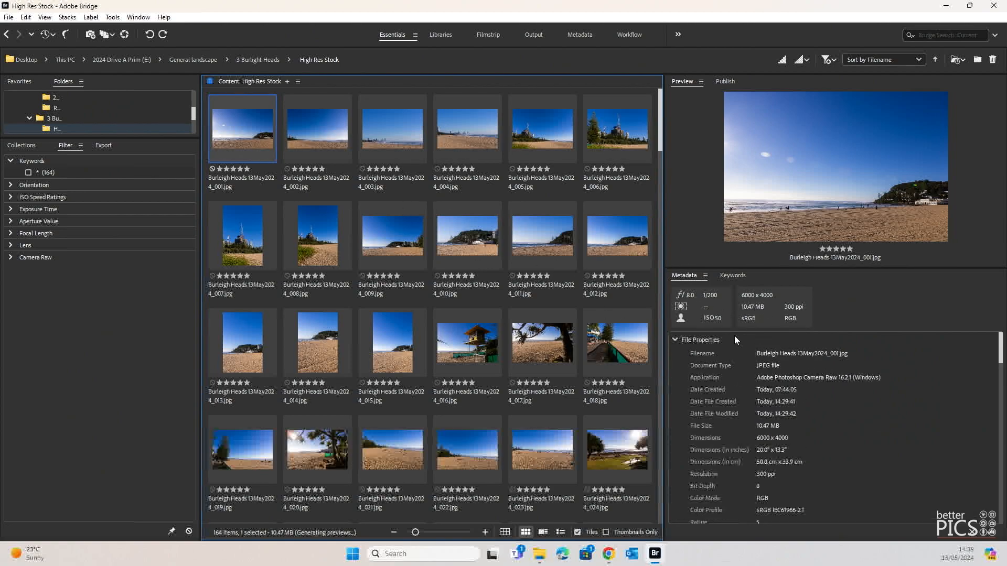
- Preview the exported JPEGs Burleigh Heads 13May2024_006, _018, _016 and _024
left_click(614, 128)
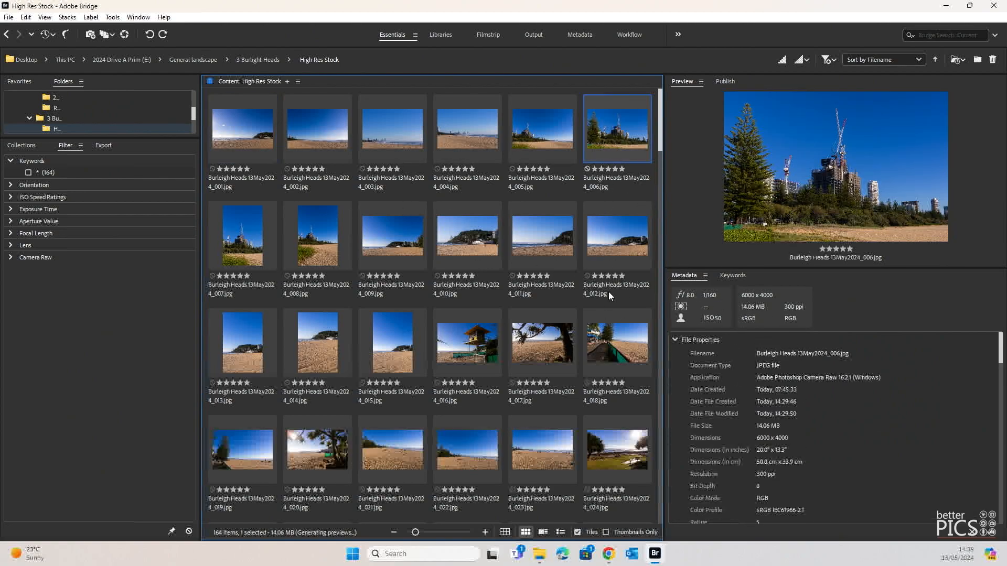
left_click(617, 352)
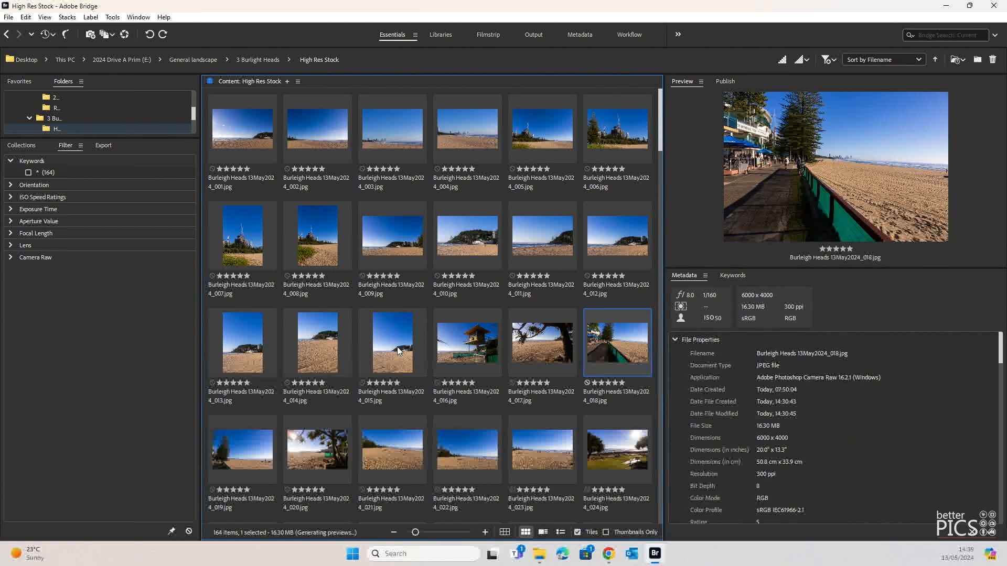
left_click(486, 346)
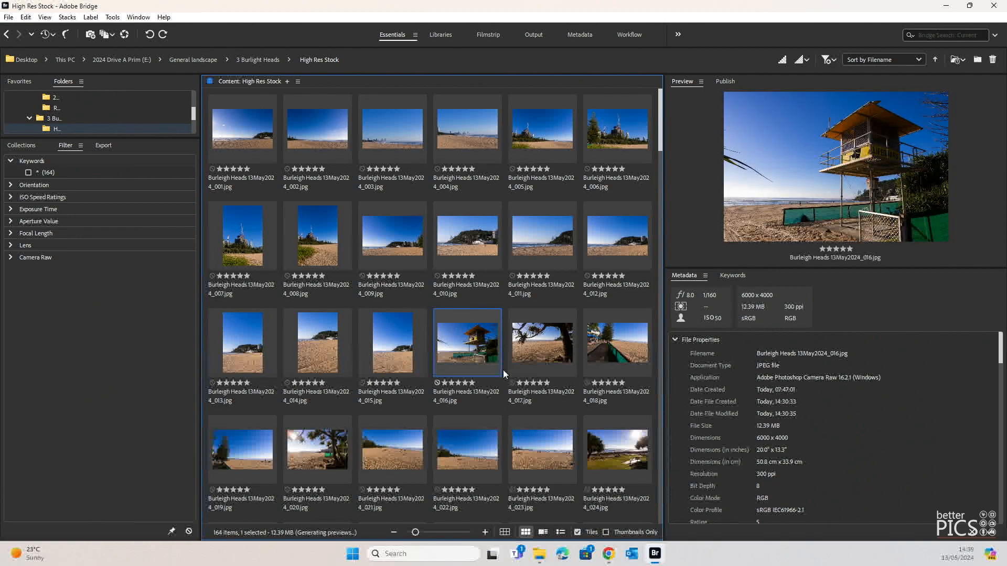
left_click(626, 457)
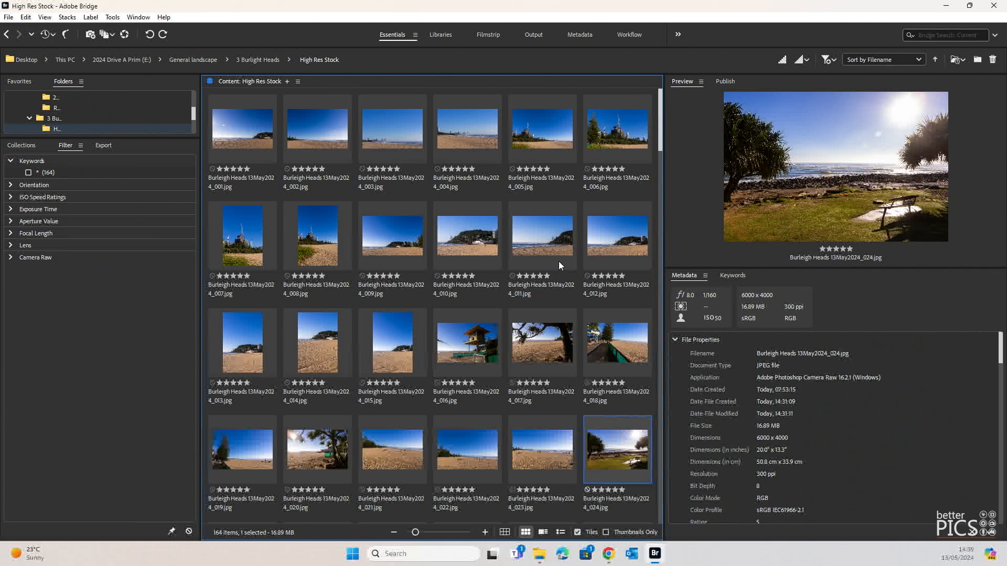